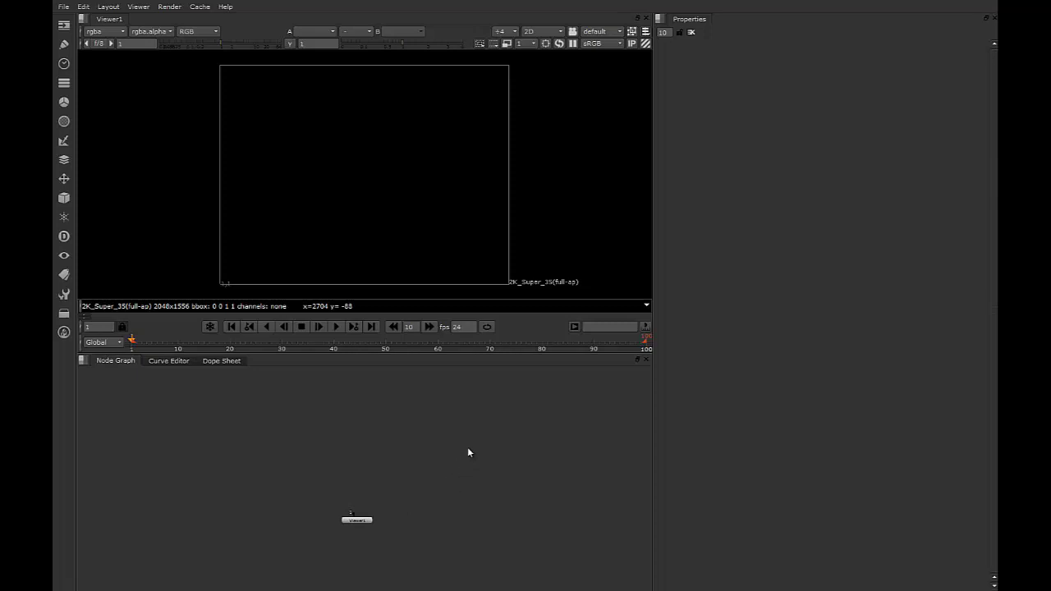
Start adding a Read node and browse into the duplicacion folder inside clase 6
middle_click_drag(500, 456, 412, 468)
scroll(426, 435, "down", 2)
scroll(412, 467, "down", 2)
key("r")
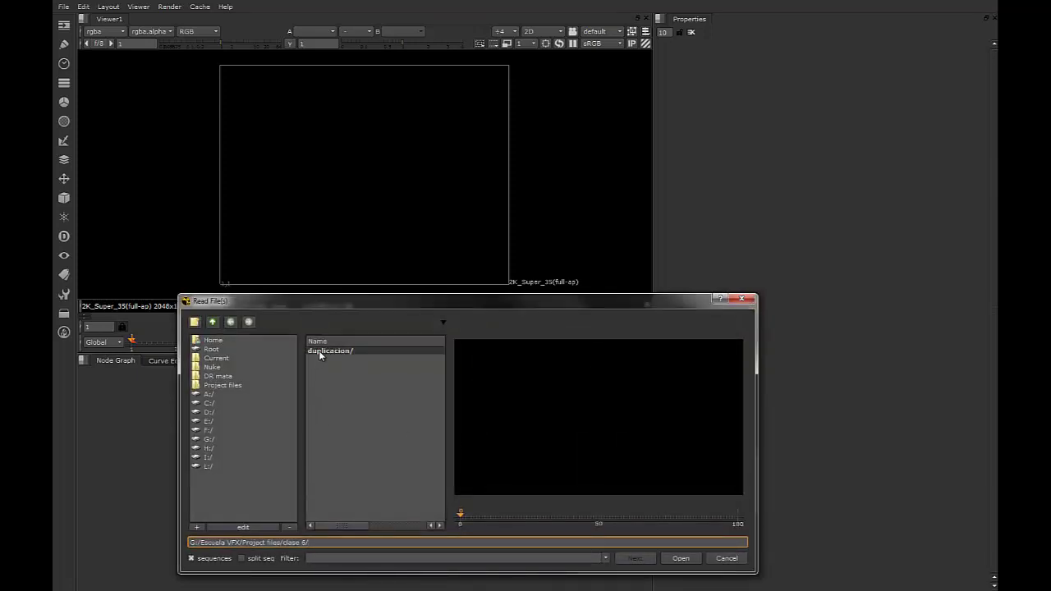
double_click(327, 351)
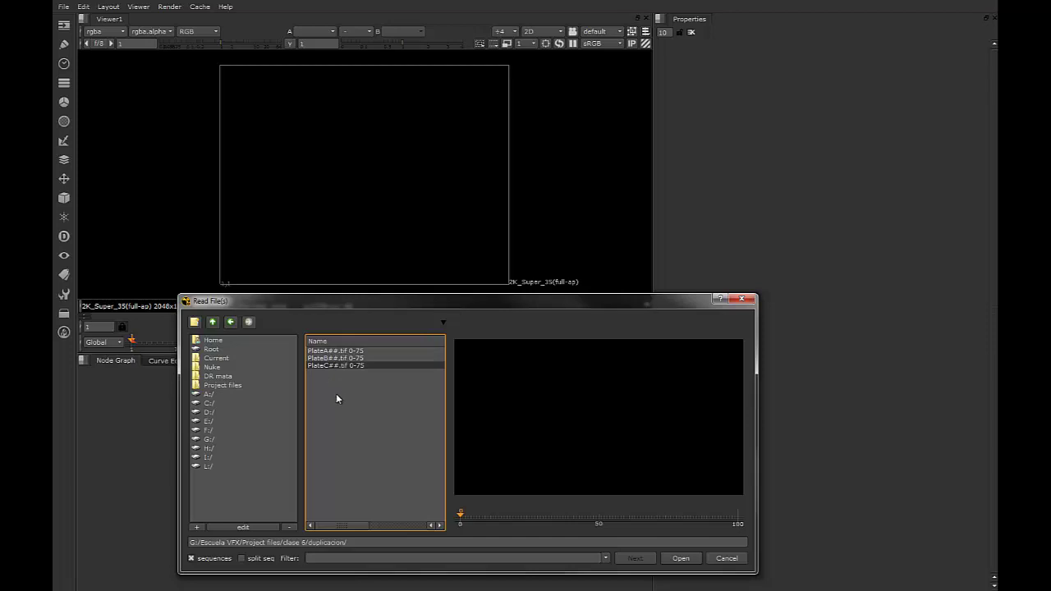
List the files as single frames, preview several PlateA and PlateB frames, and restore the sequence grouping
left_click(336, 358)
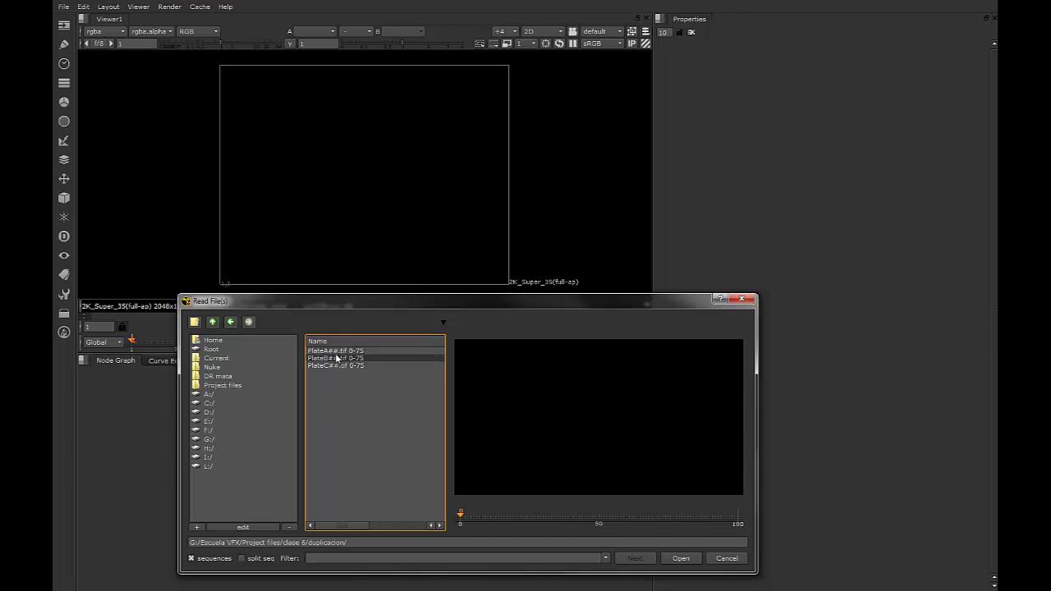
left_click(191, 558)
left_click(332, 395)
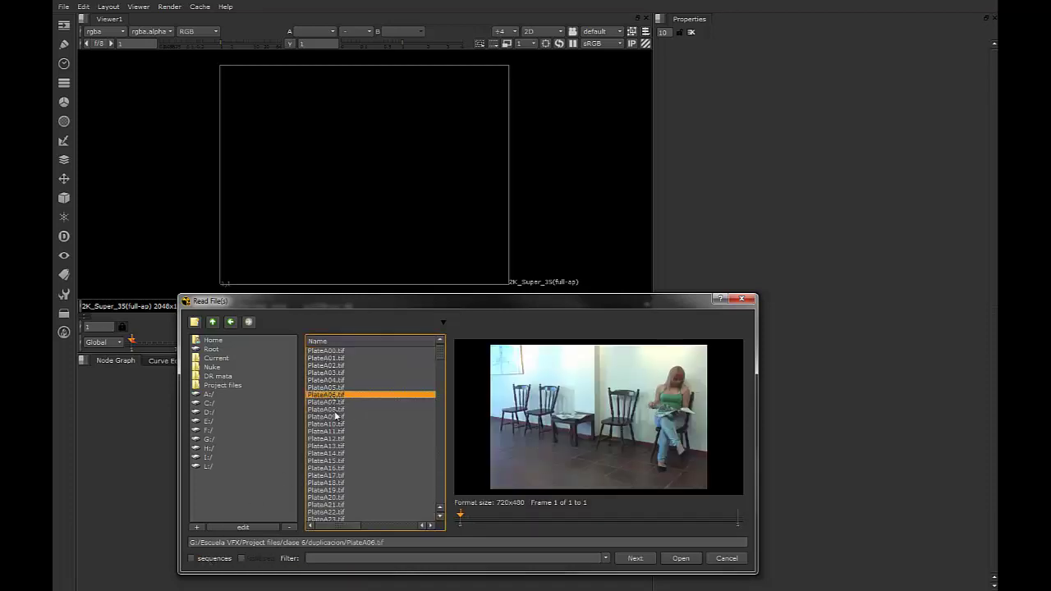
left_click(336, 432)
left_click(337, 467)
left_click_drag(442, 358, 443, 405)
left_click(352, 437)
left_click(325, 403)
left_click(326, 380)
left_click(326, 425)
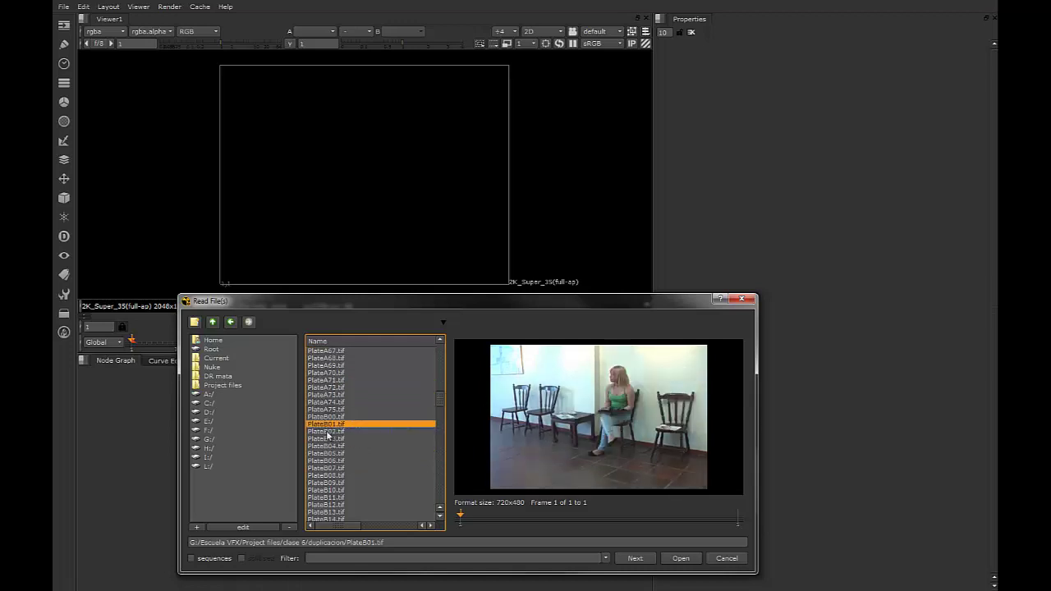
left_click_drag(327, 436, 340, 467)
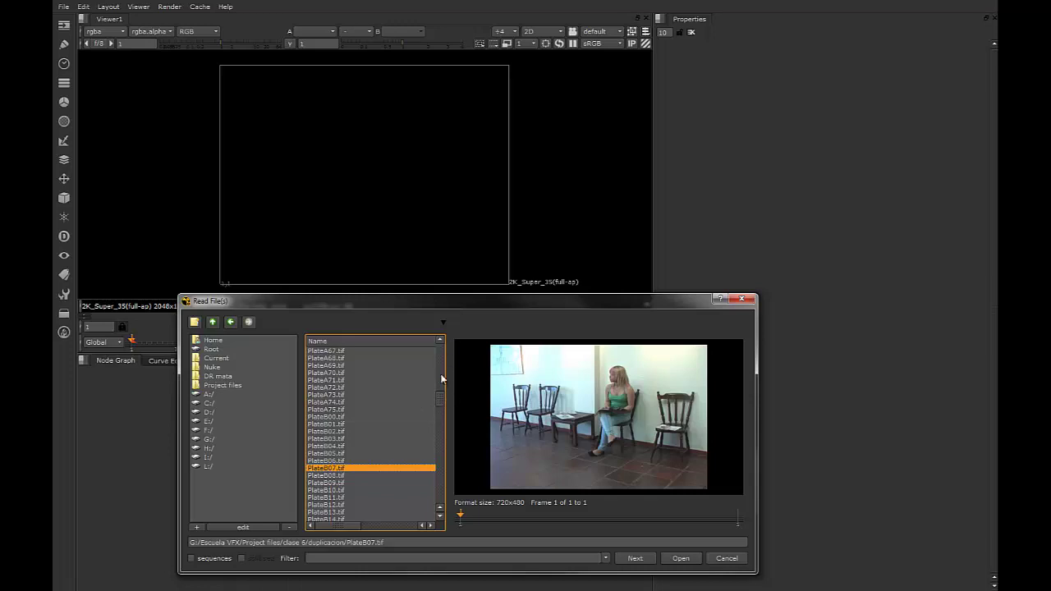
left_click(193, 558)
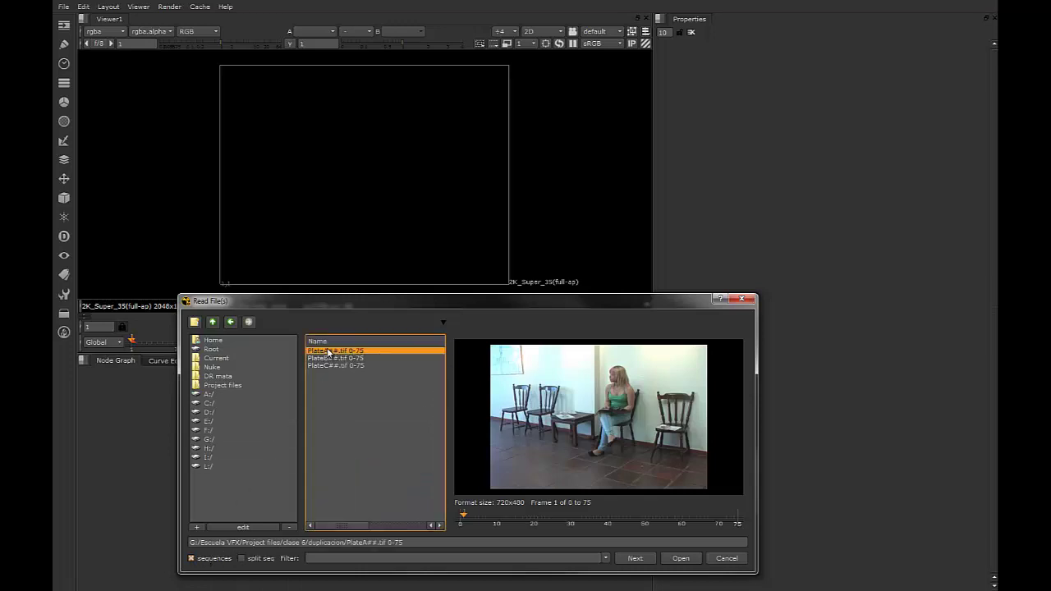
Preview the PlateA, PlateB and PlateC sequences and import all three as Read nodes
left_click_drag(472, 519, 630, 515)
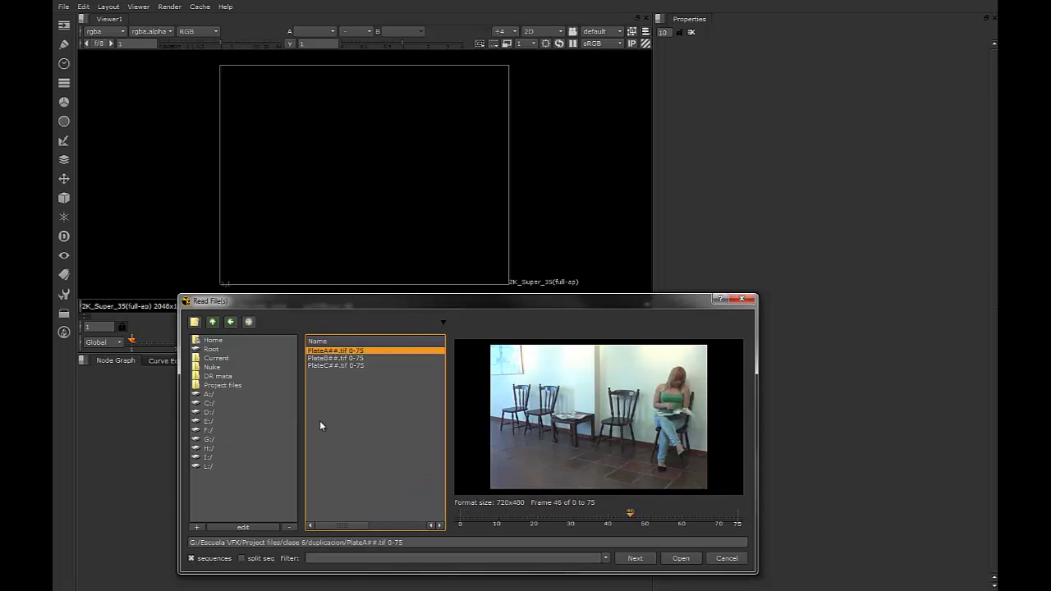
left_click(316, 359)
left_click(572, 513)
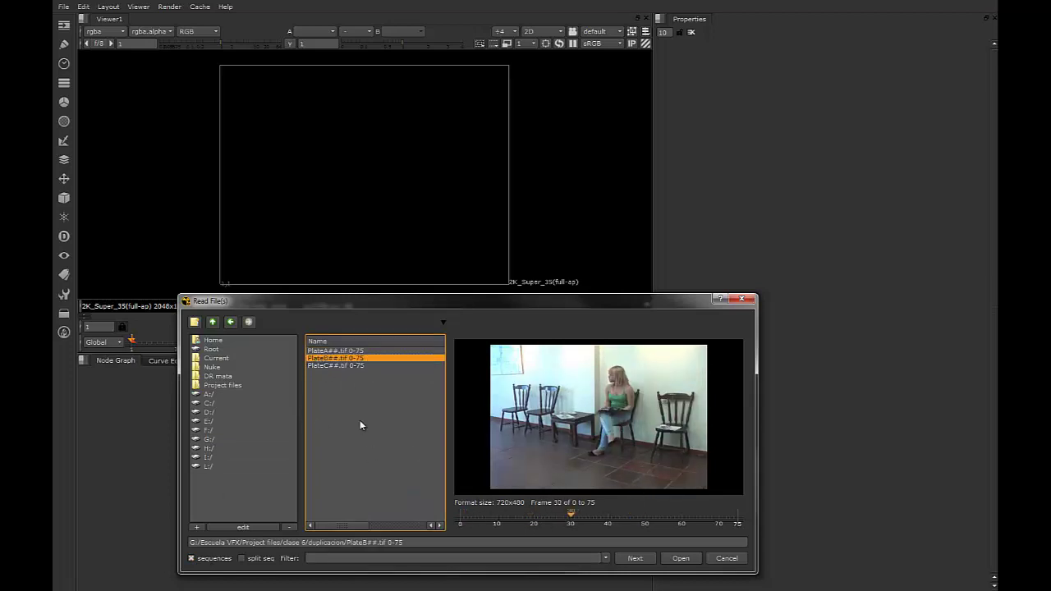
left_click(354, 366)
left_click(536, 517)
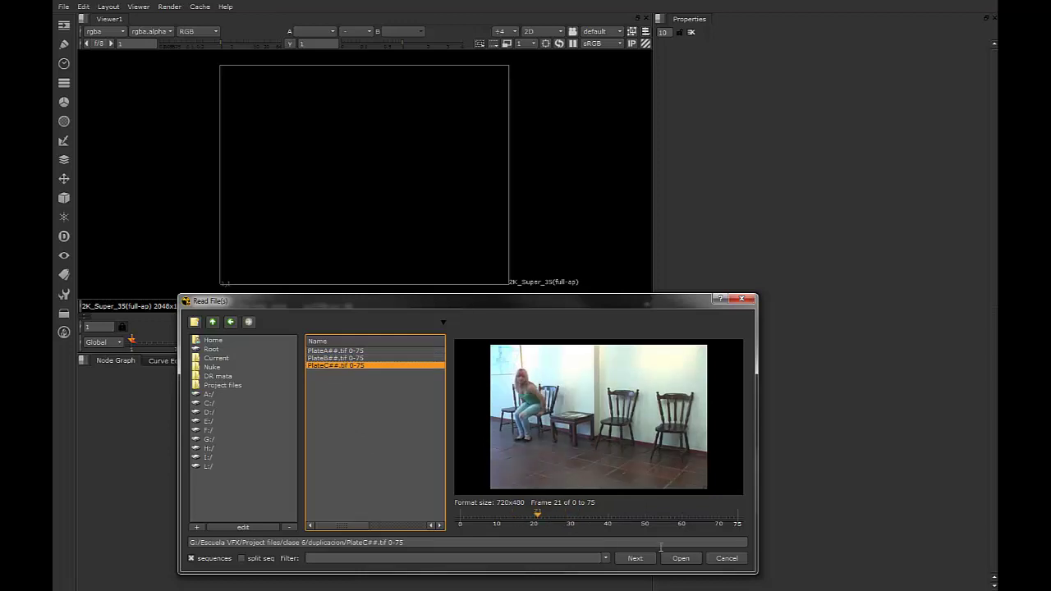
left_click(313, 351, "shift")
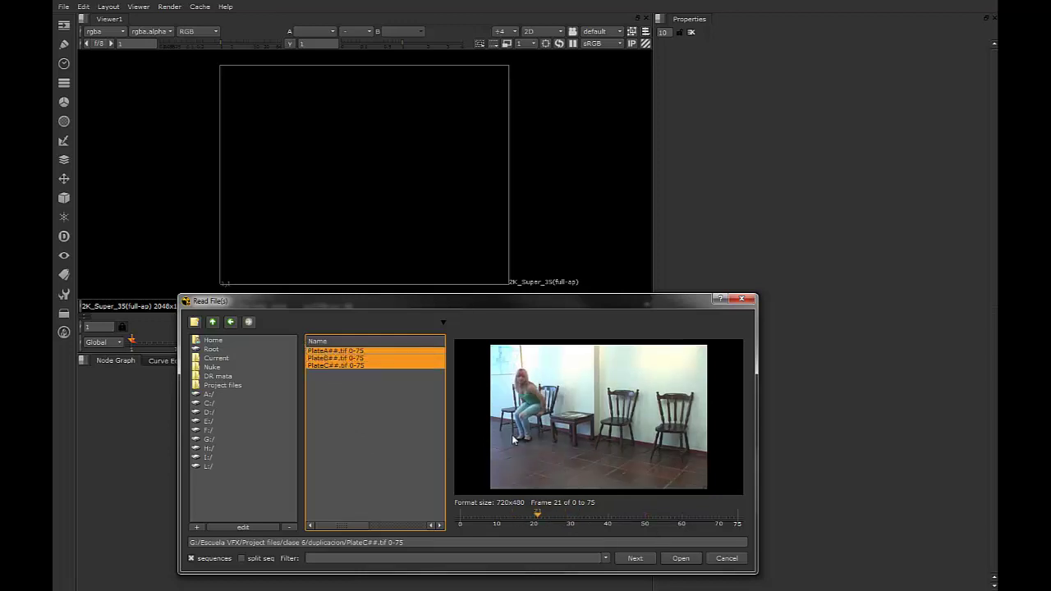
left_click(680, 558)
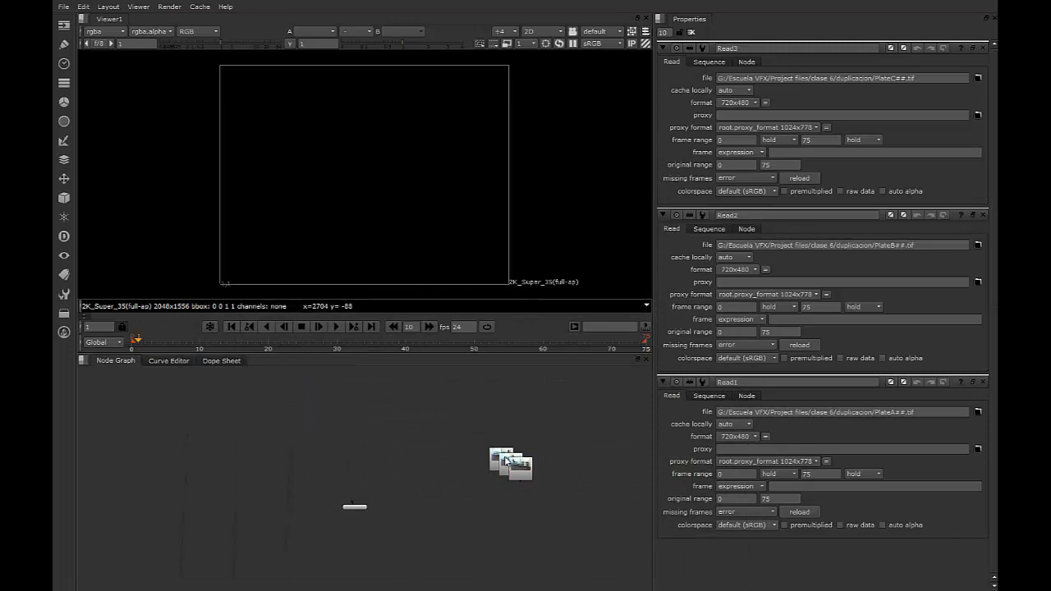
Spread the three Read nodes out in a row above the Viewer node and display the PlateC sequence
left_click_drag(514, 463, 349, 437)
left_click_drag(508, 458, 401, 433)
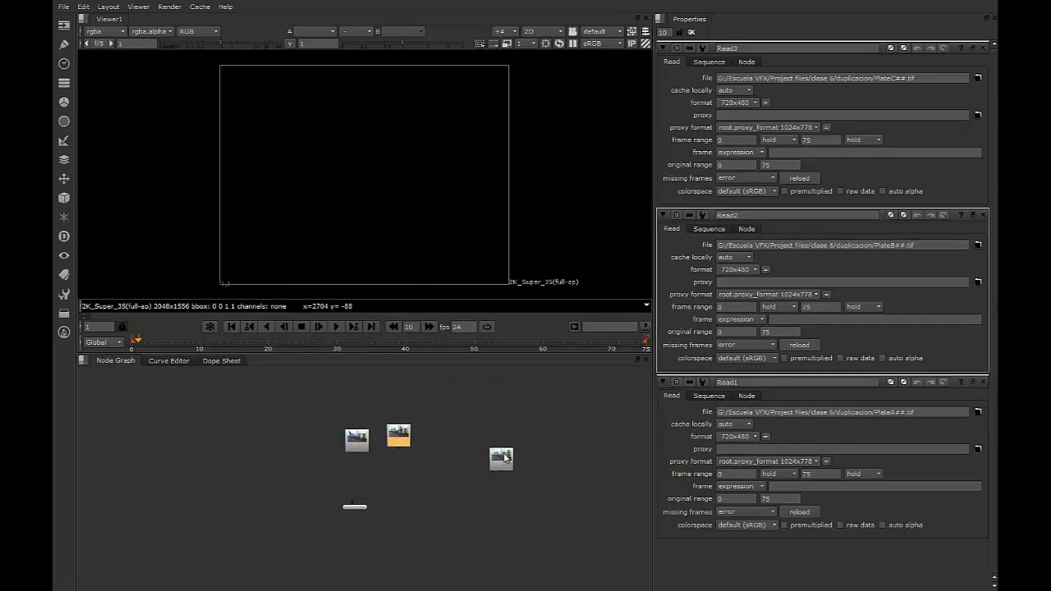
left_click_drag(502, 458, 422, 432)
left_click_drag(344, 438, 296, 434)
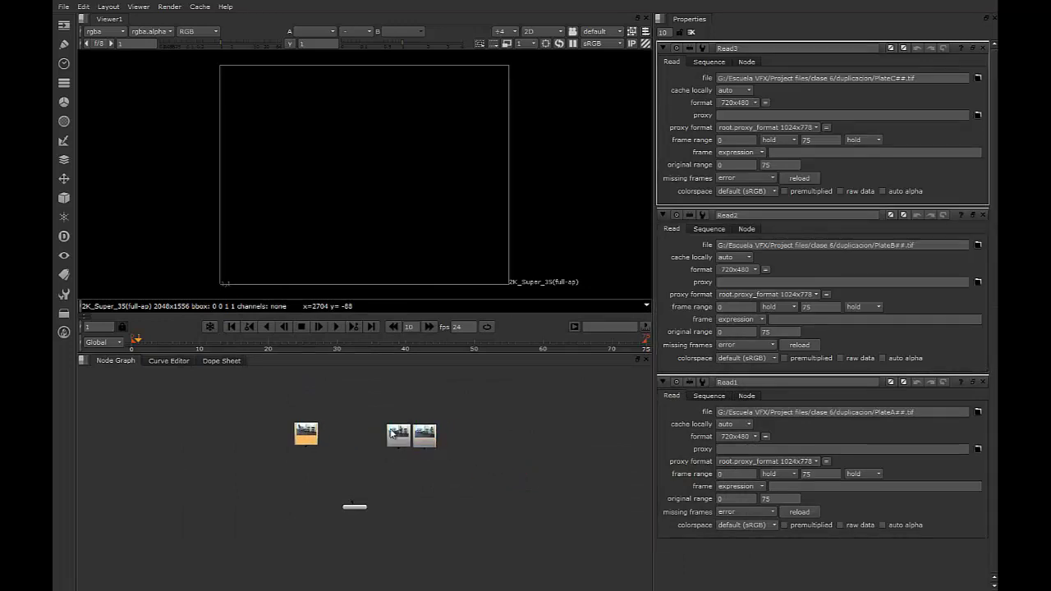
left_click_drag(398, 435, 441, 433)
left_click(316, 439)
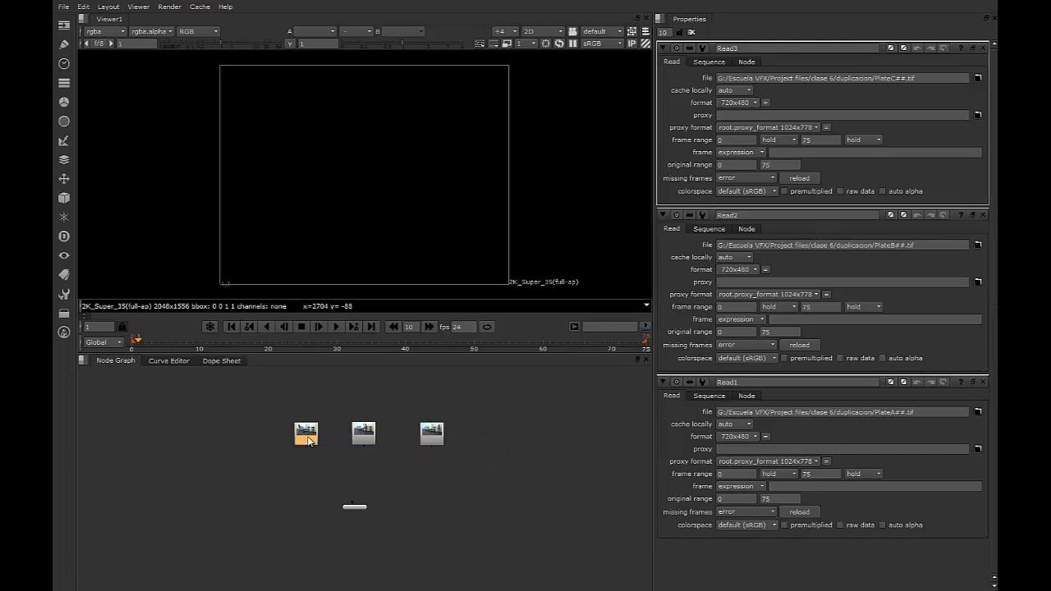
key("1")
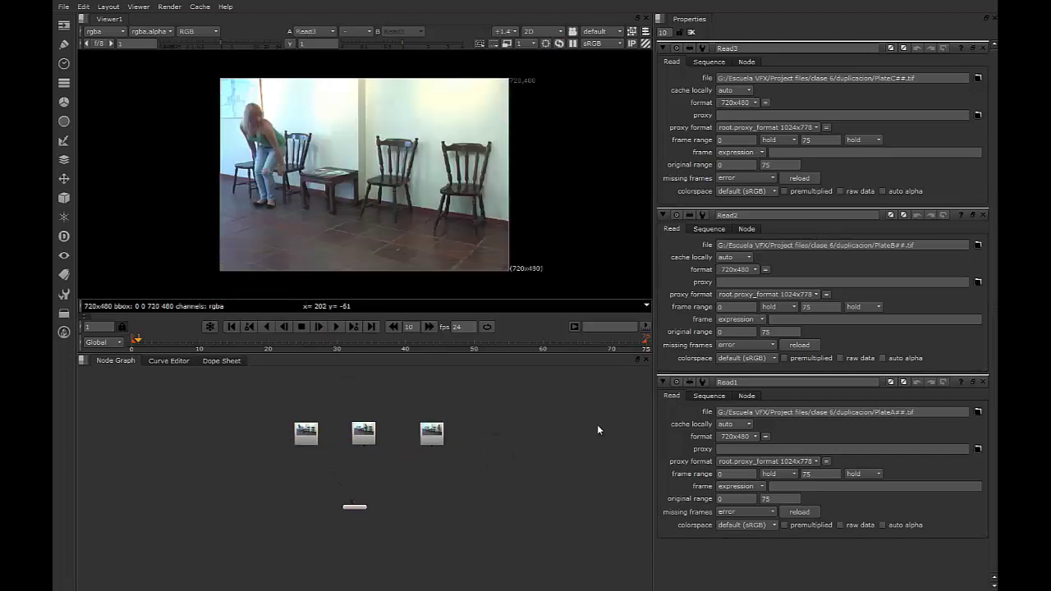
Set the project's full size format to NTSC 720x486 in the project settings
key("s")
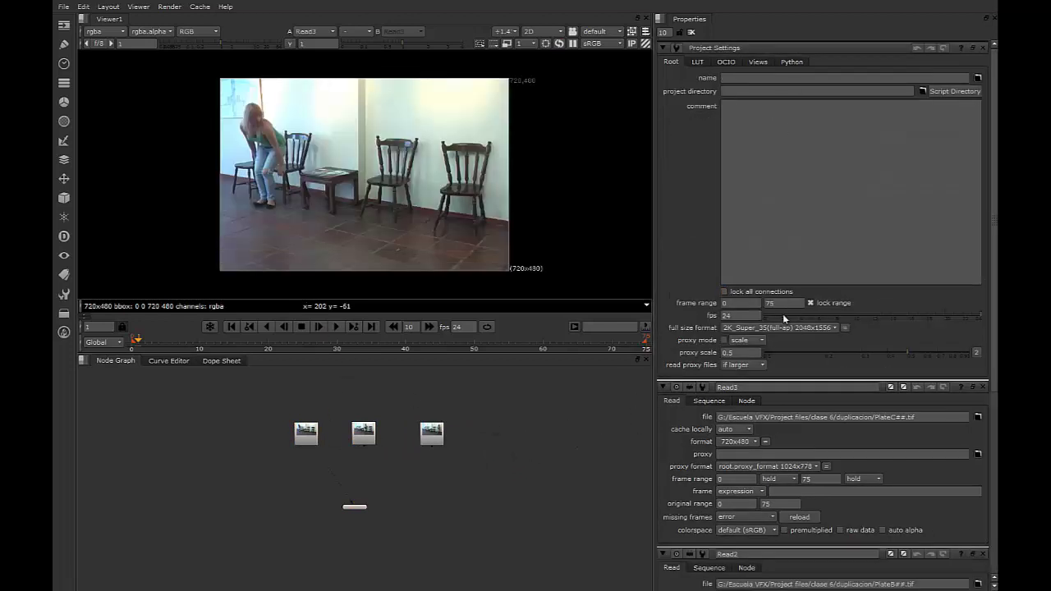
left_click(790, 327)
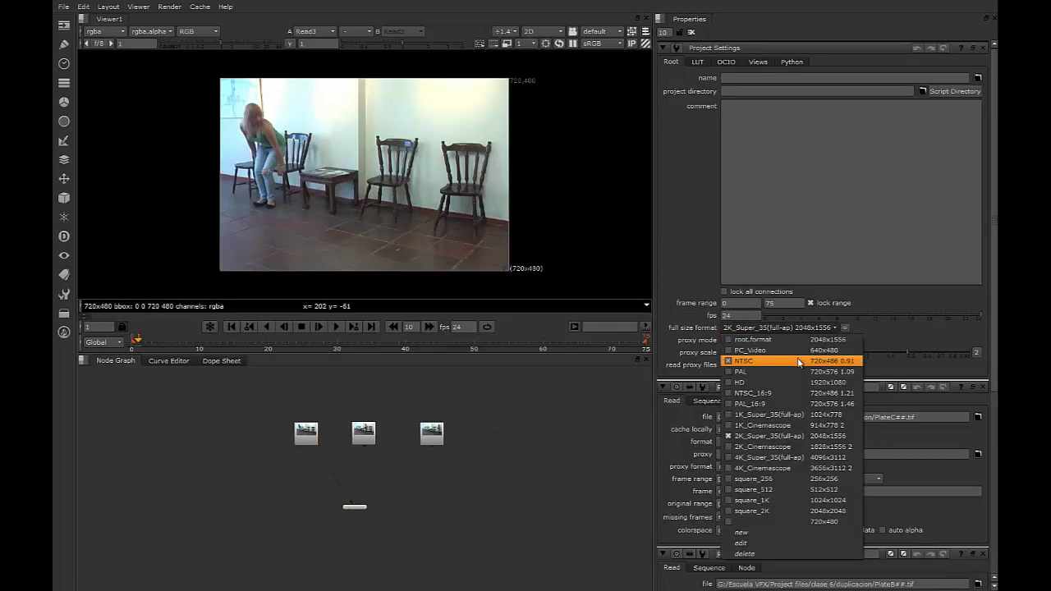
left_click(799, 362)
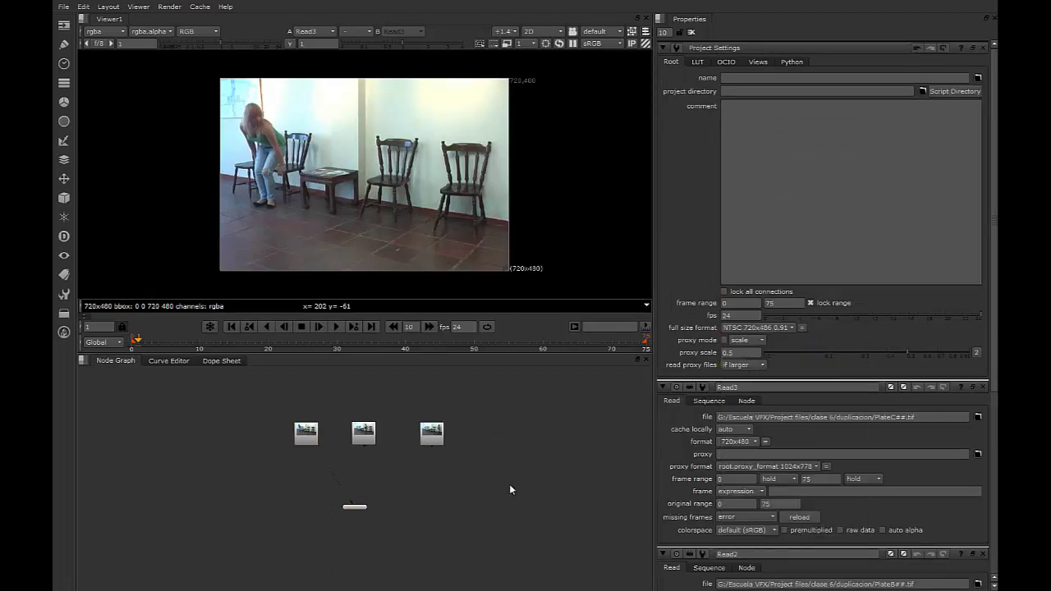
Display the PlateB and PlateA sequences in the viewer and go to frame 0
left_click_drag(359, 447, 308, 437)
left_click(370, 469)
left_click(348, 428)
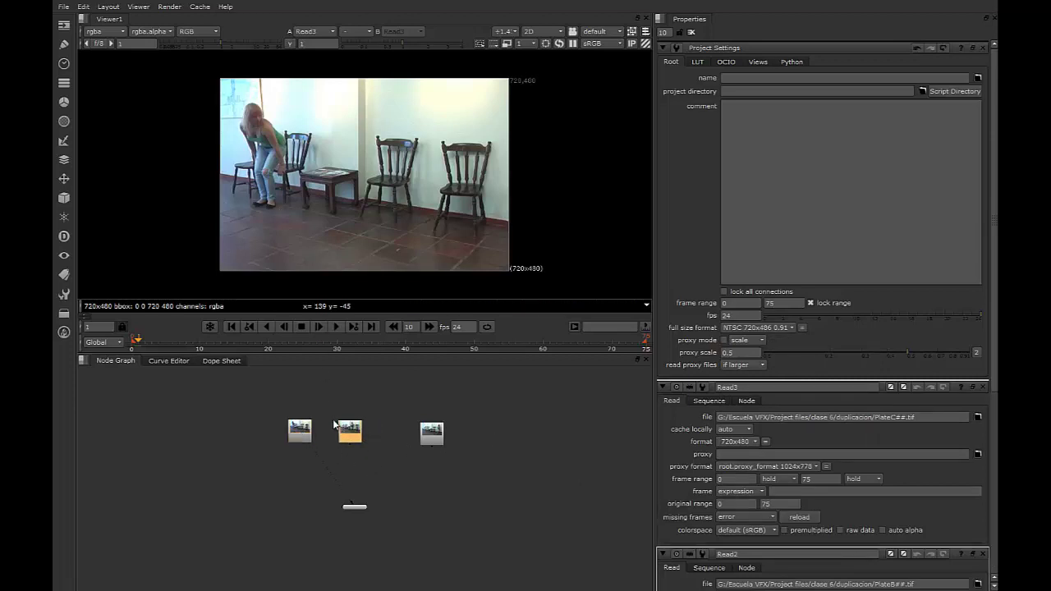
key("1")
left_click(421, 433)
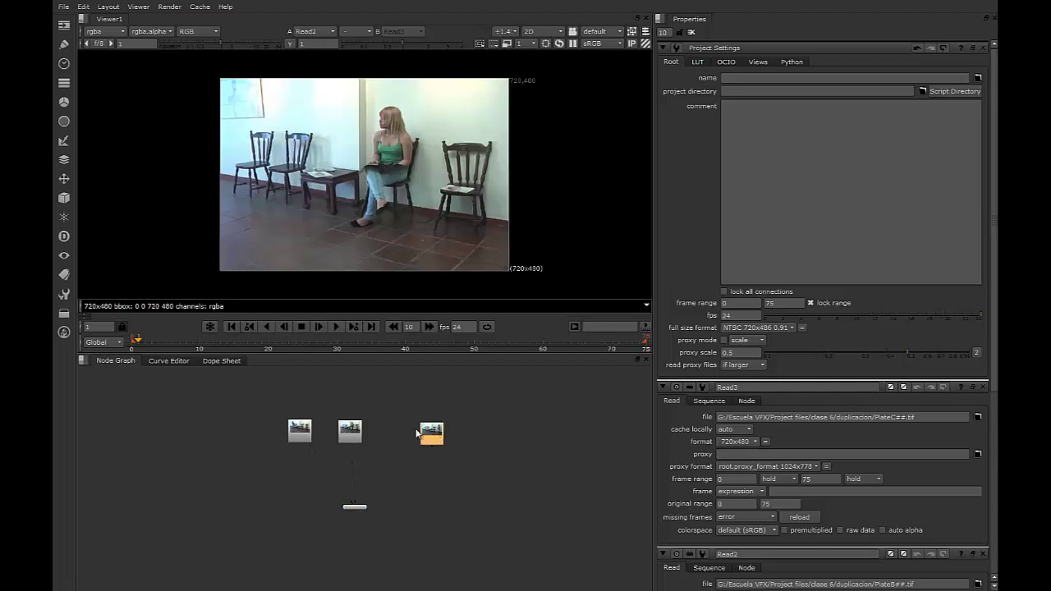
key("1")
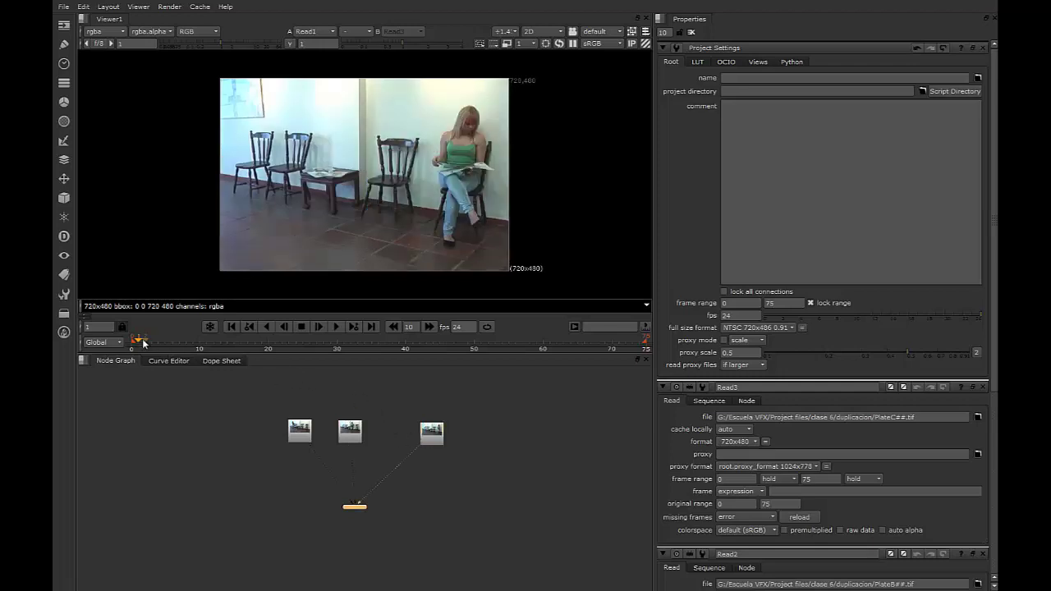
mouse_move(143, 343)
left_mouse_down()
mouse_move(132, 342)
mouse_move(288, 347)
mouse_move(134, 345)
left_mouse_up()
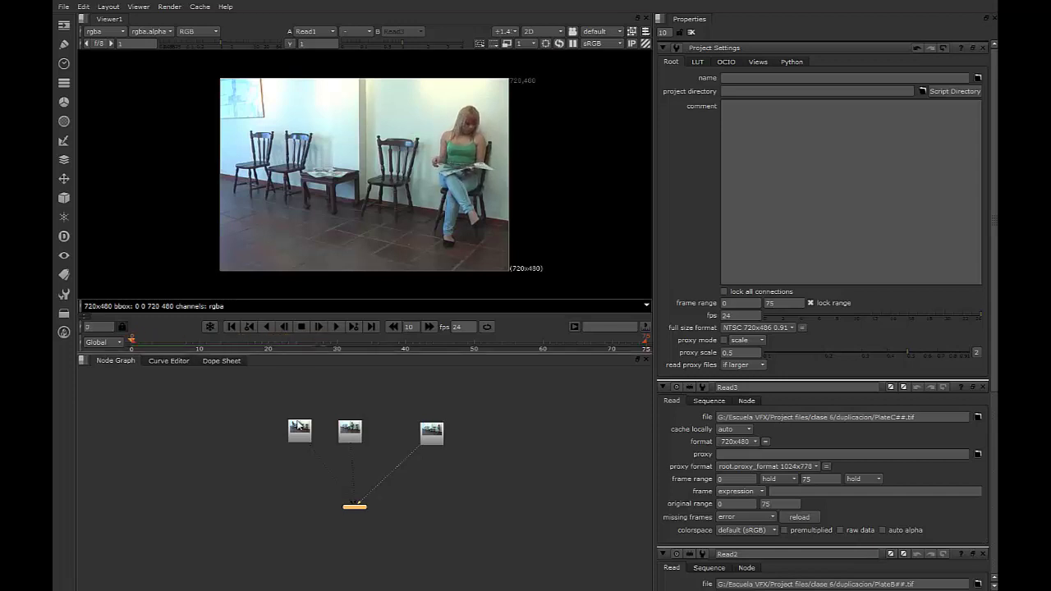
Connect the plates to separate viewer inputs and compare the woman's position in PlateC and PlateB
left_click_drag(300, 430, 296, 428)
key("1")
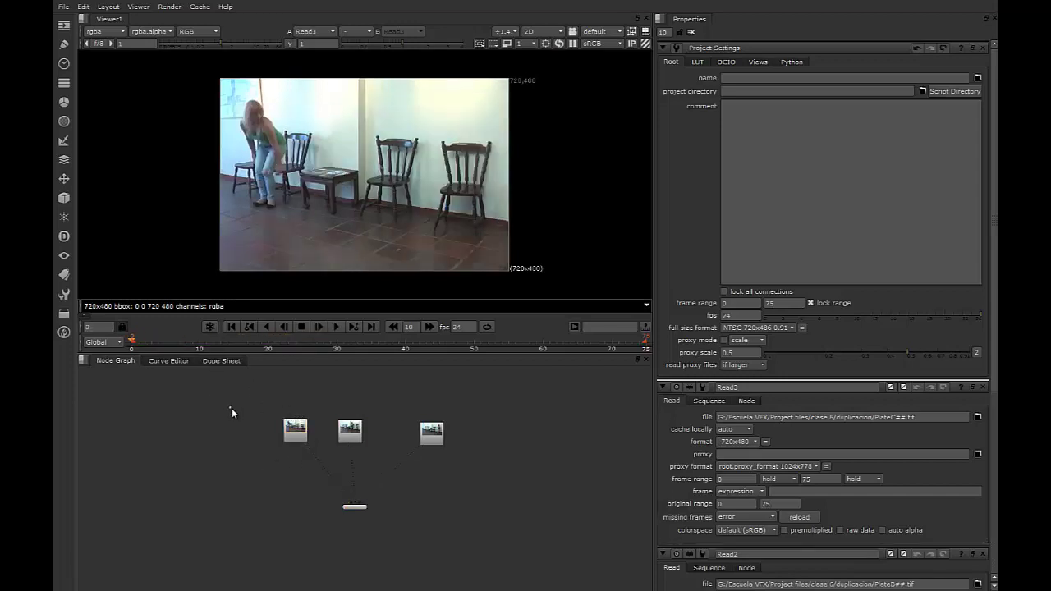
left_click(345, 434)
key("2")
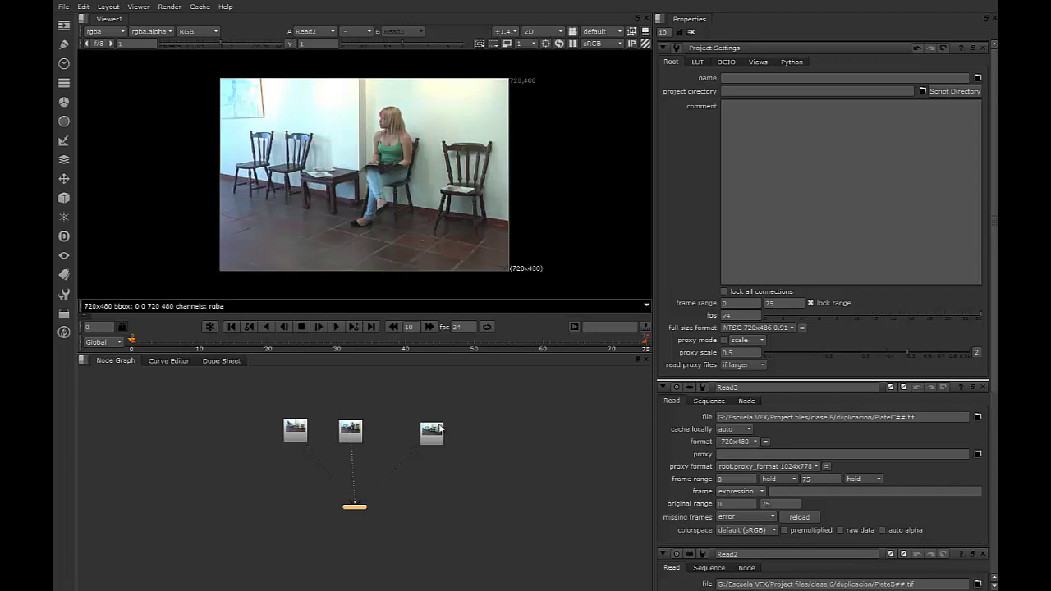
left_click(435, 430)
key("1")
left_click(300, 430)
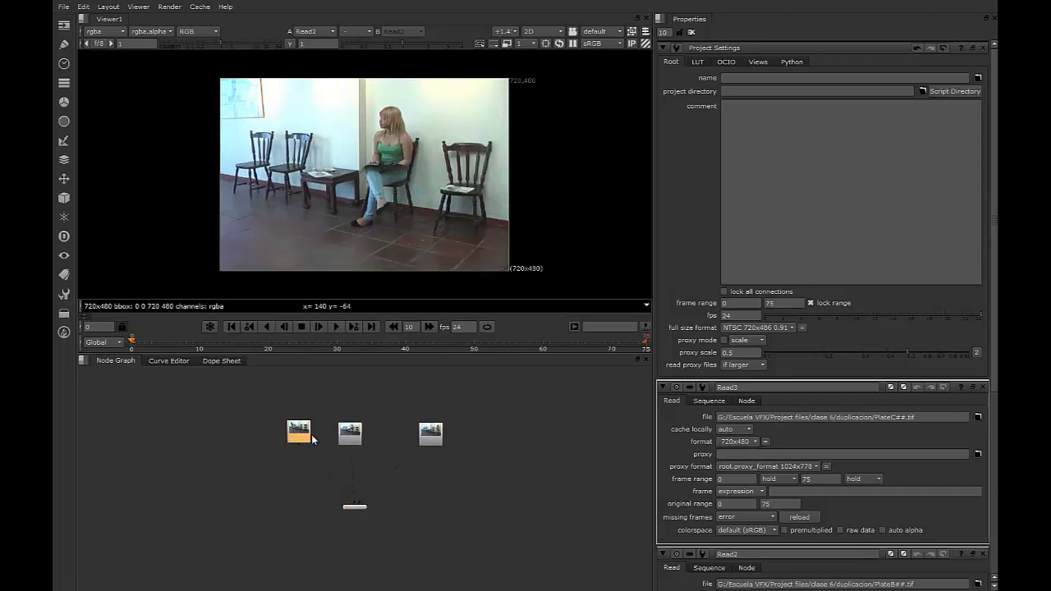
key("1")
left_click_drag(347, 425, 352, 421)
left_click(318, 381)
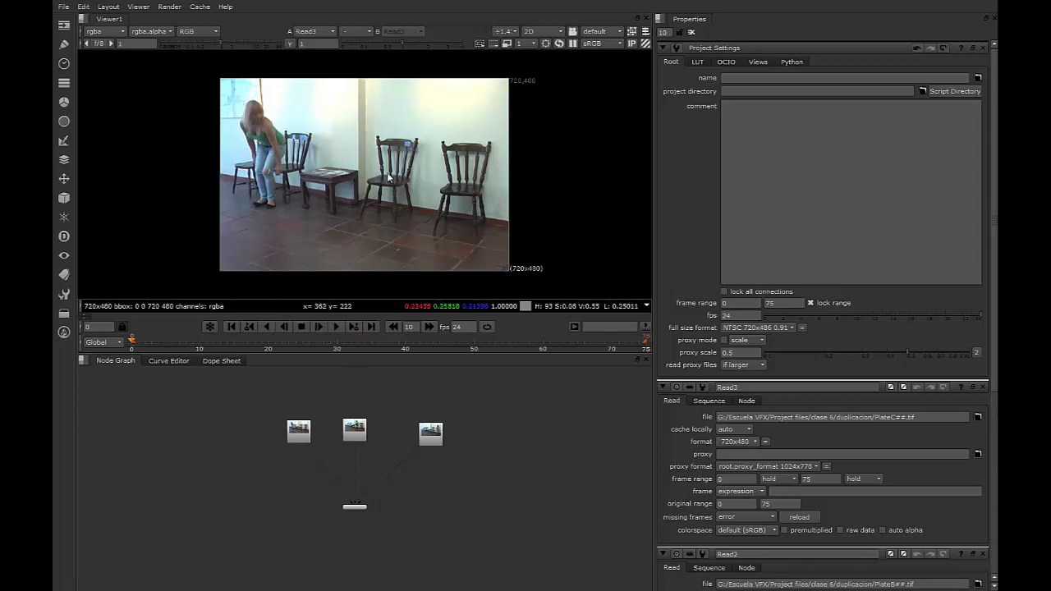
key("2")
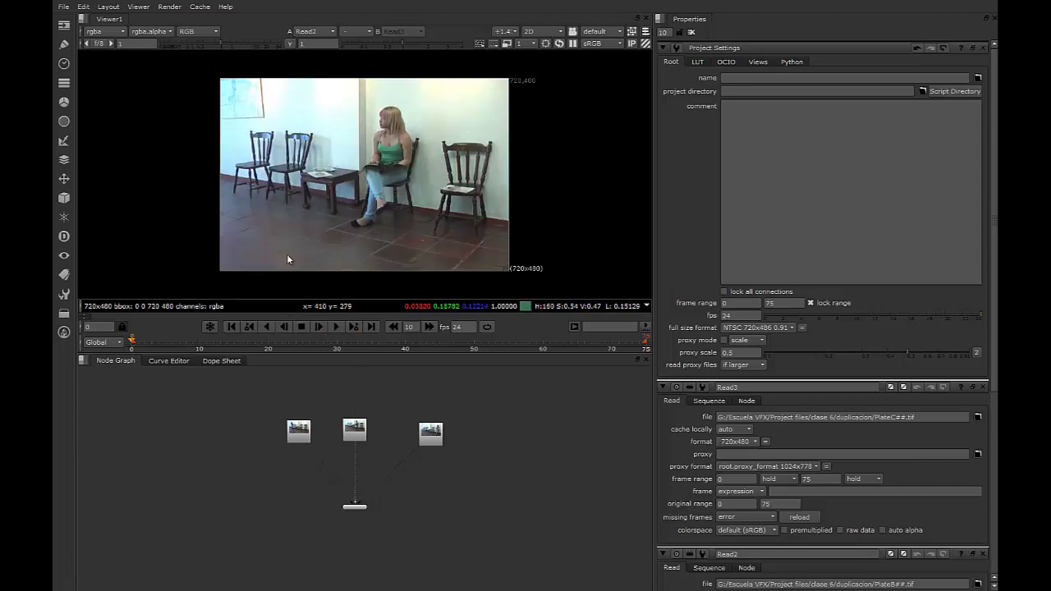
Merge PlateB over PlateC with a Merge node and line up the Viewer node beneath it
left_click_drag(308, 435, 285, 430)
left_click_drag(352, 428, 273, 416)
key("m")
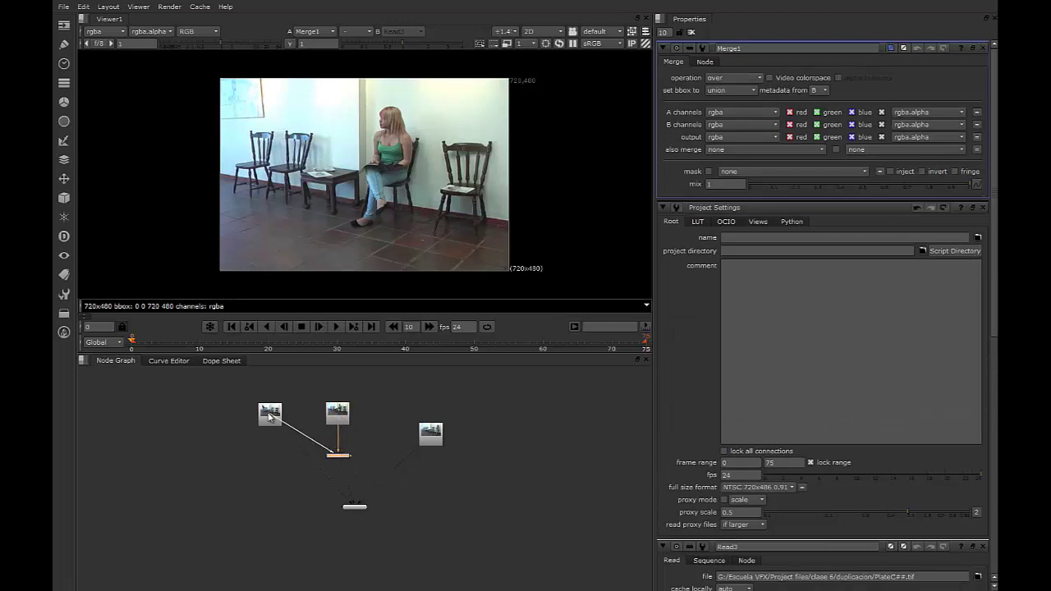
left_click_drag(337, 455, 327, 452)
left_click_drag(353, 506, 344, 504)
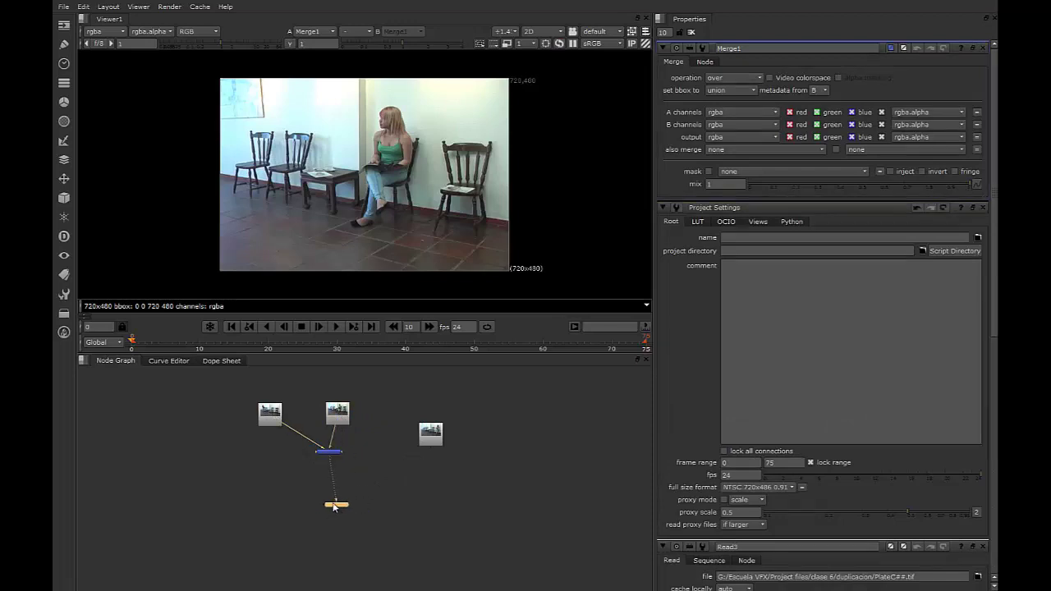
Arrange the PlateB node directly above the Merge node and the PlateC node to its left
left_click(287, 462)
mouse_move(328, 414)
left_mouse_down()
mouse_move(340, 404)
mouse_move(330, 403)
left_mouse_up()
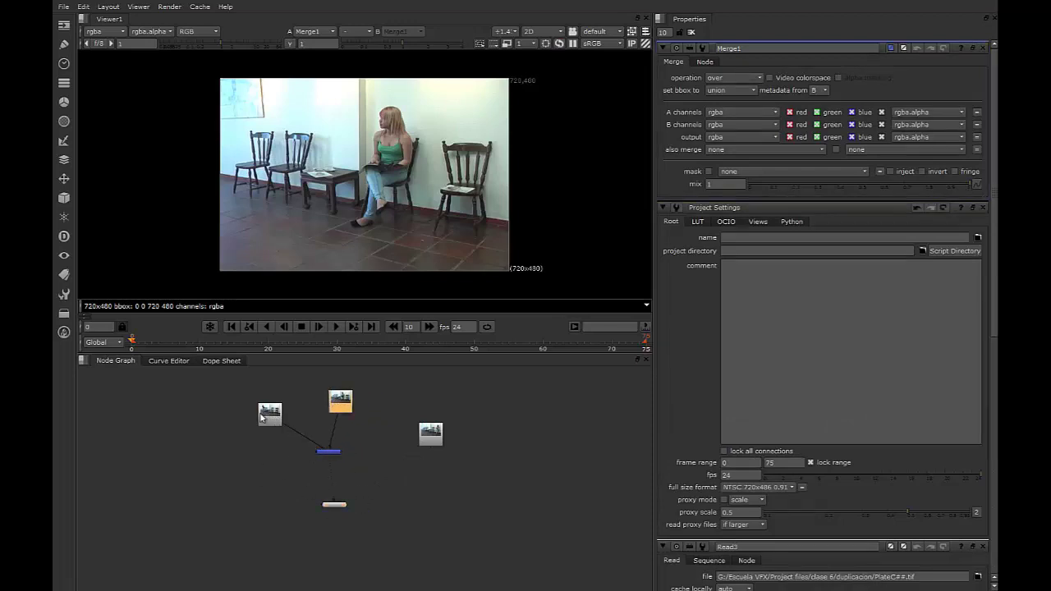
mouse_move(262, 416)
left_mouse_down()
mouse_move(259, 447)
mouse_move(251, 426)
left_mouse_up()
left_click(287, 478)
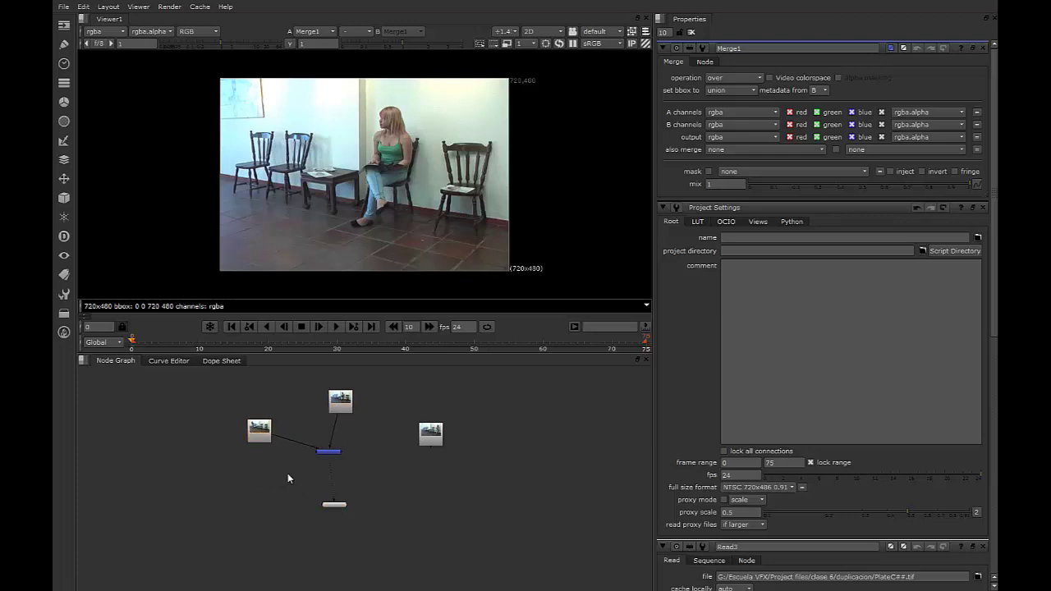
left_click_drag(341, 401, 319, 395)
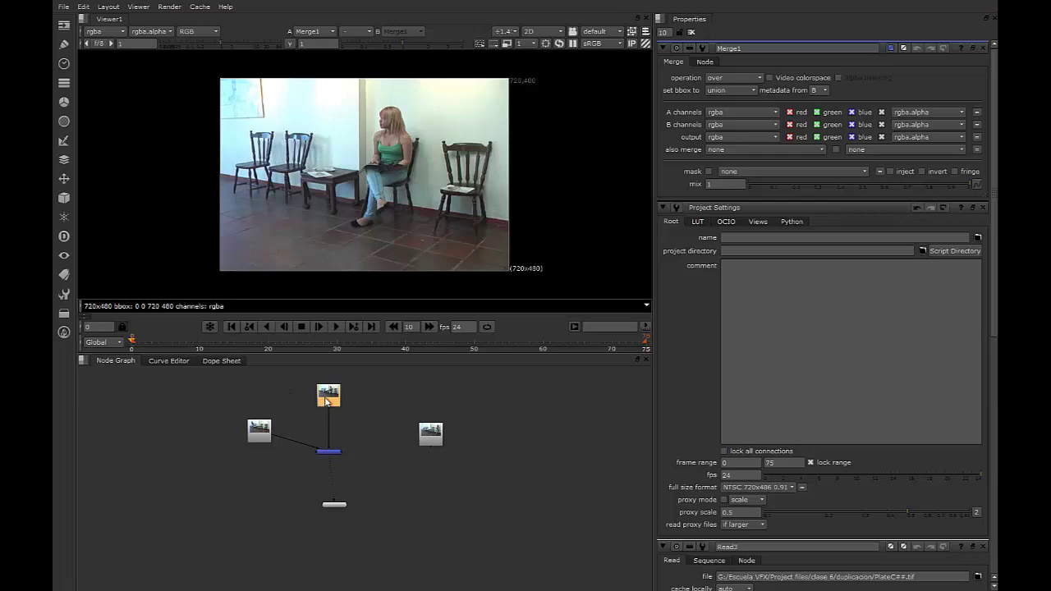
Insert a RotoPaint node between PlateB and the Merge node, and align PlateB directly above it
key("p")
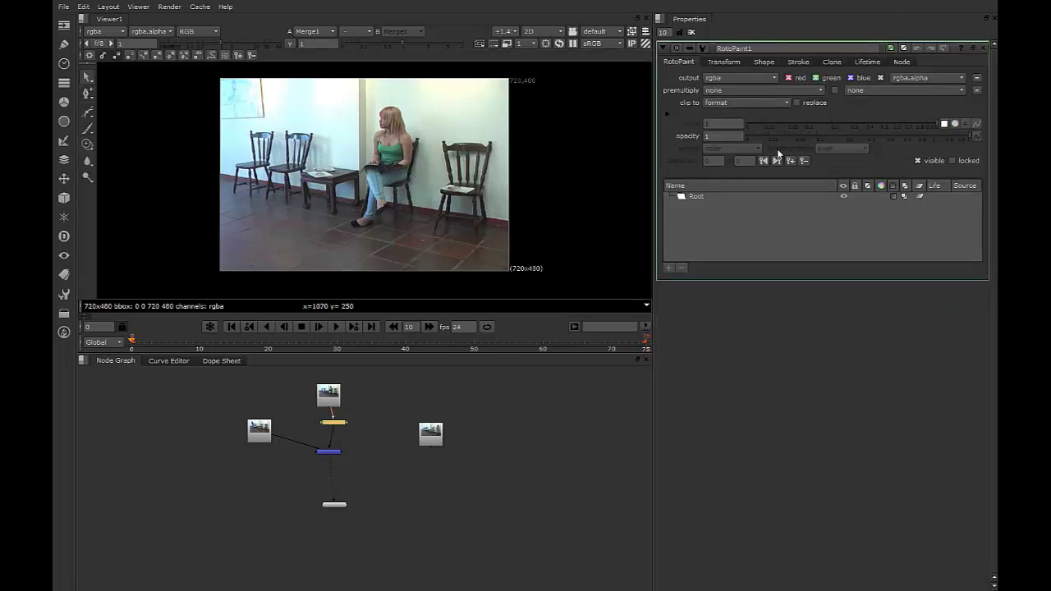
left_click(701, 199)
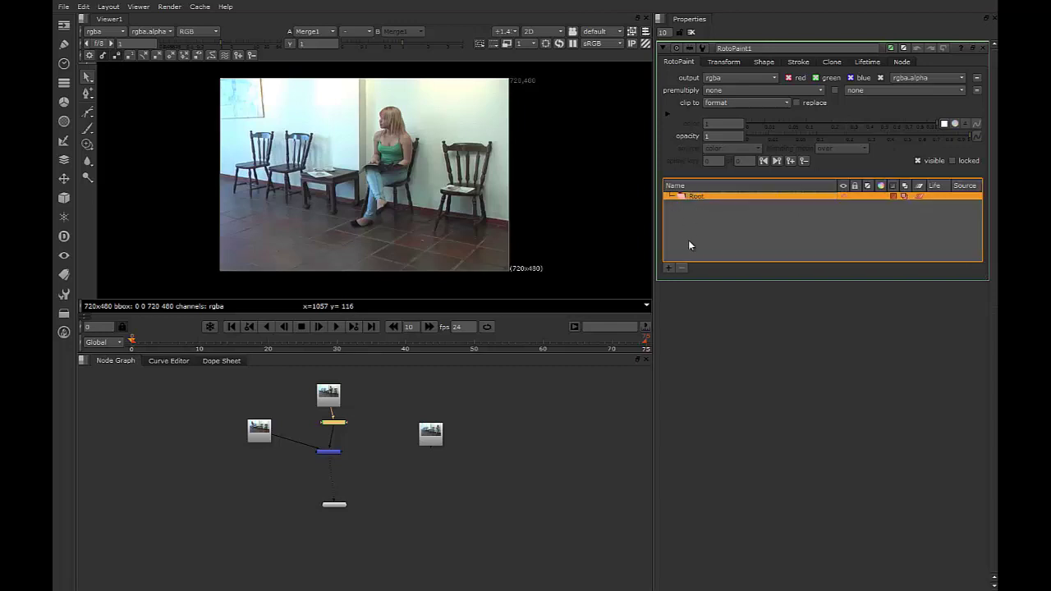
left_click(279, 397)
left_click_drag(329, 397, 334, 395)
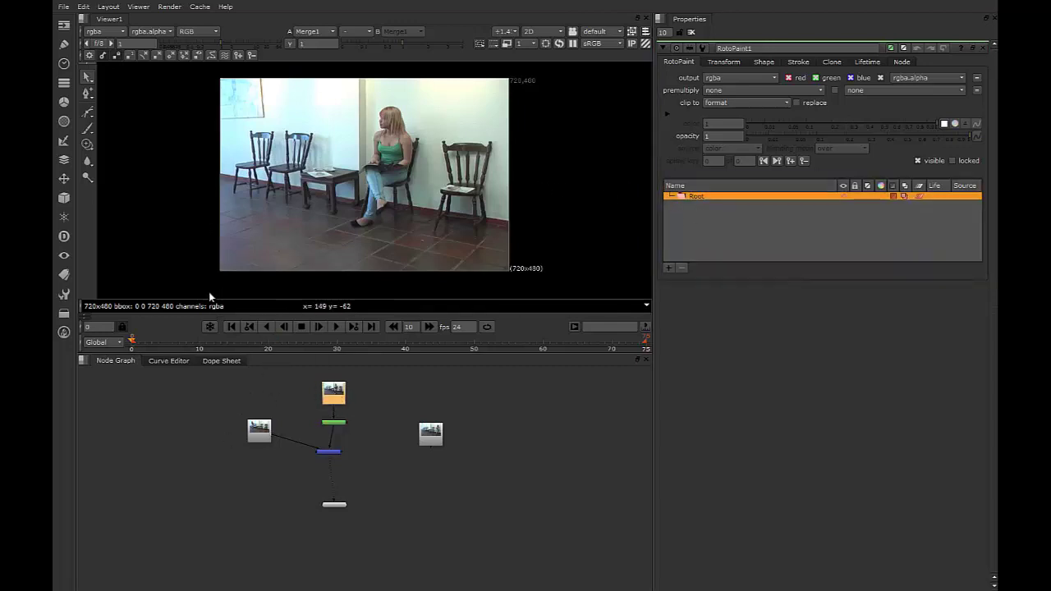
Compare PlateC with the Merge output in the viewer
left_click(175, 201)
left_click(254, 438)
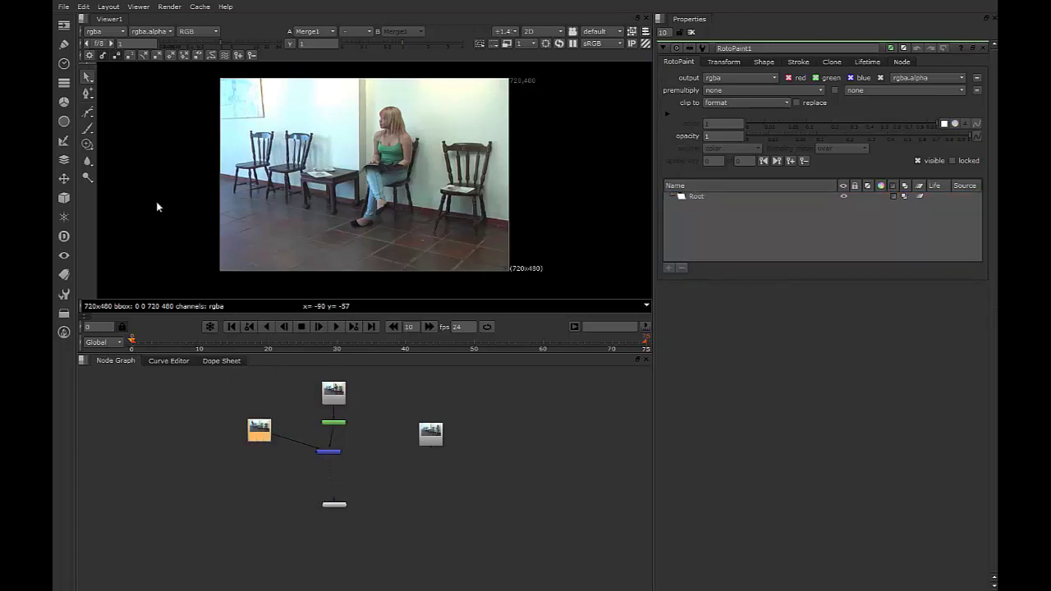
key("1")
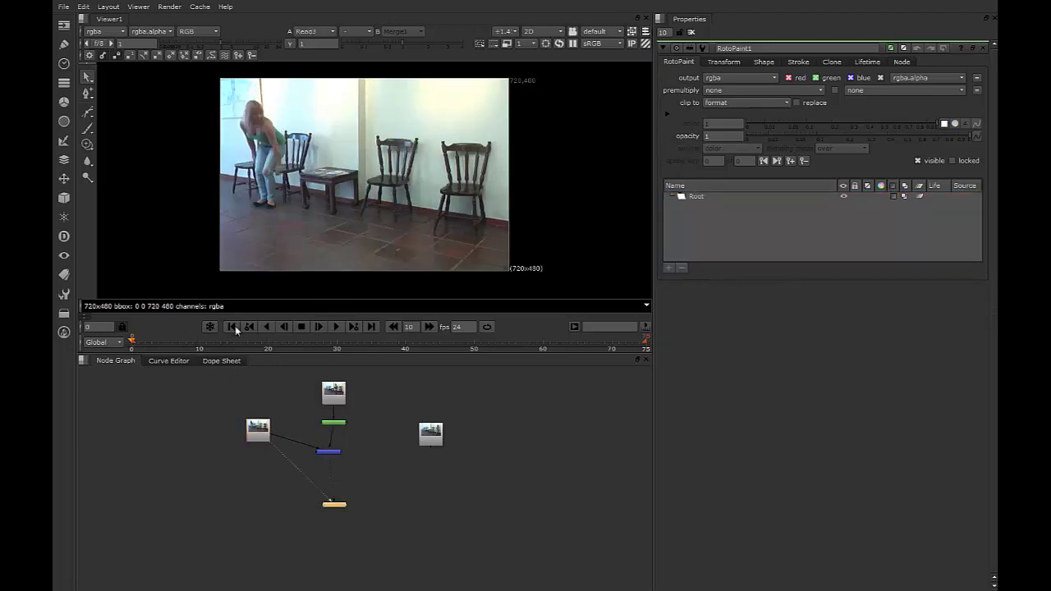
key("2")
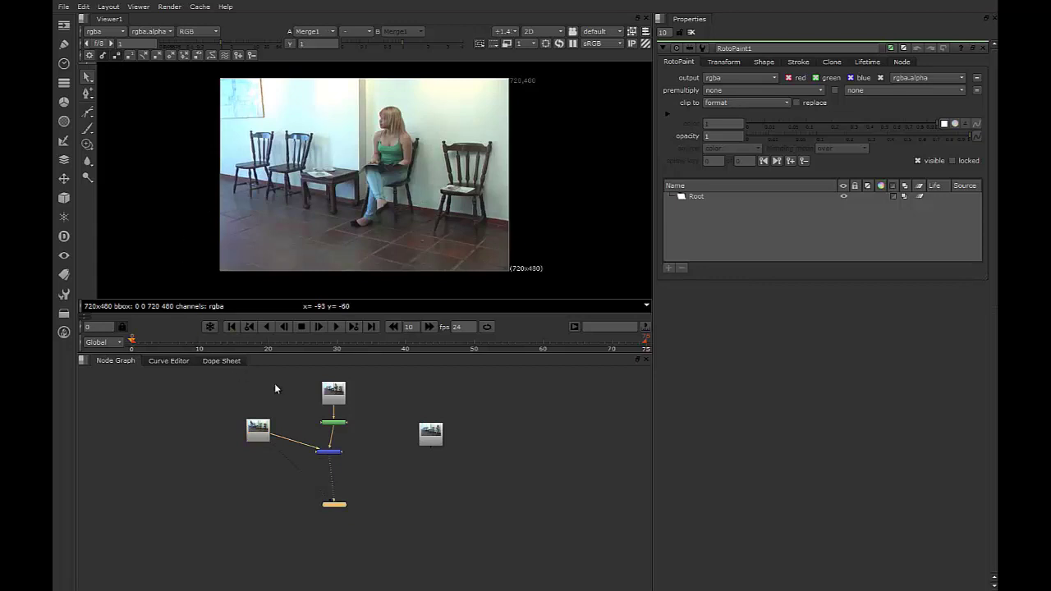
Display the RotoPaint node's output in the viewer and shift the node slightly to the right of PlateB
left_click(301, 407)
left_click(333, 424)
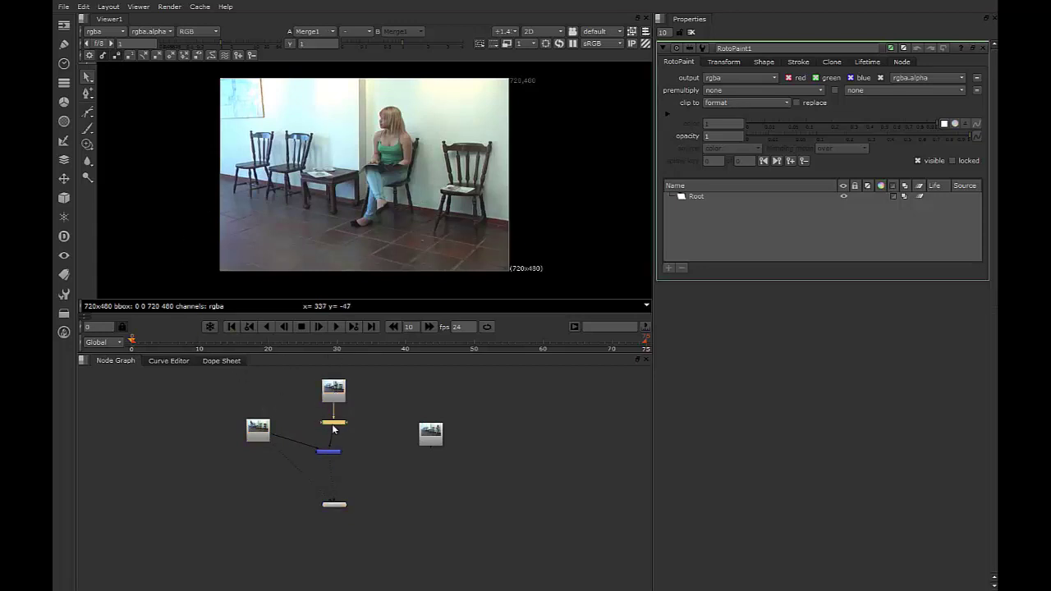
key("1")
left_click_drag(333, 429, 352, 427)
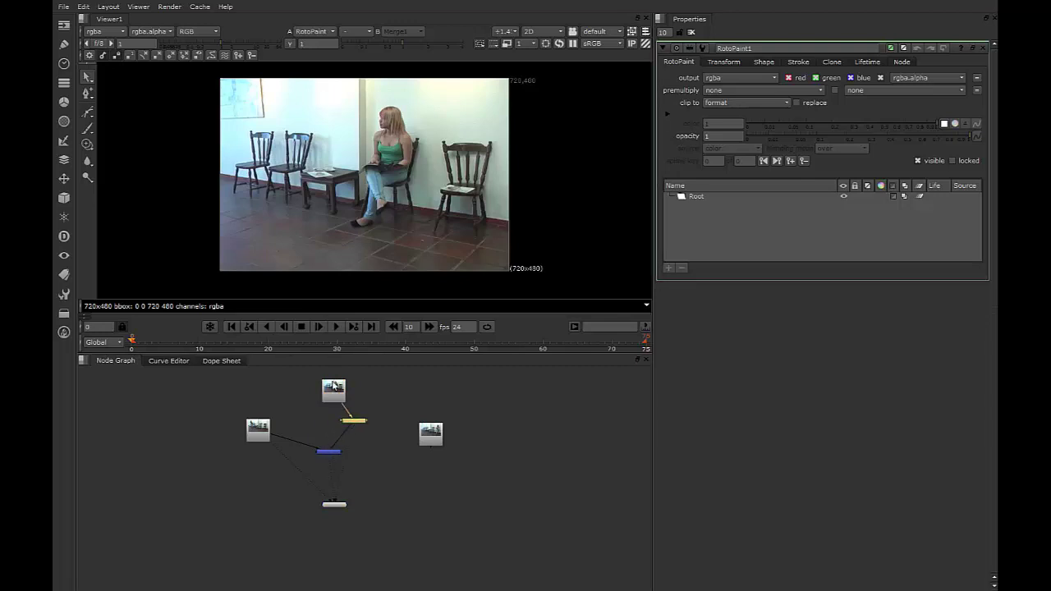
Draw a closed Bezier from the wall above the table, across the floor and outside the frame, enclosing the seated woman and the right chair
left_click(87, 112)
left_click(356, 72)
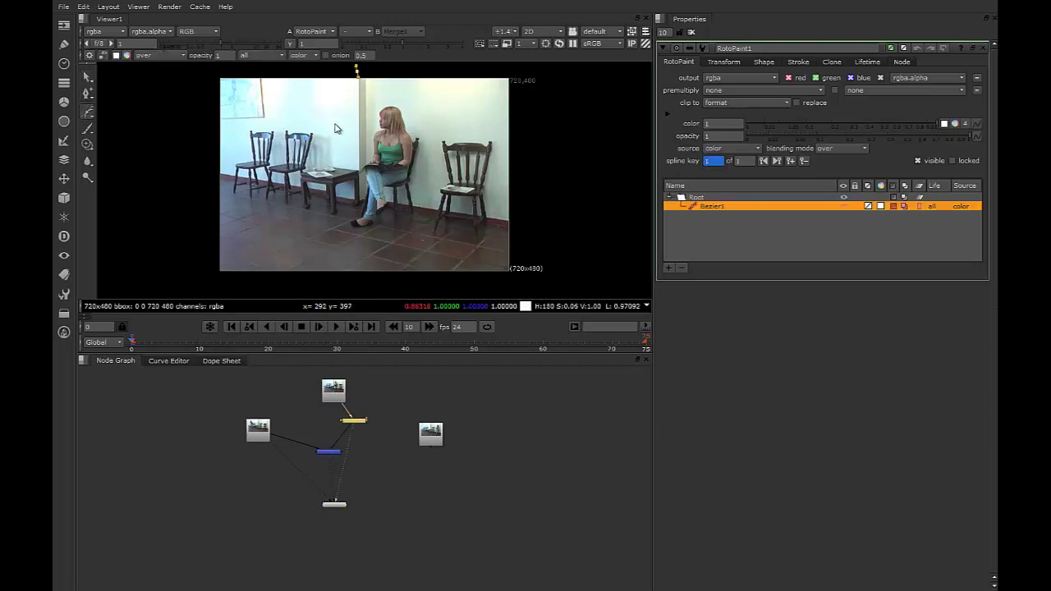
left_click(332, 197)
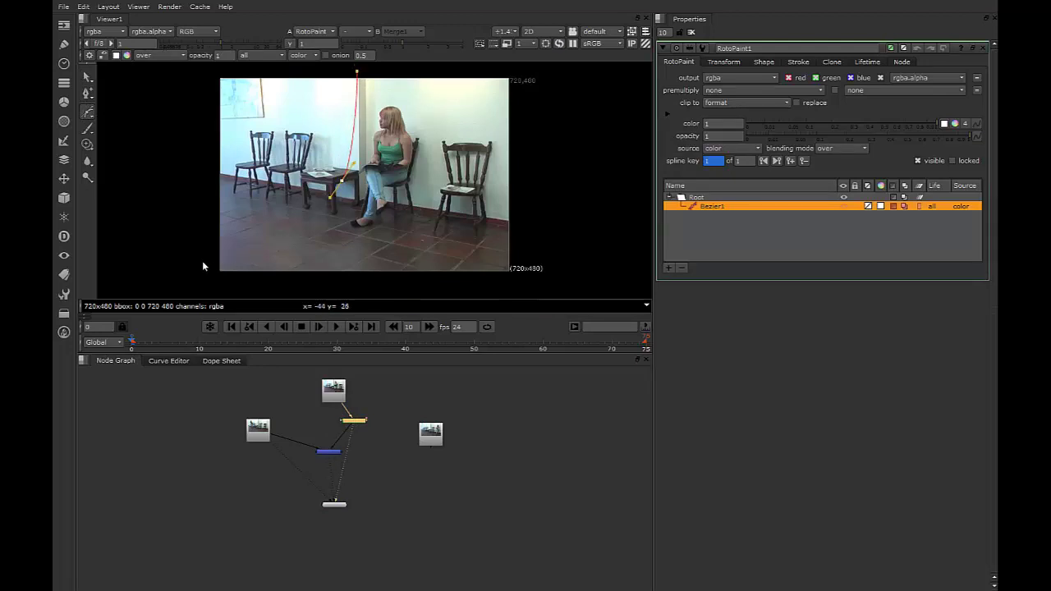
left_click_drag(535, 281, 551, 255)
left_click_drag(534, 68, 492, 68)
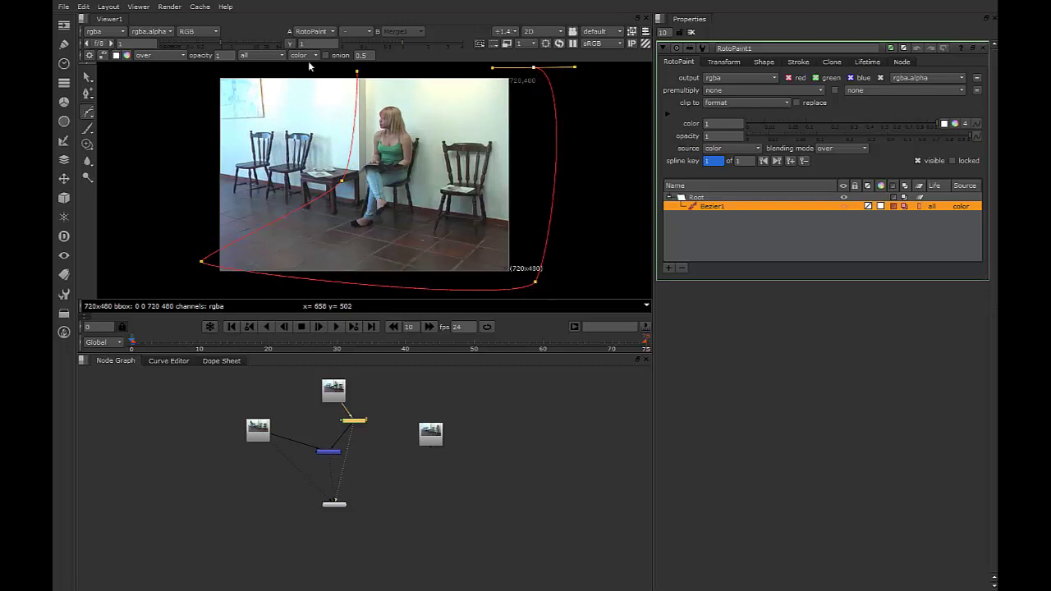
left_click(357, 73)
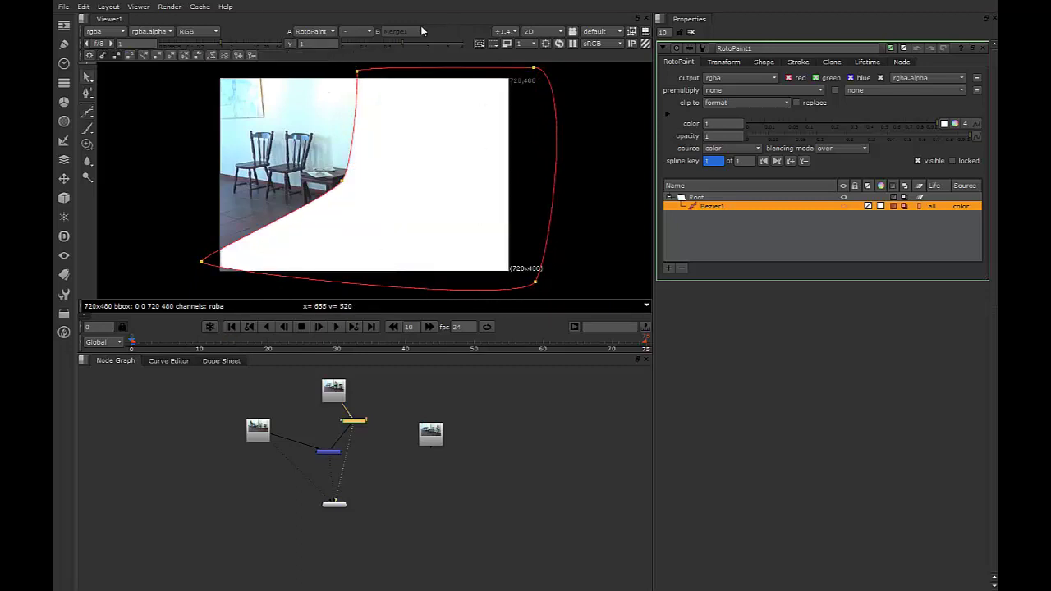
left_click_drag(201, 265, 198, 276)
Set the Bezier's color to 0 and invert the shape so it keeps only the seated woman's side
left_click_drag(933, 121, 702, 131)
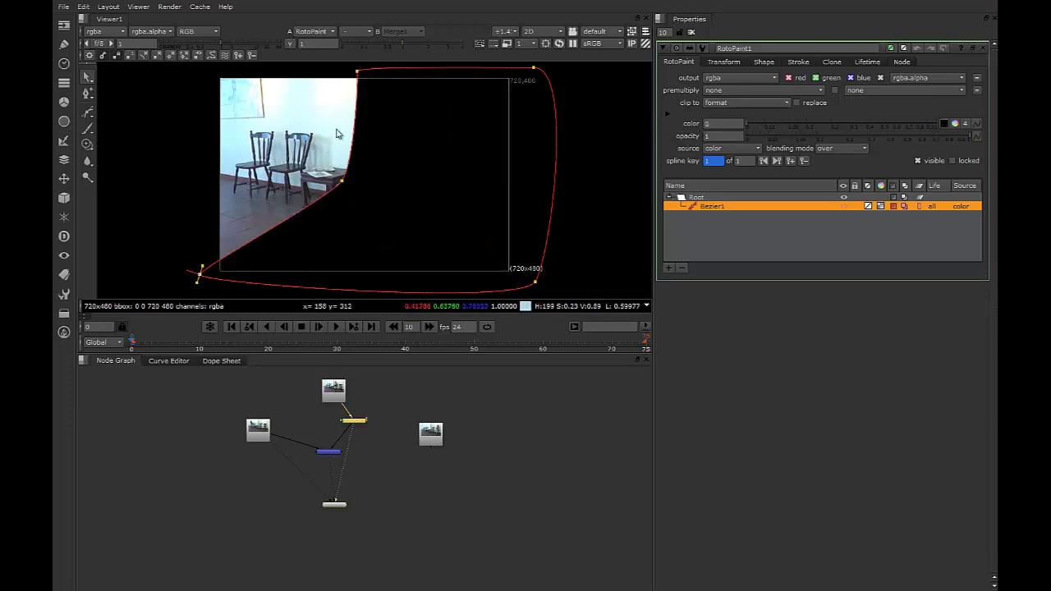
left_click(893, 206)
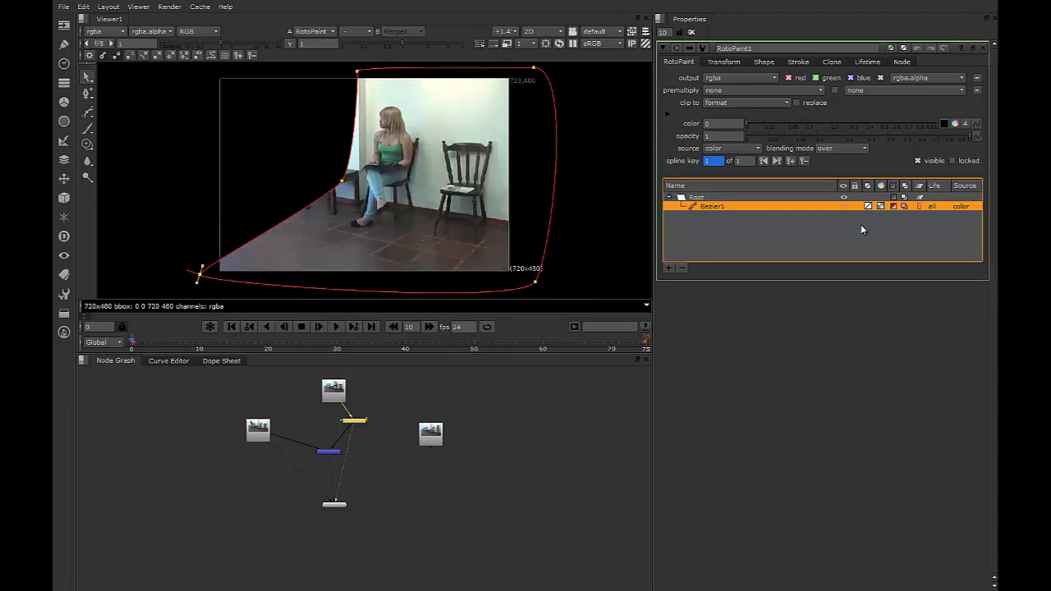
left_click(211, 381)
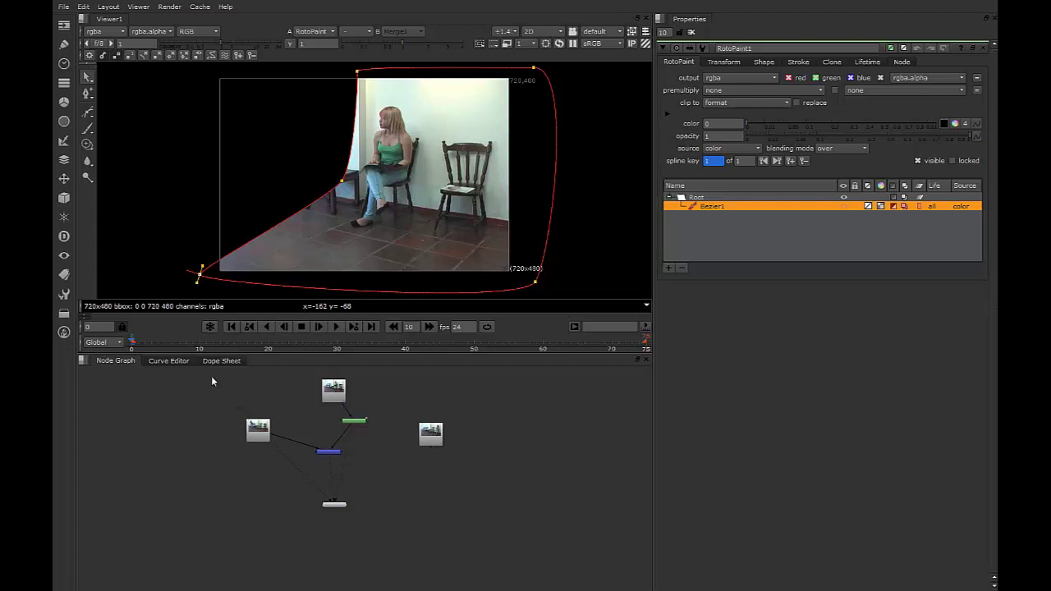
Compare PlateC with the Merge output and examine the seam between the two women along the wall, table and floor
key("1")
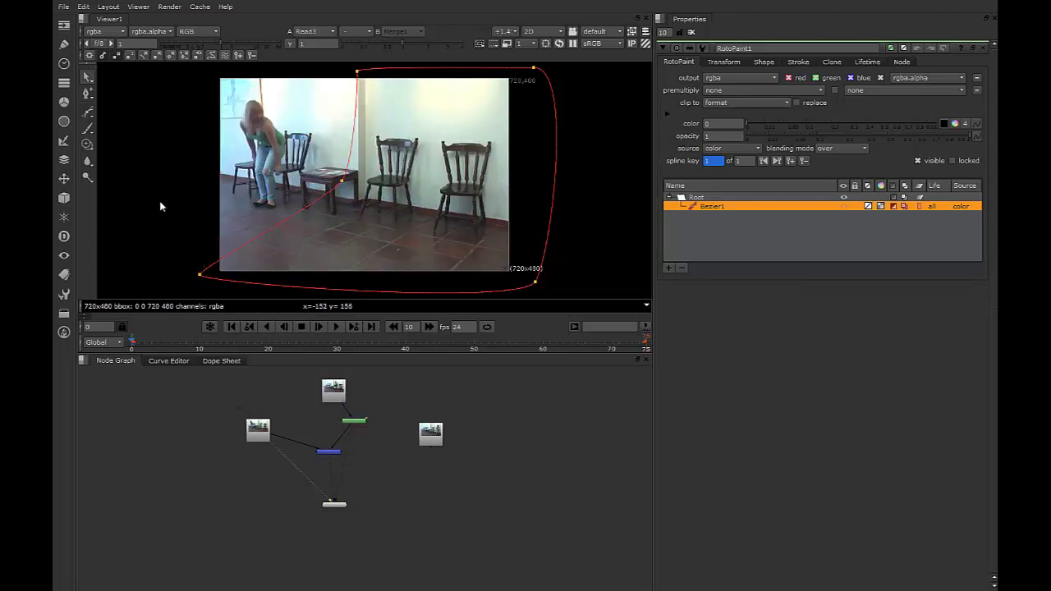
key("1")
scroll(194, 183, "up", 3)
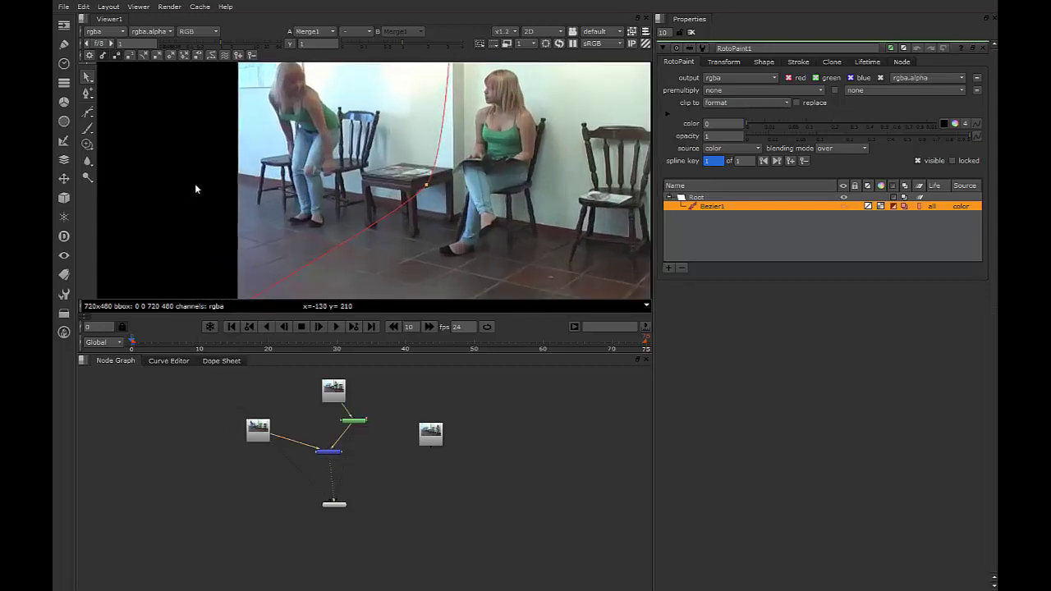
scroll(243, 179, "up", 5)
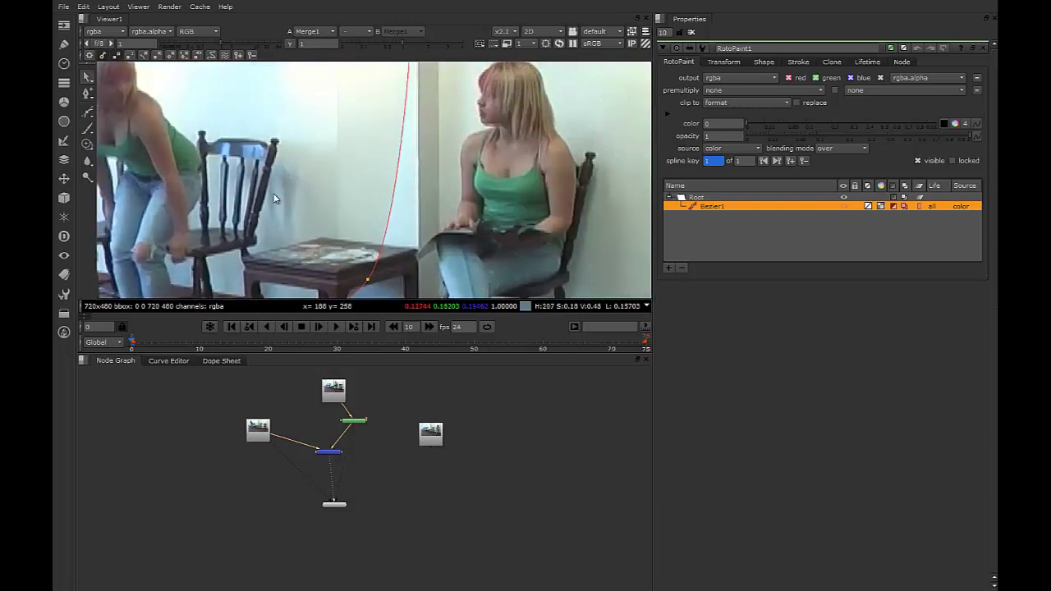
middle_click_drag(261, 188, 305, 136, "alt")
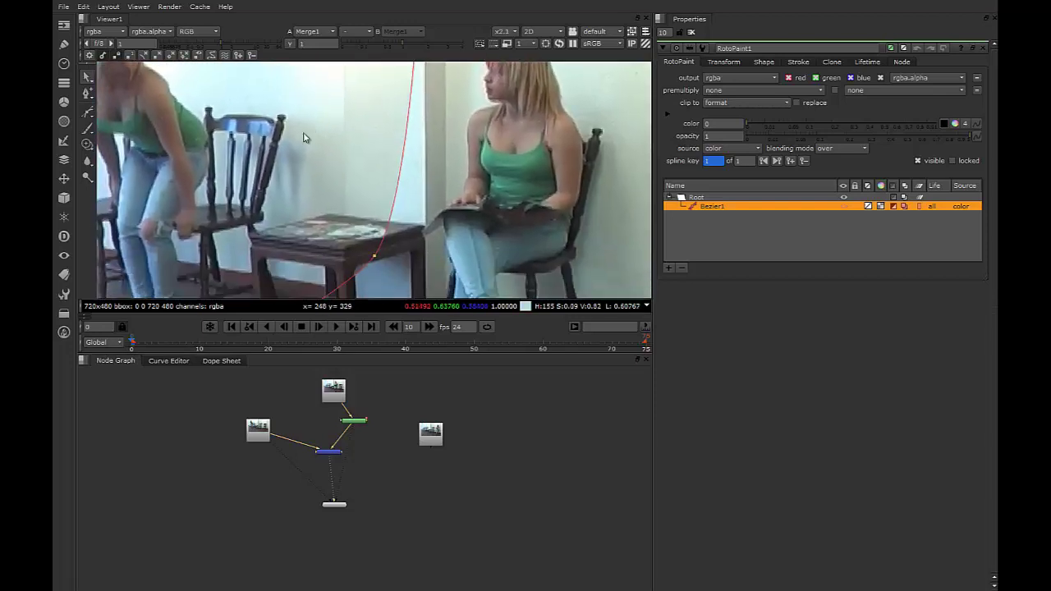
scroll(328, 168, "down", 6)
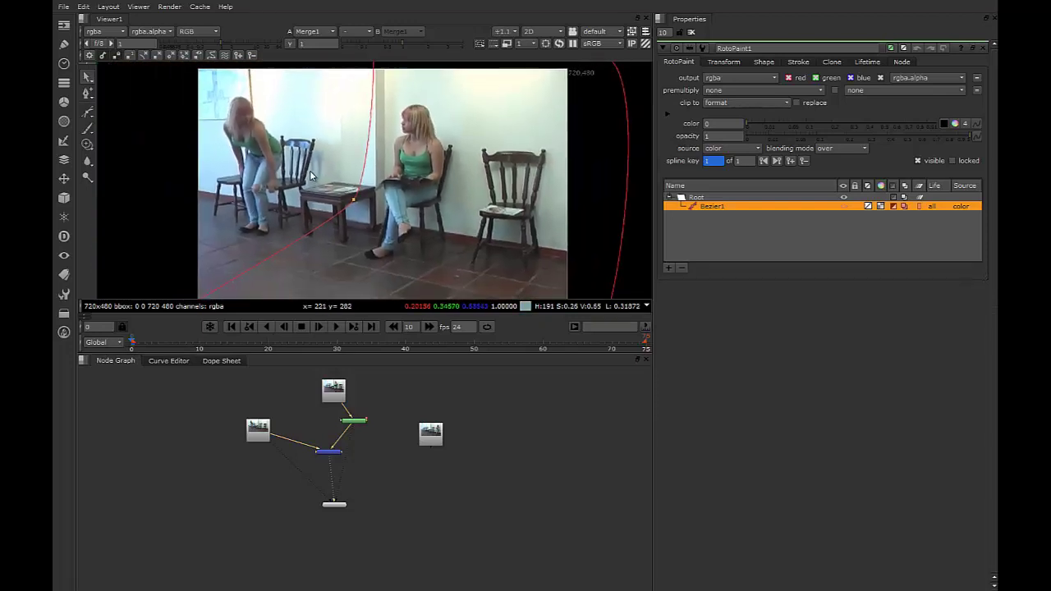
mouse_move(320, 188)
middle_mouse_down()
mouse_move(327, 200)
mouse_move(318, 169)
mouse_move(320, 182)
middle_mouse_up()
scroll(320, 182, "up", 2)
left_click_drag(291, 177, 343, 211)
middle_click_drag(287, 80, 341, 86)
left_click(349, 193)
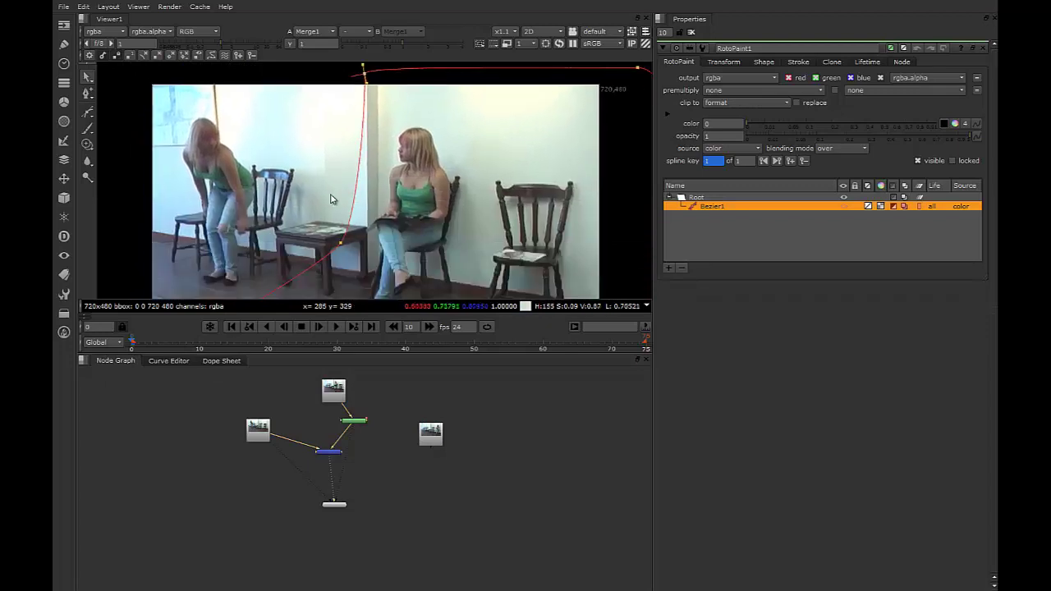
middle_click_drag(309, 213, 296, 184)
left_click_drag(287, 182, 364, 247)
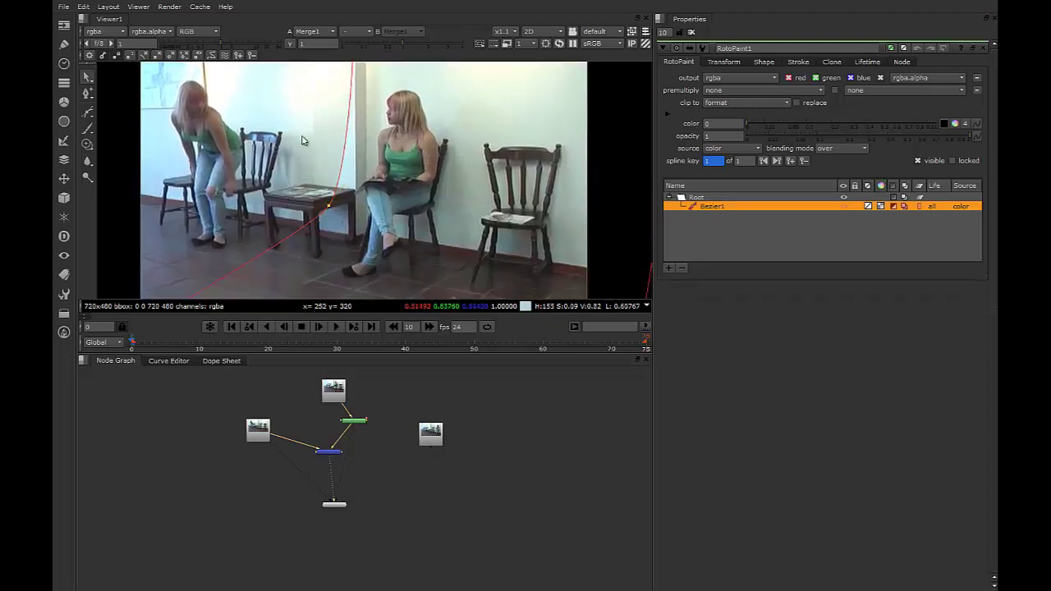
middle_click_drag(302, 123, 291, 224)
left_click_drag(301, 104, 371, 169)
middle_click_drag(347, 206, 334, 86)
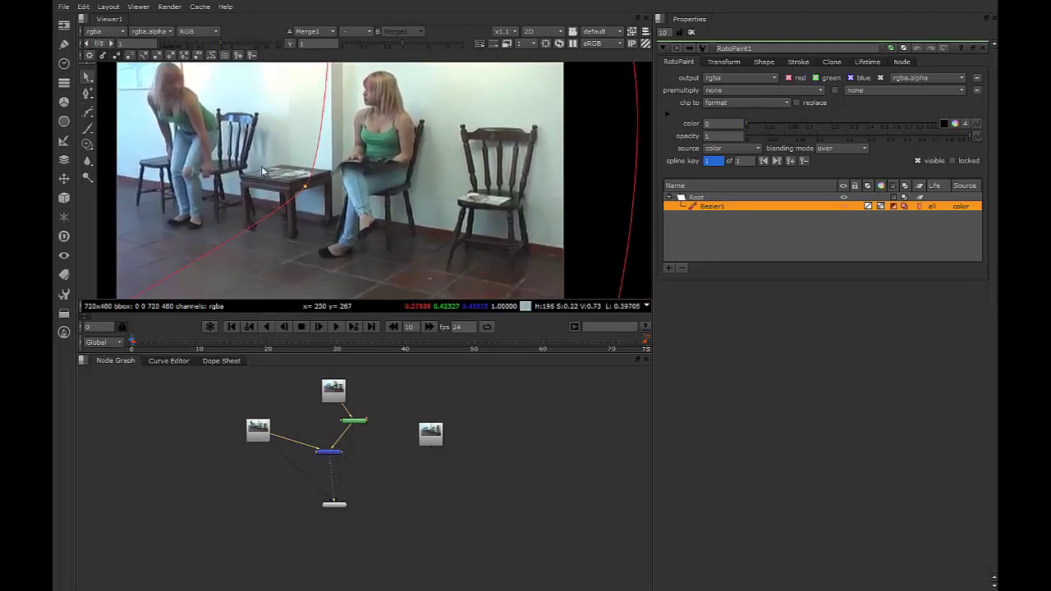
Pull feather handles outward to the left from the Bezier's table point and its upper point above the frame
left_click_drag(254, 158, 333, 218)
key("shift+z")
left_click(302, 188)
left_click_drag(300, 186, 276, 169)
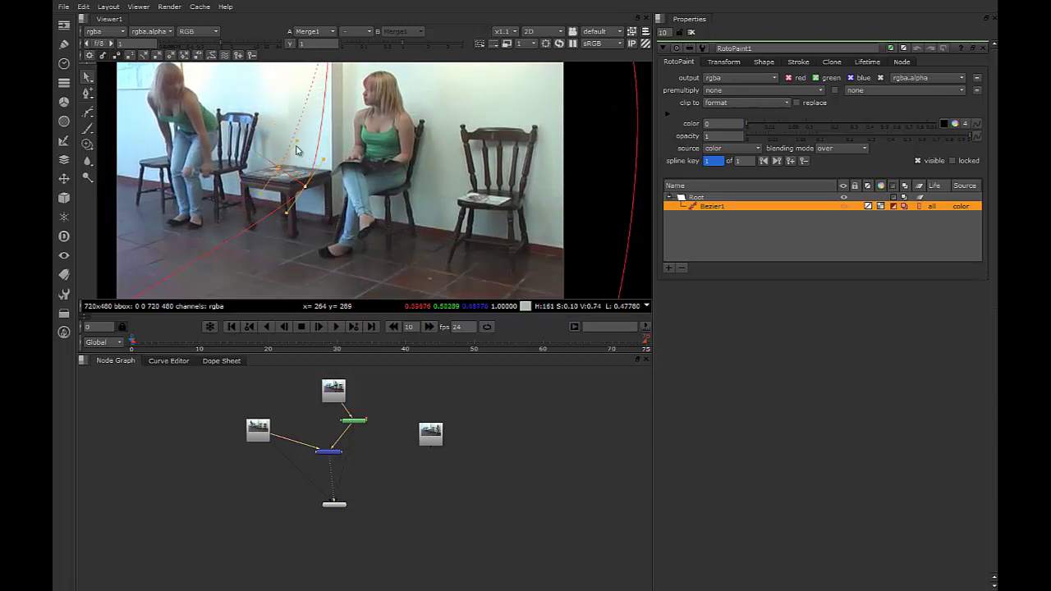
middle_click_drag(314, 105, 331, 297)
left_click(345, 207)
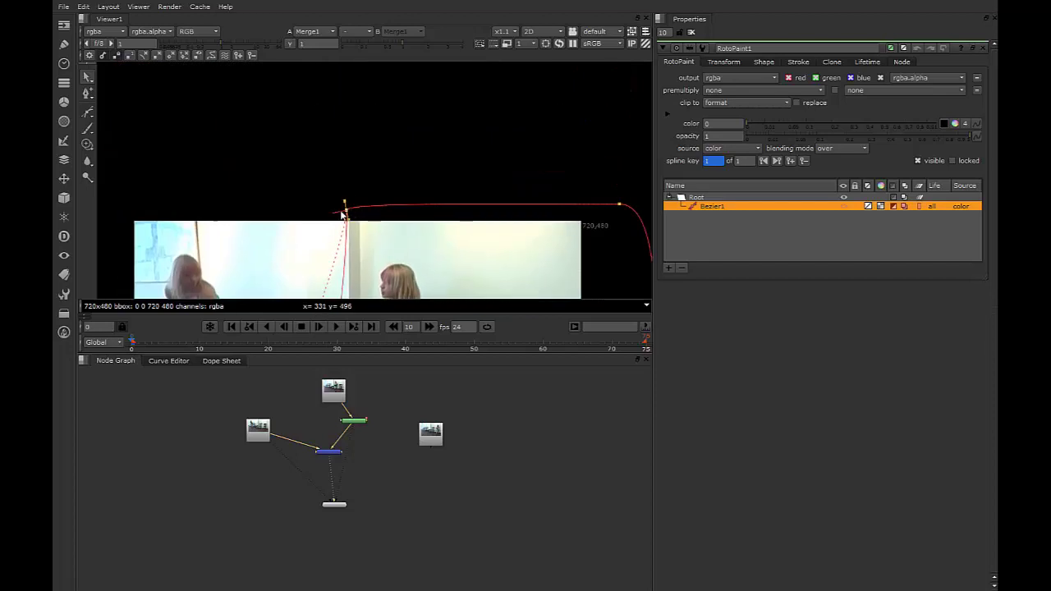
left_click_drag(342, 215, 304, 211)
Pull a feather handle outward from the Bezier's lower-left point outside the frame
middle_click_drag(325, 221, 342, 114)
middle_click_drag(330, 264, 332, 142)
middle_click_drag(181, 211, 274, 182)
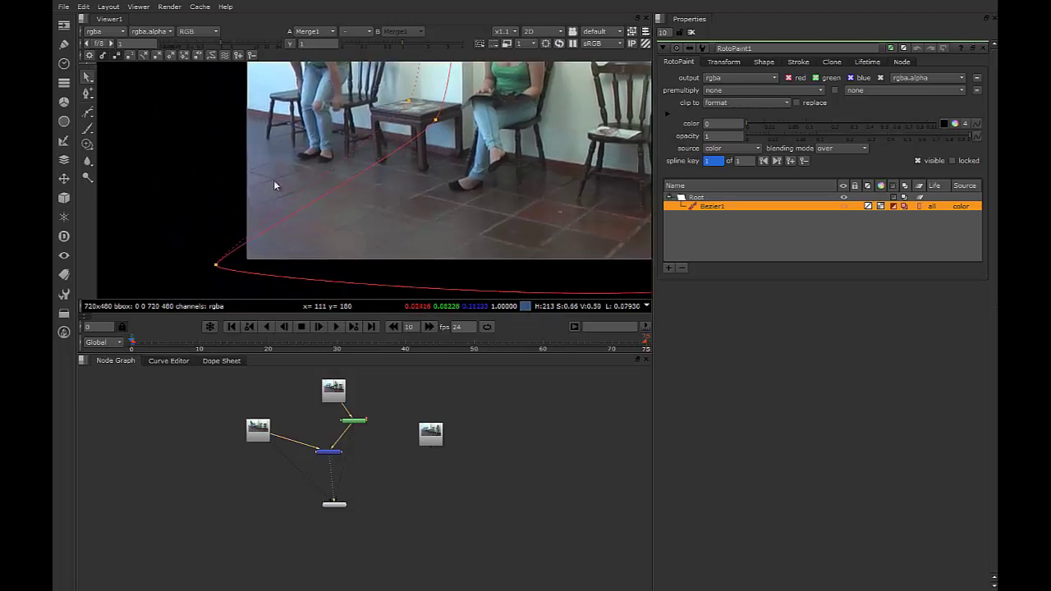
left_click(215, 266)
mouse_move(204, 263)
left_mouse_down()
mouse_move(194, 235)
mouse_move(191, 271)
left_mouse_up()
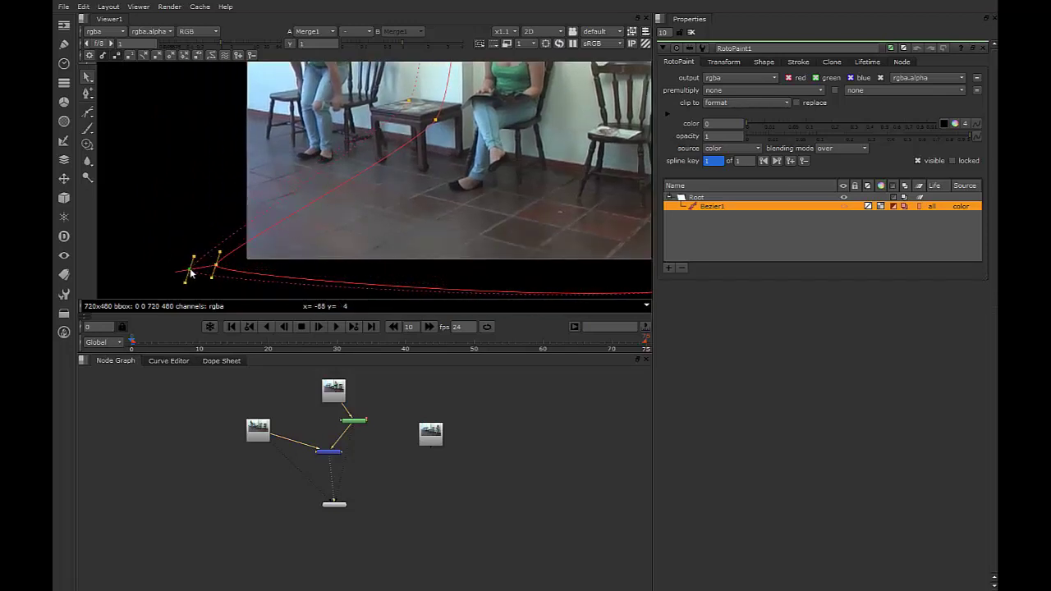
Check the feathered seam in the Merge output and along the whole shape edge in the RotoPaint output
middle_click_drag(229, 226, 221, 274)
middle_click_drag(226, 87, 210, 135)
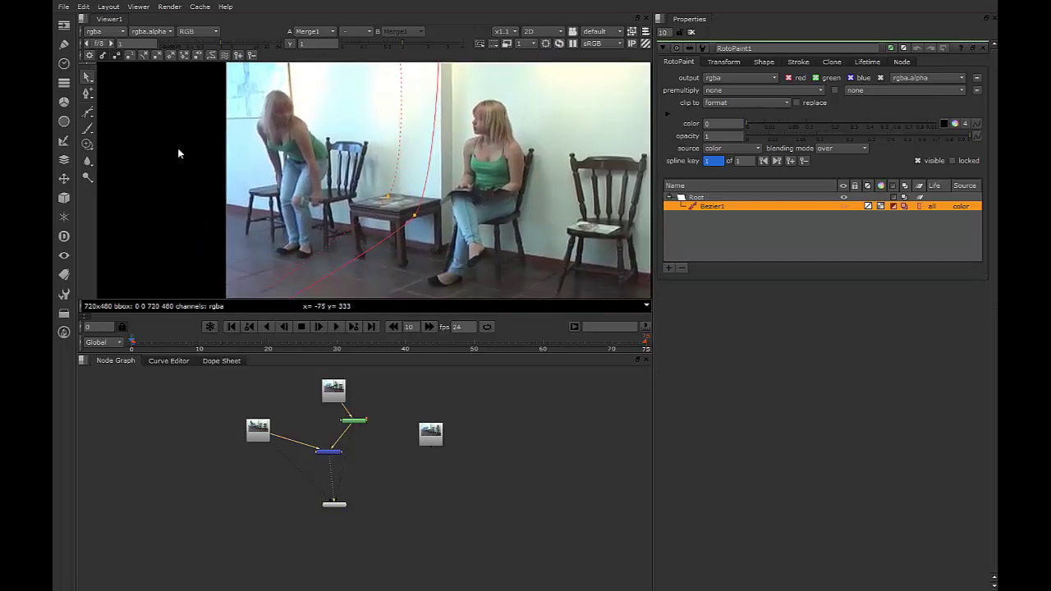
left_click(178, 149)
key("1")
middle_click_drag(303, 163, 332, 167)
scroll(318, 150, "down", 1)
middle_click_drag(369, 87, 338, 132)
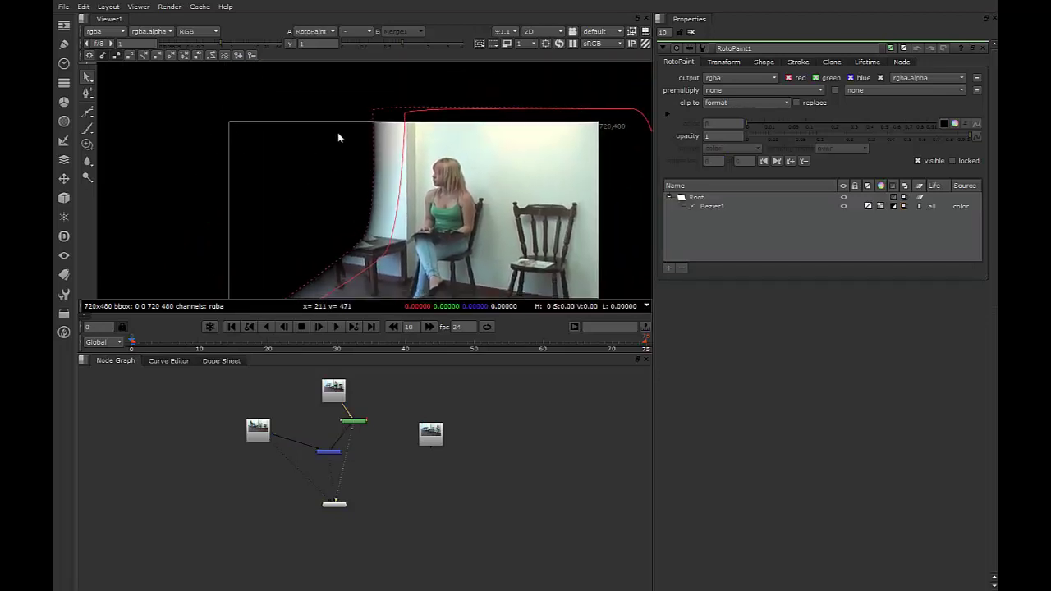
middle_click_drag(392, 210, 371, 115)
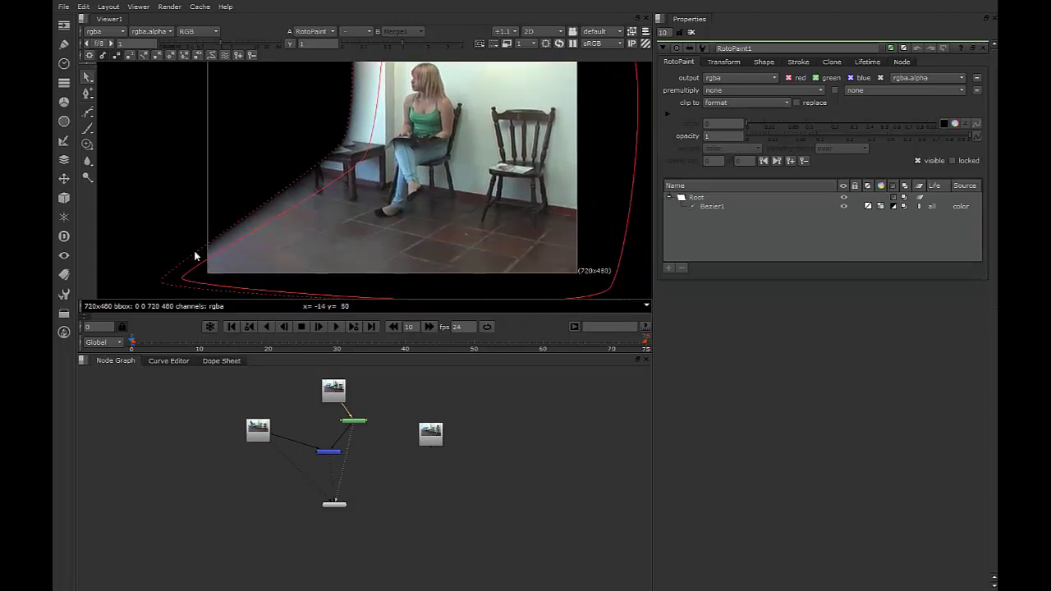
middle_click_drag(214, 150, 240, 186)
scroll(236, 187, "down", 1)
scroll(234, 192, "down", 2)
scroll(224, 194, "up", 1)
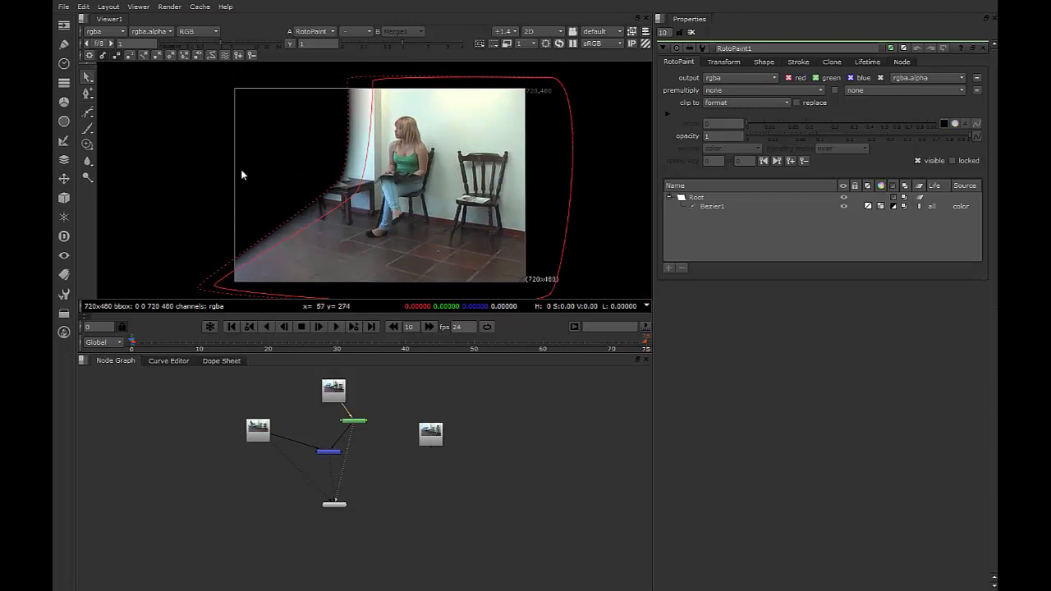
Try an overall feather amount on all points of the Bezier and reset it to 0
left_click_drag(277, 150, 359, 209)
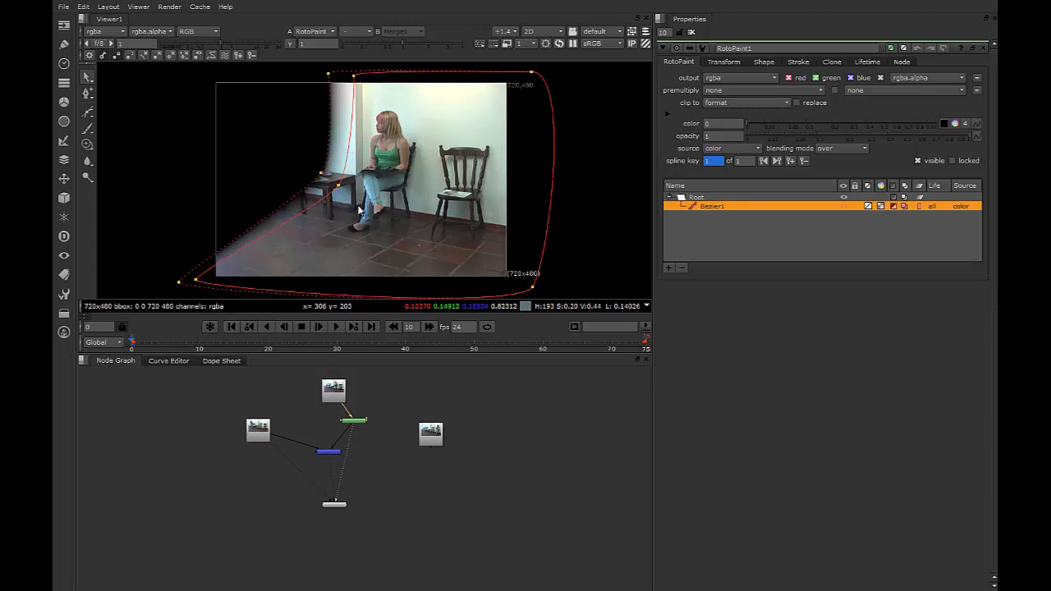
left_click(763, 62)
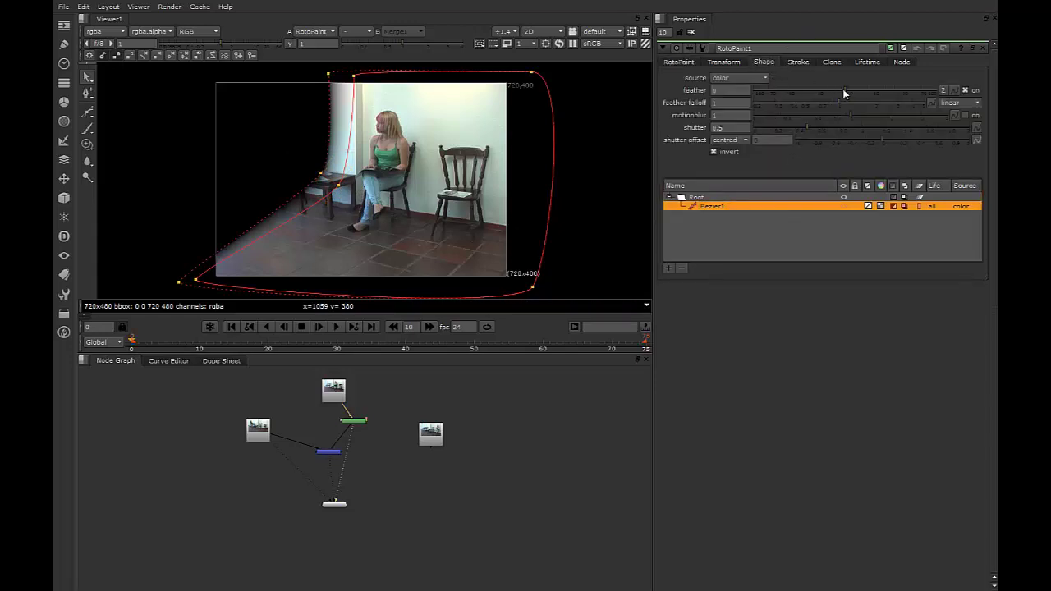
left_click_drag(841, 87, 769, 87)
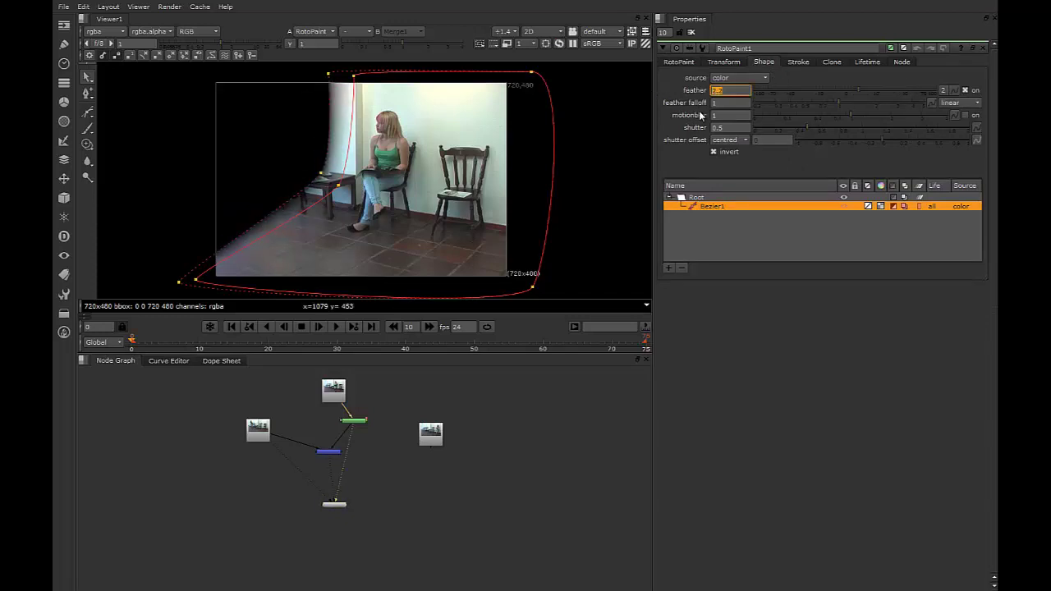
left_click(705, 163)
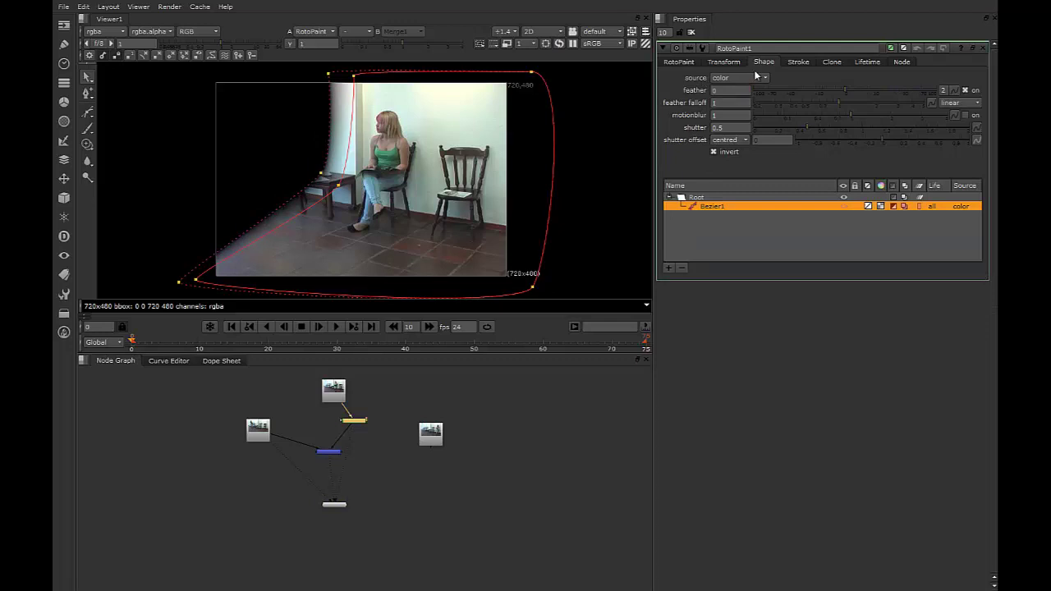
Try a feather falloff of 1.95 with a feather of -19 on the Bezier, and reset them to 1 and 0
left_click_drag(845, 89, 876, 94)
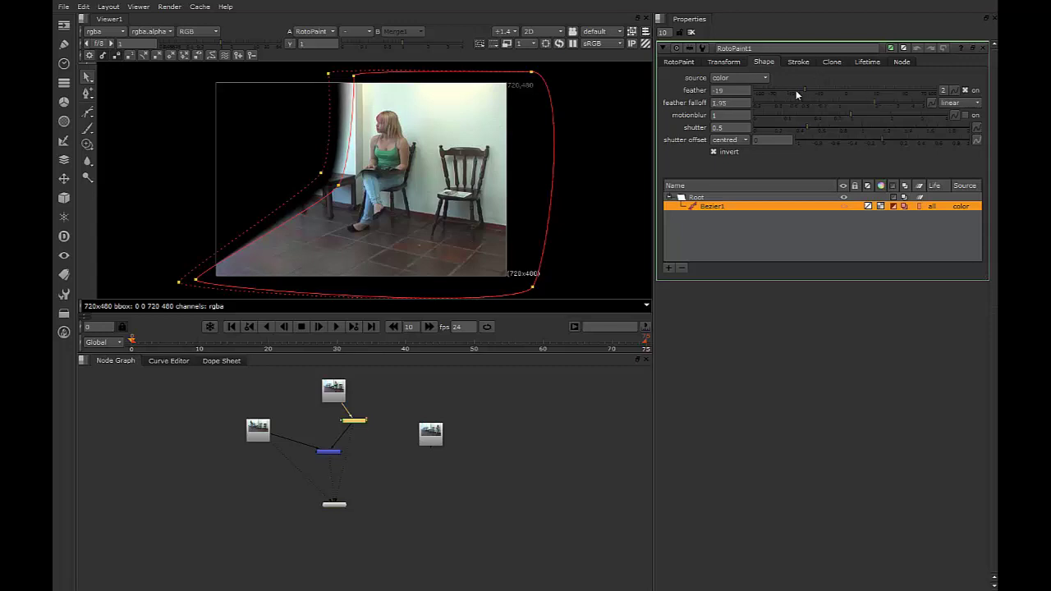
double_click(716, 90)
key("Tab")
key("Return")
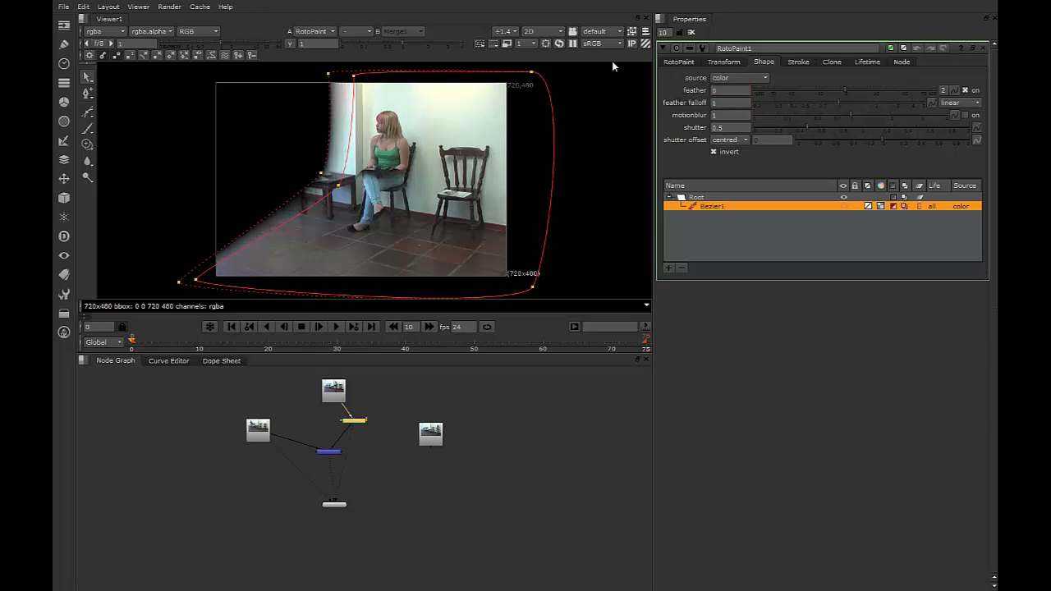
Nudge the Bezier's feather point beside the table slightly upward and deselect it
left_click(320, 174)
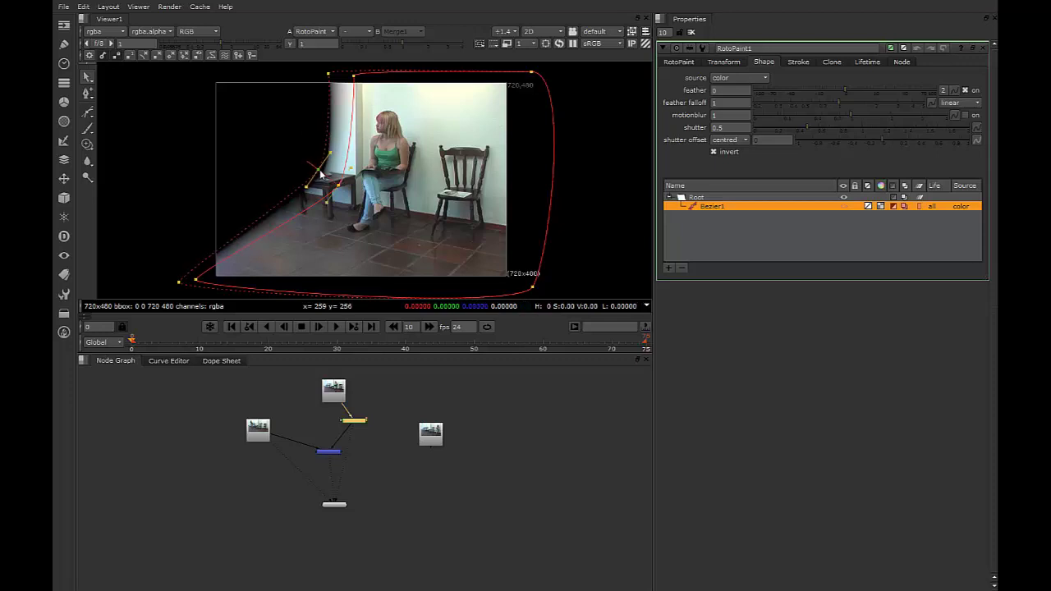
left_click(187, 124)
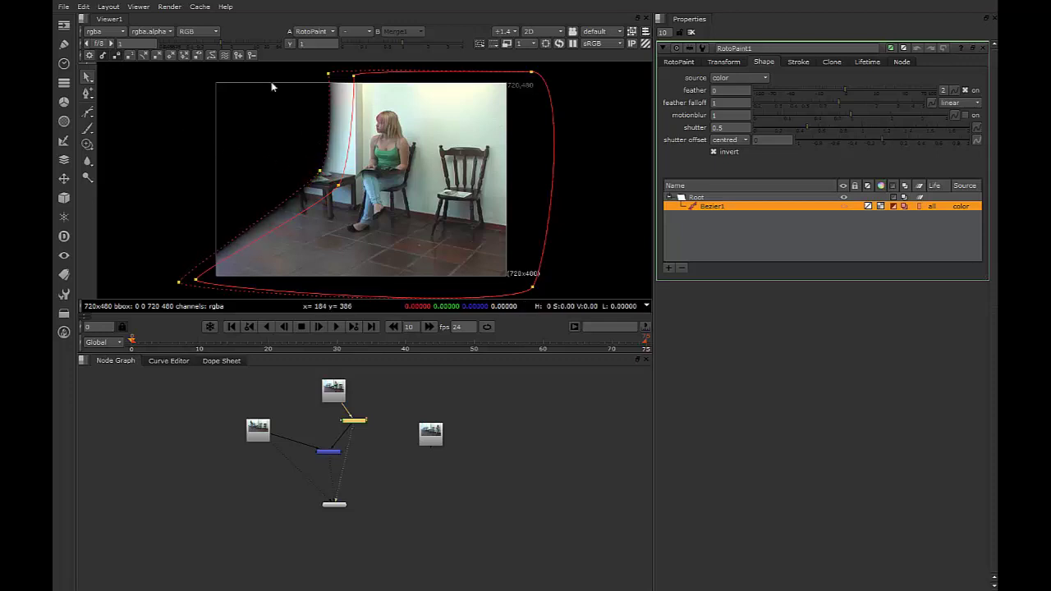
left_click_drag(381, 113, 312, 69)
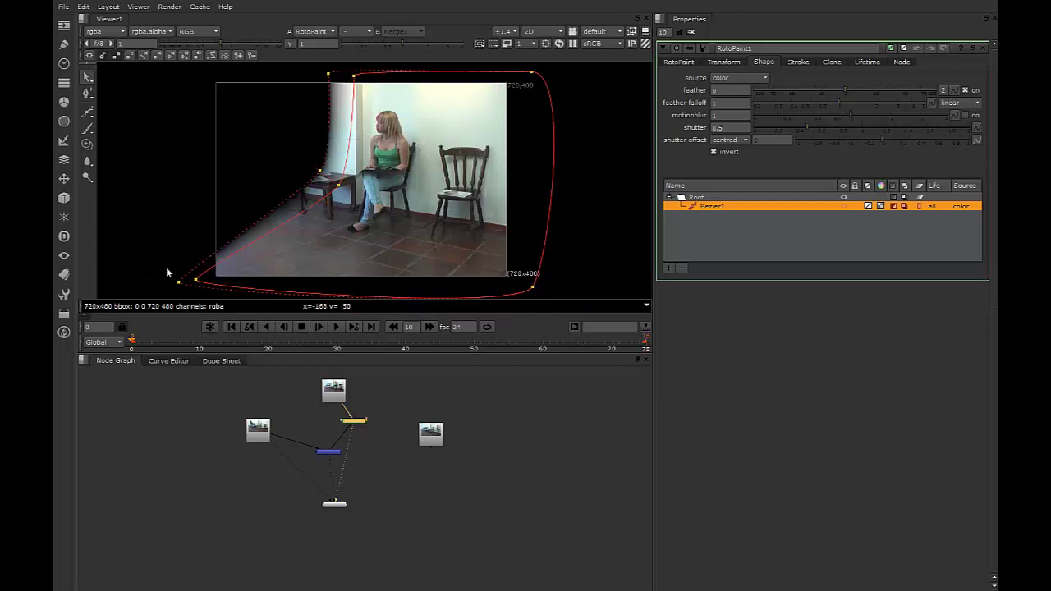
left_click_drag(148, 254, 233, 292)
Key the Bezier at frame 36 by nudging its lower-right point outward, and return to frame 0 to check its spline keys
left_click_drag(211, 330, 391, 333)
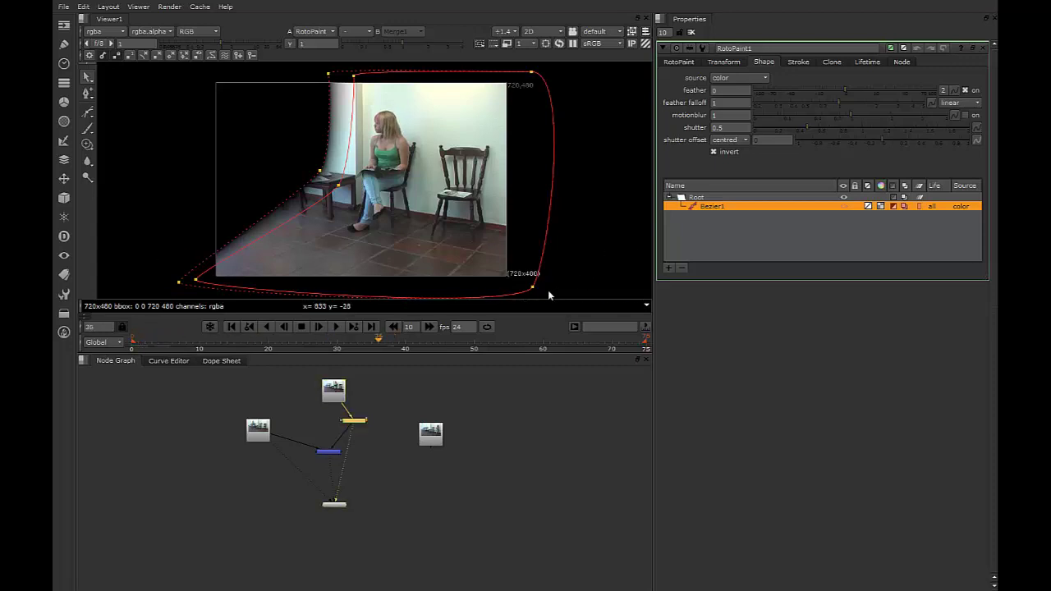
left_click_drag(534, 289, 537, 292)
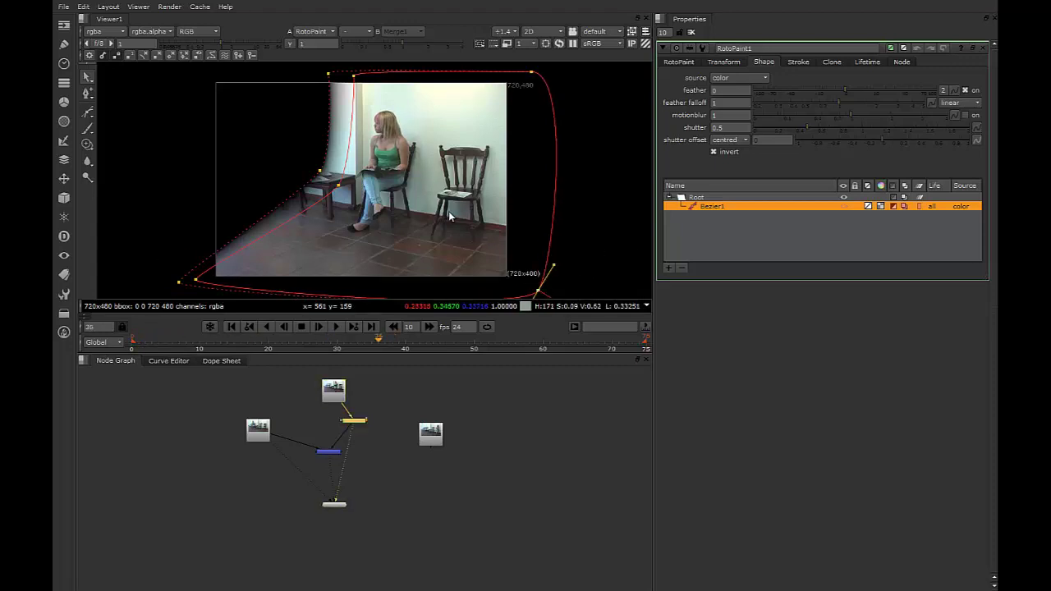
left_click_drag(377, 343, 138, 341)
left_click(663, 62)
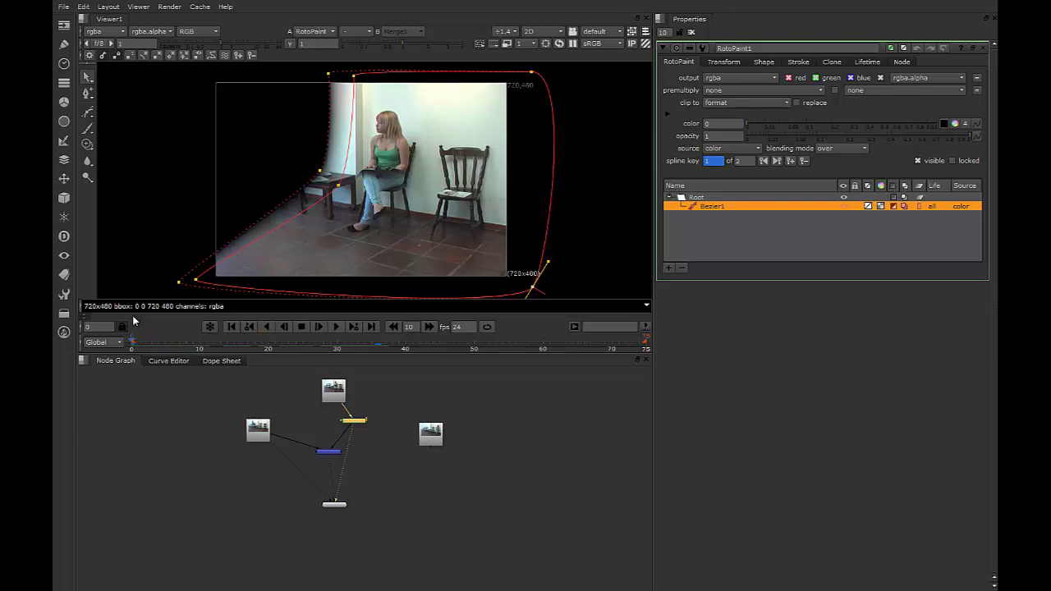
View the Merge1 output and inspect the feathered seam around the table up close
left_click(327, 453)
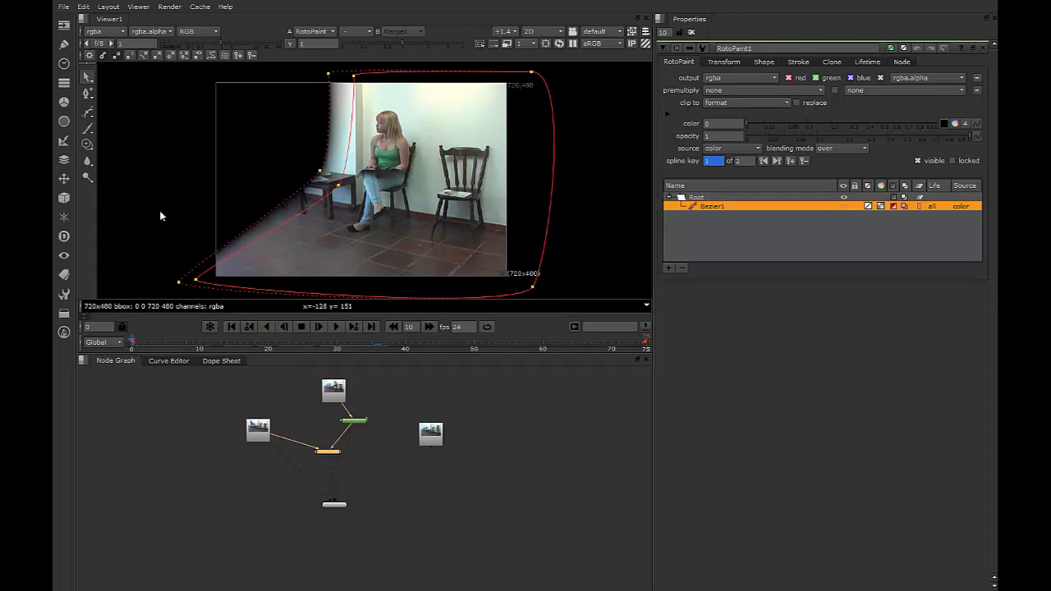
key("1")
scroll(199, 198, "up", 4)
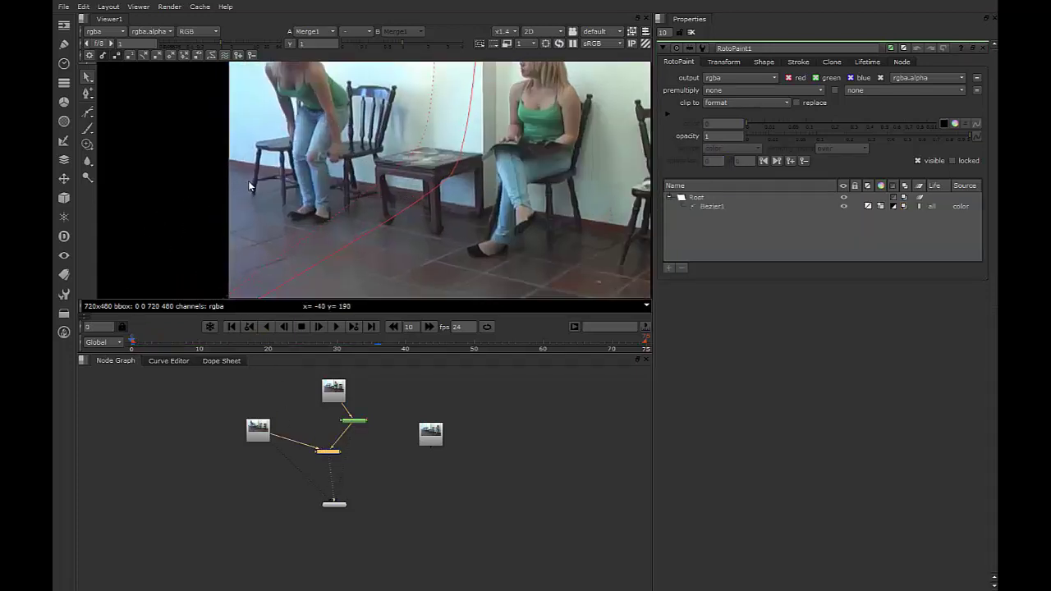
middle_click_drag(431, 242, 297, 238)
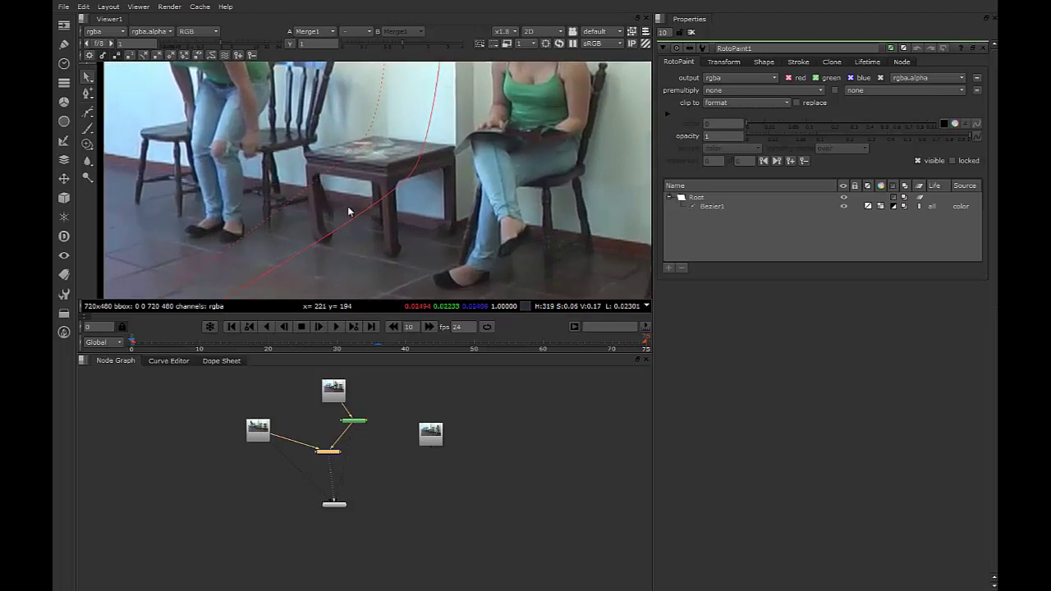
scroll(348, 212, "down", 4)
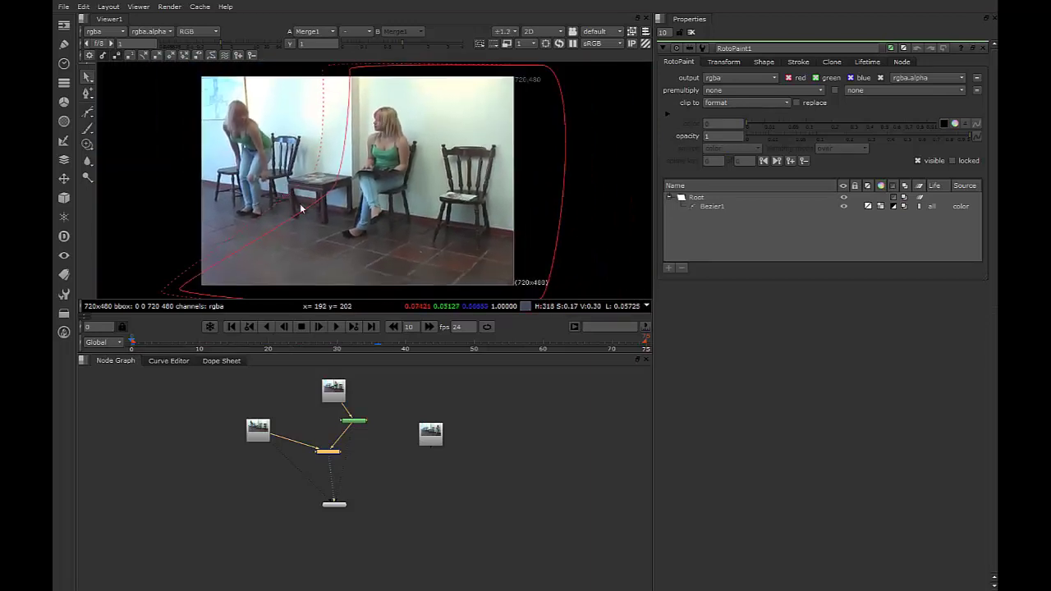
Hide the viewer overlays and run through the merged shot in both directions to check the blend over time
key("o")
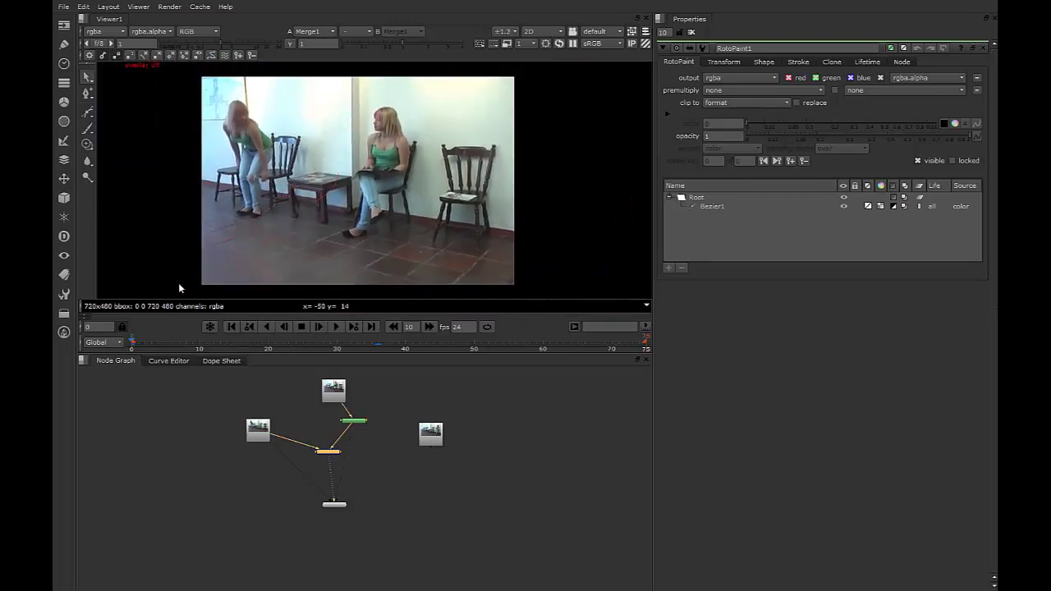
left_click_drag(136, 339, 335, 318)
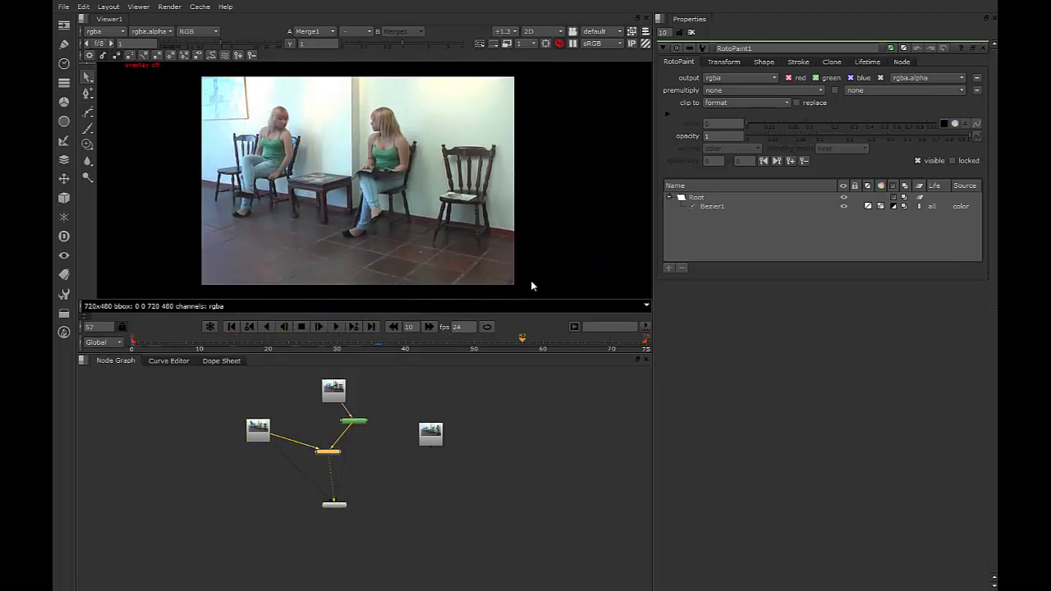
left_click_drag(406, 291, 135, 269)
key("l")
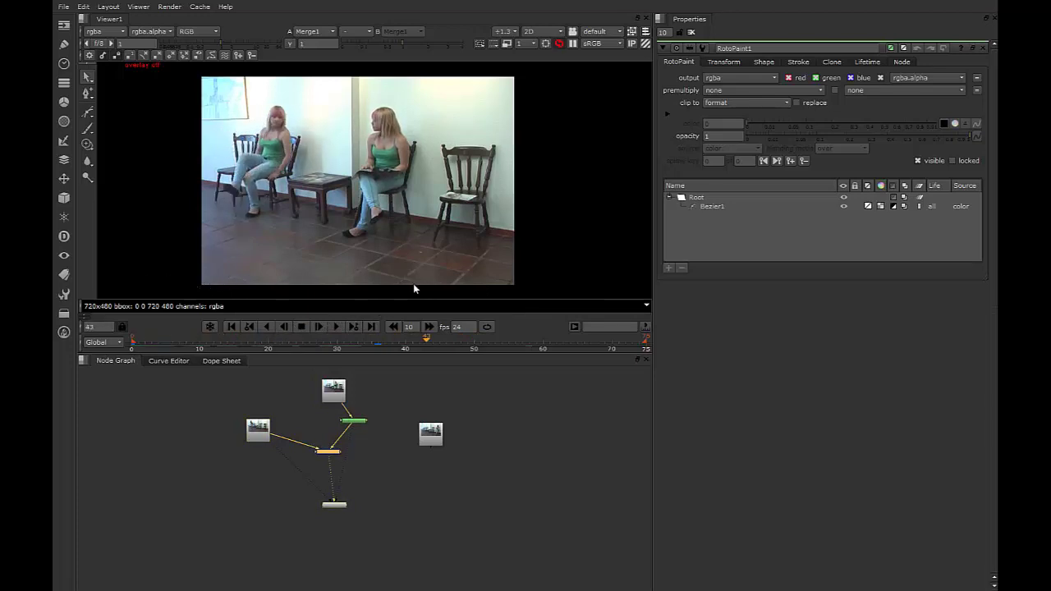
key("j")
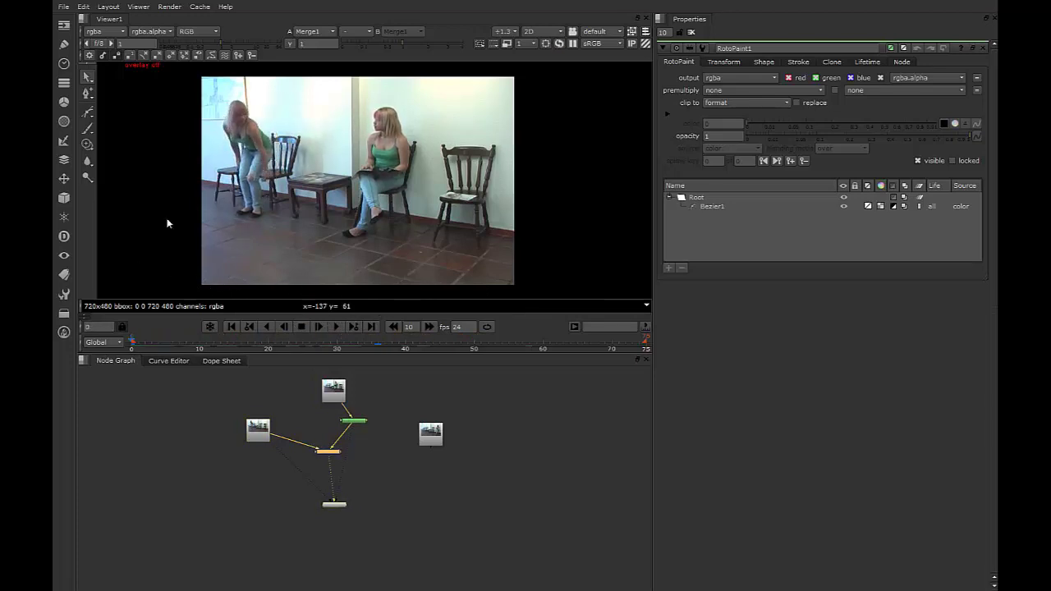
Move the Read1 PlateA node farther up and away from Merge1, and add a second Merge node after Merge1
scroll(278, 202, "down", 3)
mouse_move(283, 193)
middle_mouse_down()
mouse_move(276, 202)
mouse_move(296, 201)
middle_mouse_up()
scroll(299, 199, "up", 1)
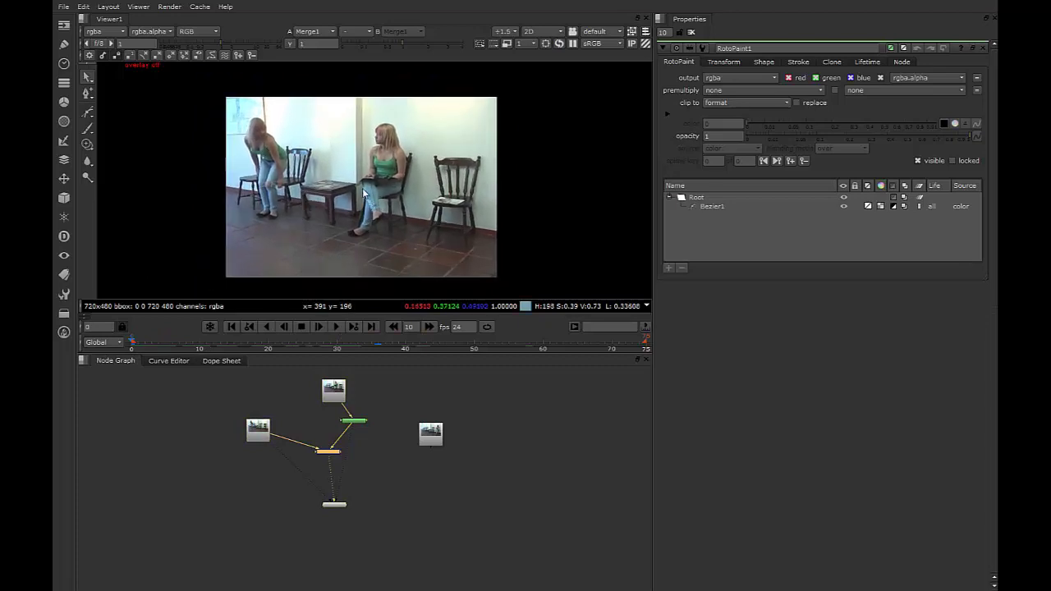
middle_click_drag(363, 188, 367, 190)
left_click_drag(438, 432, 450, 415)
left_click(413, 462)
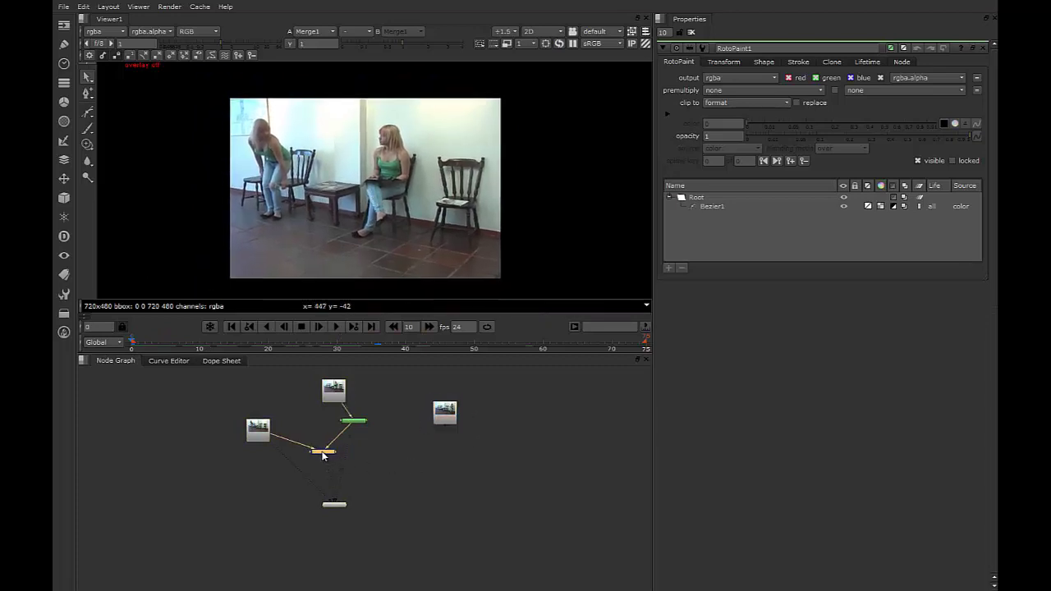
key("m")
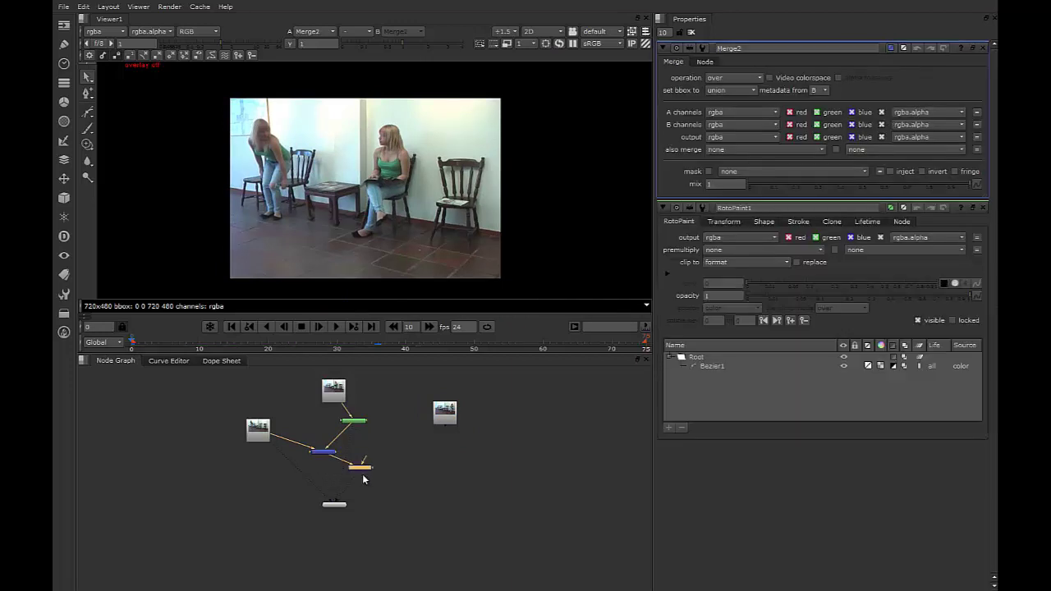
left_click(368, 468)
left_click(361, 479)
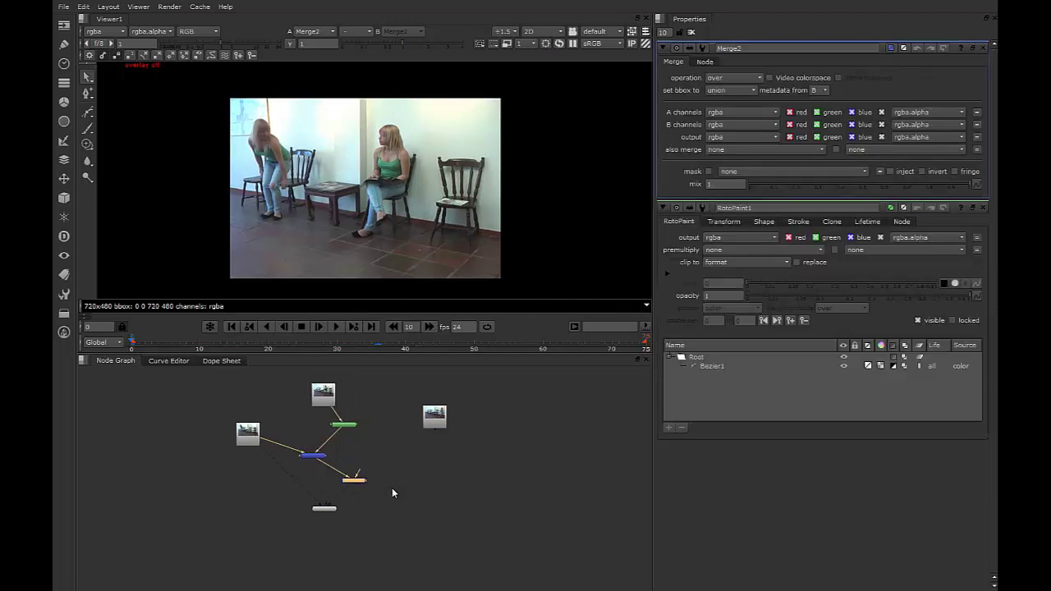
Connect Merge2's free input to the Read1 PlateA node and swap its inputs so PlateA feeds A and Merge1 feeds B
scroll(392, 488, "up", 5)
left_click_drag(384, 476, 378, 474)
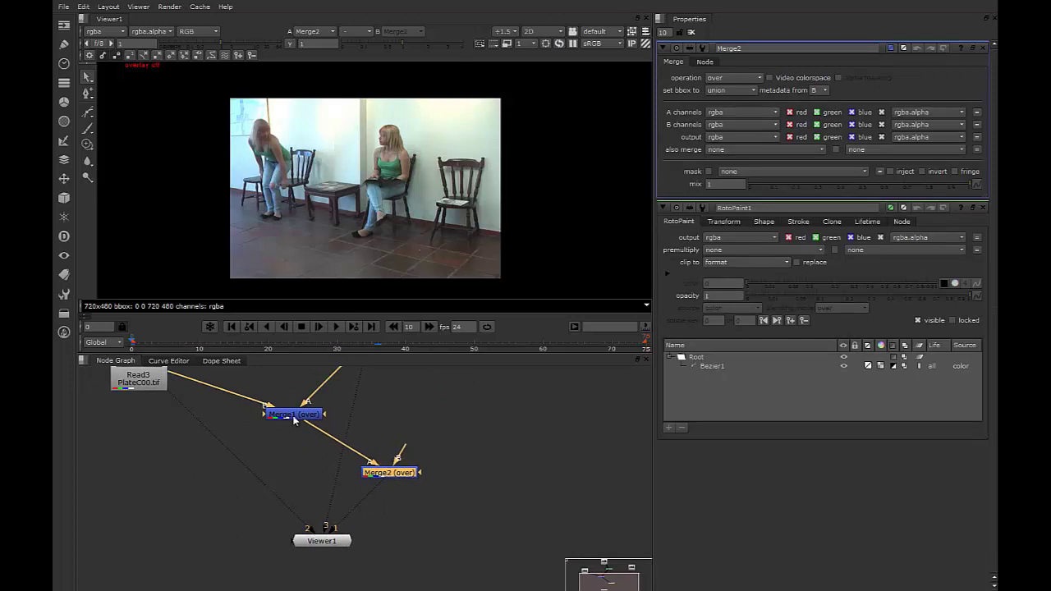
scroll(435, 472, "down", 2)
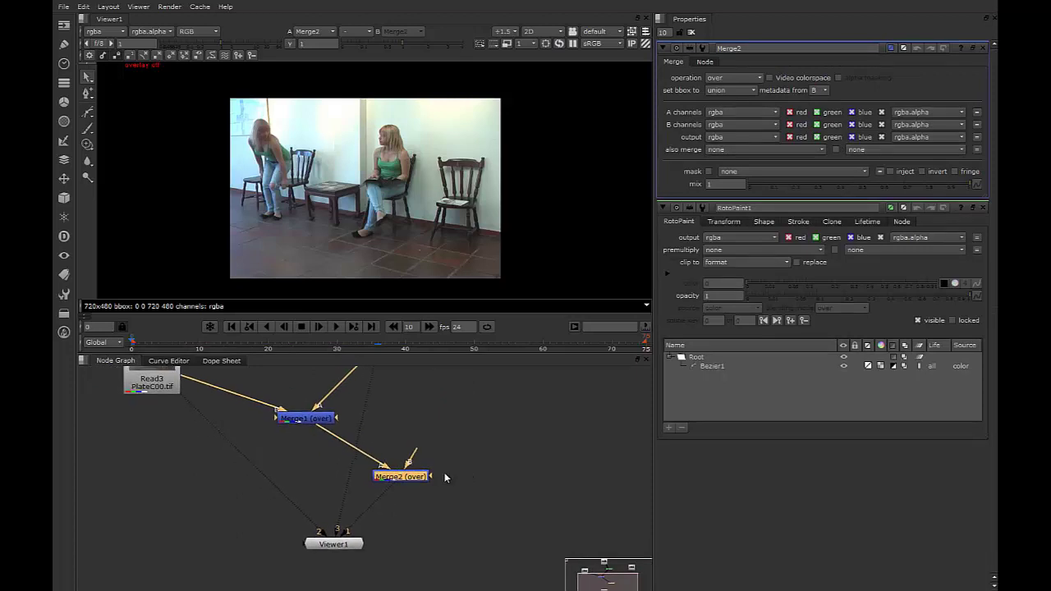
left_click_drag(427, 458, 411, 417)
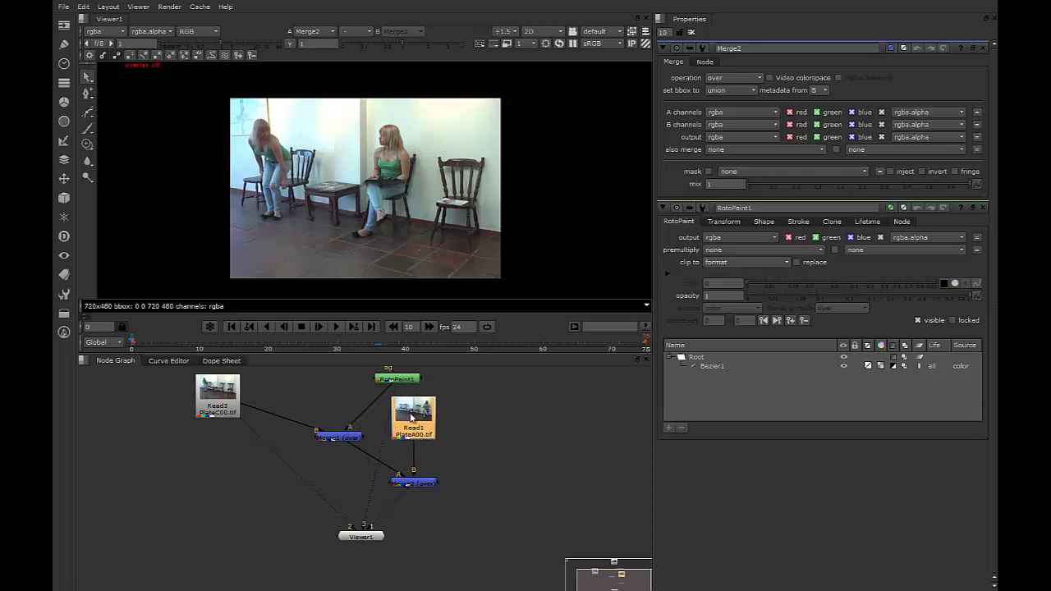
left_click(414, 482)
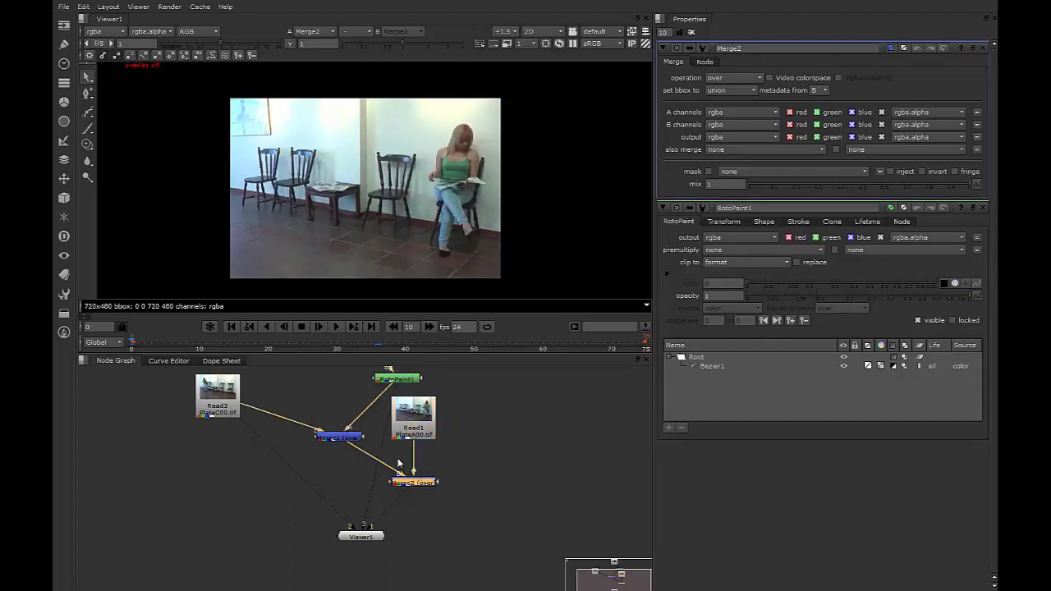
Tidy the node graph by stacking Read2 and RotoPaint1 above Merge1, leveling Read3 beside Merge1, and keeping Read1 above Merge2
middle_click_drag(324, 410, 330, 475)
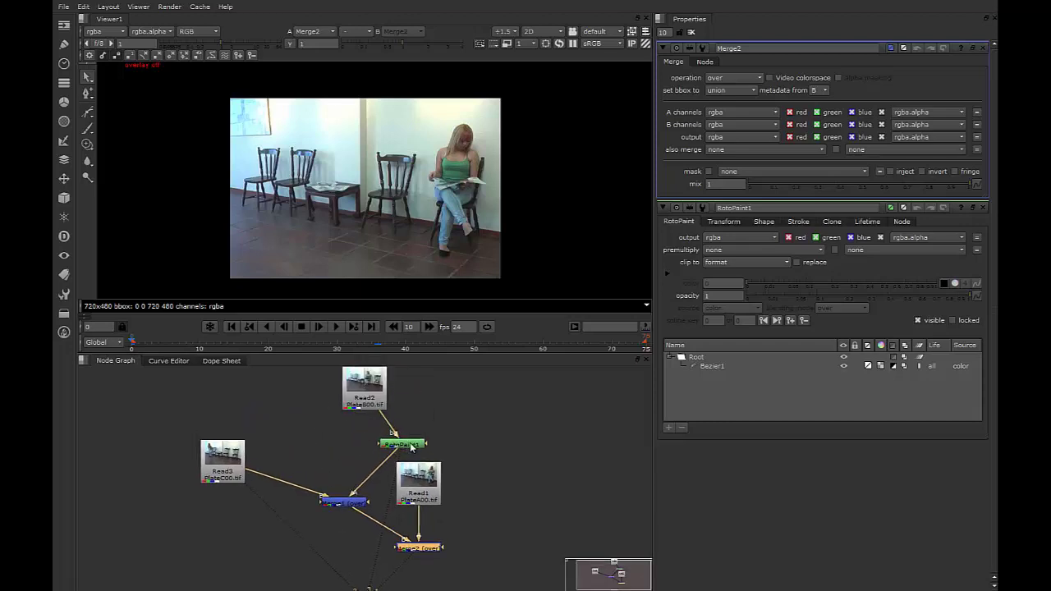
left_click_drag(412, 447, 354, 472)
left_click_drag(355, 387, 335, 422)
left_click_drag(238, 459, 257, 499)
middle_click_drag(331, 494, 316, 415)
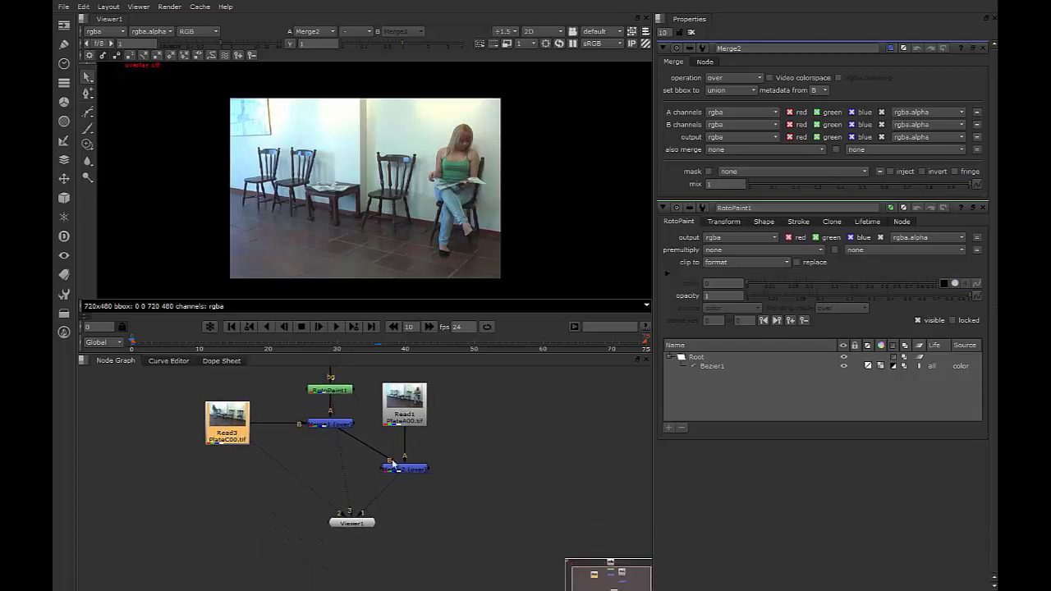
left_click(399, 470)
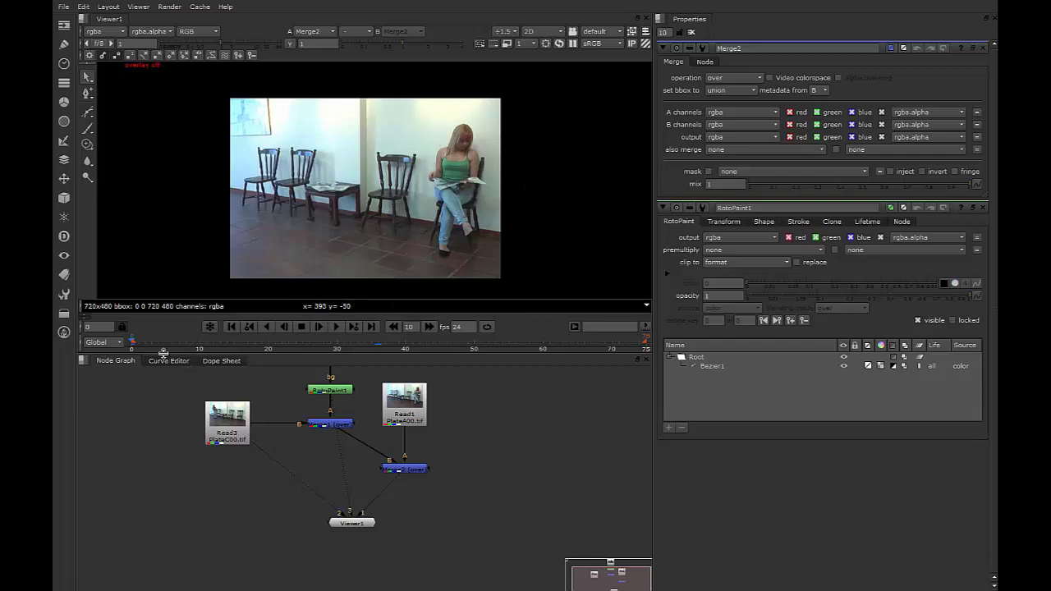
left_click_drag(400, 402, 396, 398)
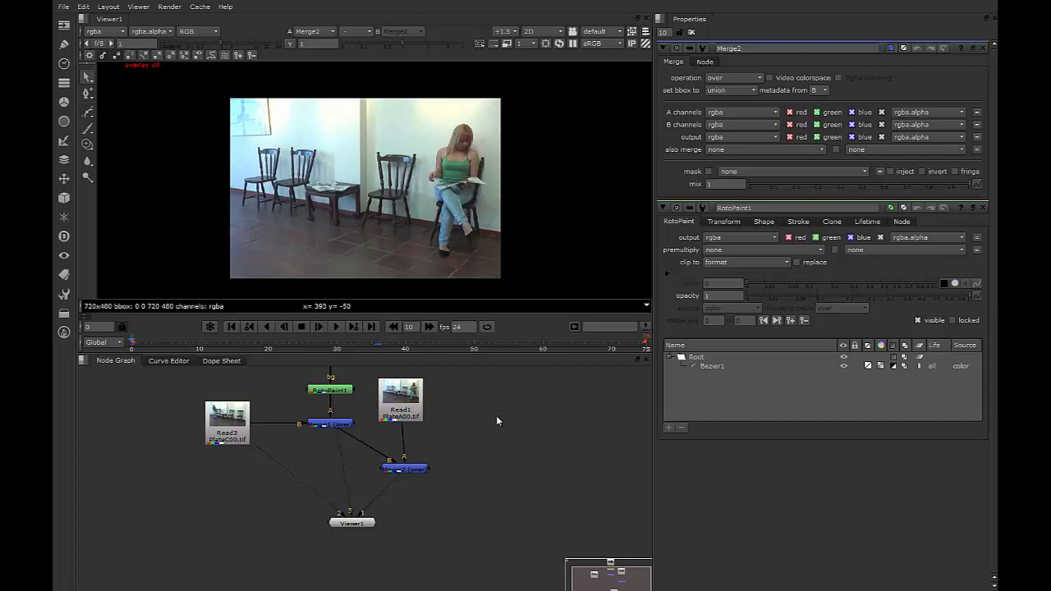
Add a second, unconnected RotoPaint node in the empty area beside the Read1 PlateA node
key("p")
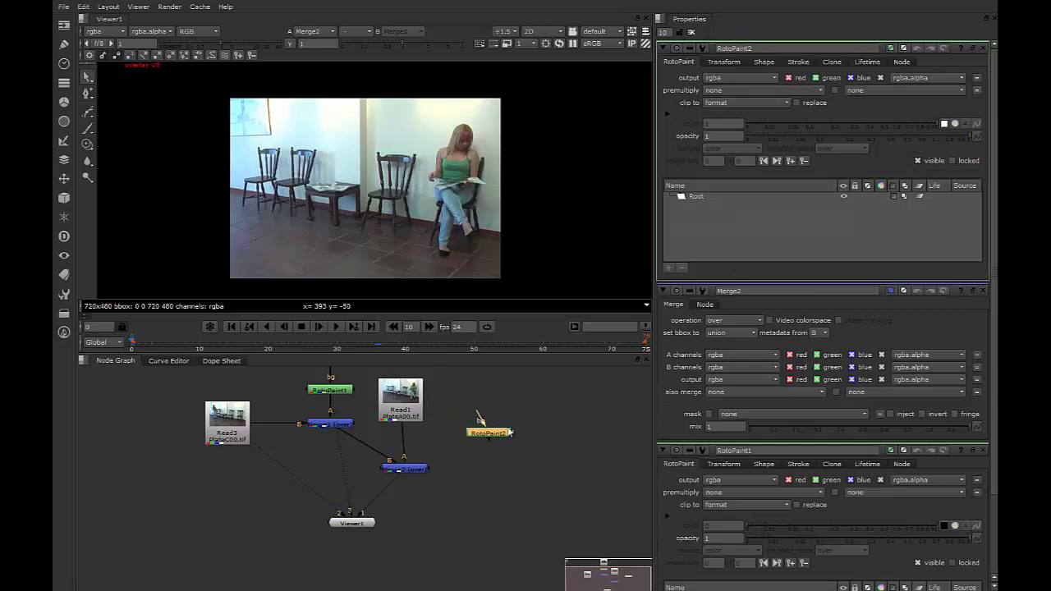
mouse_move(509, 432)
left_mouse_down()
mouse_move(404, 437)
mouse_move(447, 415)
mouse_move(510, 434)
left_mouse_up()
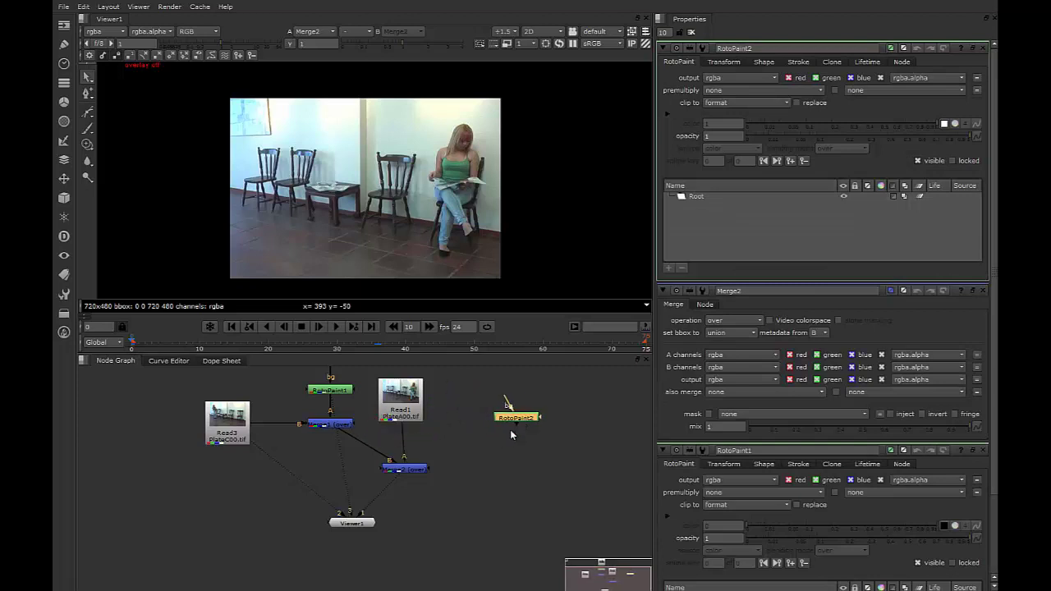
left_click(460, 491)
Connect Merge2's mask input to RotoPaint2 and place the RotoPaint2 node slightly above and to the right of Merge2
scroll(490, 466, "up", 5)
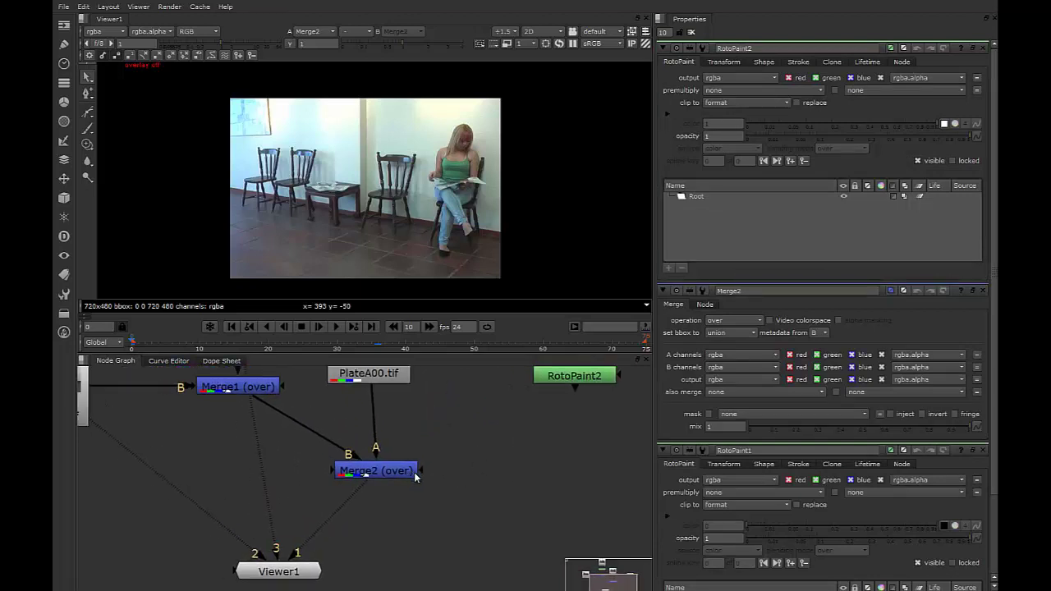
scroll(483, 411, "down", 3)
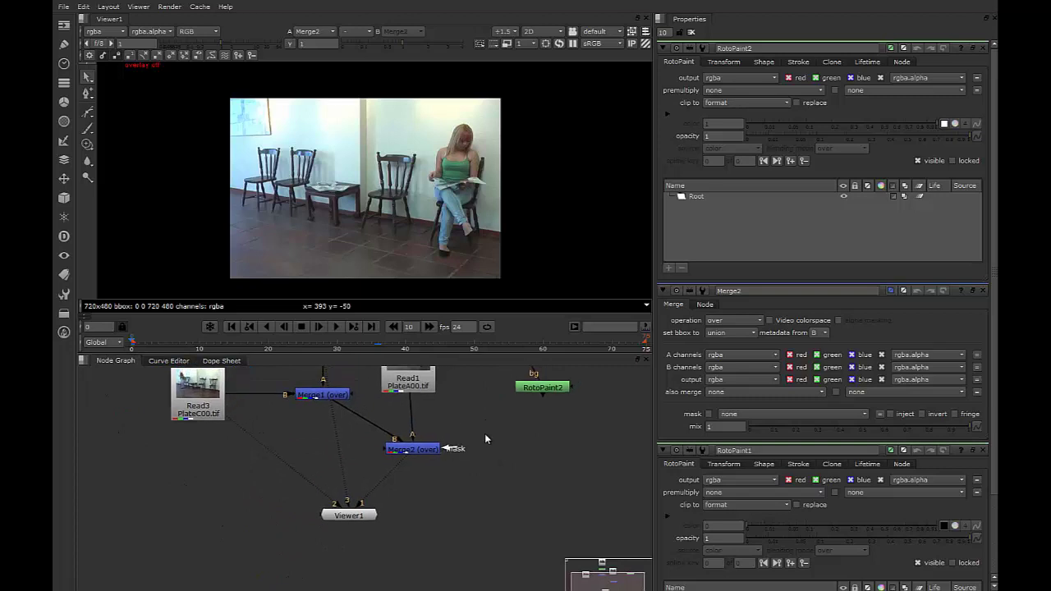
left_click_drag(525, 387, 514, 387)
left_click_drag(444, 449, 517, 449)
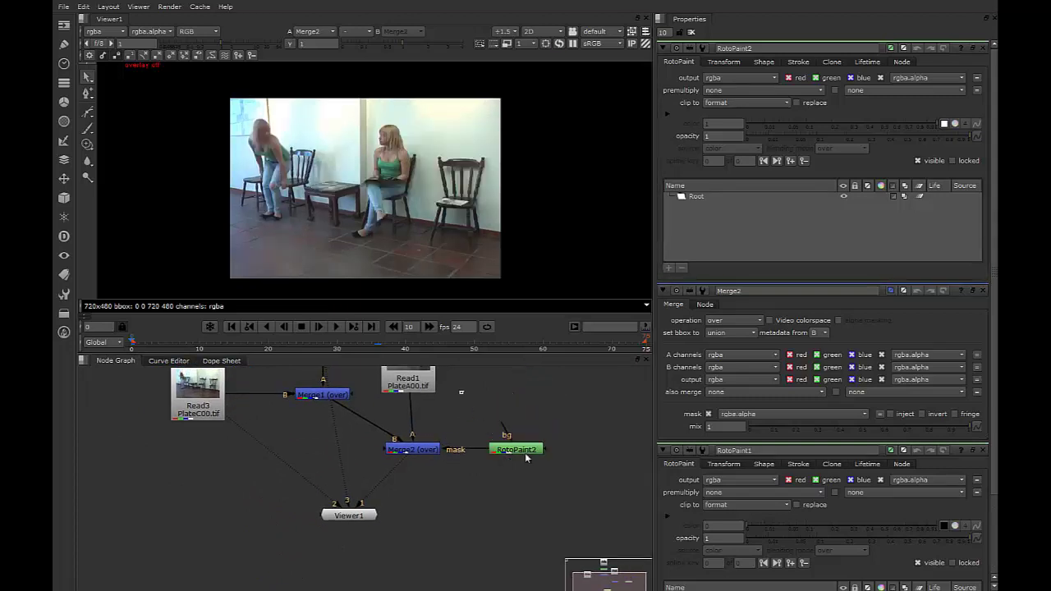
mouse_move(472, 414)
left_mouse_down()
mouse_move(550, 472)
mouse_move(489, 406)
left_mouse_up()
left_click(534, 478)
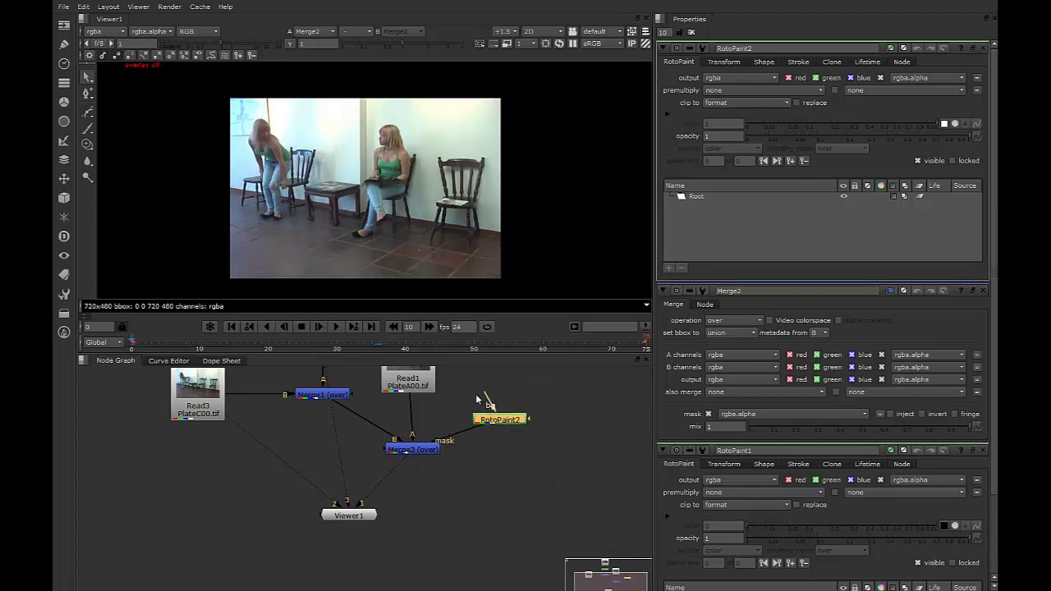
middle_click_drag(491, 375, 494, 417)
scroll(484, 412, "down", 2)
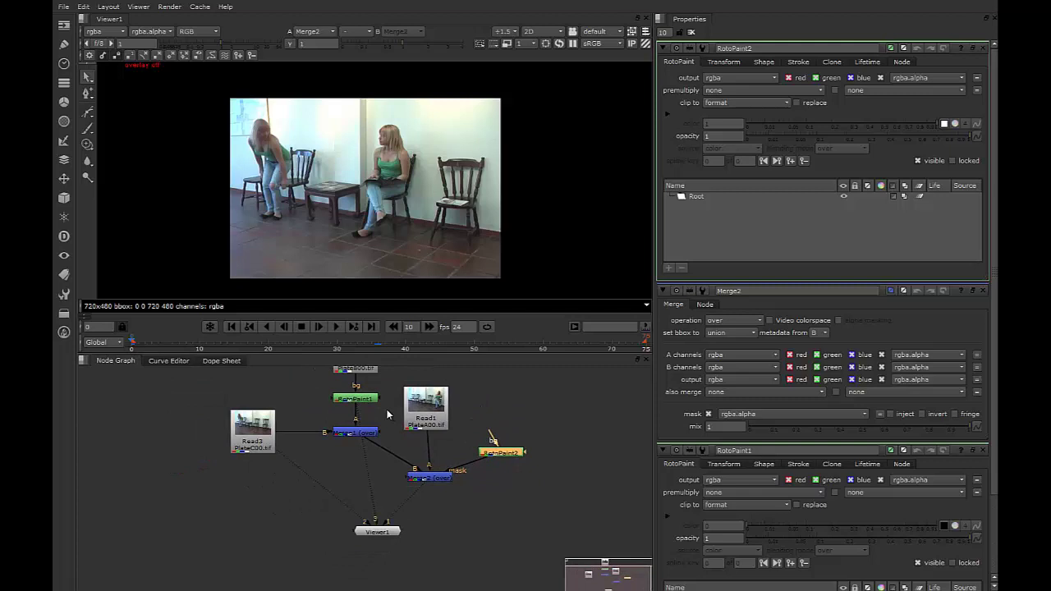
Center RotoPaint1 between the Read2 node and Merge1, and nudge RotoPaint2 slightly closer to Merge2
left_click(338, 400)
left_click_drag(511, 453, 504, 454)
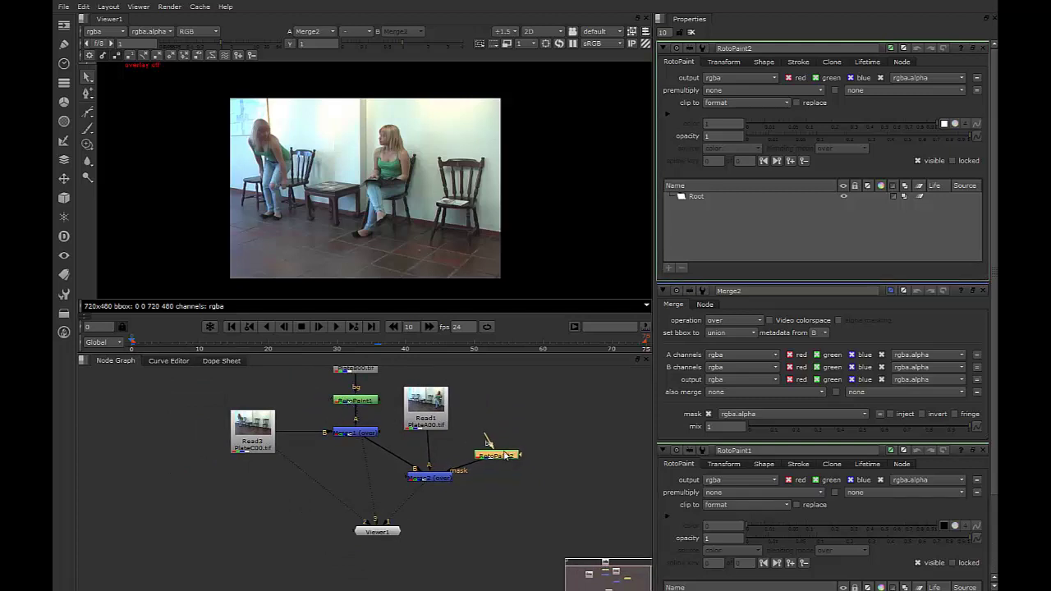
mouse_move(341, 400)
left_mouse_down()
mouse_move(344, 382)
mouse_move(349, 395)
left_mouse_up()
middle_click_drag(349, 395, 363, 416)
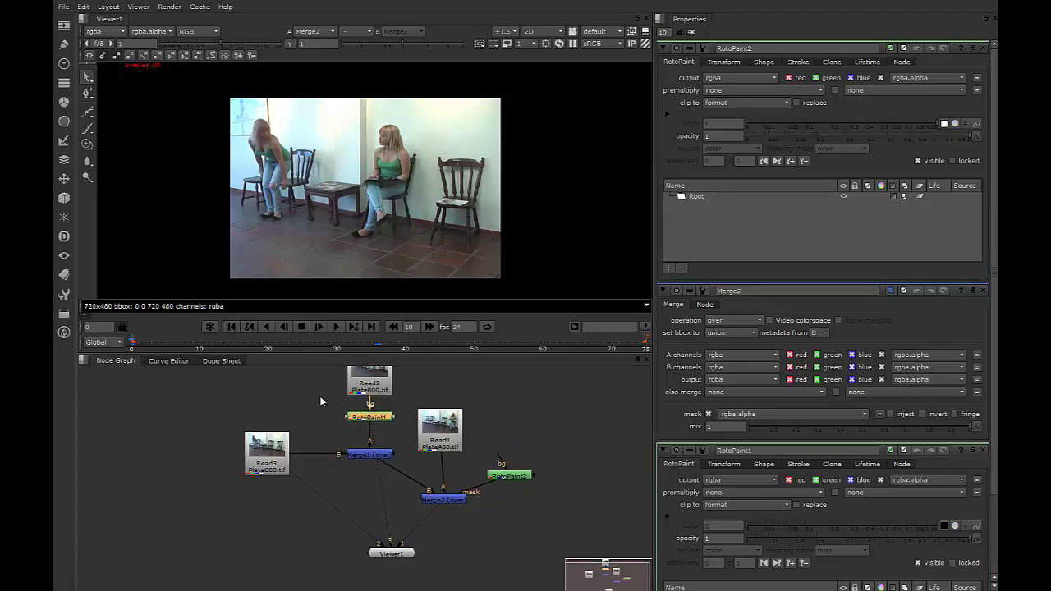
left_click(320, 401)
mouse_move(388, 454)
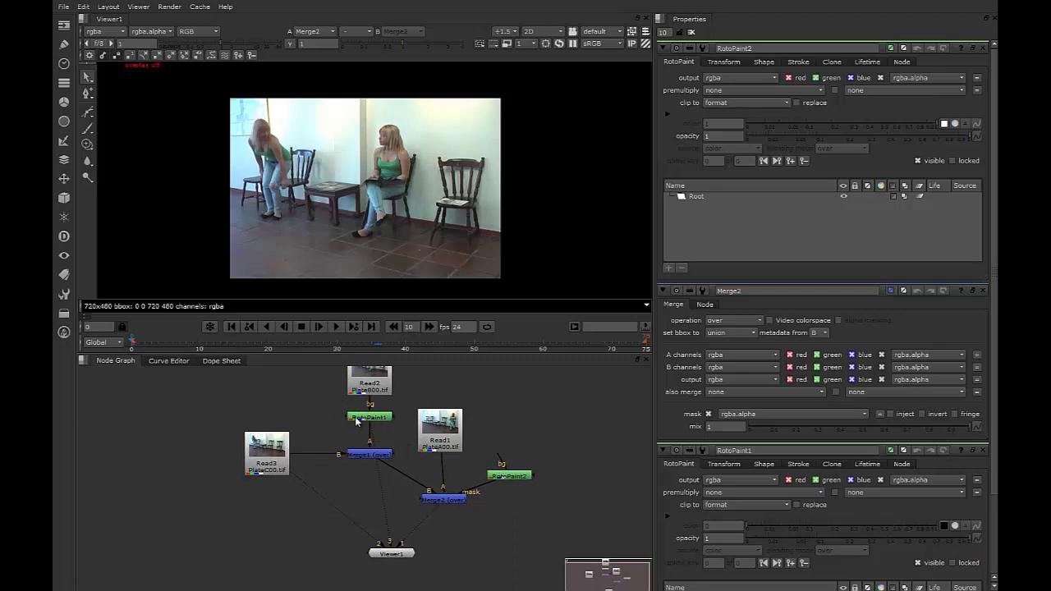
left_click_drag(356, 420, 356, 413)
left_click(329, 407)
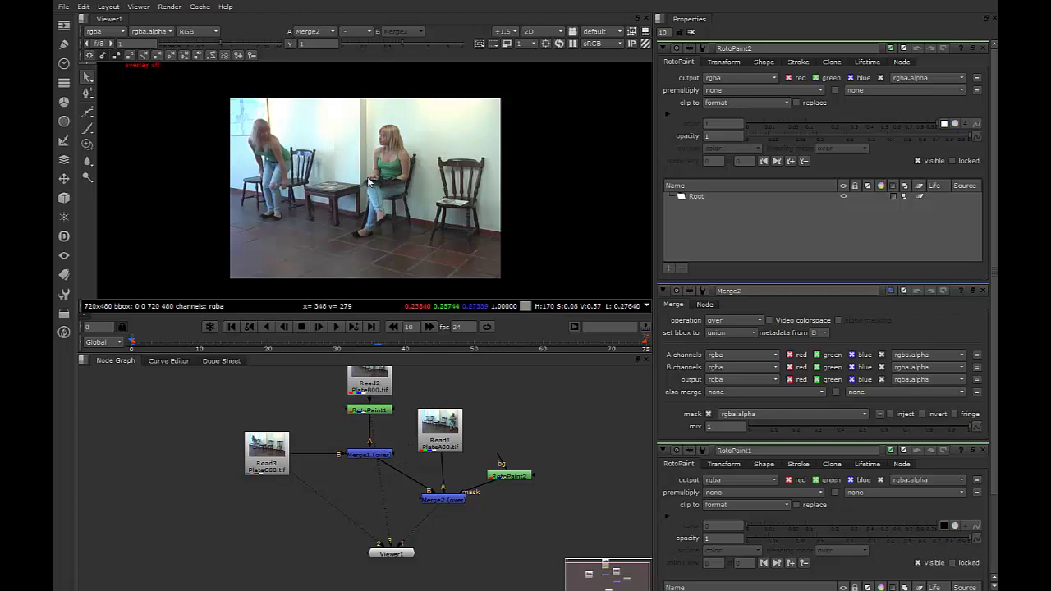
Insert a Transform node between RotoPaint1 and Merge1, and view Merge1's output
left_click(378, 411)
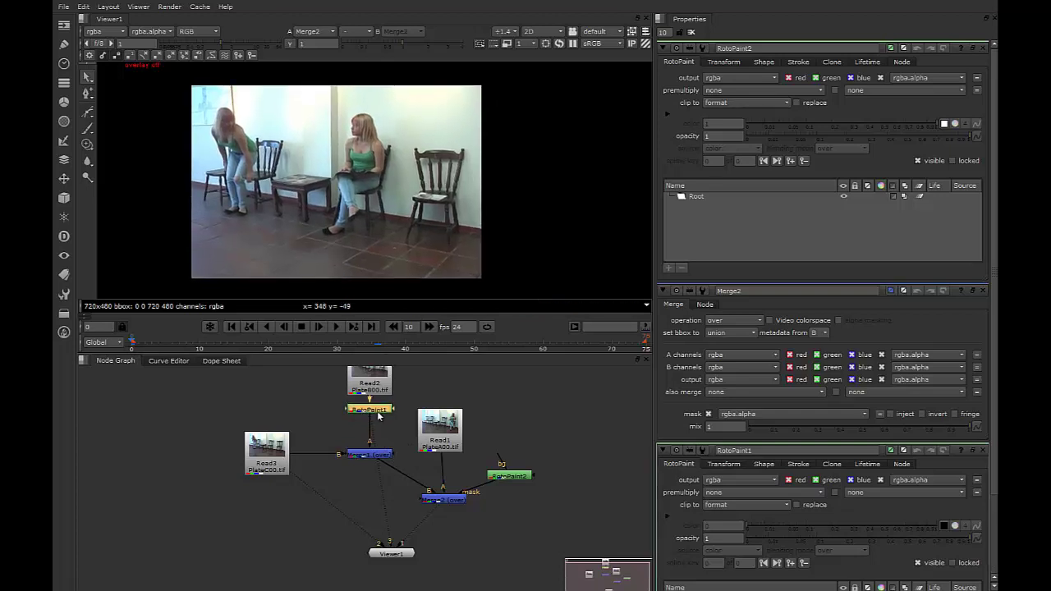
key("t")
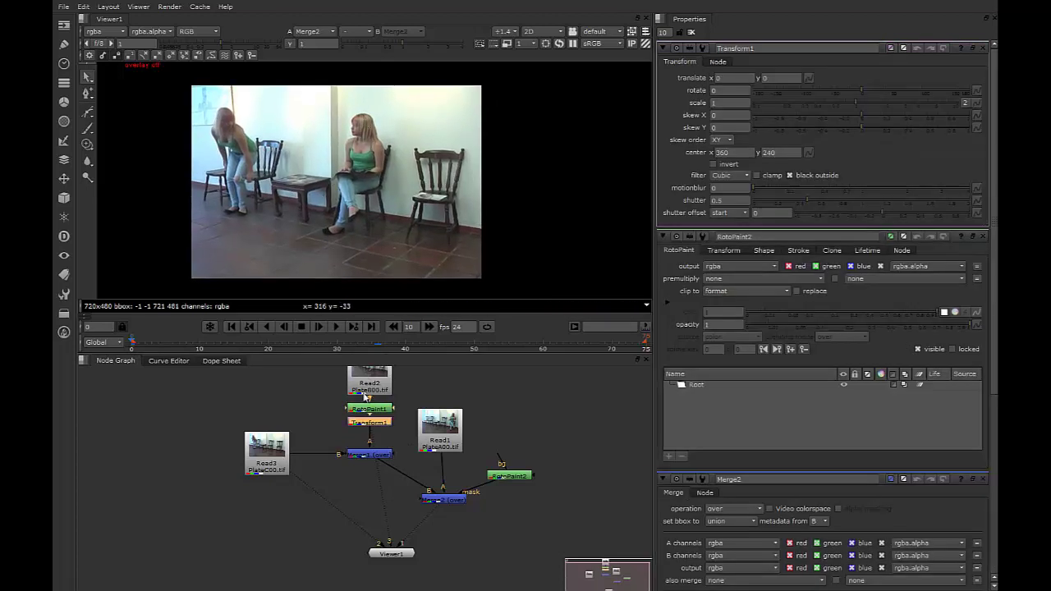
left_click(366, 454)
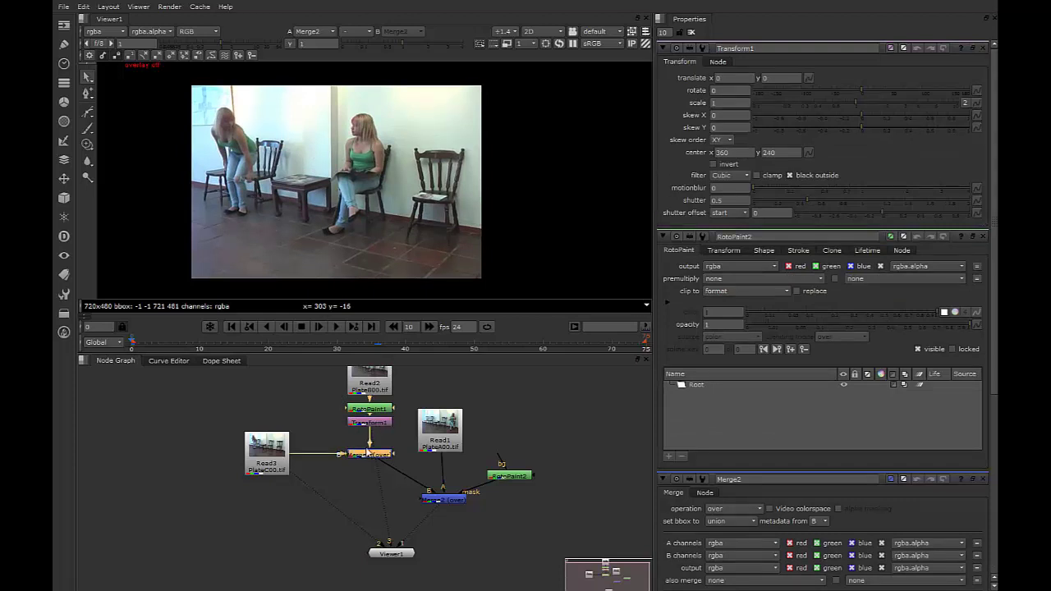
key("1")
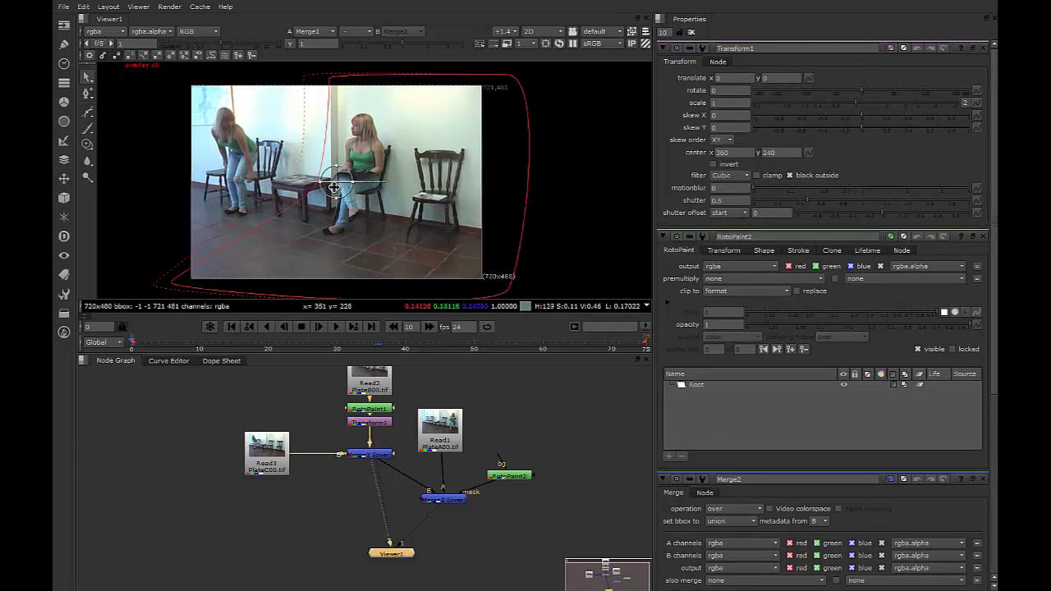
Try shifting the masked PlateB down and to the right with Transform1, and undo the shift
left_click_drag(336, 184, 402, 192)
key("ctrl+z")
key("ctrl+z")
key("ctrl+z")
key("ctrl+z")
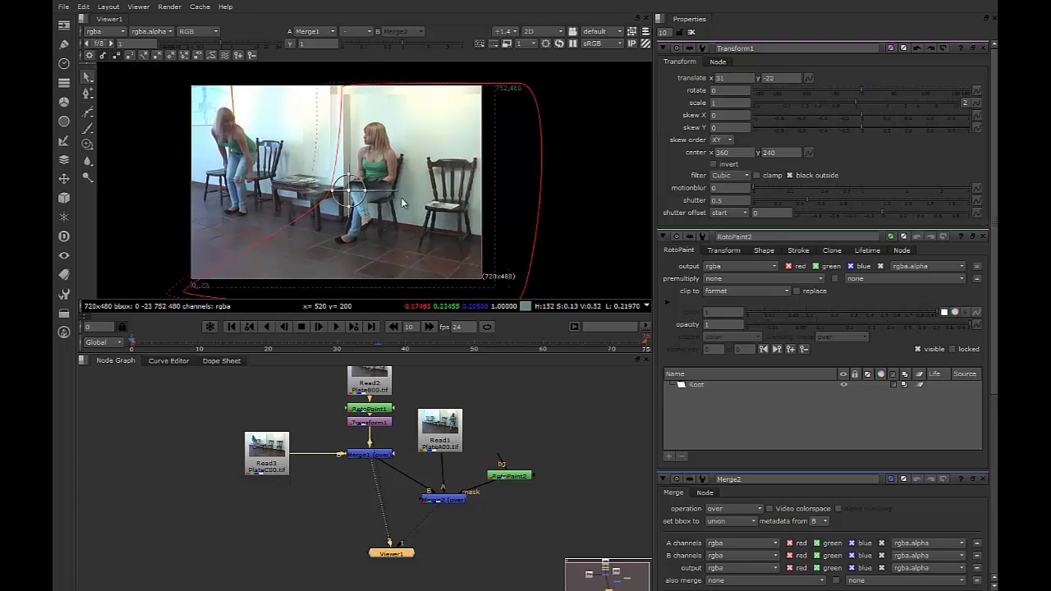
Align Read1 PlateA directly above Merge2, place RotoPaint2 beside Merge2's mask input, and view Merge2's output
left_click(529, 427)
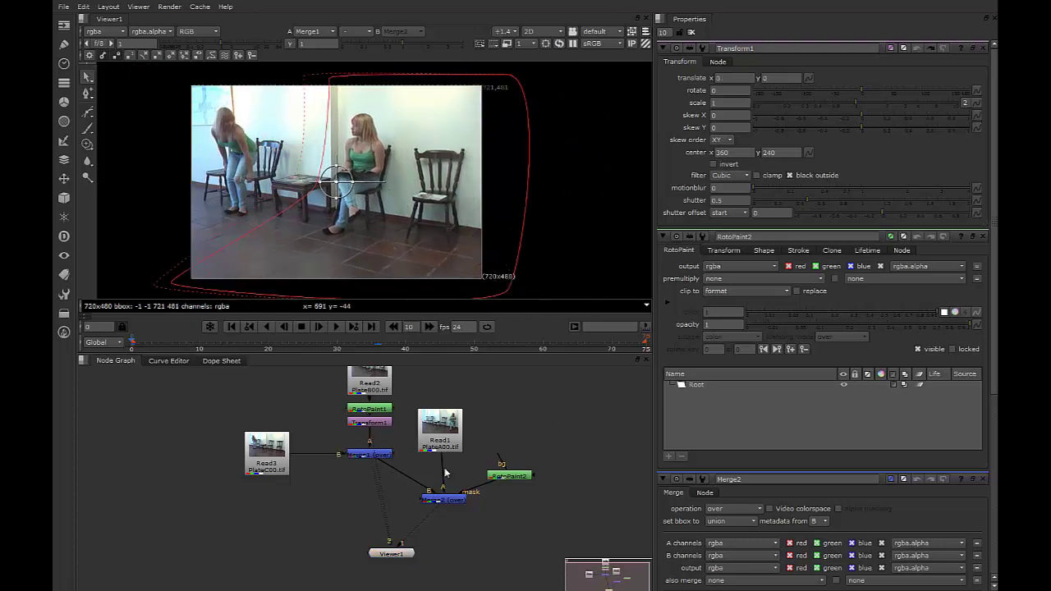
mouse_move(441, 435)
left_mouse_down()
mouse_move(449, 428)
mouse_move(430, 437)
left_mouse_up()
left_click(454, 501)
left_click(521, 482)
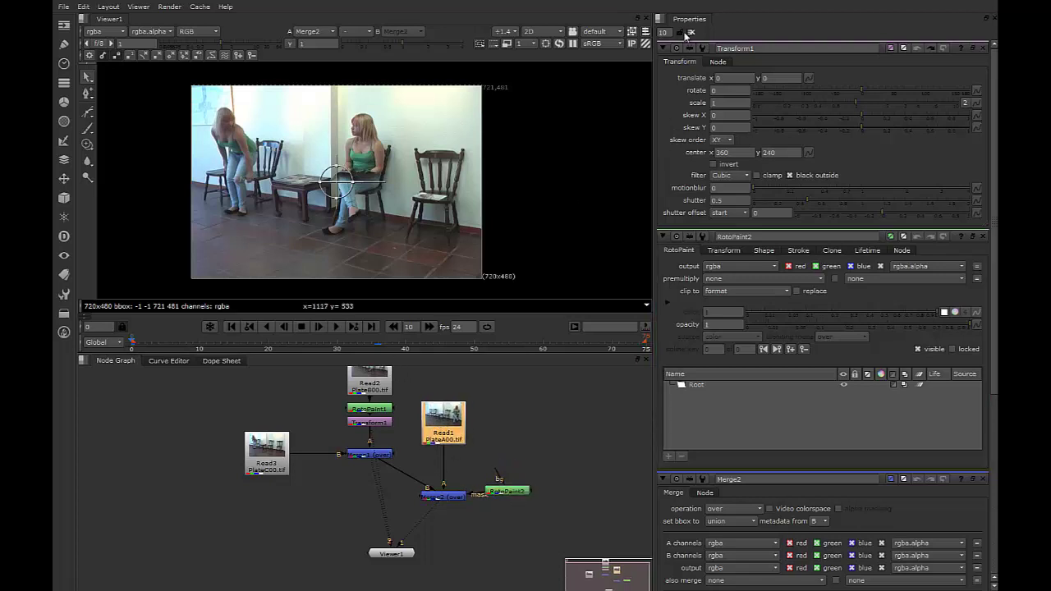
Close all open node properties and delete the Transform node between RotoPaint1 and Merge1
left_click(687, 33)
left_click(369, 422)
key("Delete")
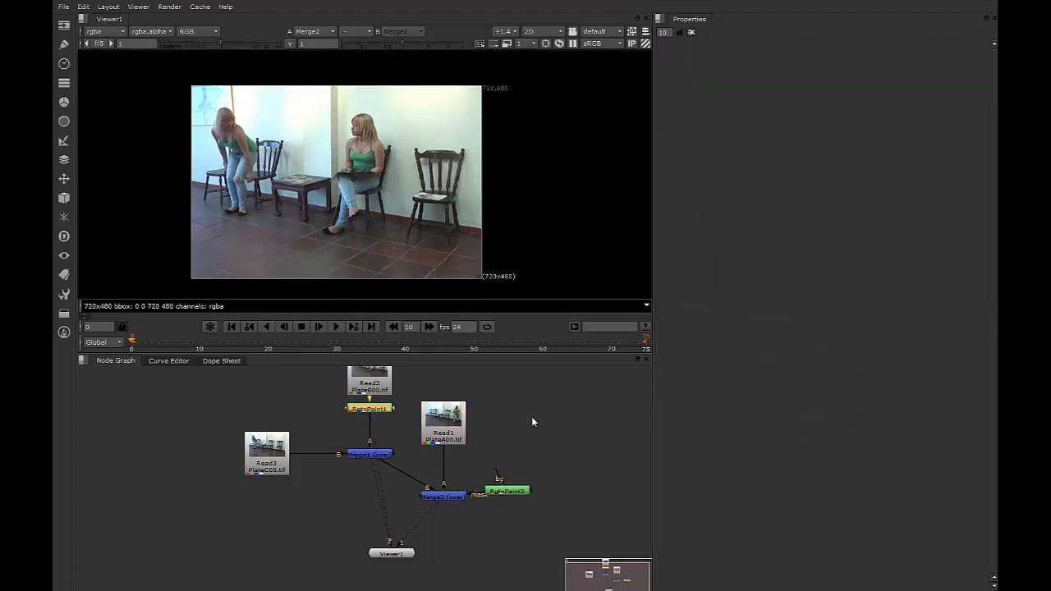
Insert a Transform node between the Read1 PlateA node and Merge2's A input
left_click_drag(442, 426, 443, 428)
left_click(554, 387)
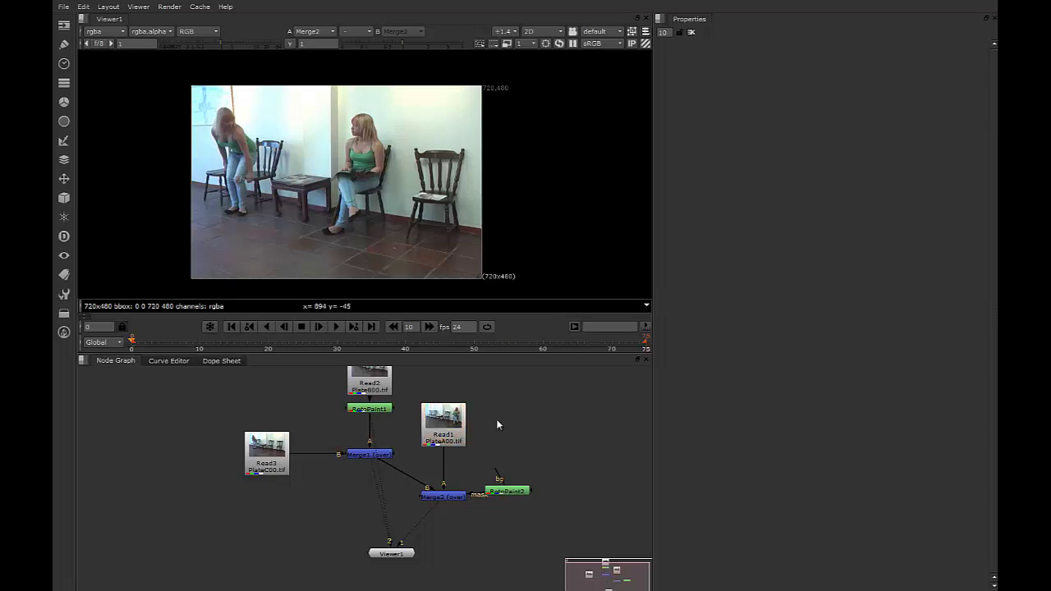
left_click(441, 424)
key("t")
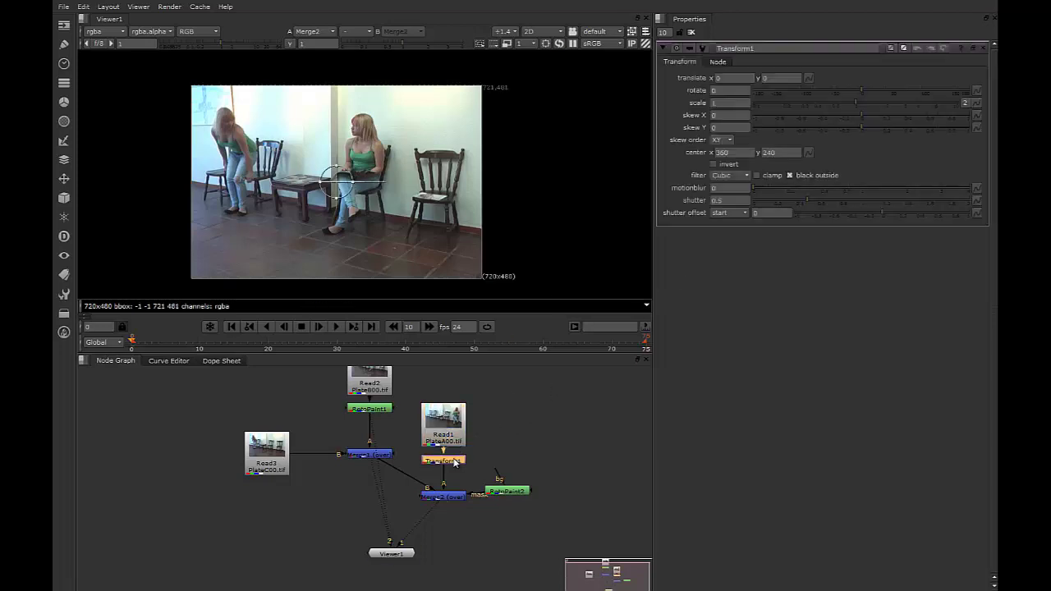
Level RotoPaint2 with Merge2 and draw a closed Bezier in it around the empty chair nearest the camera, extending beyond the frame
left_click_drag(516, 498, 522, 502)
double_click(522, 502)
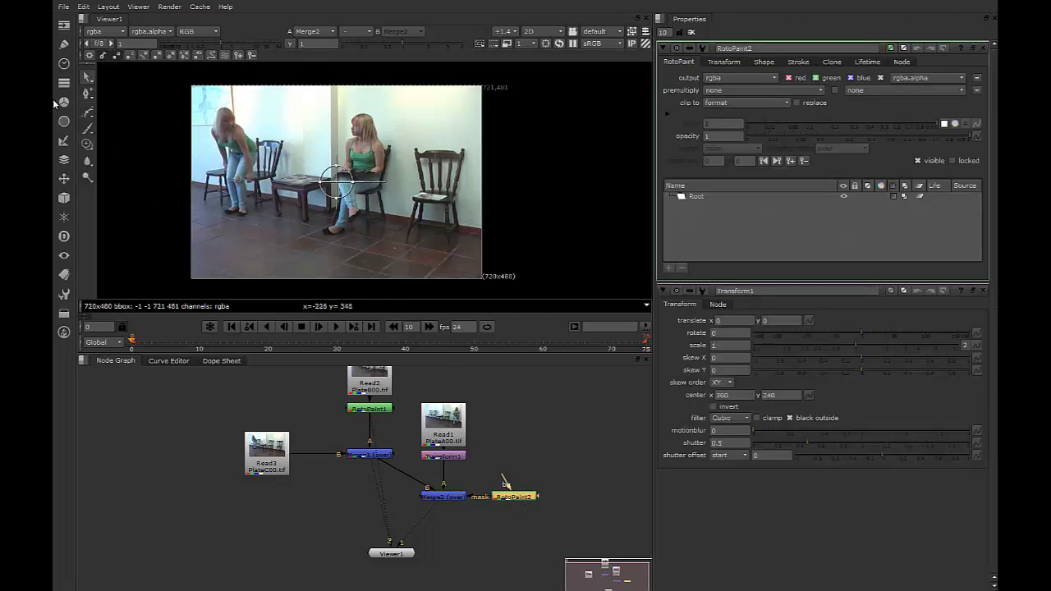
left_click(88, 112)
left_click(415, 76)
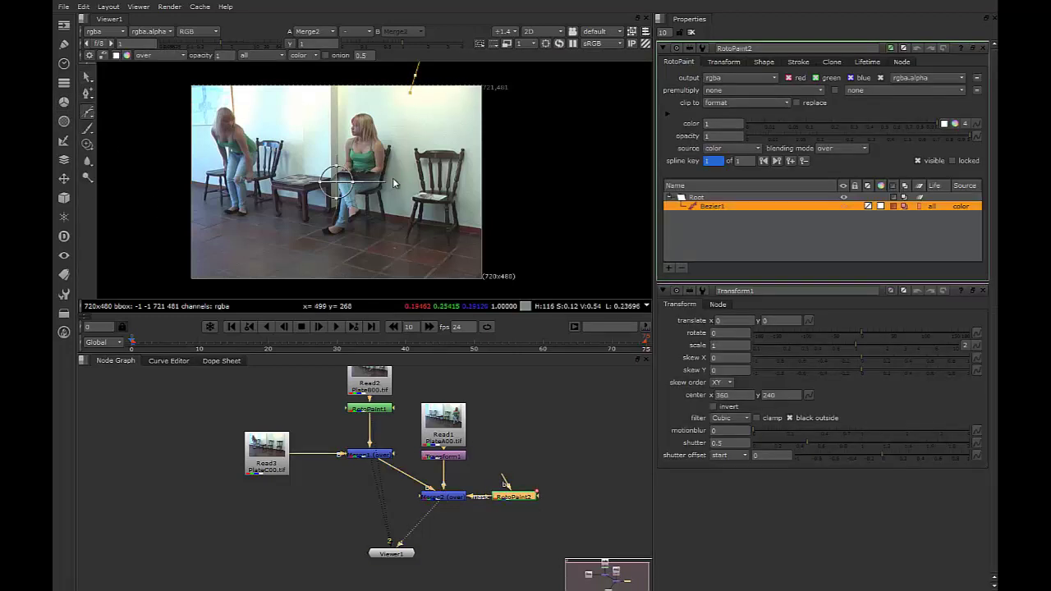
left_click(394, 178)
left_click(359, 288)
left_click(524, 284)
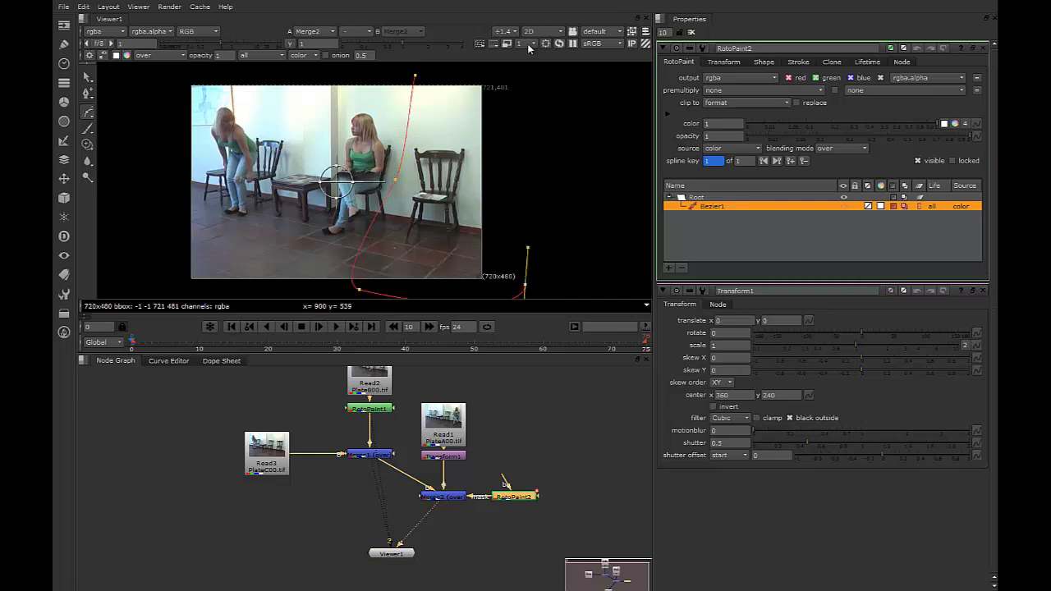
left_click(505, 69)
left_click(415, 75)
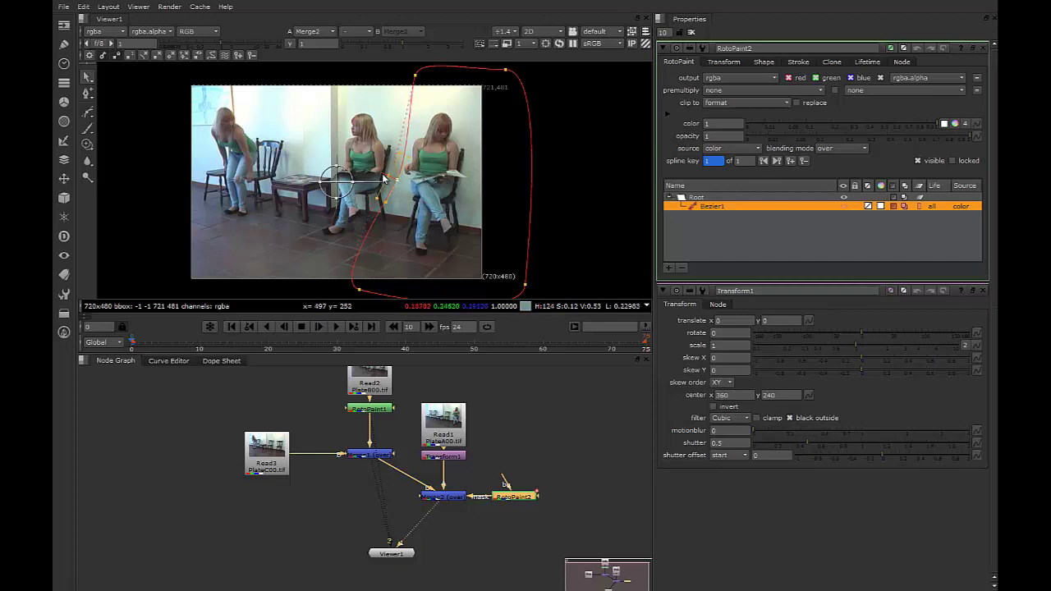
Feather the Bezier's edge beside the middle woman by offsetting its lower and upper feather points, and check the blend without overlays
left_click(361, 294)
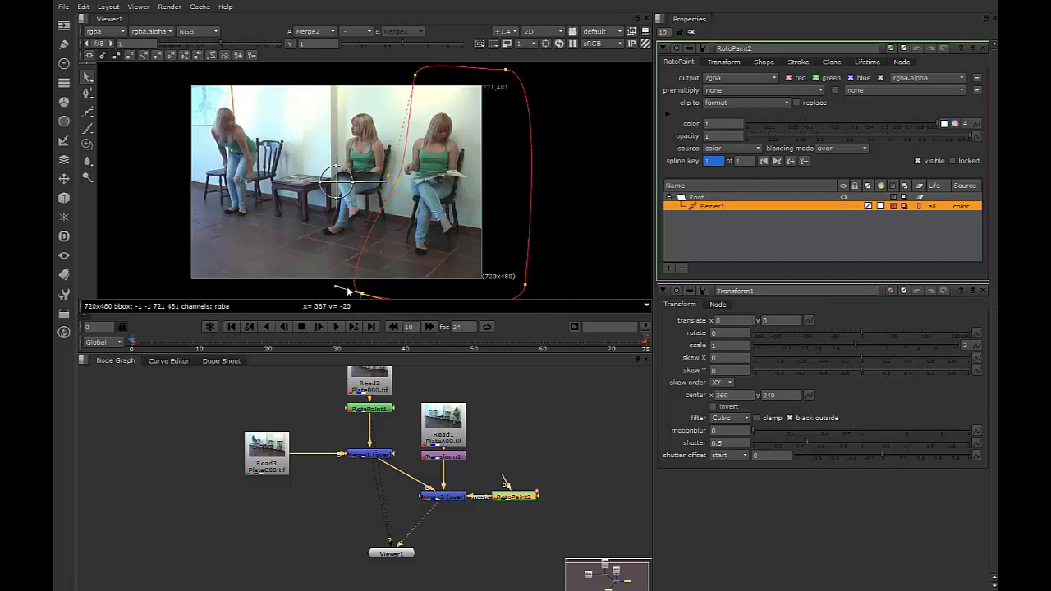
mouse_move(345, 296)
left_mouse_down()
mouse_move(356, 297)
mouse_move(347, 302)
left_mouse_up()
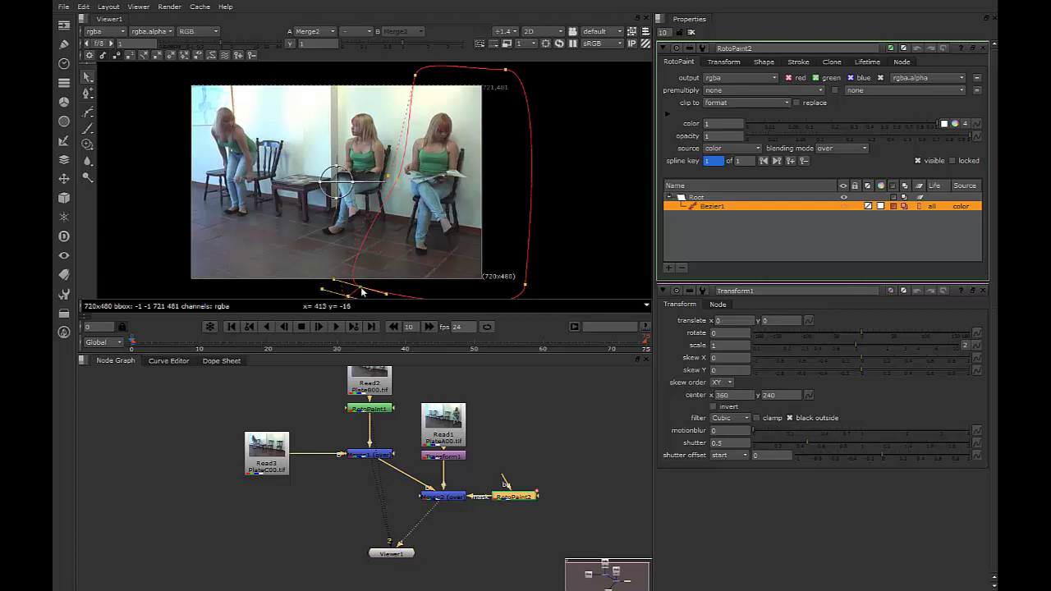
left_click(413, 75)
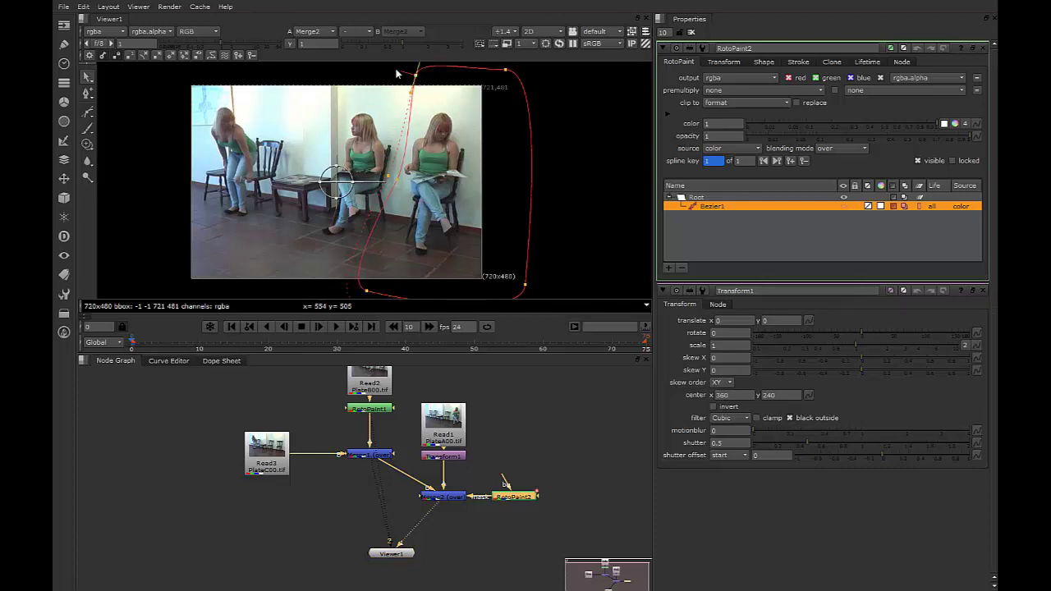
left_click_drag(402, 75, 418, 78)
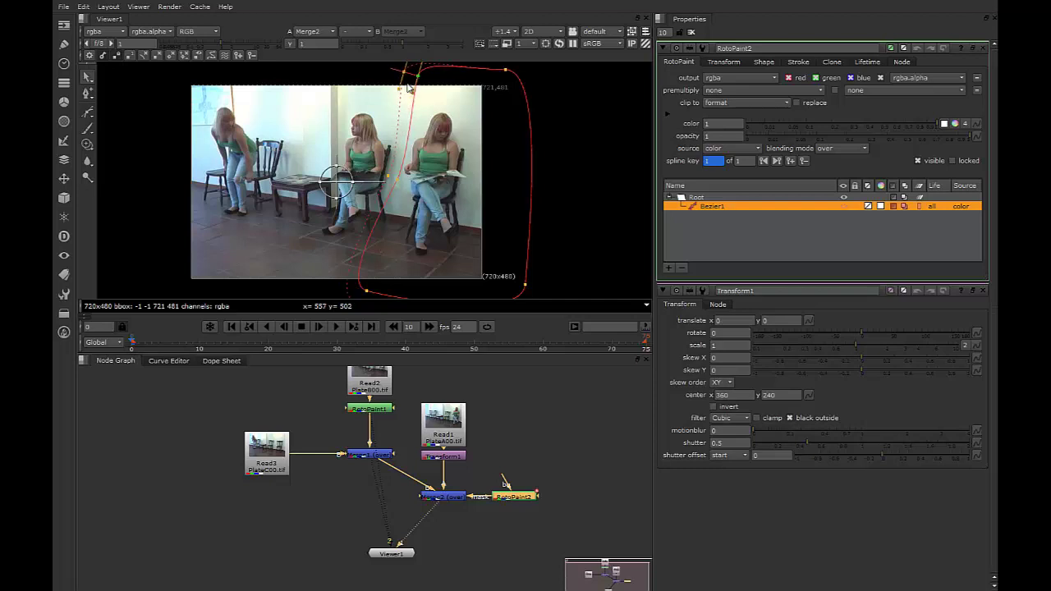
key("q")
key("q")
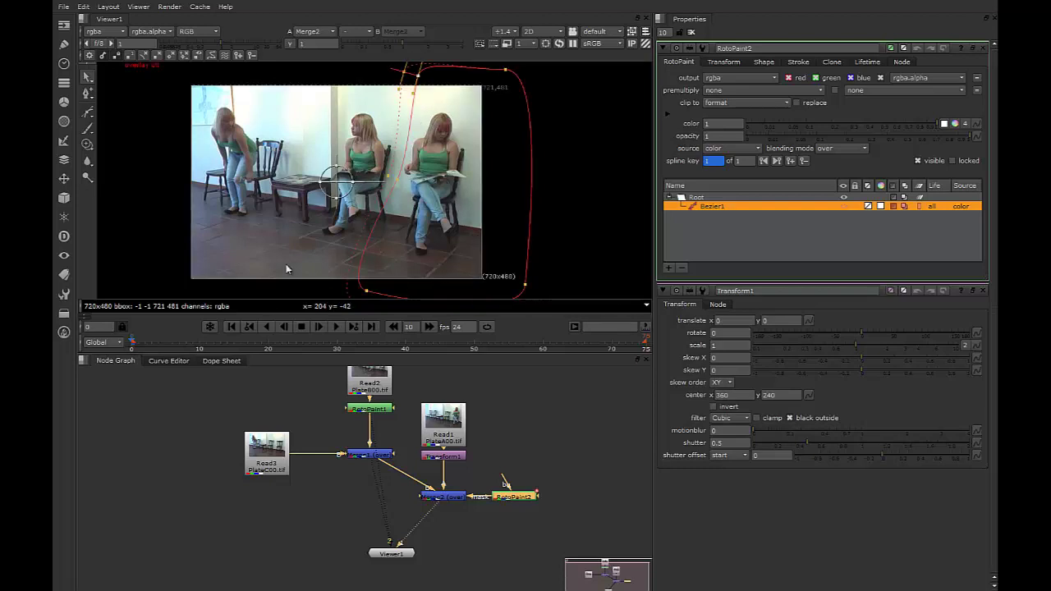
Try shifting PlateA down and to the right with the Transform below Read1, and undo the shift back to zero translation
double_click(446, 461)
left_click(444, 458)
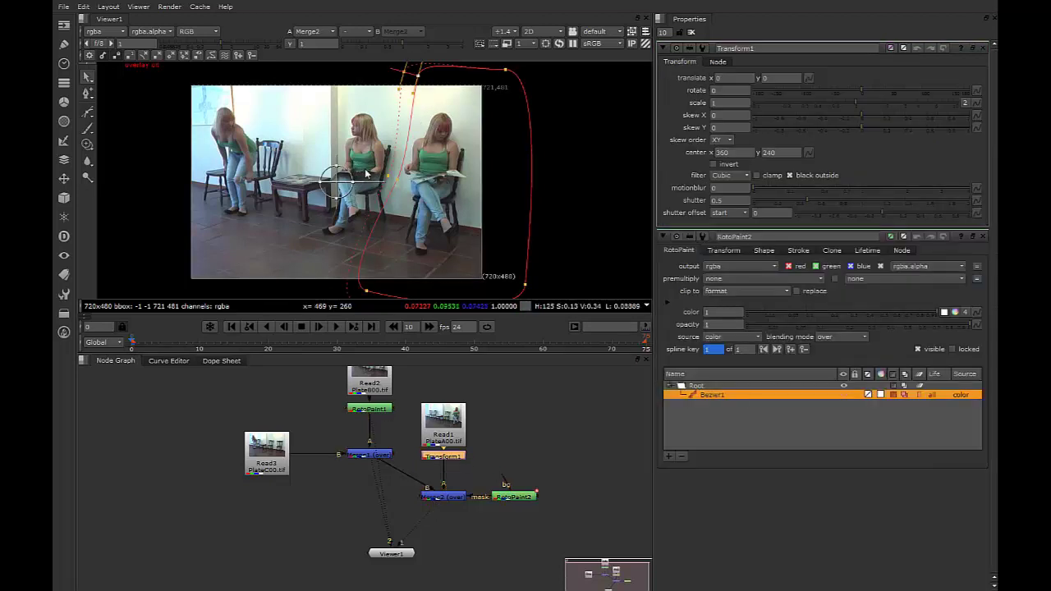
left_click_drag(342, 181, 407, 198)
key("ctrl+z")
key("ctrl+z")
key("ctrl+z")
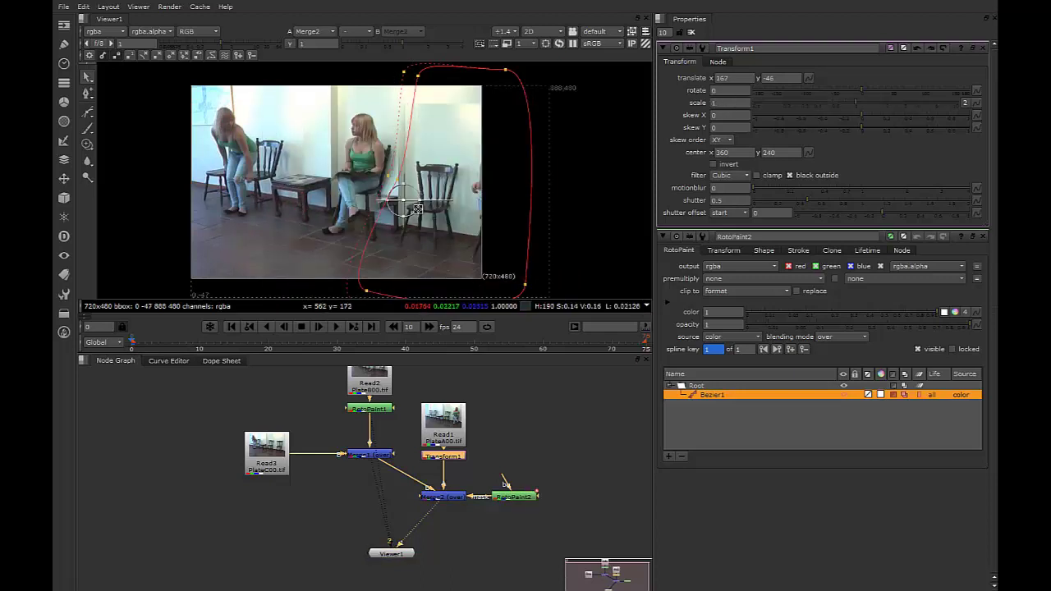
key("ctrl+z")
key("ctrl+z")
key("ctrl+z")
key("ctrl+z")
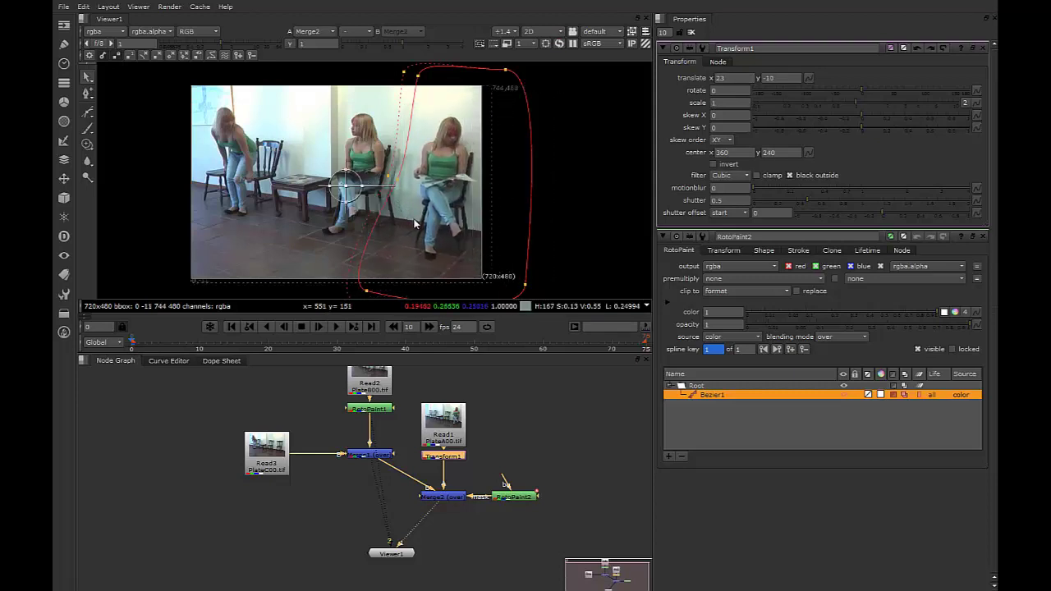
key("ctrl+z")
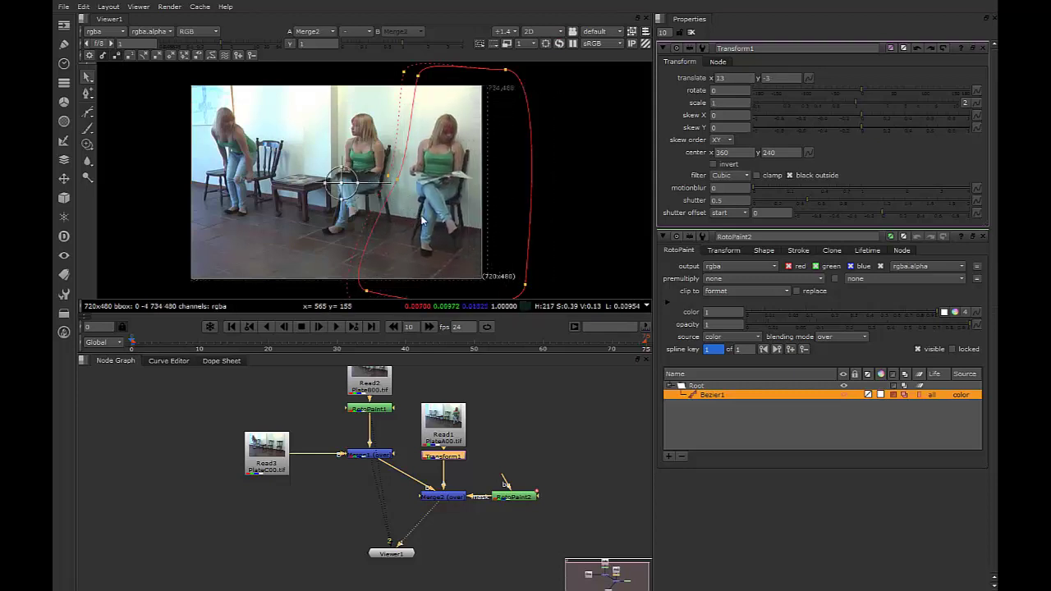
key("ctrl+z")
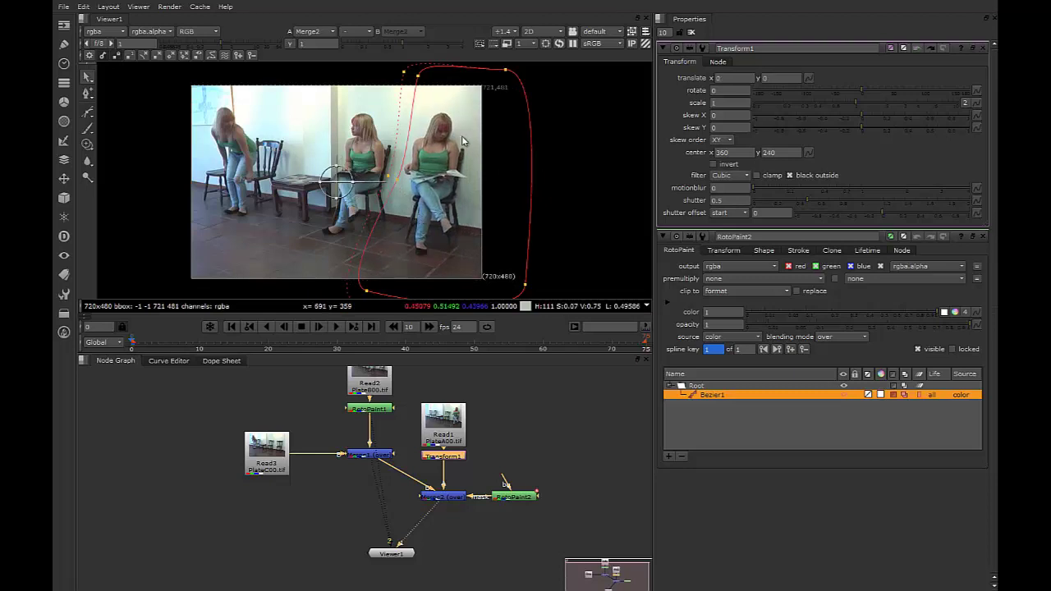
Close all node properties, frame the full image, and play back the three-woman composite from Merge2
left_click(537, 437)
scroll(393, 158, "up", 3)
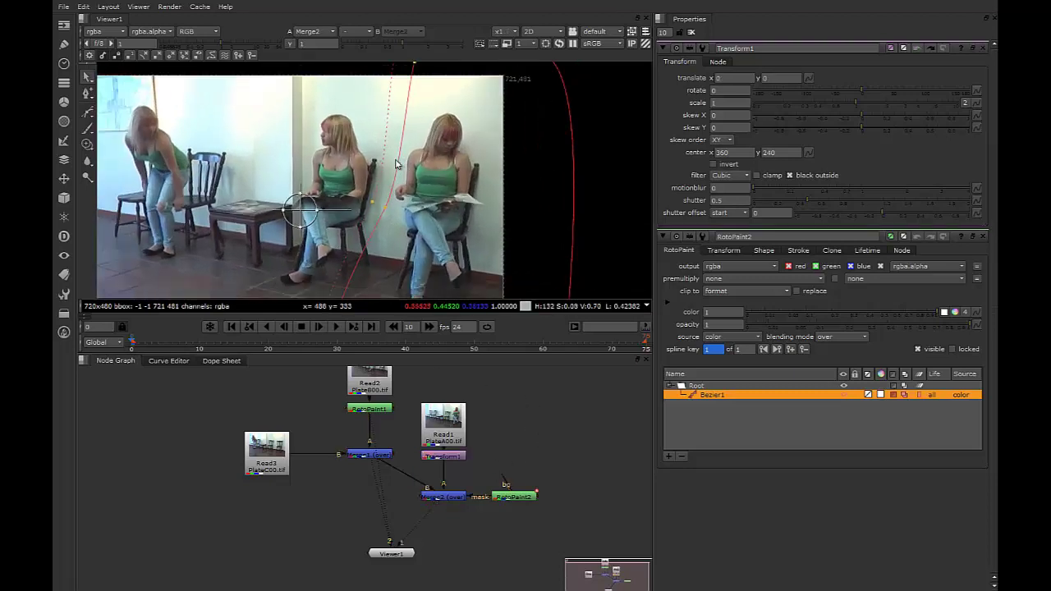
key("f")
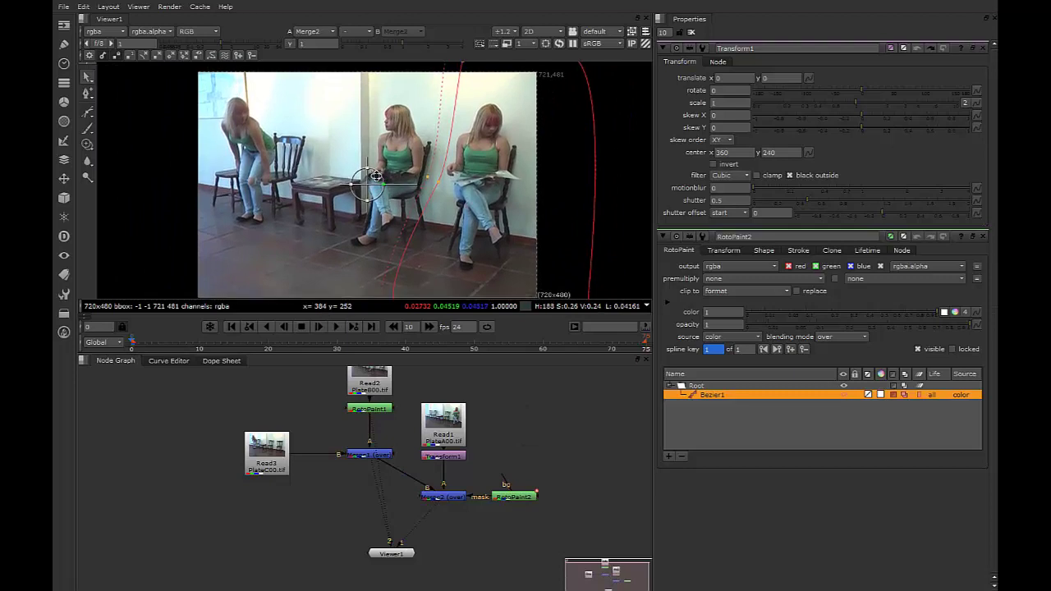
middle_click_drag(263, 173, 308, 187)
scroll(308, 187, "down", 1)
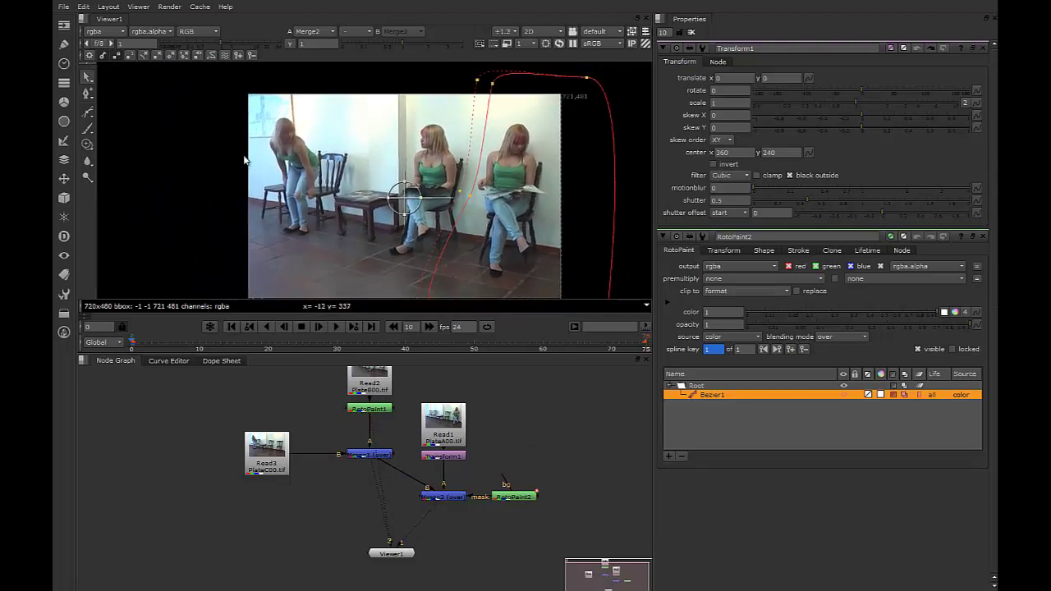
middle_click_drag(243, 157, 174, 137)
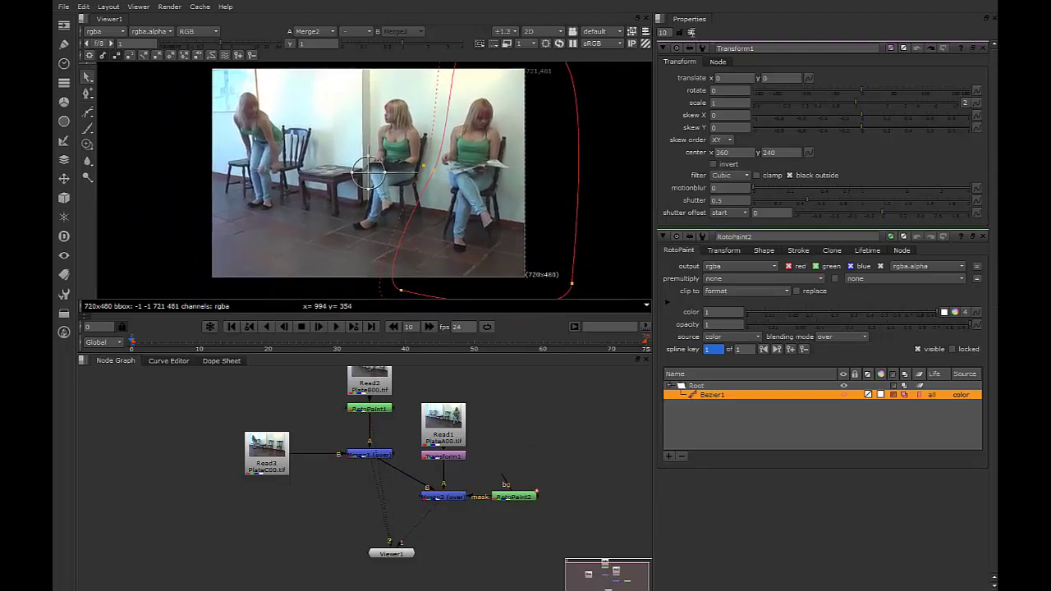
left_click(692, 32)
scroll(387, 189, "down", 2)
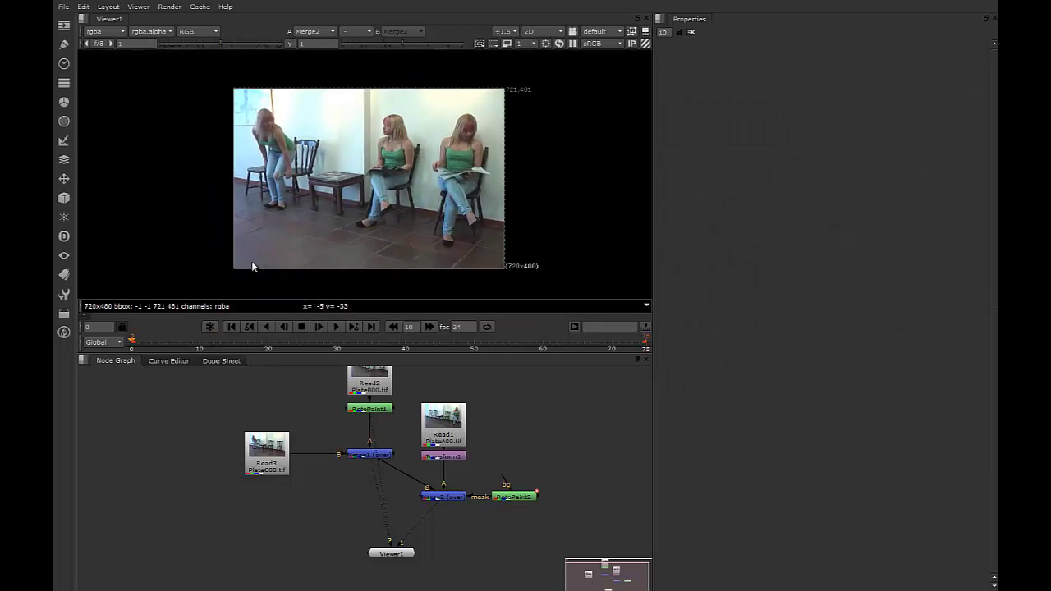
left_click(337, 326)
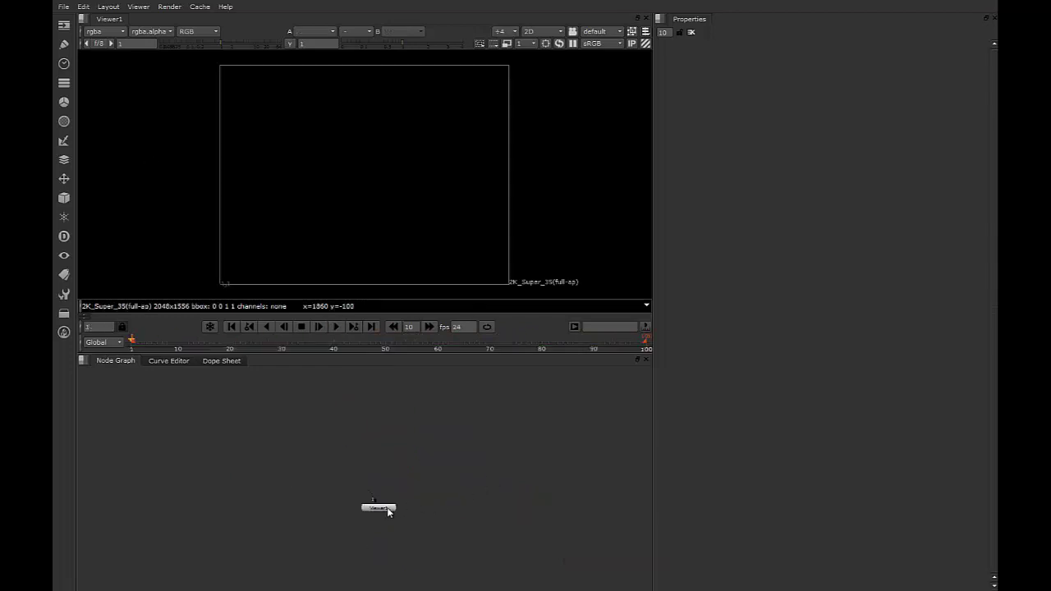
Read the Bald_Guy_###.jpg 1-200 sequence from the clase 6/Calvo folder and place its Read node above the Viewer
mouse_move(387, 509)
left_mouse_down()
mouse_move(395, 516)
mouse_move(377, 525)
left_mouse_up()
left_click(401, 467)
key("r")
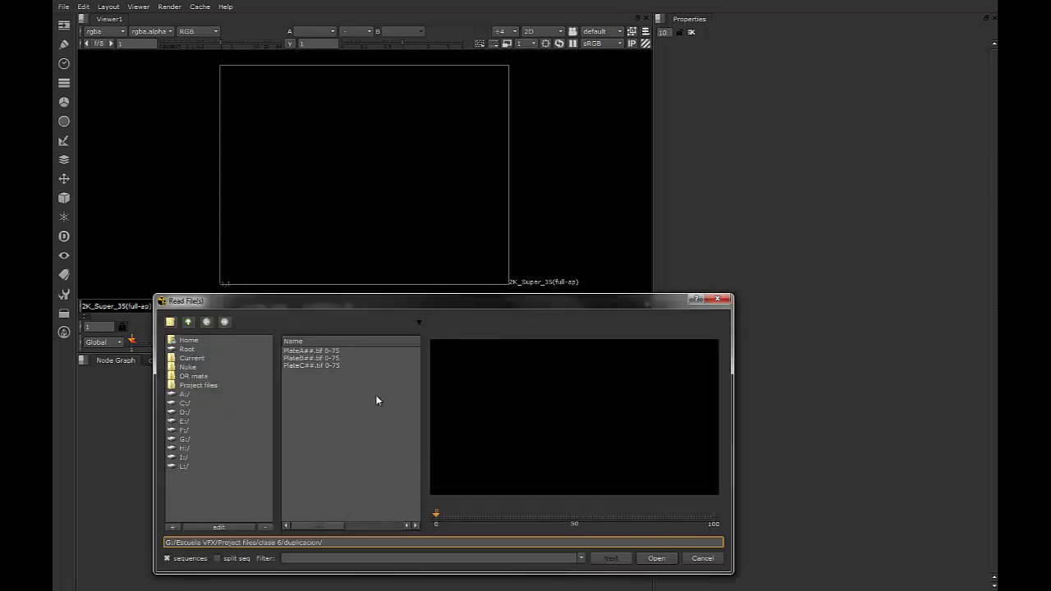
left_click(188, 322)
double_click(305, 353)
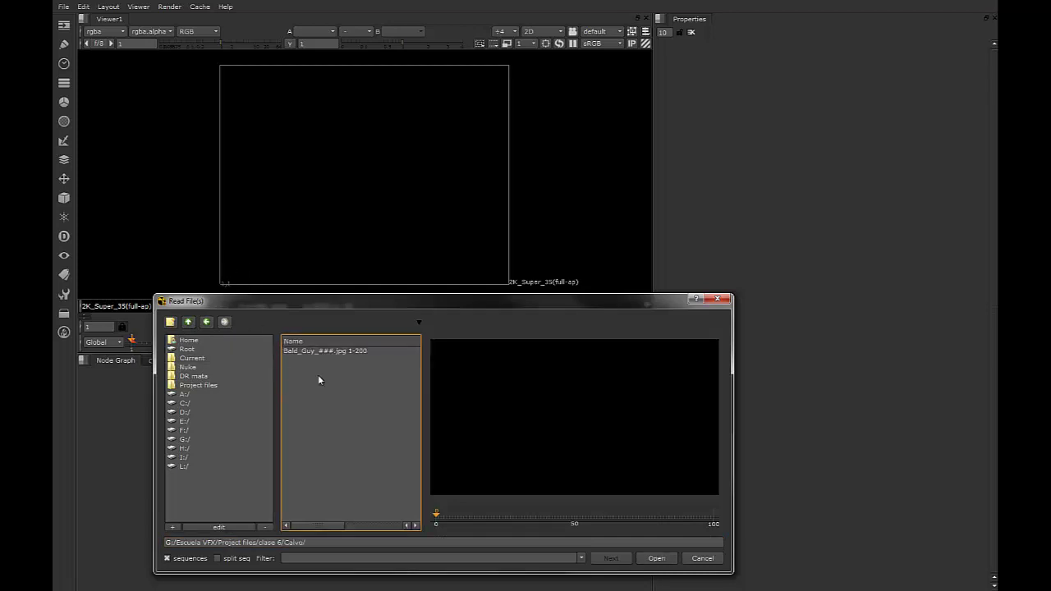
left_click(306, 351)
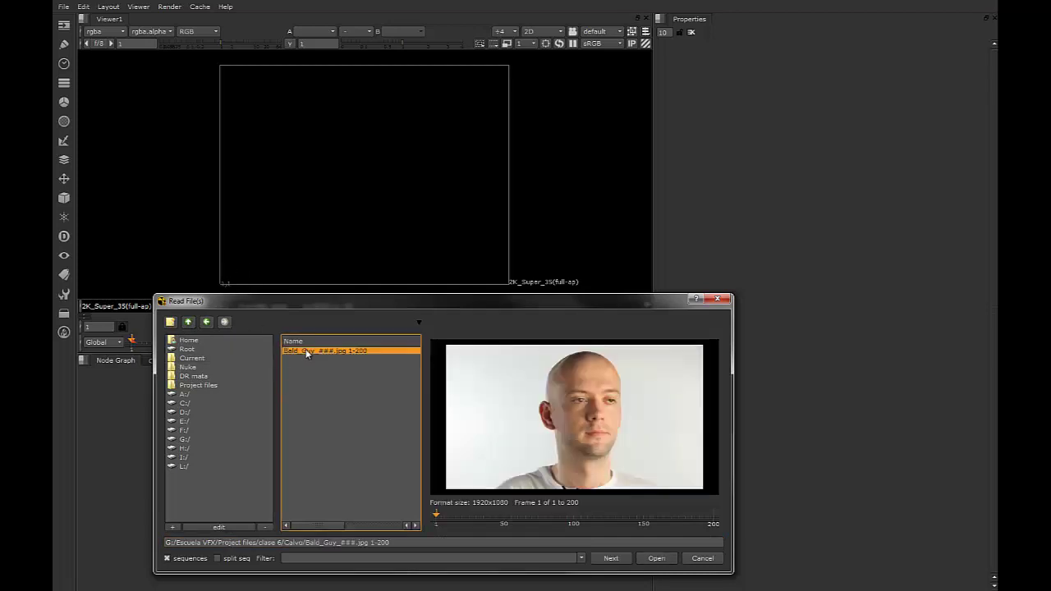
left_click(656, 558)
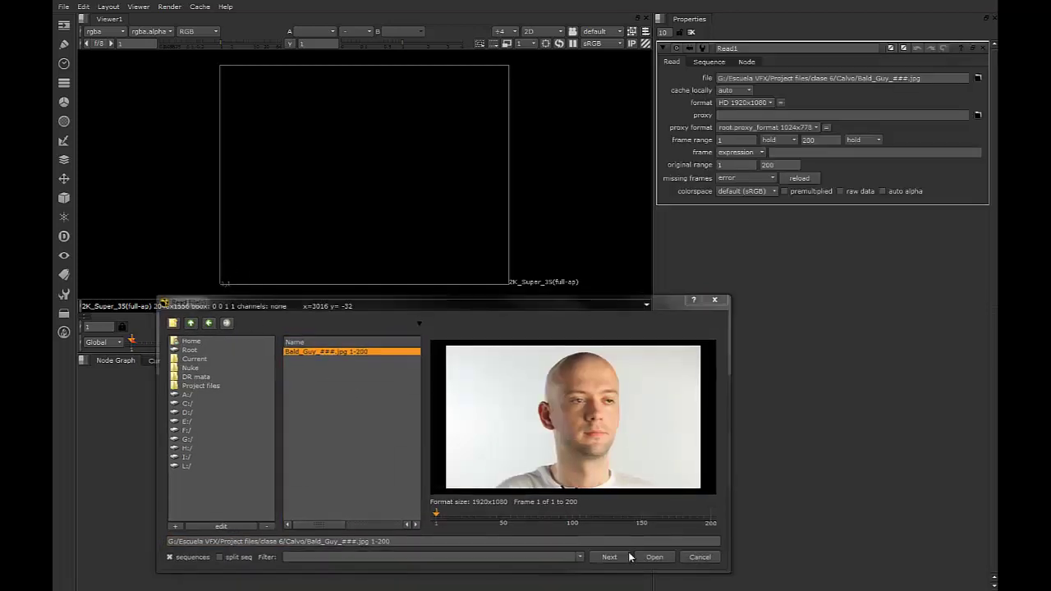
left_click_drag(401, 463, 382, 447)
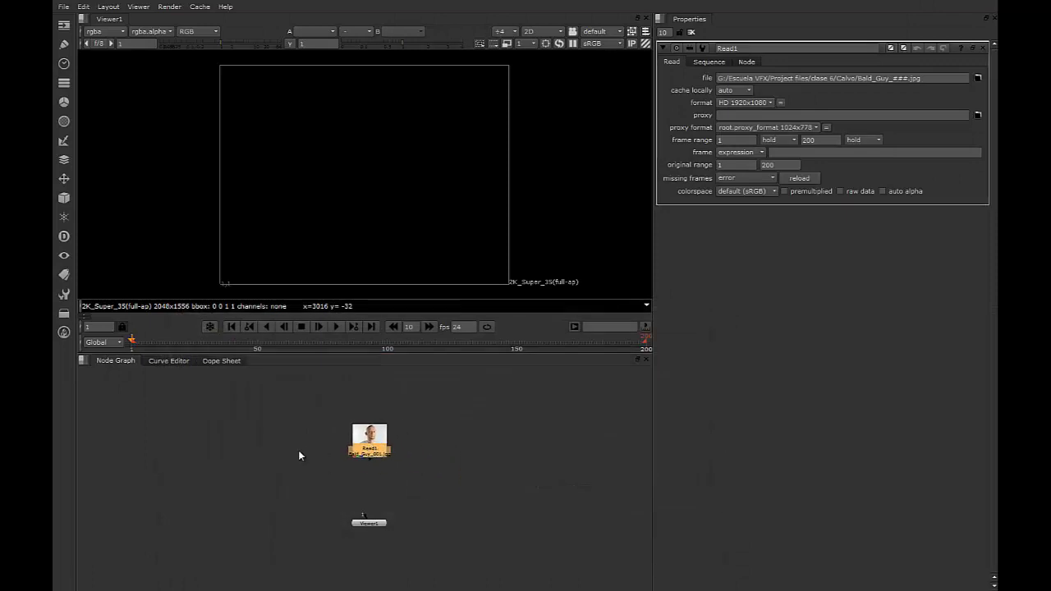
Connect Viewer1 to Read1 and play back the bald man sequence
left_click(301, 455)
left_click(369, 447)
left_click_drag(365, 516, 361, 441)
left_click(279, 403)
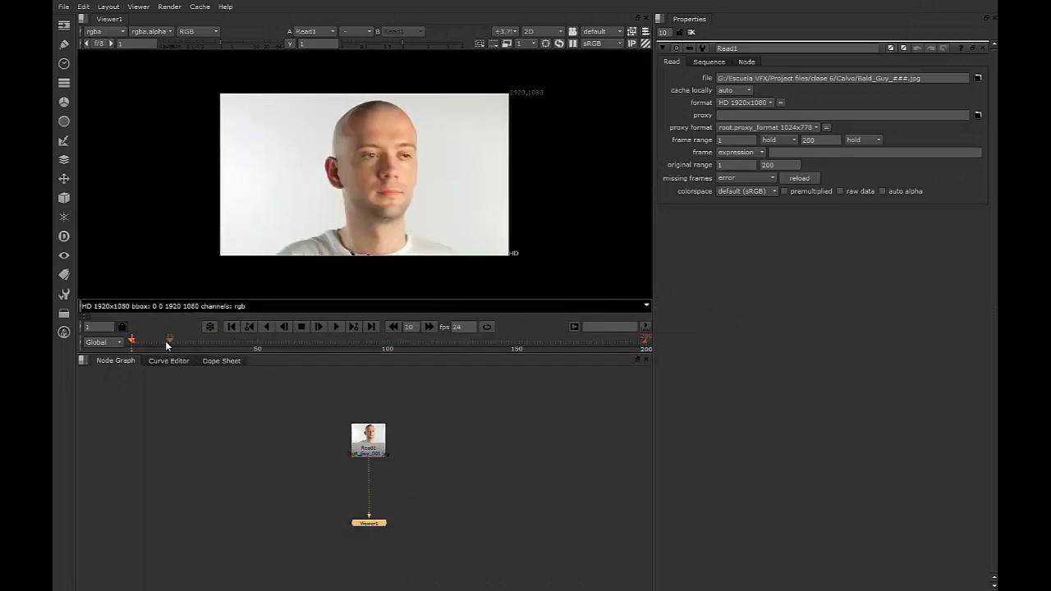
left_click(333, 326)
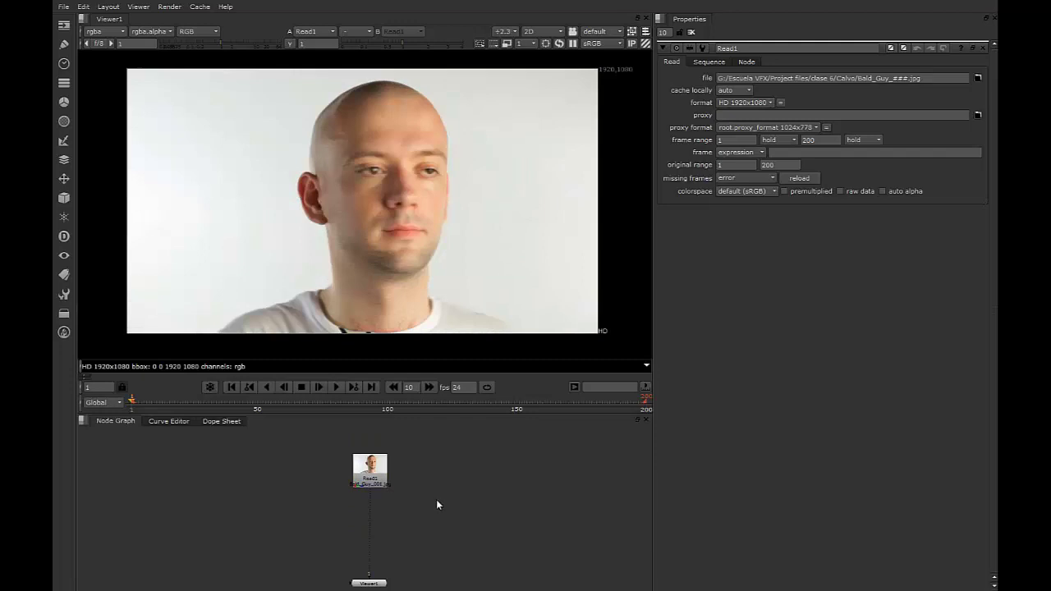
Add an unconnected RotoPaint node and start a Bezier along the man's head, from the temple beside his eye over the scalp to his ear
key("p")
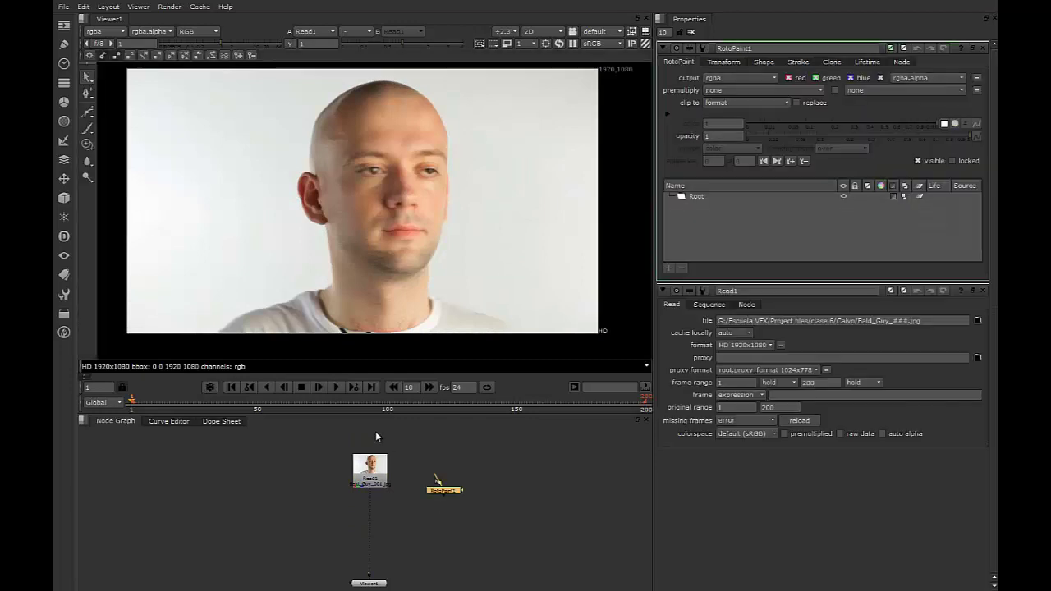
left_click(419, 451)
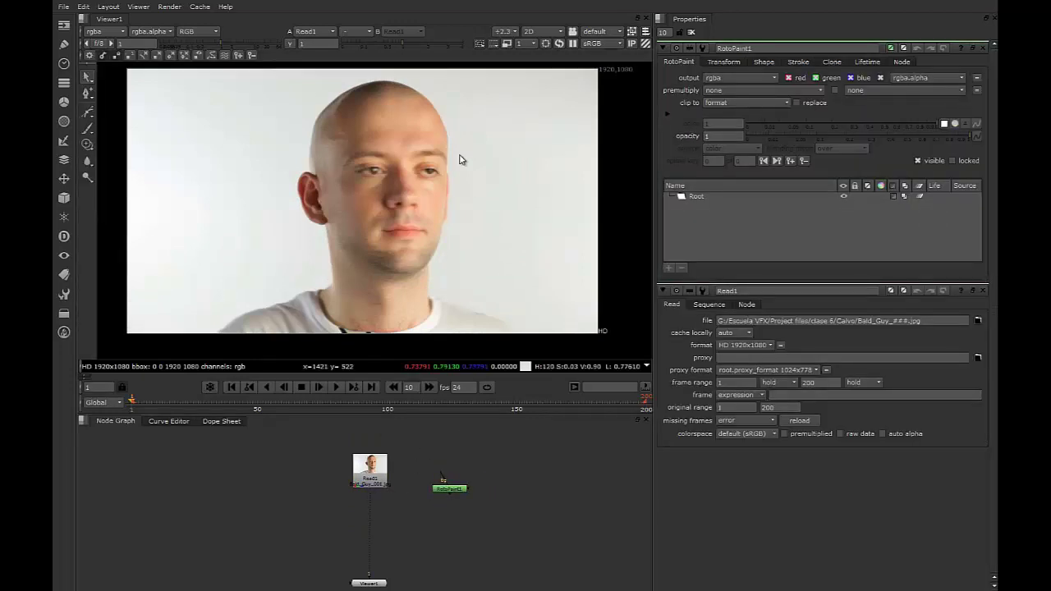
left_click(90, 109)
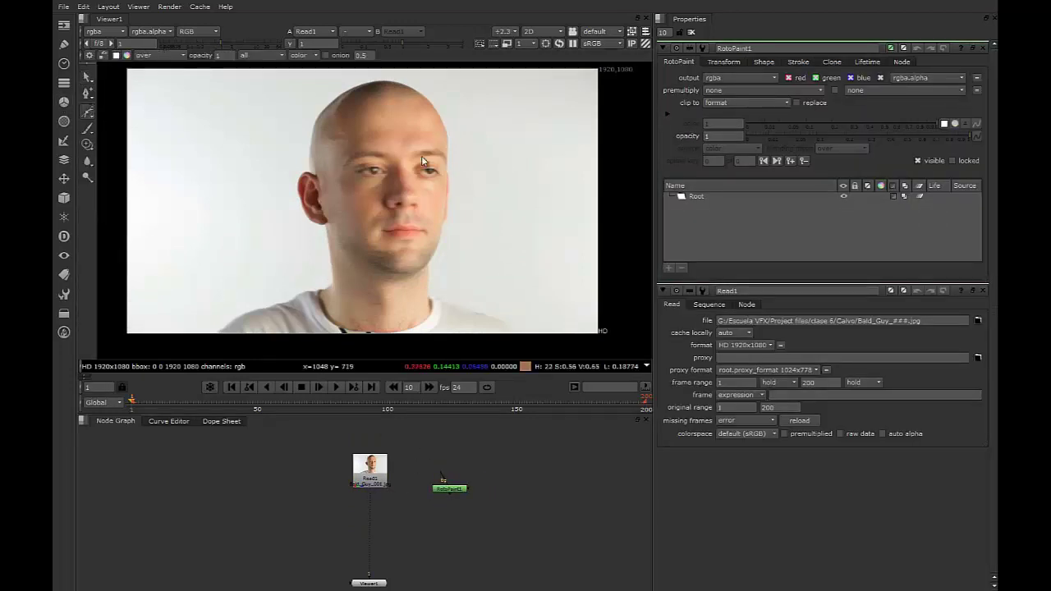
left_click(441, 156)
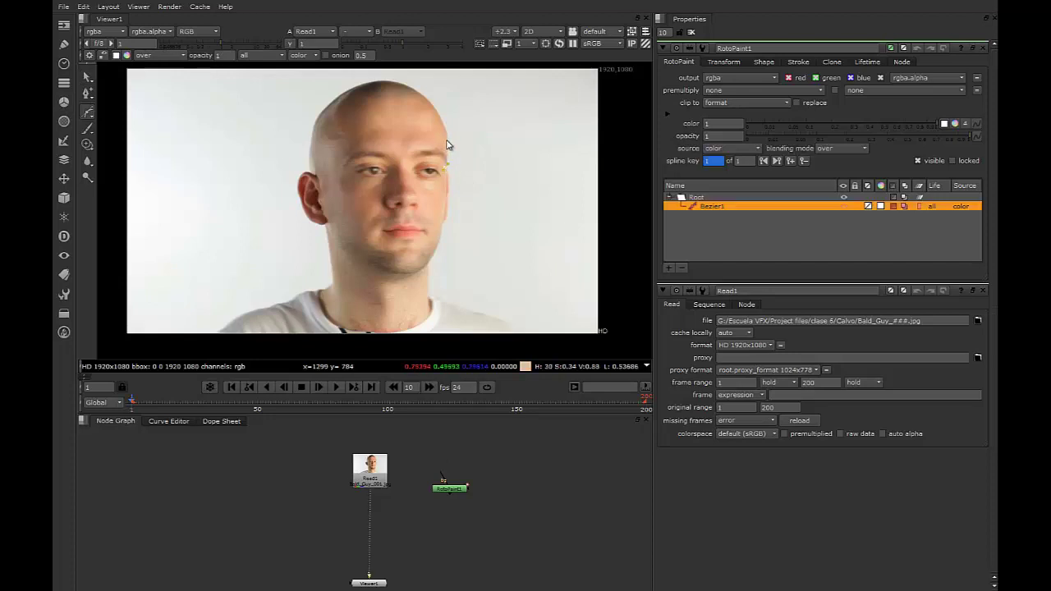
left_click(447, 136)
left_click(425, 96)
left_click(379, 80)
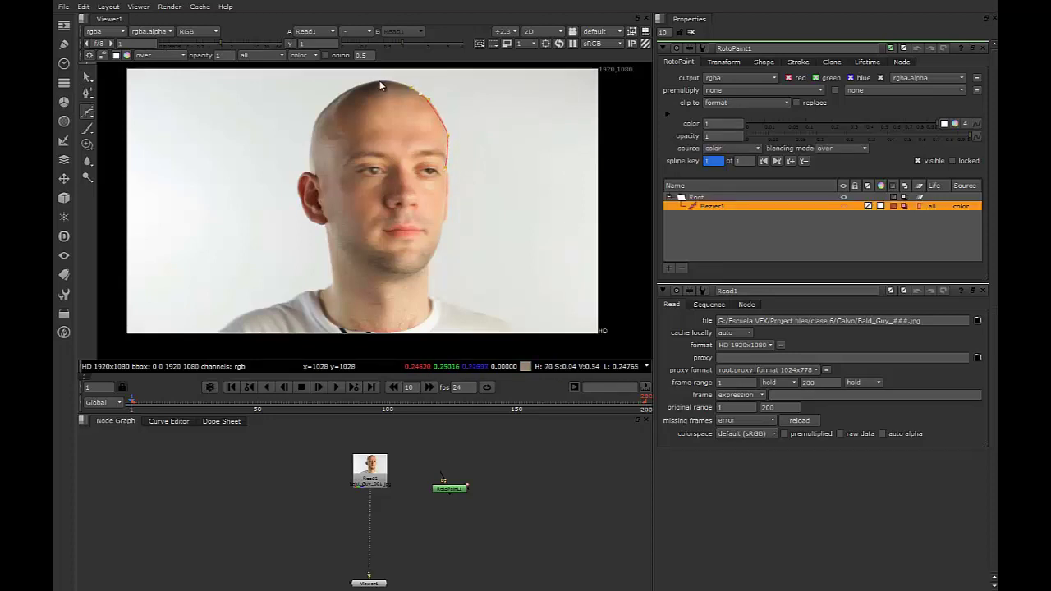
left_click(330, 101)
left_click(309, 127)
left_click(298, 174)
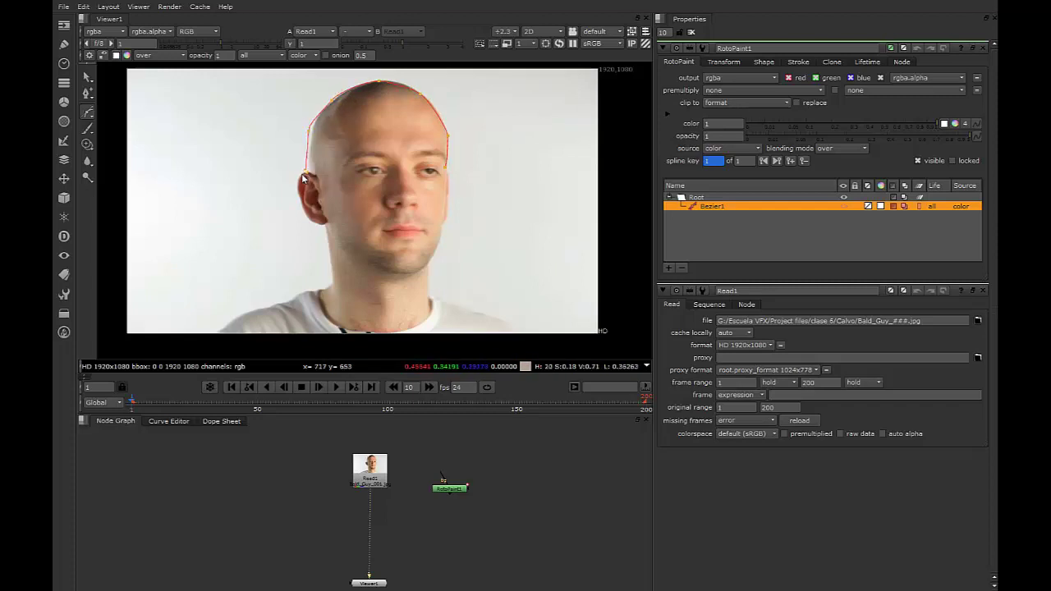
Continue the Bezier around the ear, neck and shoulders, extending below the frame, and close it up along the jaw and cheek
left_click(322, 222)
left_click(309, 292)
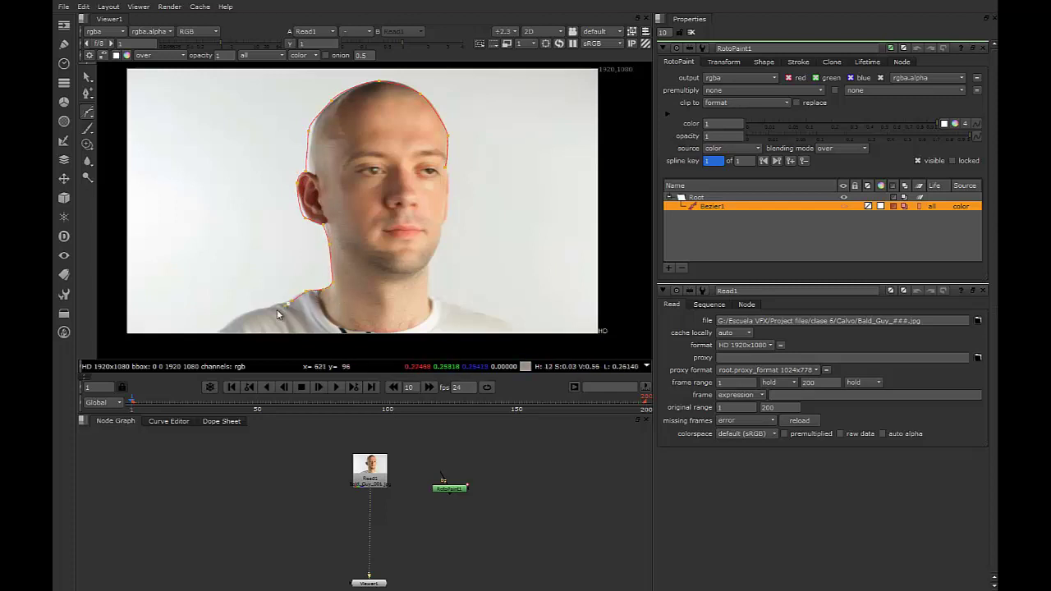
left_click(204, 339)
left_click(512, 338)
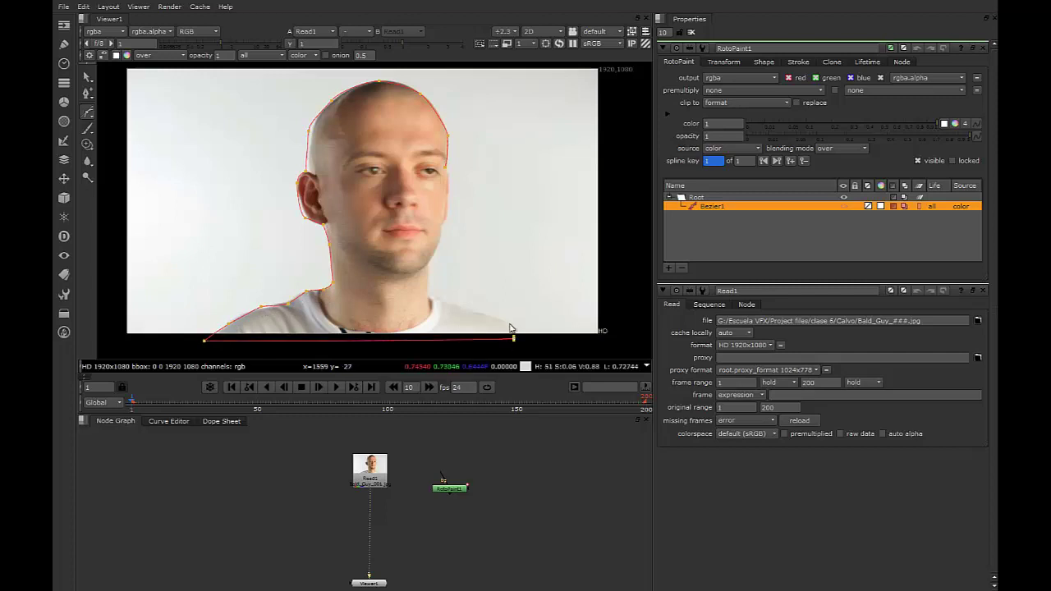
left_click(461, 307)
left_click(437, 301)
left_click(428, 261)
left_click(442, 236)
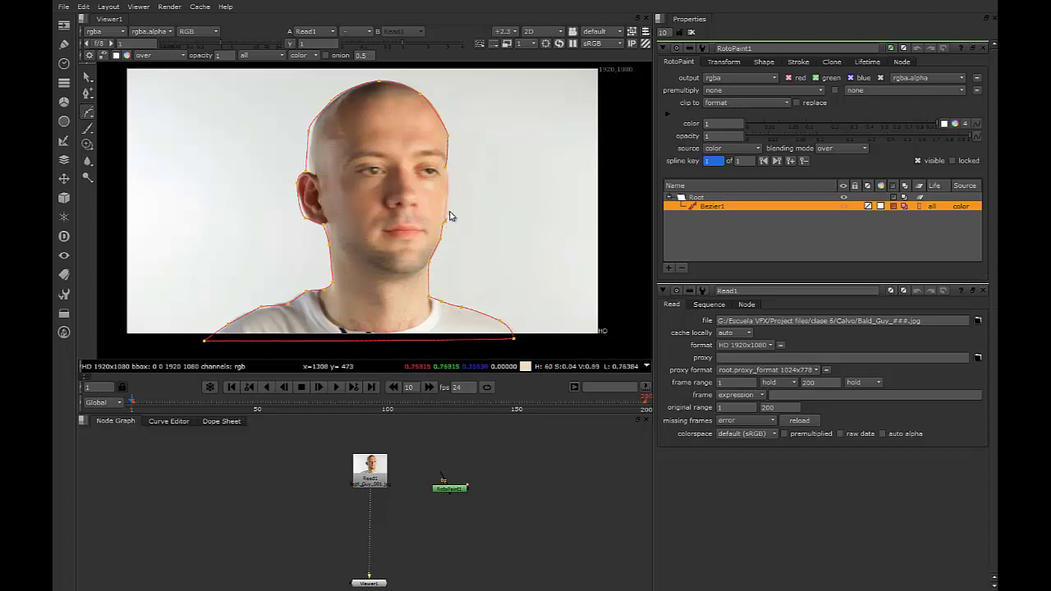
left_click(447, 173)
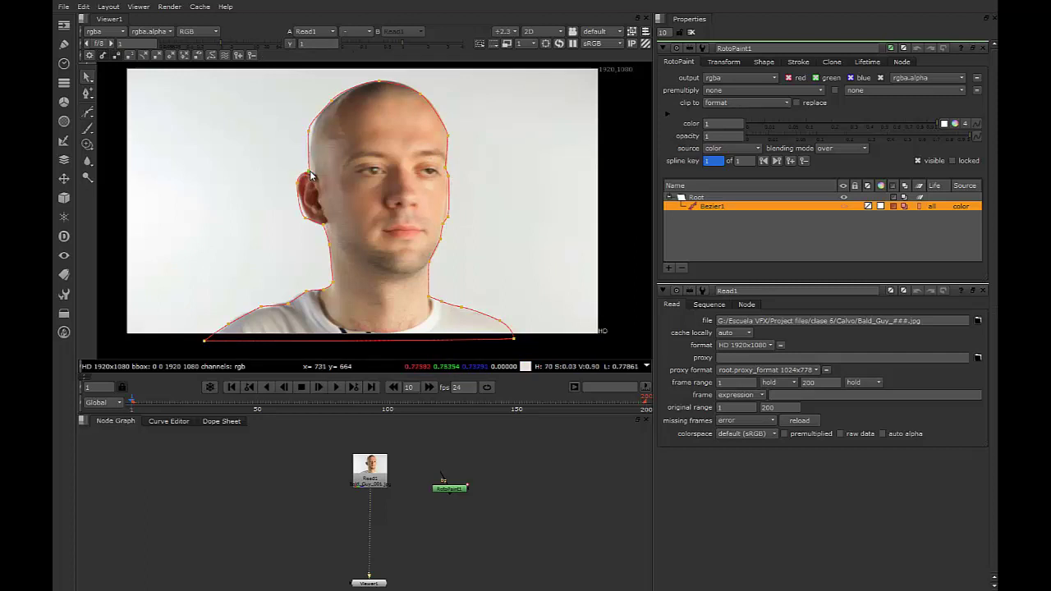
At frame 10, move the Bezier points around the ear and upper head onto the back contour of the turned head
scroll(308, 144, "up", 4)
left_click(138, 400)
left_click_drag(139, 400, 156, 403)
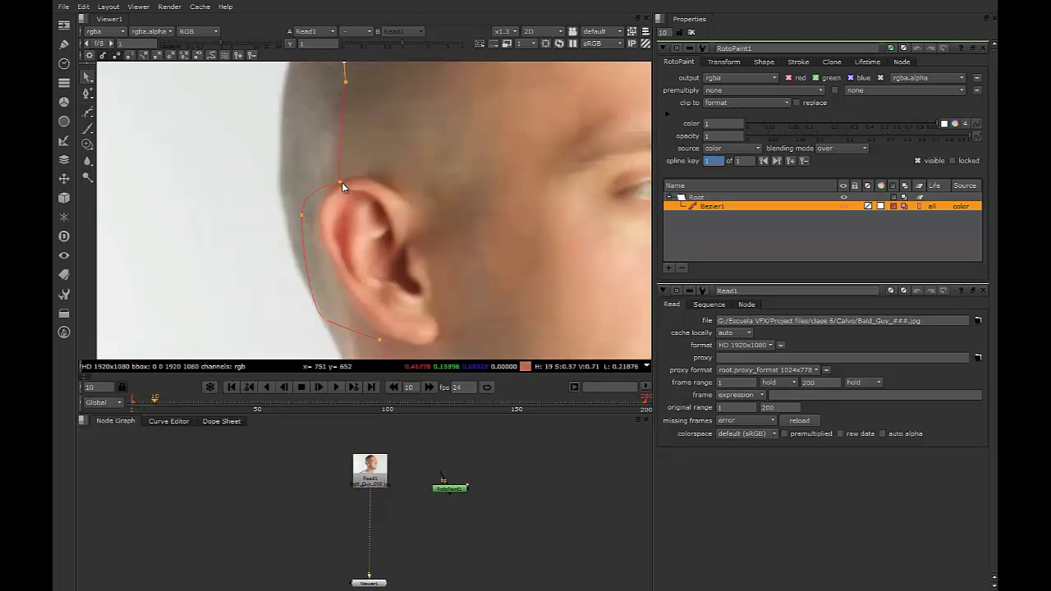
left_click_drag(341, 182, 273, 173)
left_click_drag(302, 217, 280, 217)
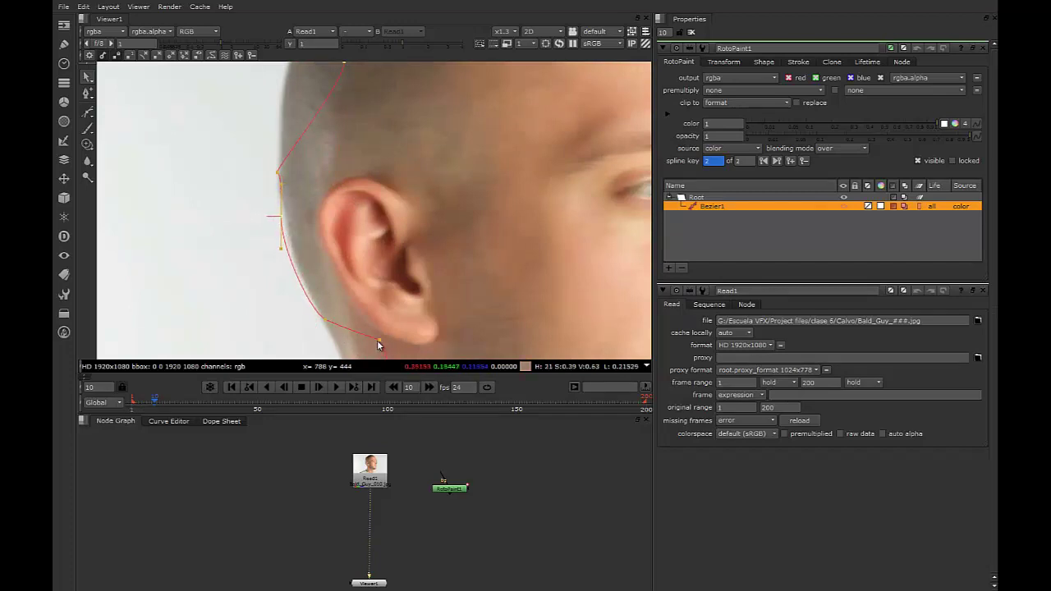
left_click_drag(378, 341, 339, 353)
left_click_drag(277, 172, 280, 146)
middle_click_drag(329, 70, 336, 178)
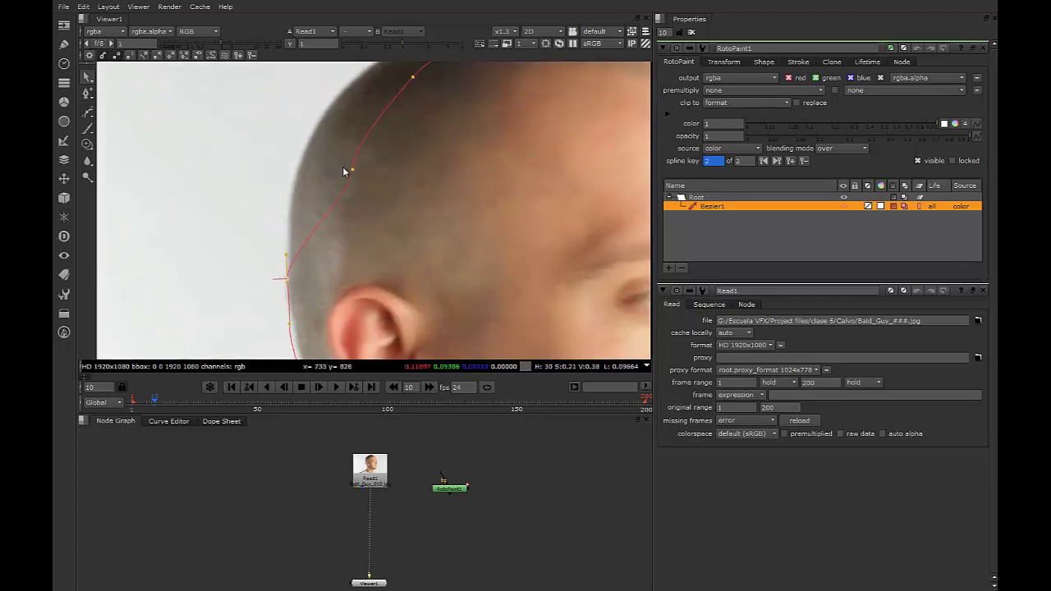
mouse_move(312, 158)
left_mouse_down()
mouse_move(303, 141)
mouse_move(318, 128)
mouse_move(304, 153)
left_mouse_up()
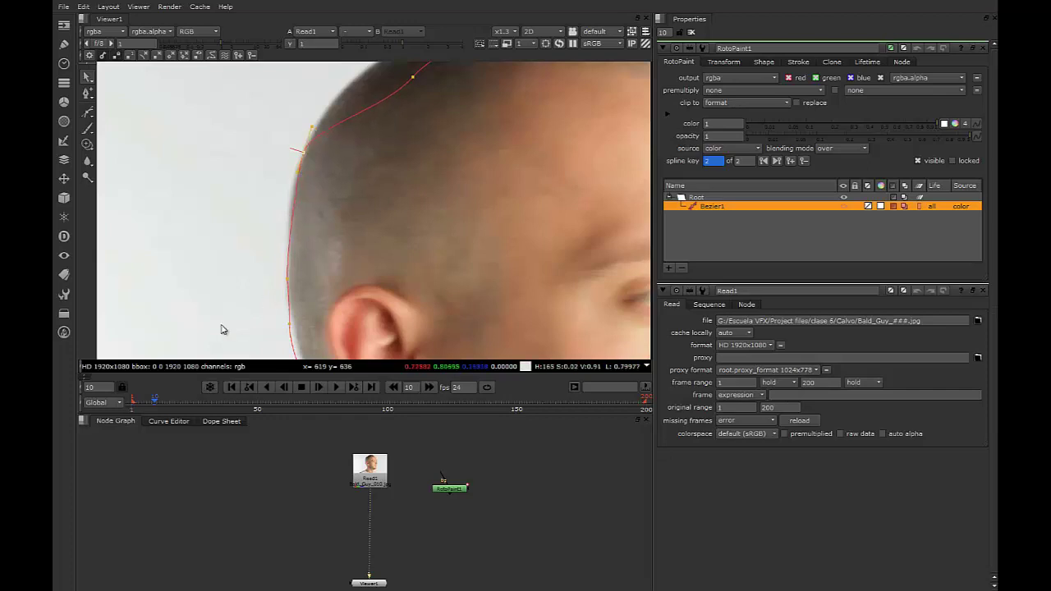
At frame 42, move the Bezier points onto the outline of the protruding ear and down the edge of the neck
middle_click_drag(238, 355, 225, 258)
left_click_drag(165, 400, 237, 391)
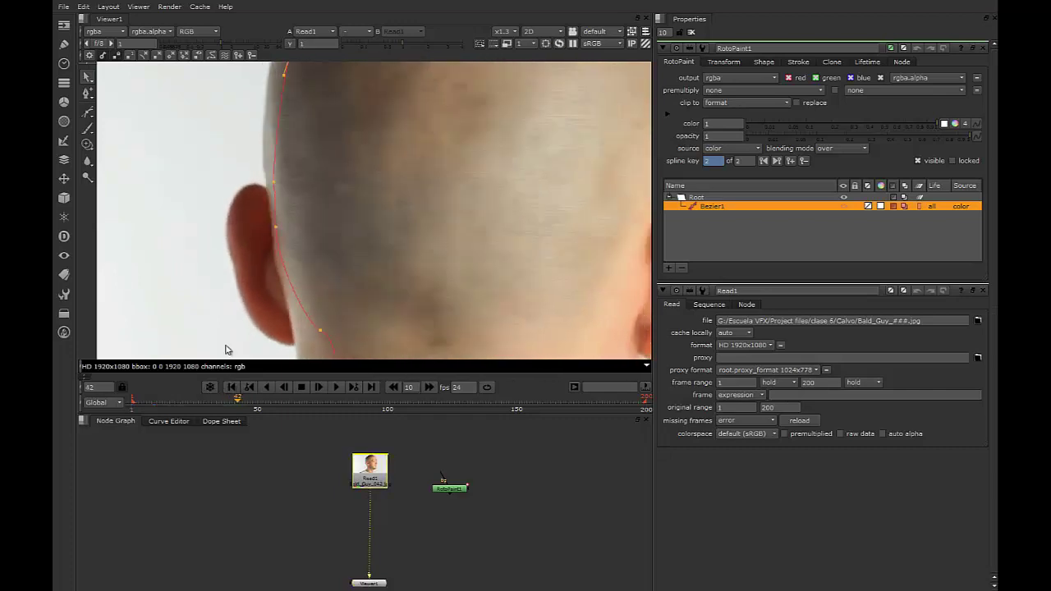
left_click(276, 227)
left_click_drag(278, 231, 232, 209)
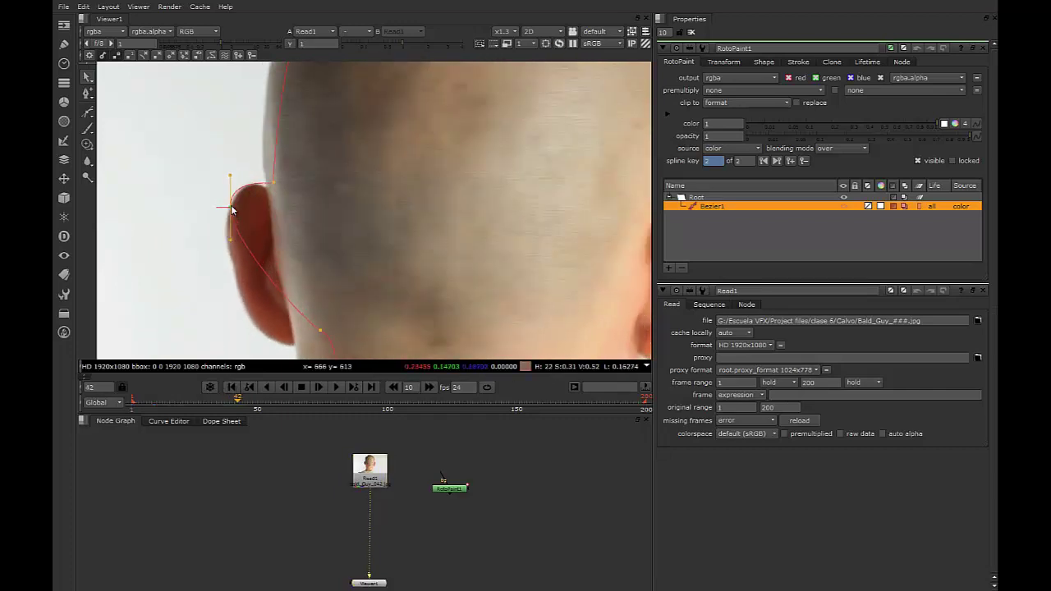
left_click_drag(274, 183, 267, 188)
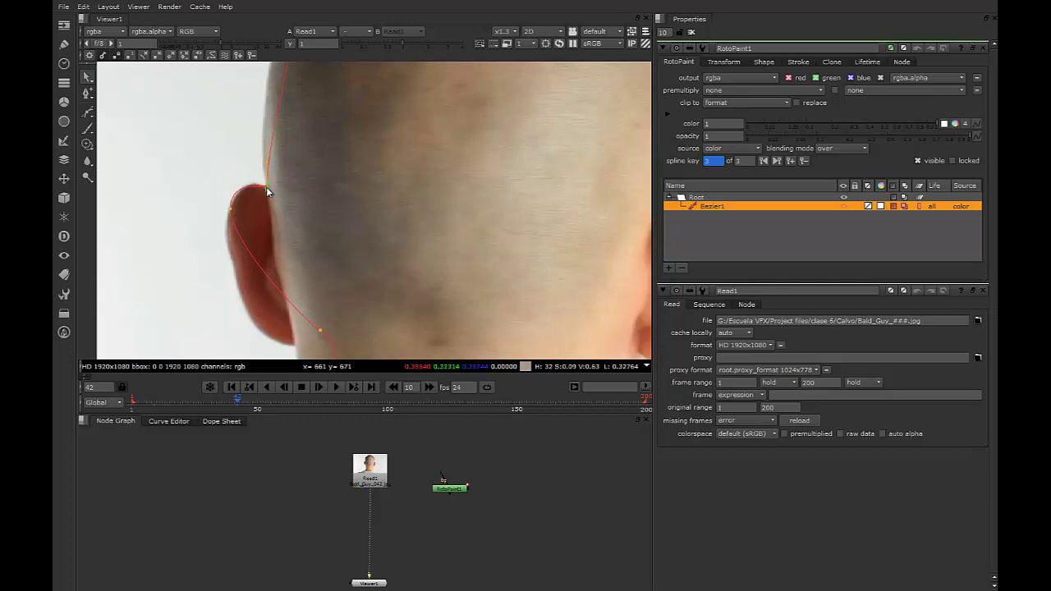
left_click_drag(320, 330, 259, 336)
middle_click_drag(257, 345, 372, 262)
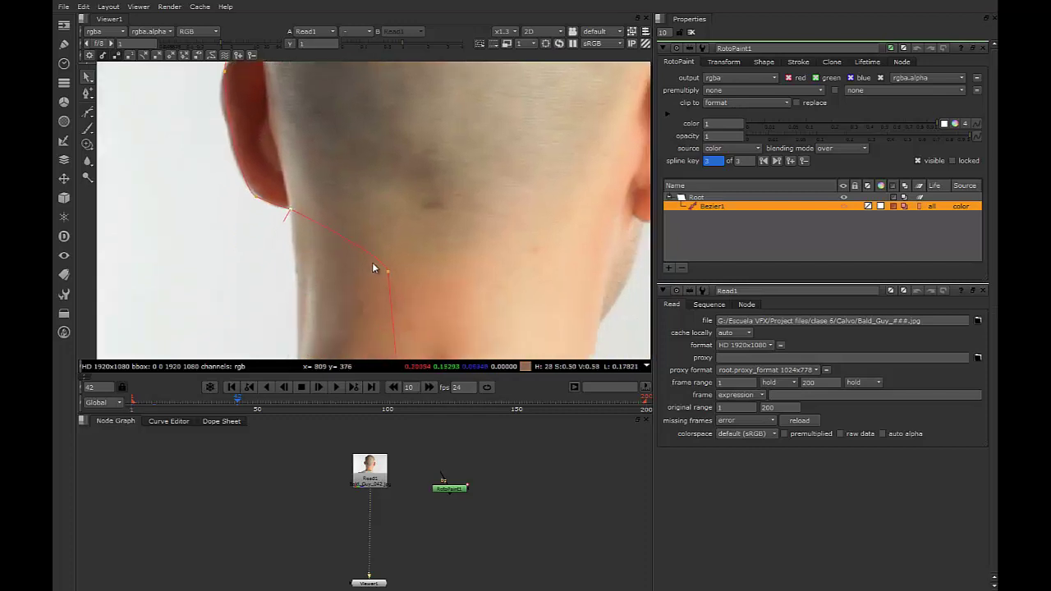
left_click_drag(389, 273, 299, 359)
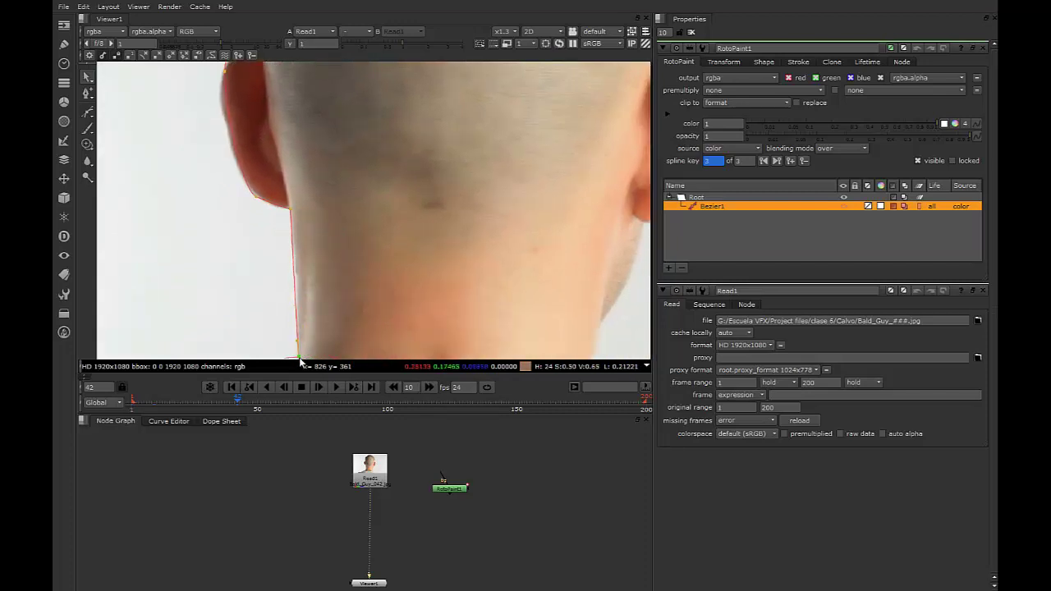
middle_click_drag(335, 336, 329, 423)
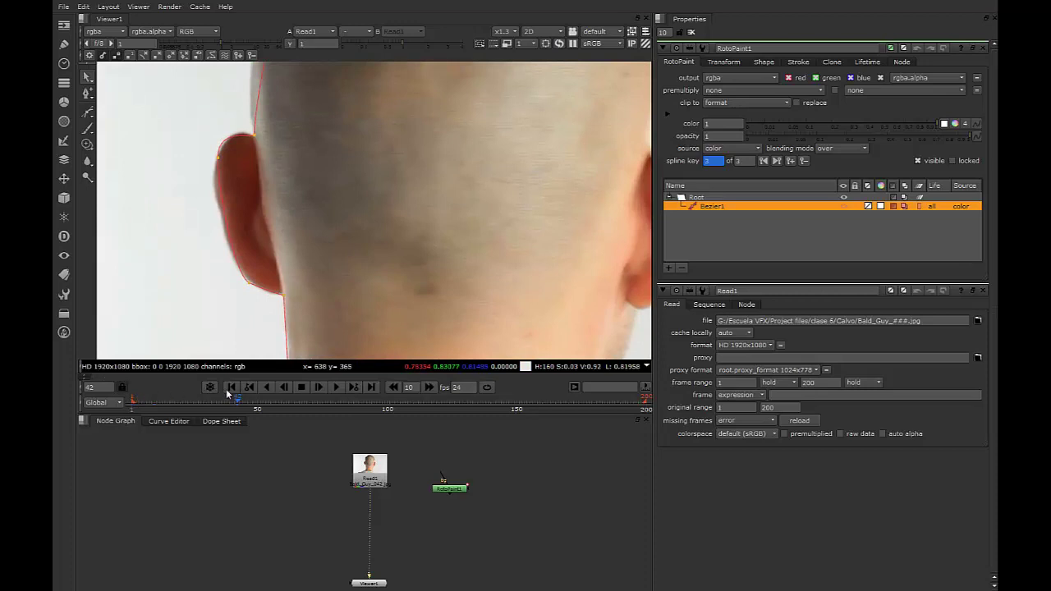
Return to frame 1 and examine the Bezier's full outline and its points around the ear and neck
left_click_drag(237, 400, 133, 405)
key("f")
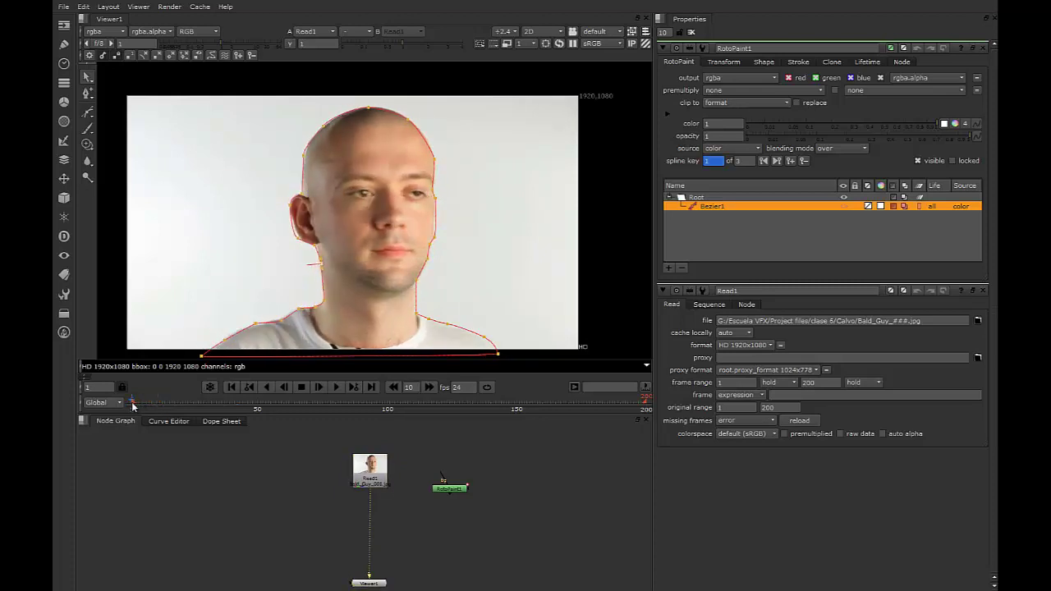
scroll(255, 256, "down", 2)
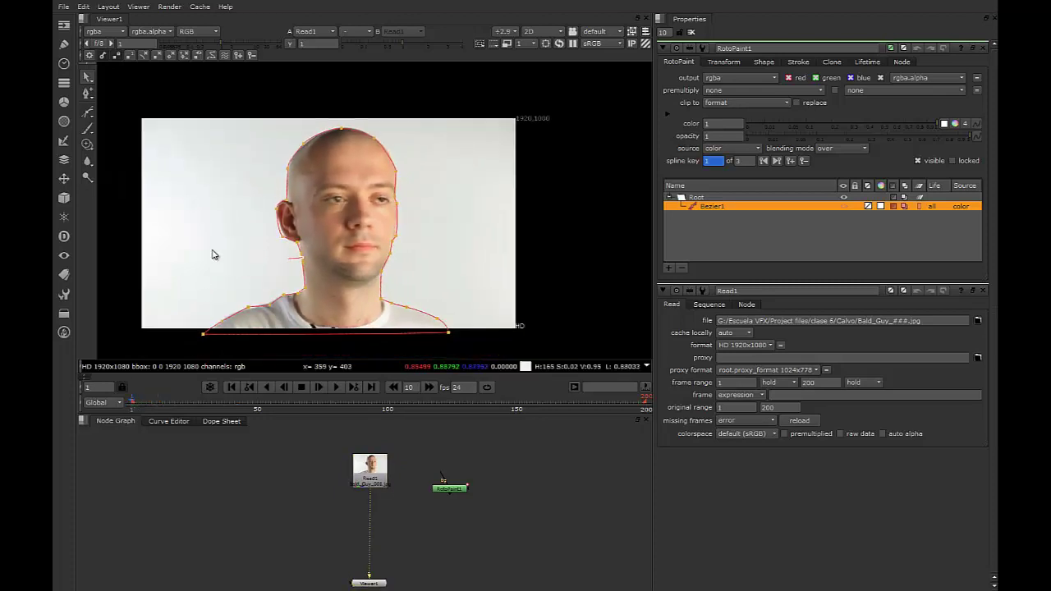
scroll(232, 173, "up", 3)
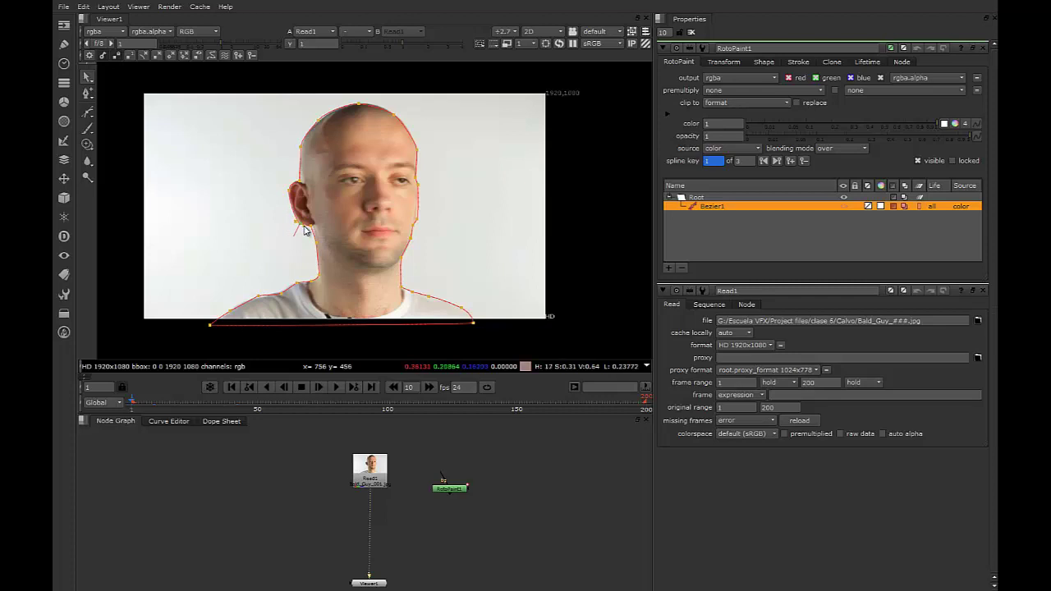
scroll(307, 213, "up", 2)
scroll(346, 355, "up", 1)
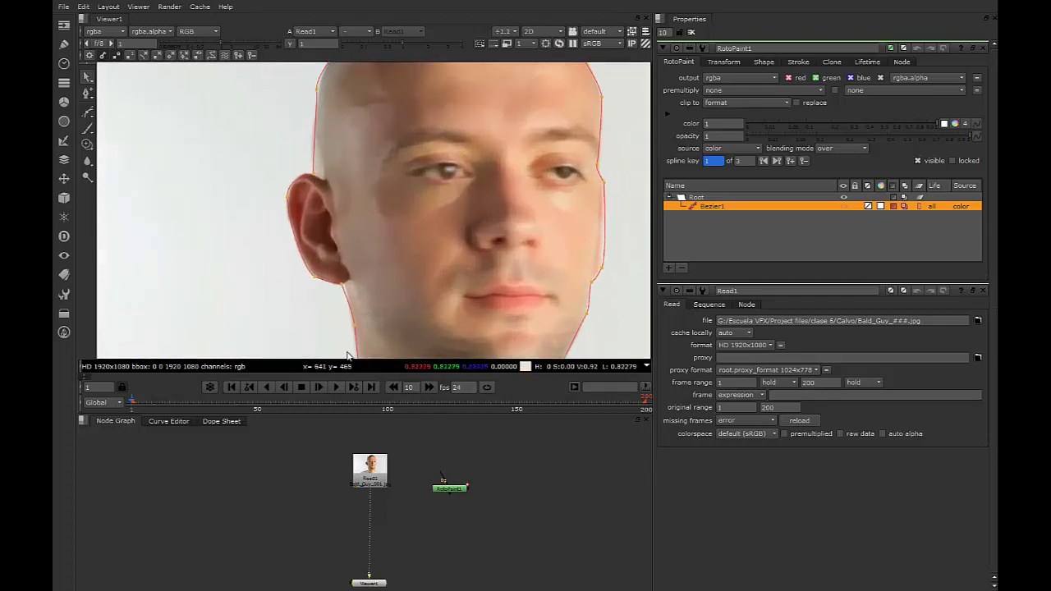
scroll(386, 209, "down", 6)
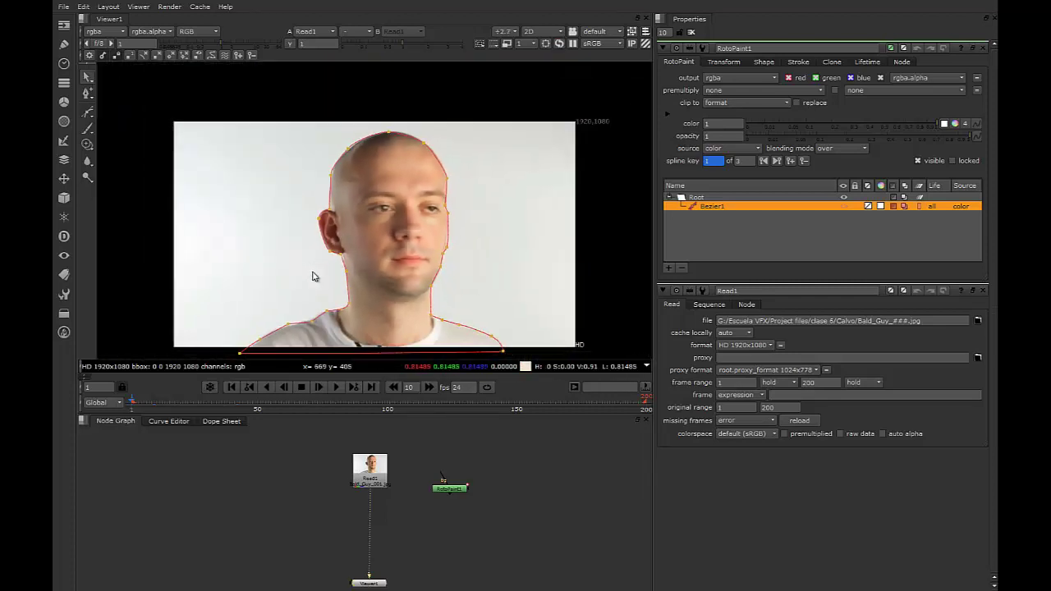
scroll(296, 266, "down", 1)
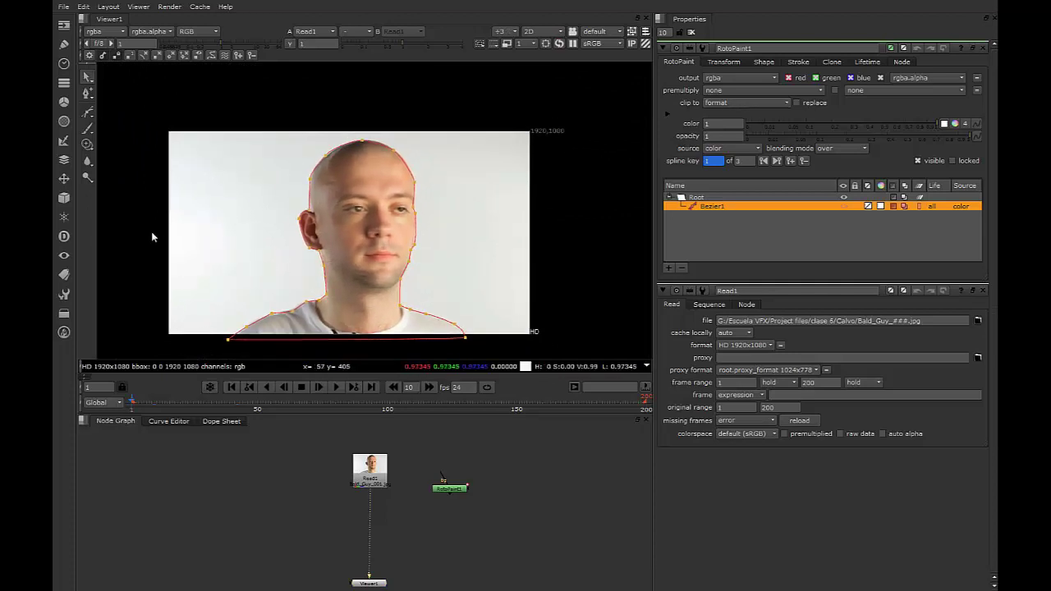
Deselect the Bezier and nudge the Read1 node slightly upward in the node graph
left_click_drag(134, 227, 238, 294)
left_click(378, 470)
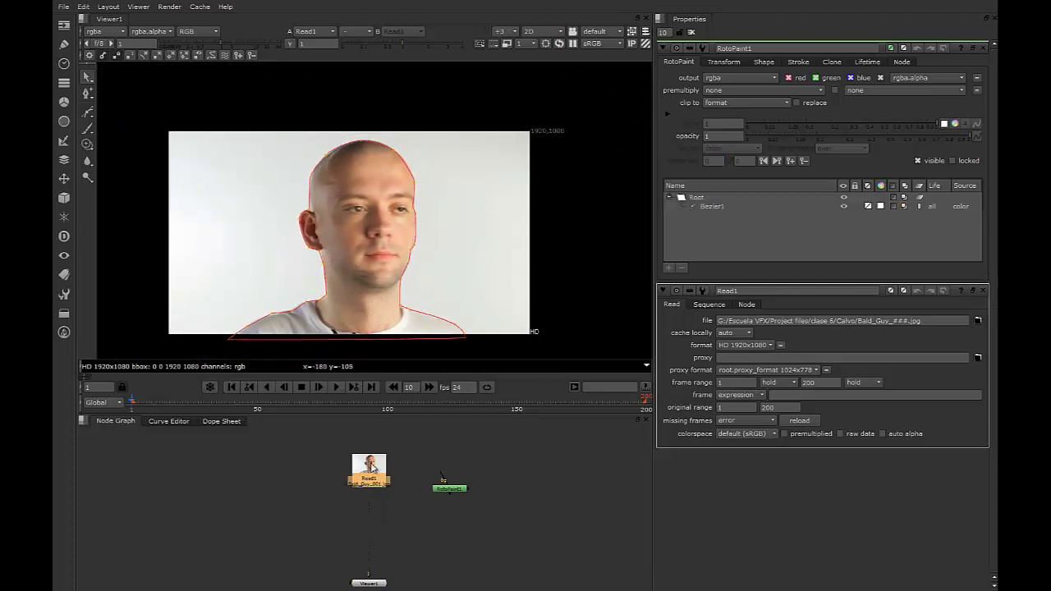
left_click(323, 494)
left_click_drag(355, 479, 357, 475)
left_click(285, 510)
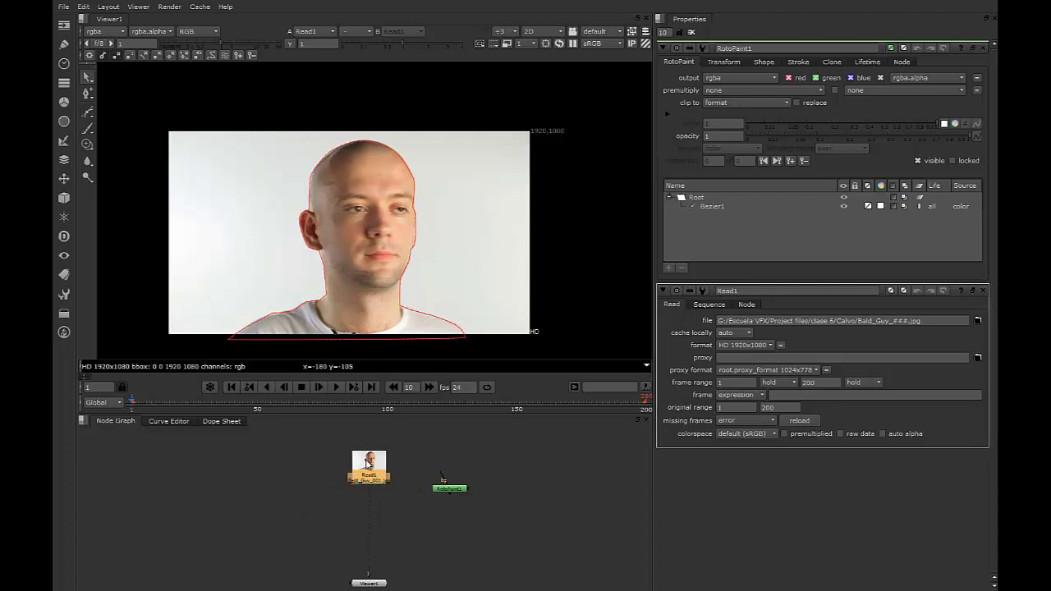
Select the Bezier and examine its outline around the man's head, ear and face at frame 1
left_click(400, 311)
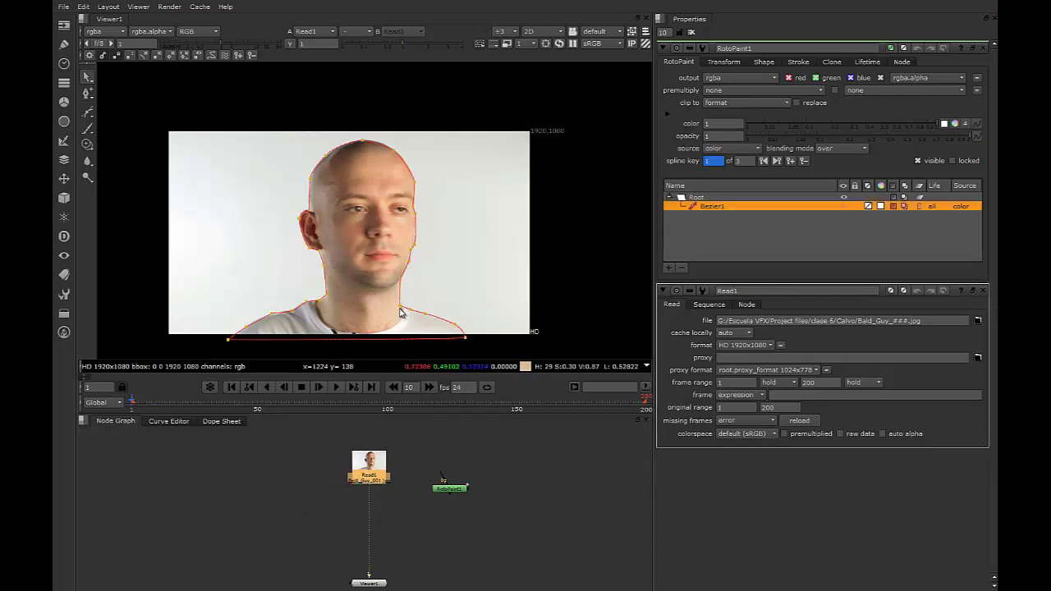
scroll(402, 309, "up", 4)
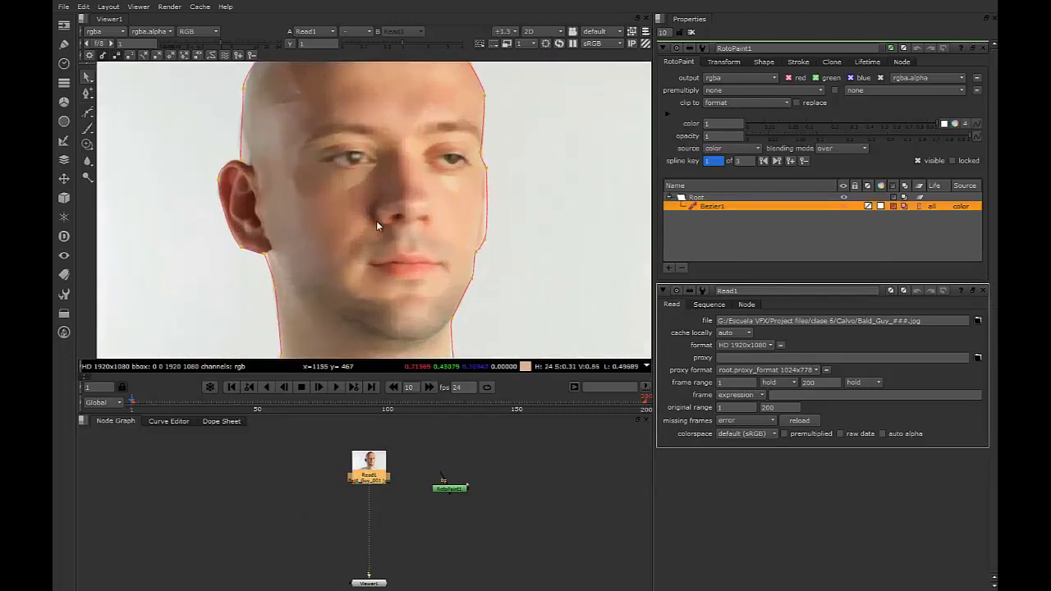
scroll(361, 278, "up", 2)
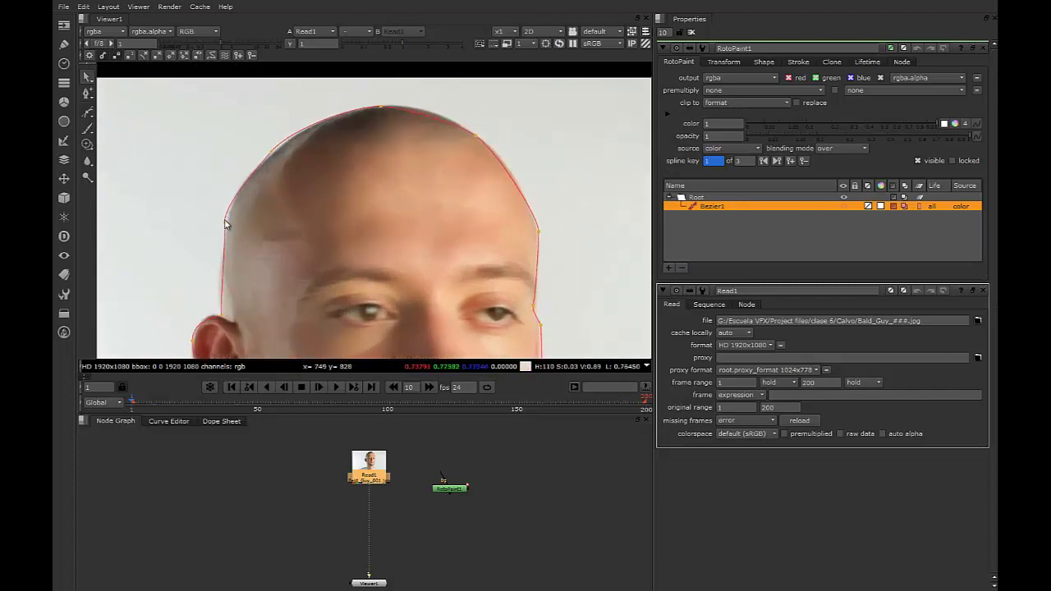
scroll(343, 217, "down", 3)
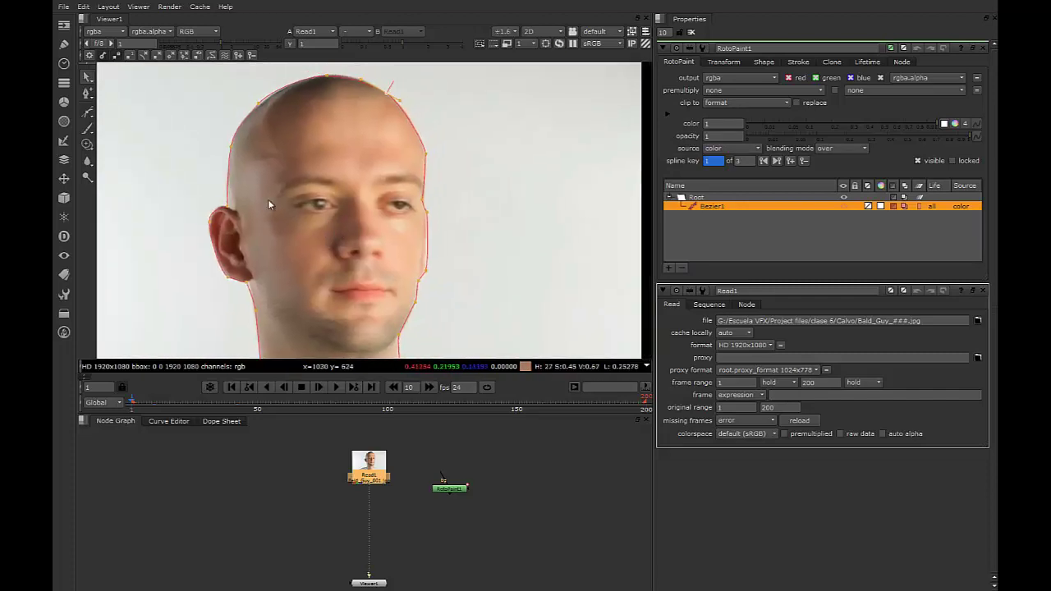
scroll(309, 237, "up", 4)
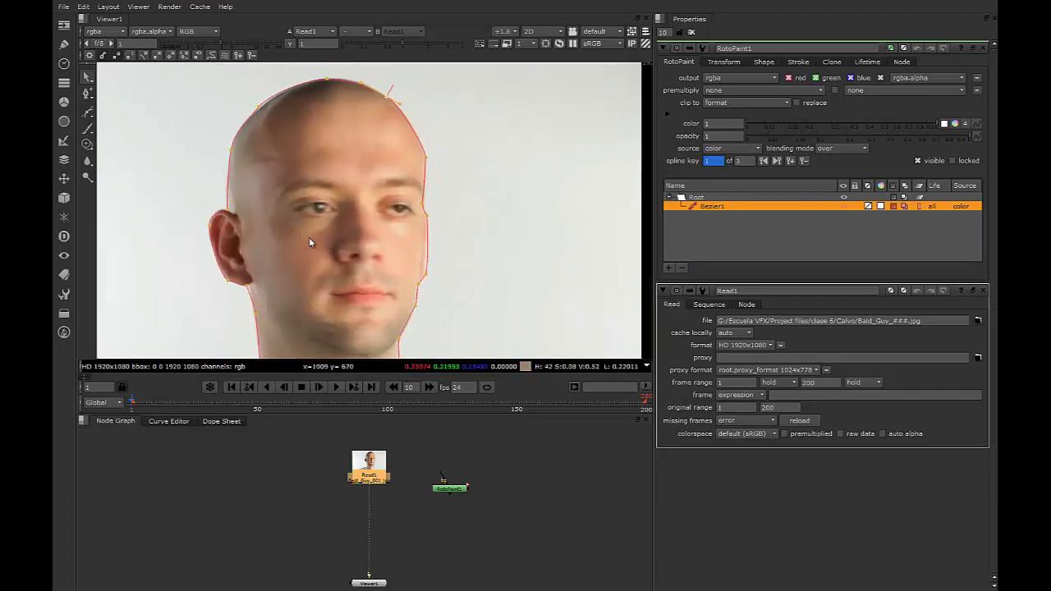
scroll(368, 192, "down", 4)
scroll(343, 212, "down", 2)
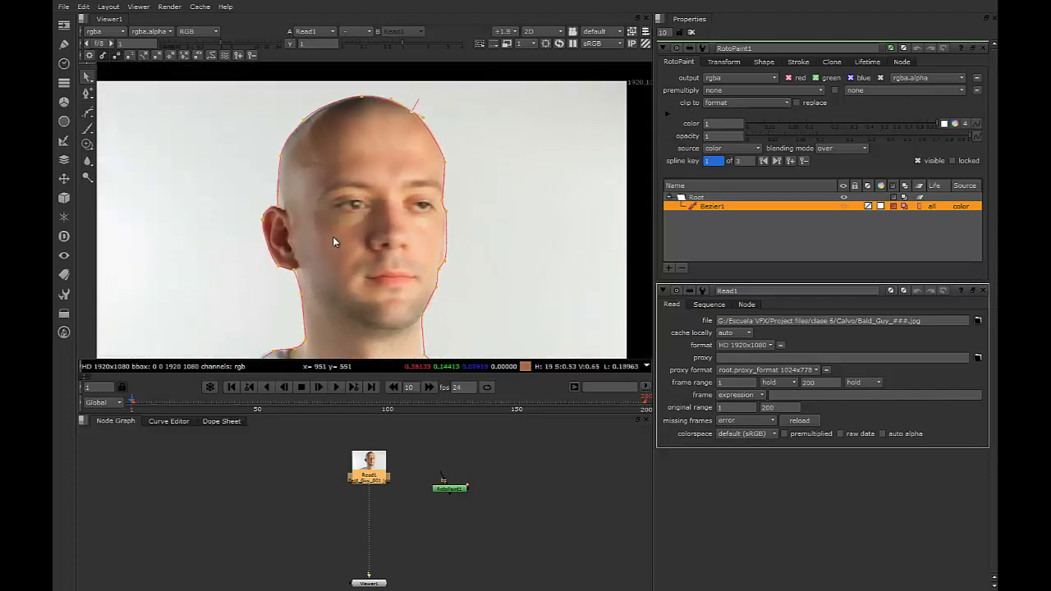
Delete the existing Bezier from the RotoPaint1 shape list
left_click(447, 487)
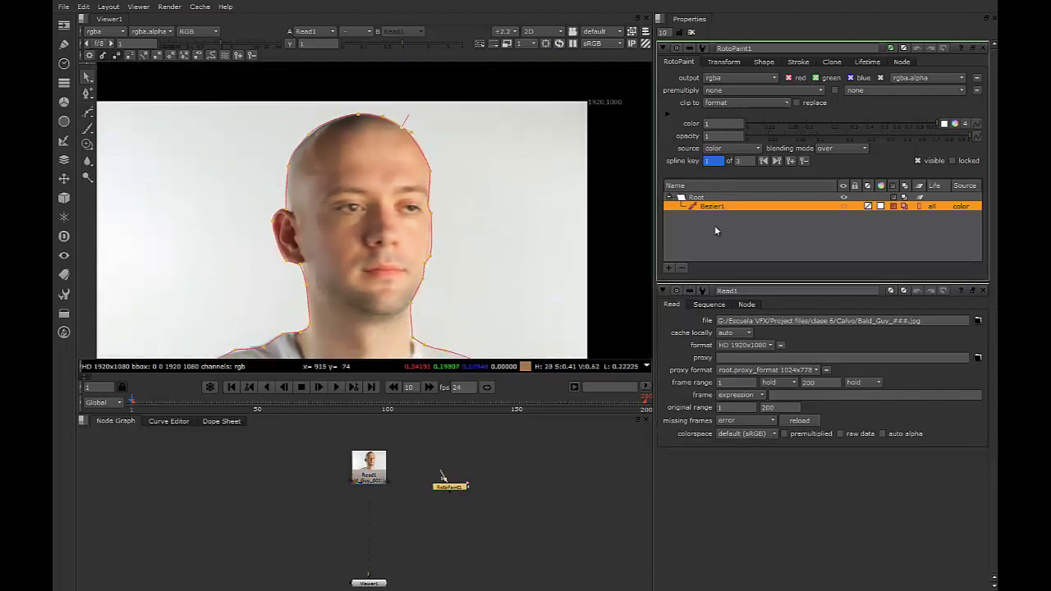
left_click(702, 220)
left_click(698, 206)
key("Delete")
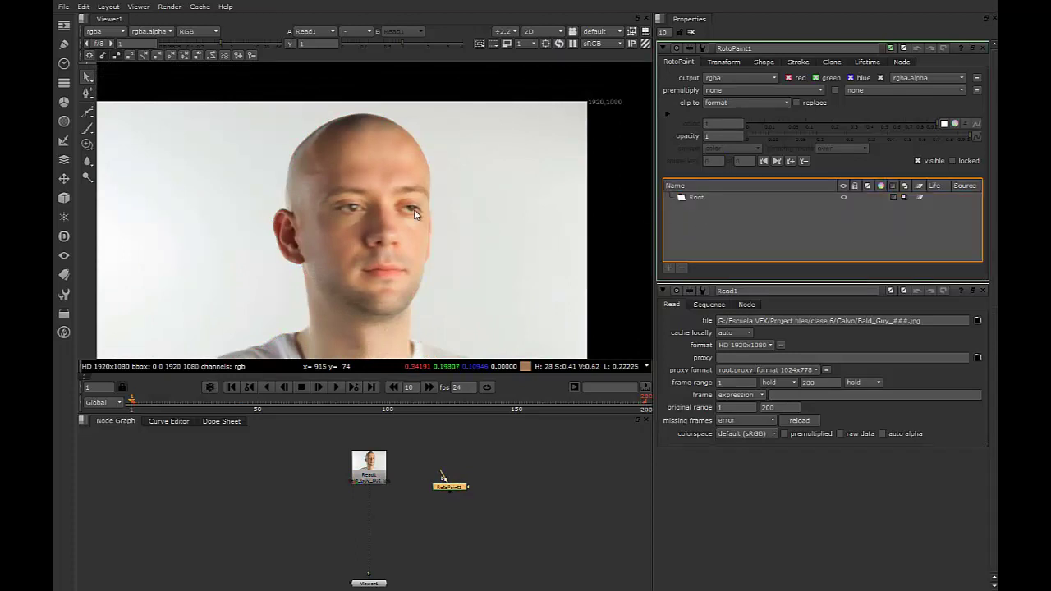
At frame 1, draw a small closed four-point Bezier following the back contour of the upper head and cutting across the temple
scroll(312, 243, "up", 2)
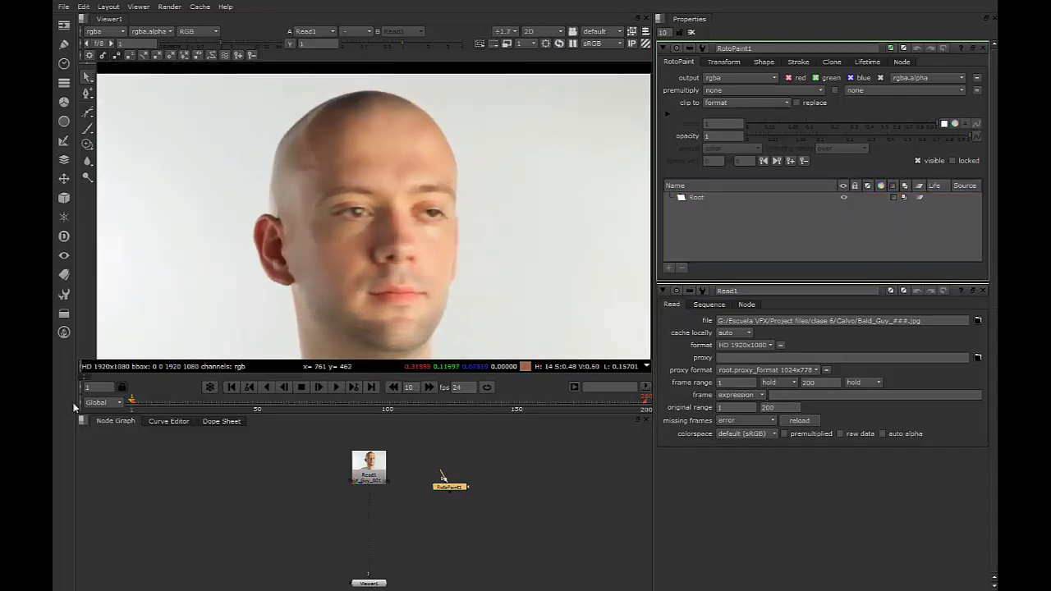
mouse_move(131, 400)
left_mouse_down()
mouse_move(177, 399)
mouse_move(135, 404)
left_mouse_up()
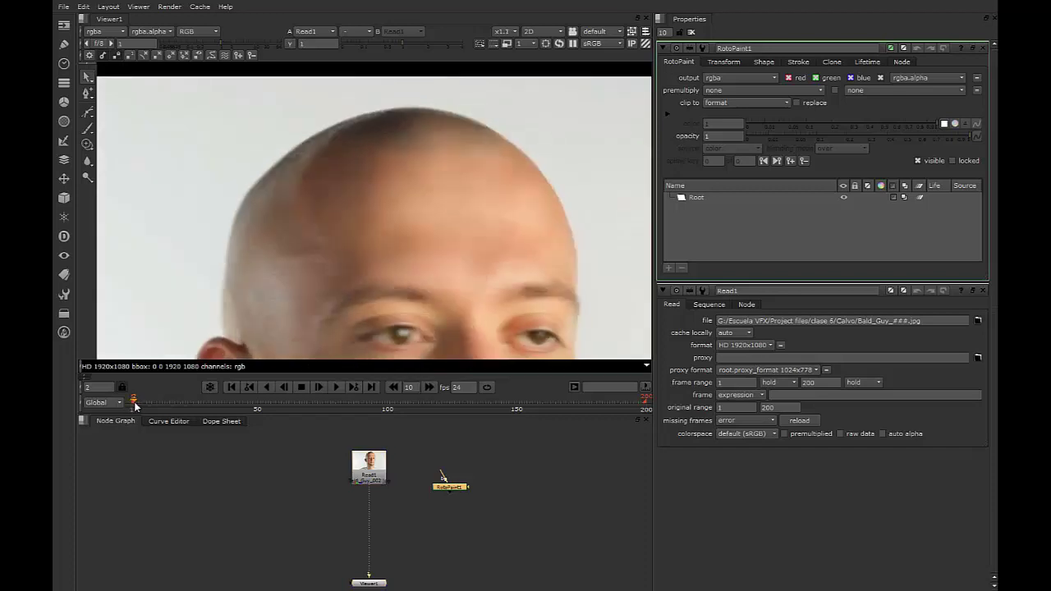
mouse_move(134, 403)
left_mouse_down()
mouse_move(293, 402)
mouse_move(131, 411)
left_mouse_up()
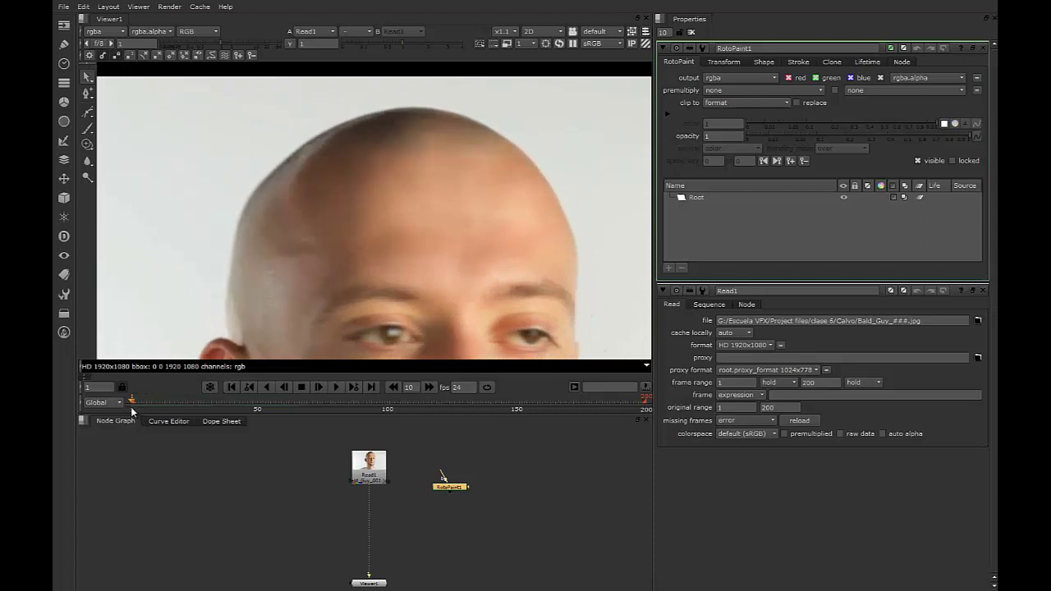
left_click(87, 113)
left_click(281, 161)
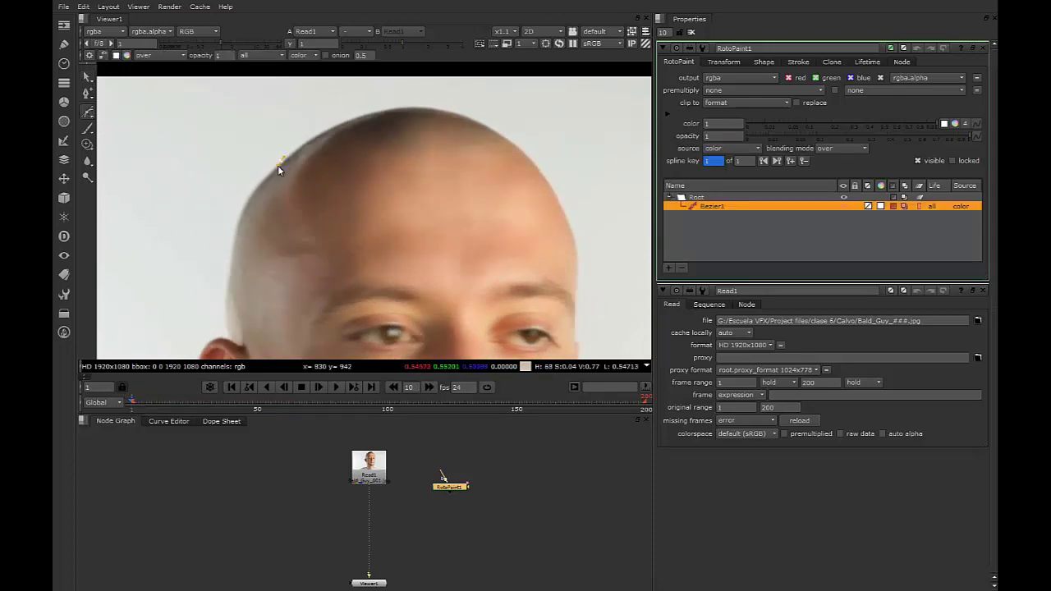
left_click(237, 223)
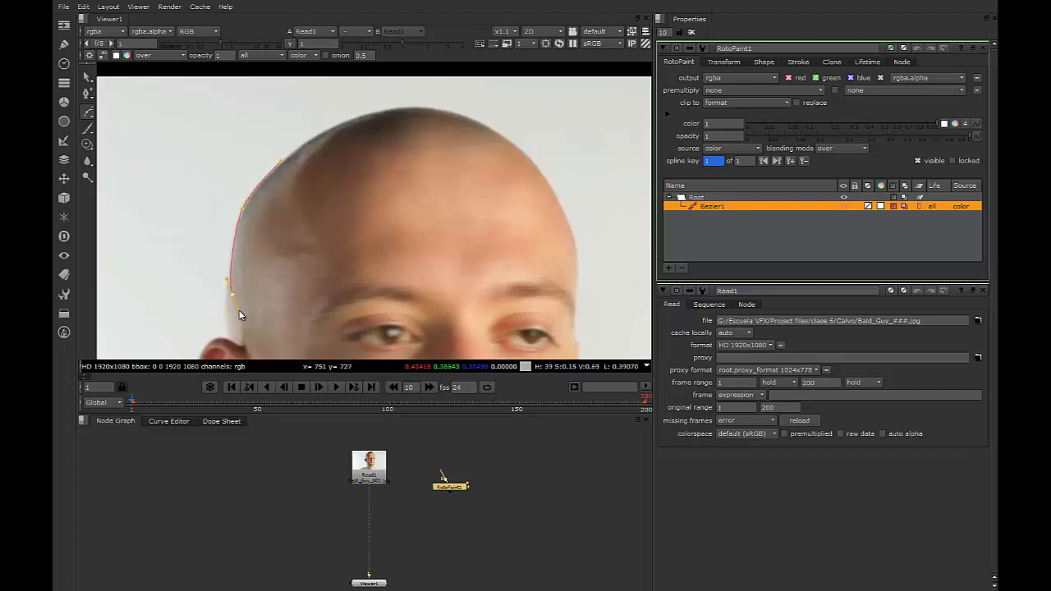
left_click_drag(326, 256, 341, 236)
left_click_drag(281, 161, 269, 173)
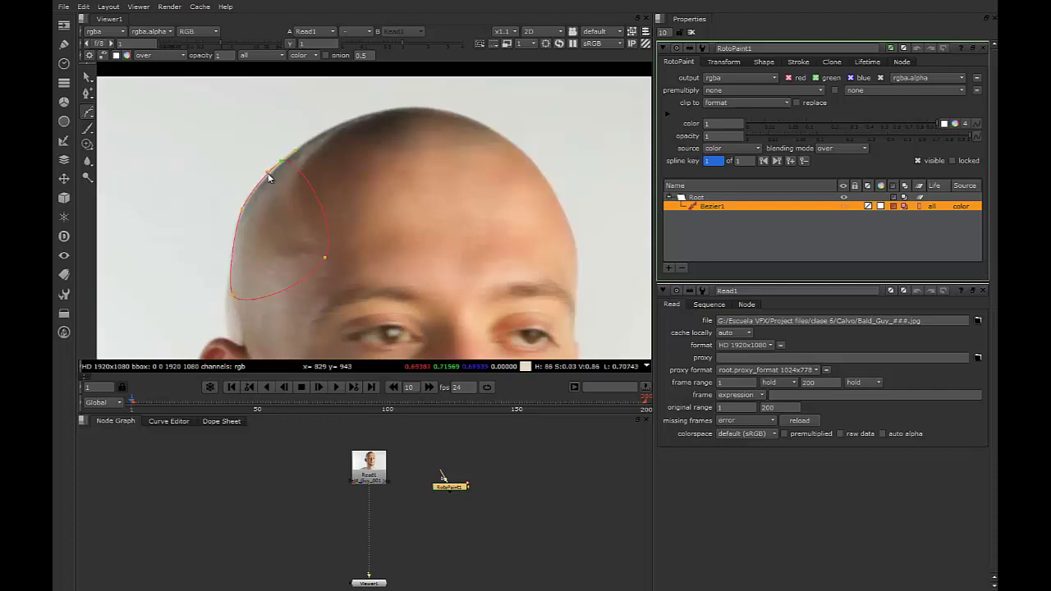
scroll(286, 246, "up", 5)
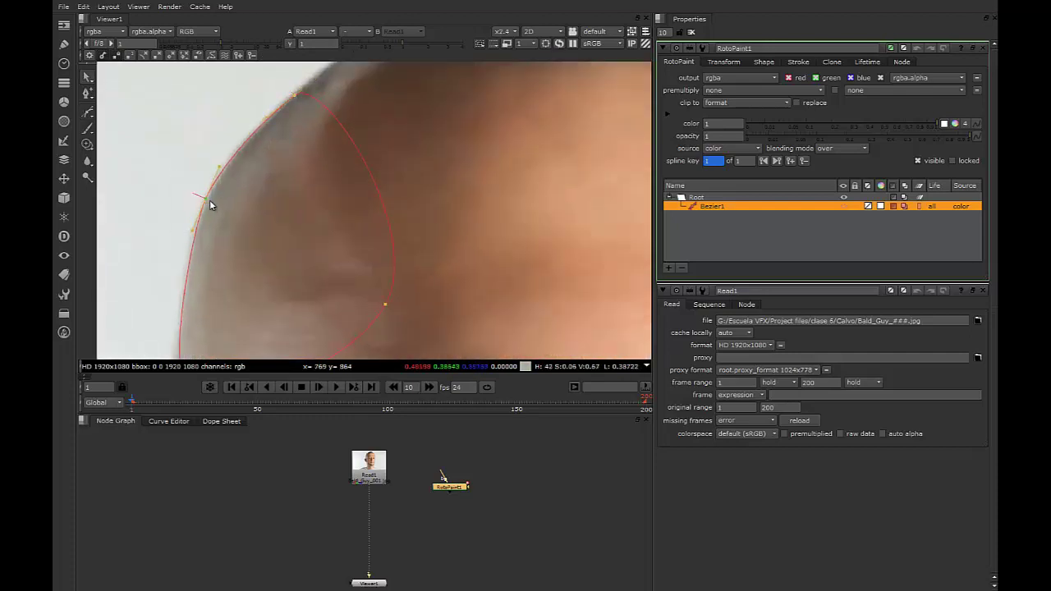
scroll(296, 206, "down", 5)
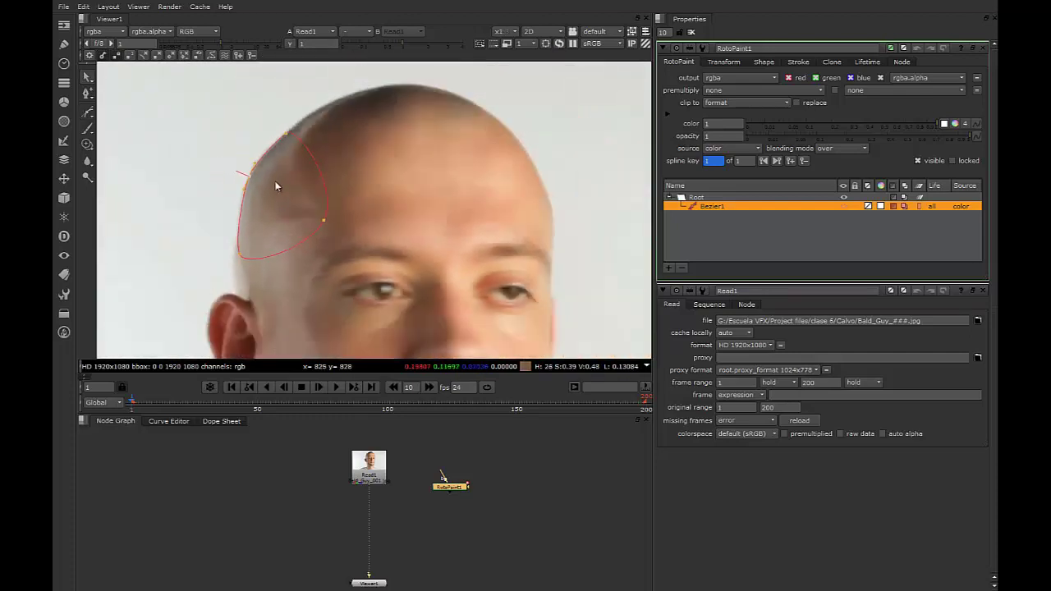
At frame 2, shift the Bezier's three contour points together onto the back of the head and refine the lowest one
scroll(271, 226, "down", 3)
middle_click_drag(276, 261, 323, 281)
scroll(324, 281, "up", 1)
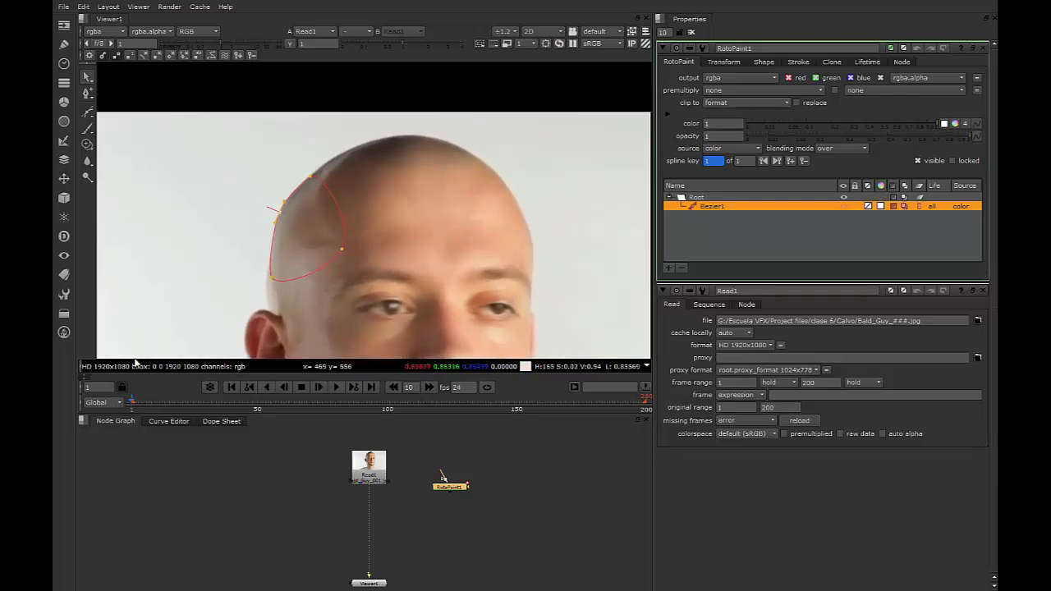
key("Right")
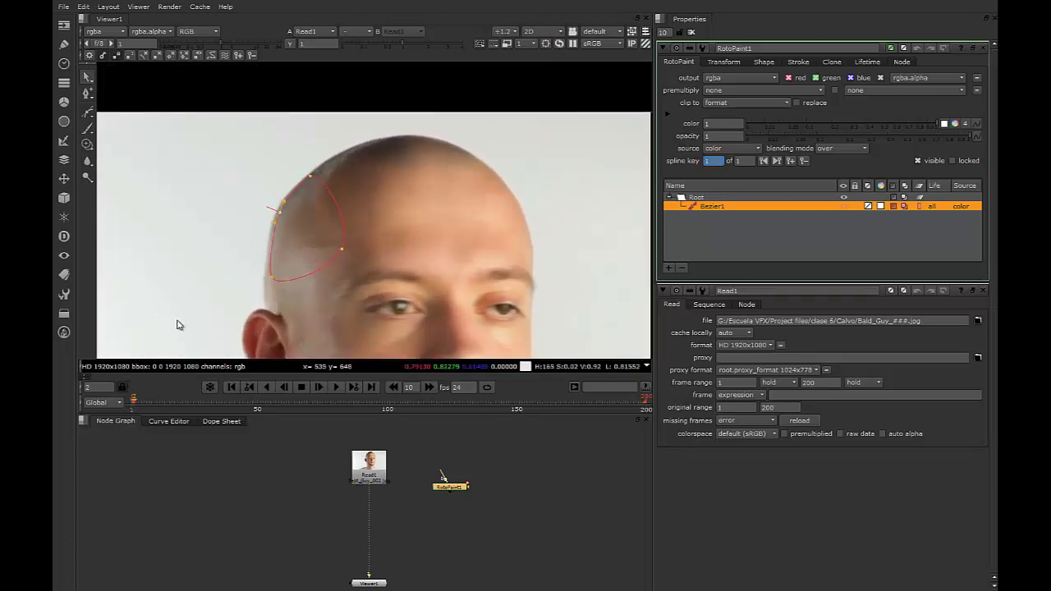
middle_click_drag(260, 254, 248, 258)
scroll(249, 257, "up", 1)
mouse_move(228, 140)
left_mouse_down()
mouse_move(296, 302)
mouse_move(307, 291)
left_mouse_up()
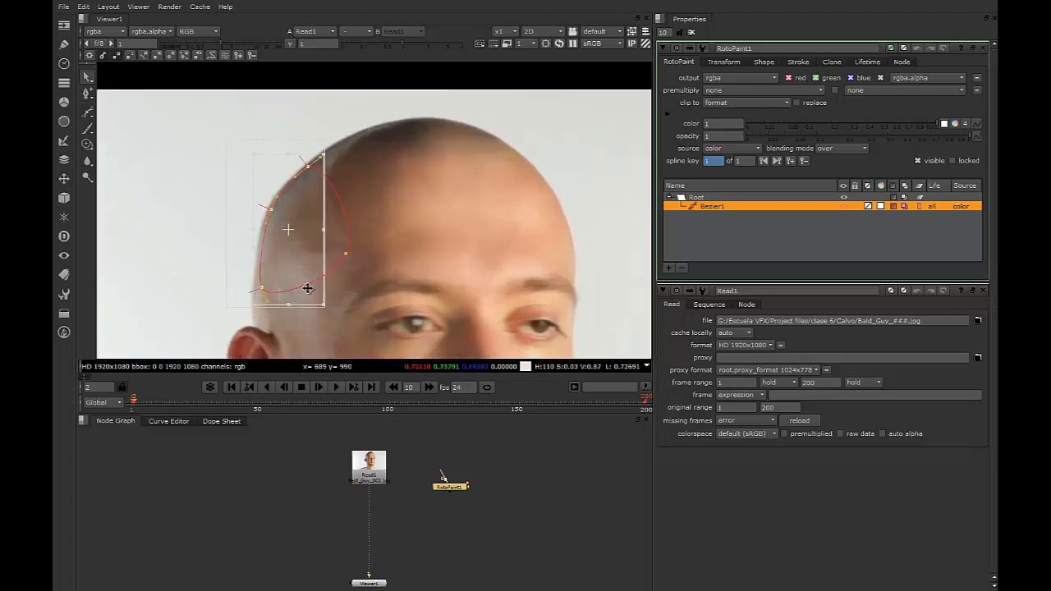
left_click_drag(277, 242, 272, 242)
left_click(192, 145)
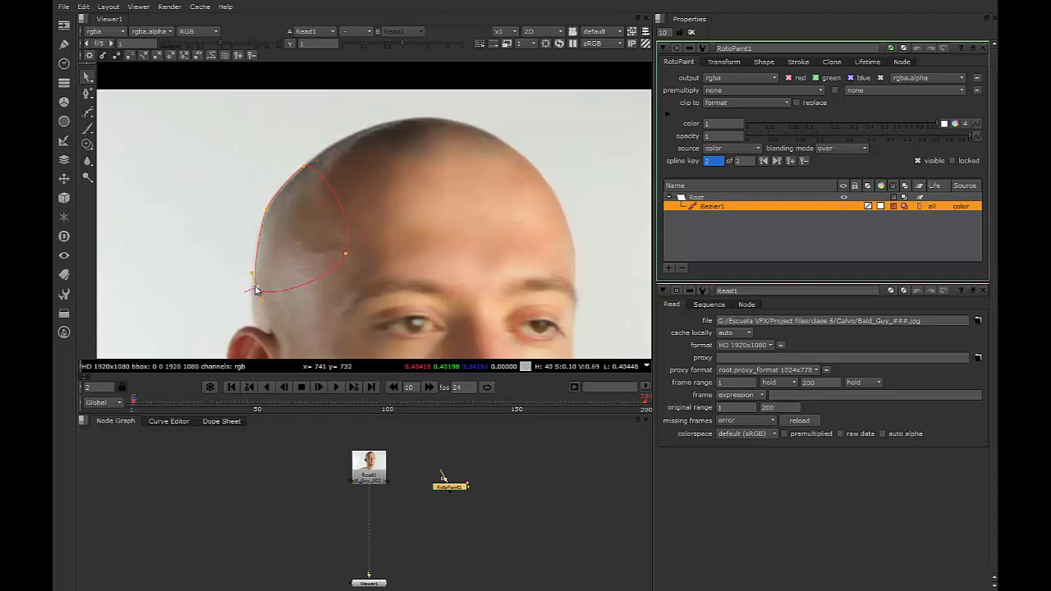
left_click_drag(255, 288, 253, 287)
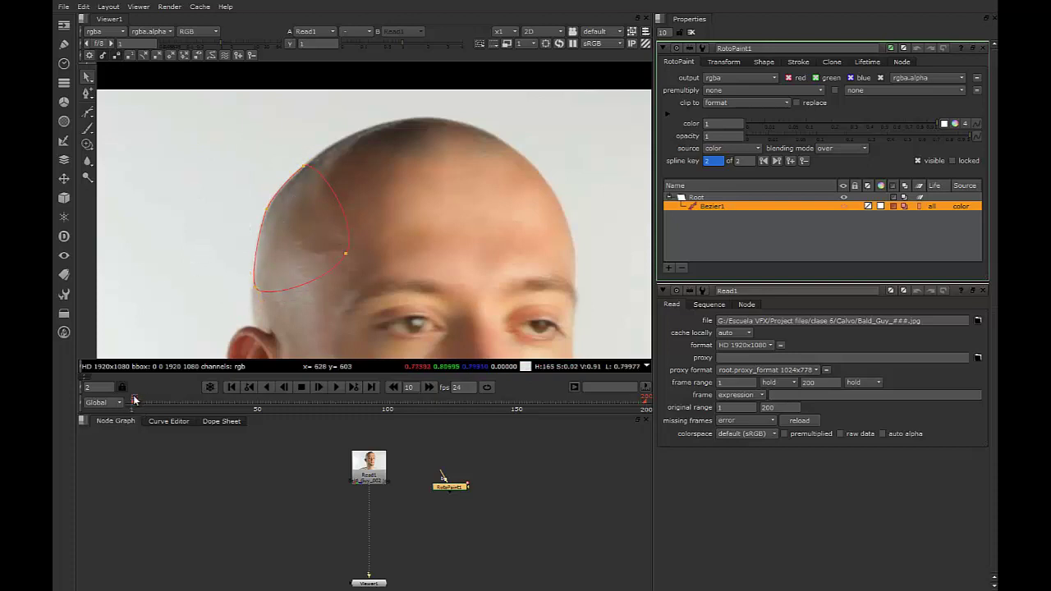
At frame 3, move the Bezier's three contour points together onto the shifted back edge of the head
key("Left")
key("Right")
key("Right")
left_click_drag(223, 157, 313, 324)
left_click_drag(290, 261, 285, 265)
left_click(183, 250)
At frame 4, move the three contour points as a group and check the uppermost point against the head's edge
key("Right")
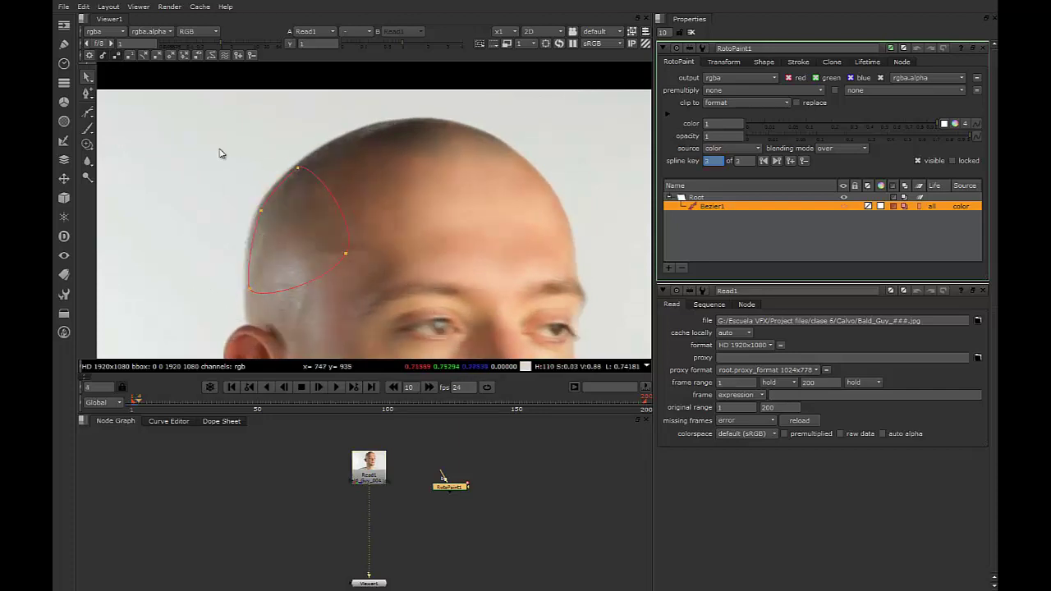
left_click_drag(219, 154, 317, 320)
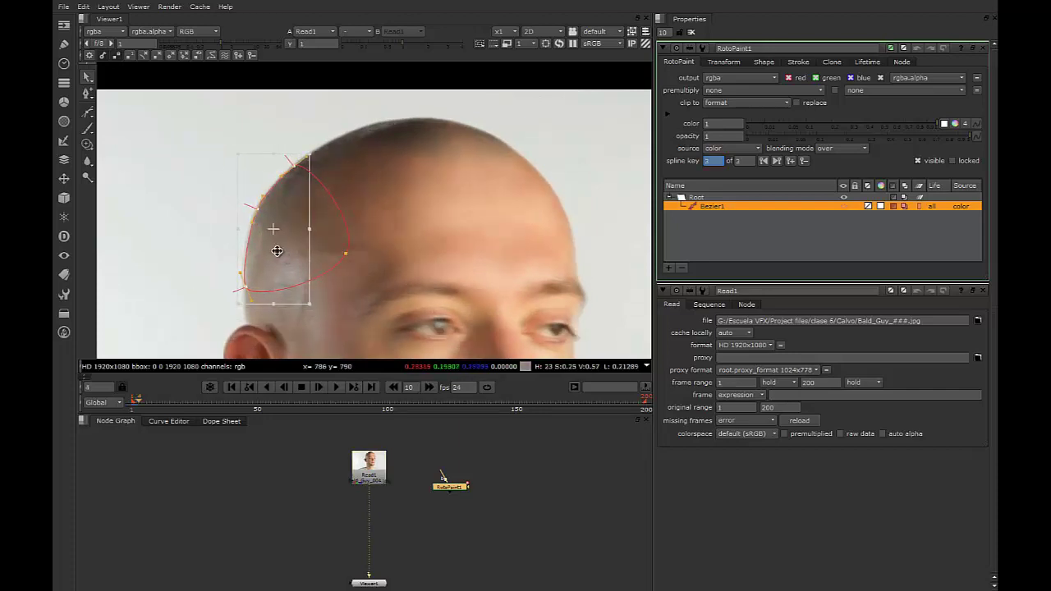
left_click_drag(277, 251, 258, 209)
left_click(195, 201)
left_click(295, 166)
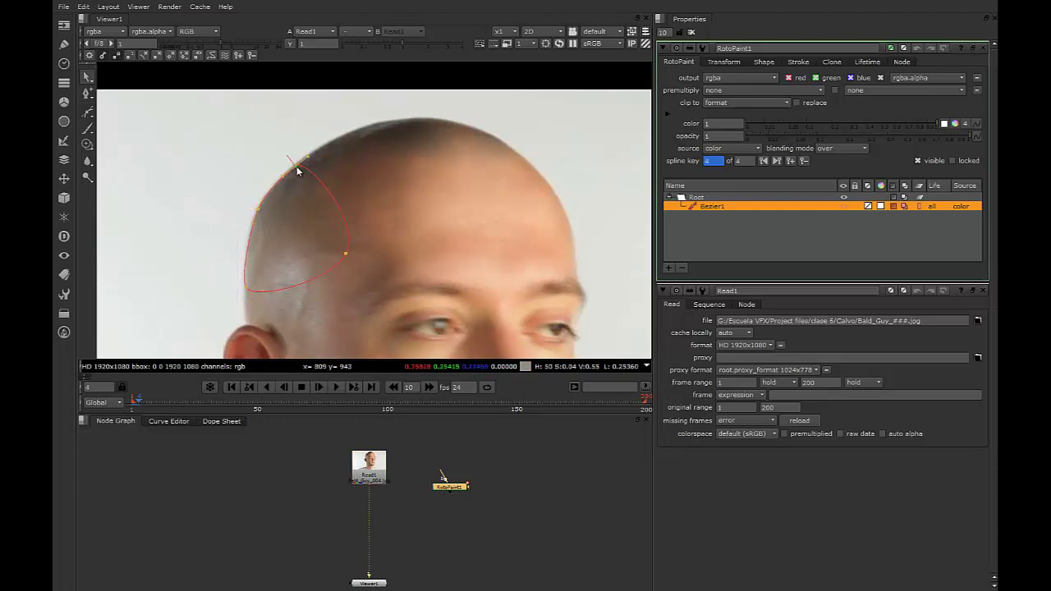
Review the Bezier back to frame 2, and at frame 5 move its three contour points onto the back of the head
key("Left")
key("Left")
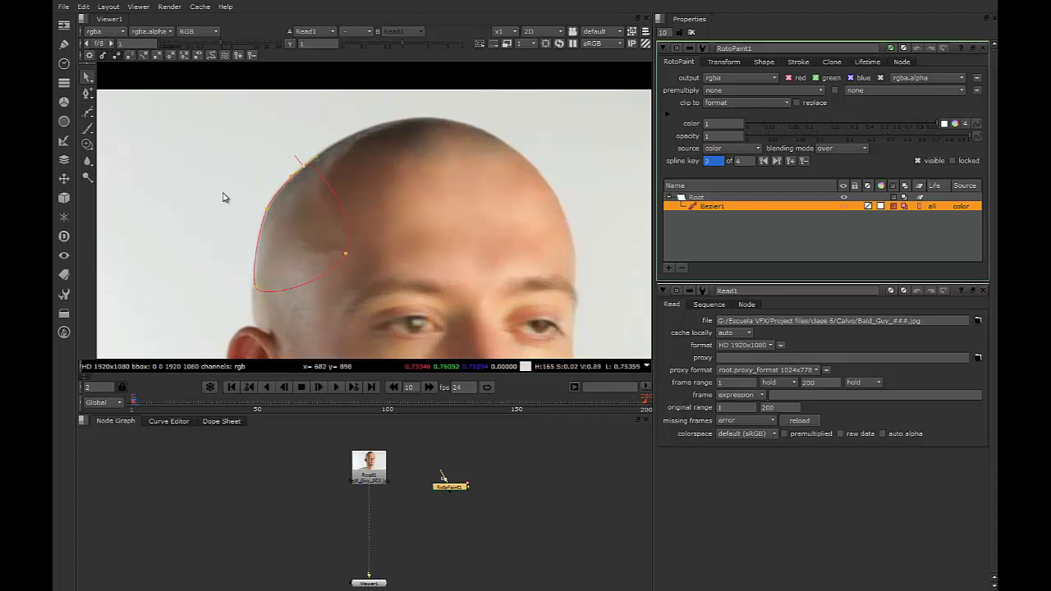
key("Right")
key("Right")
key("Right")
left_click_drag(189, 142, 301, 290)
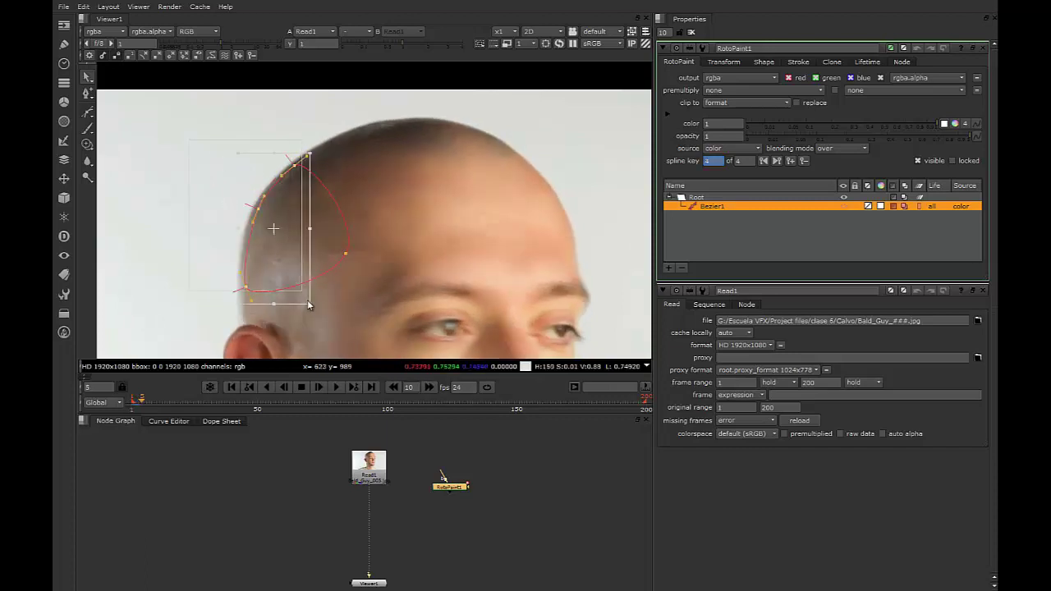
left_click_drag(274, 253, 268, 253)
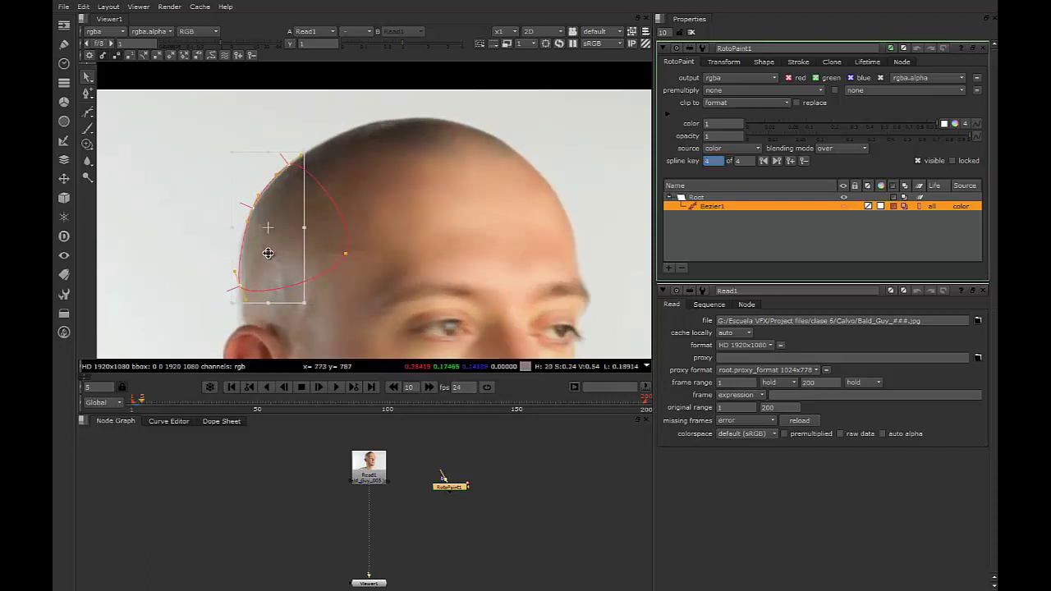
left_click(195, 220)
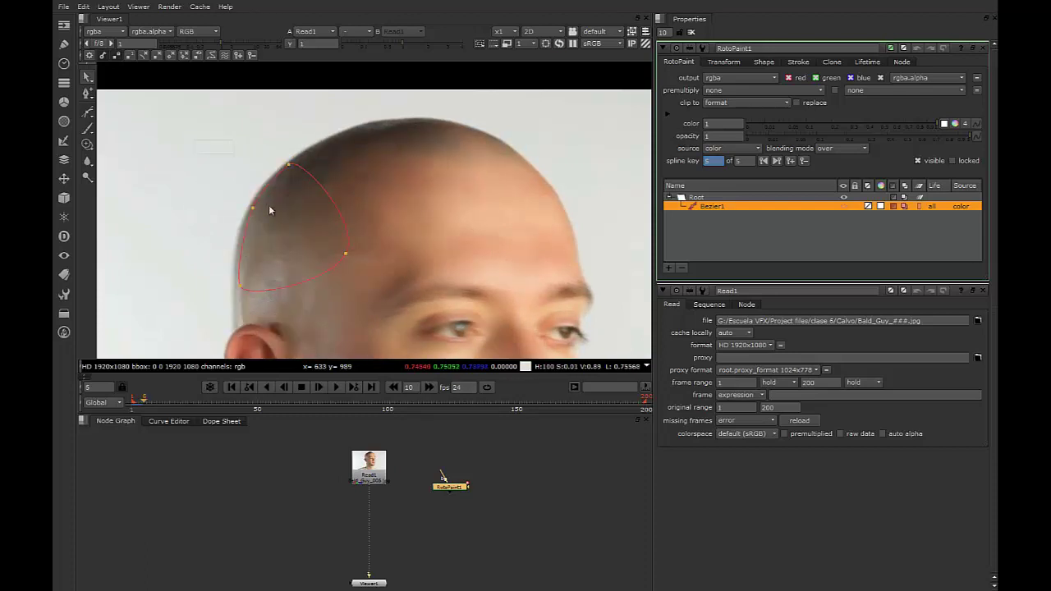
At frame 6, move and slightly scale the three contour points to fit the back of the head, undoing the excess transforms
left_click_drag(194, 141, 305, 303)
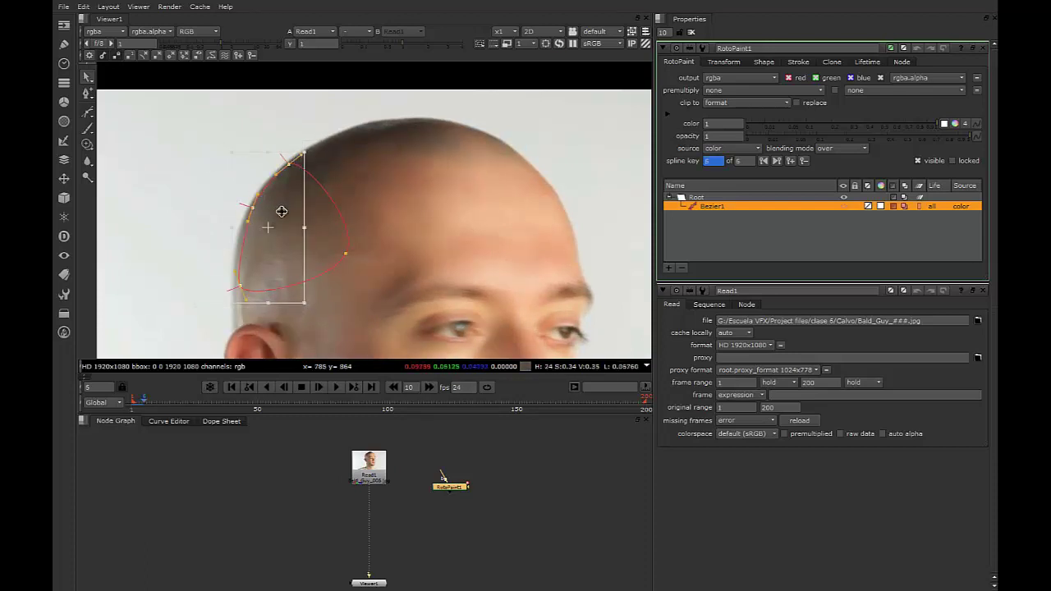
left_click_drag(281, 211, 275, 213)
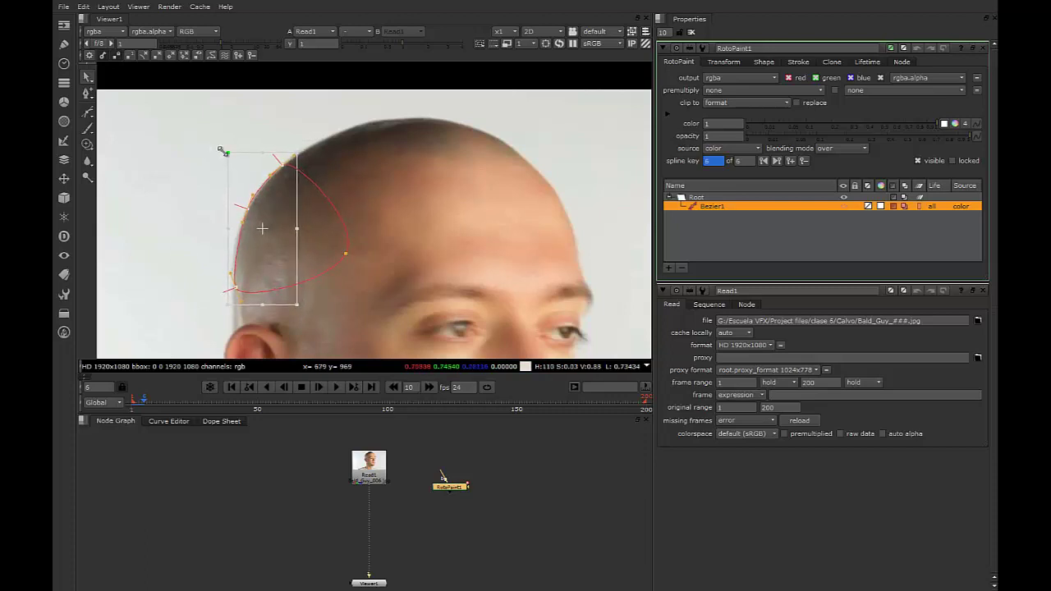
left_click_drag(222, 153, 153, 206)
key("ctrl+z")
key("ctrl+z")
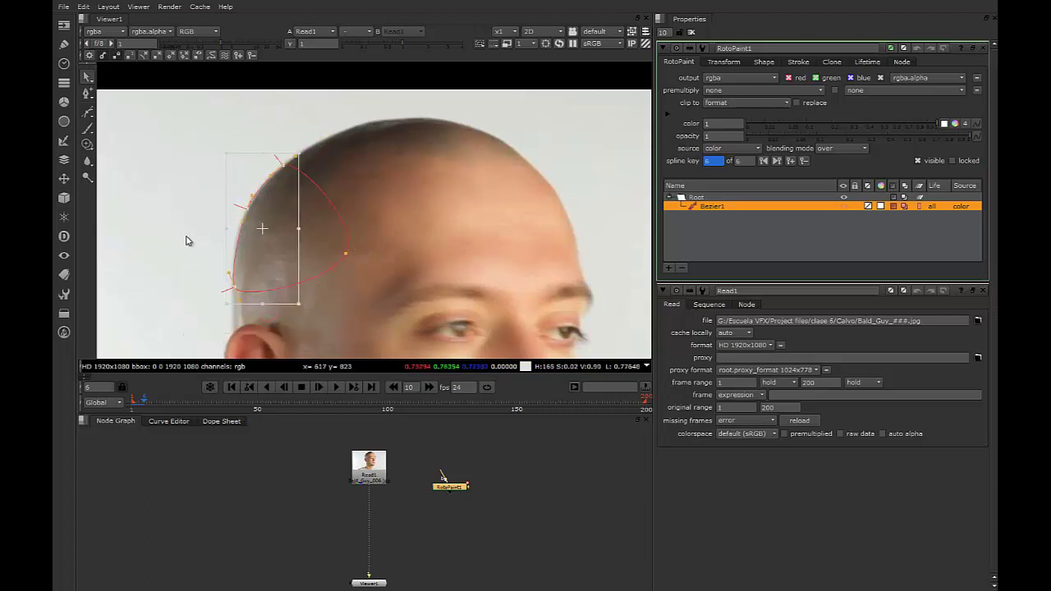
left_click(179, 184)
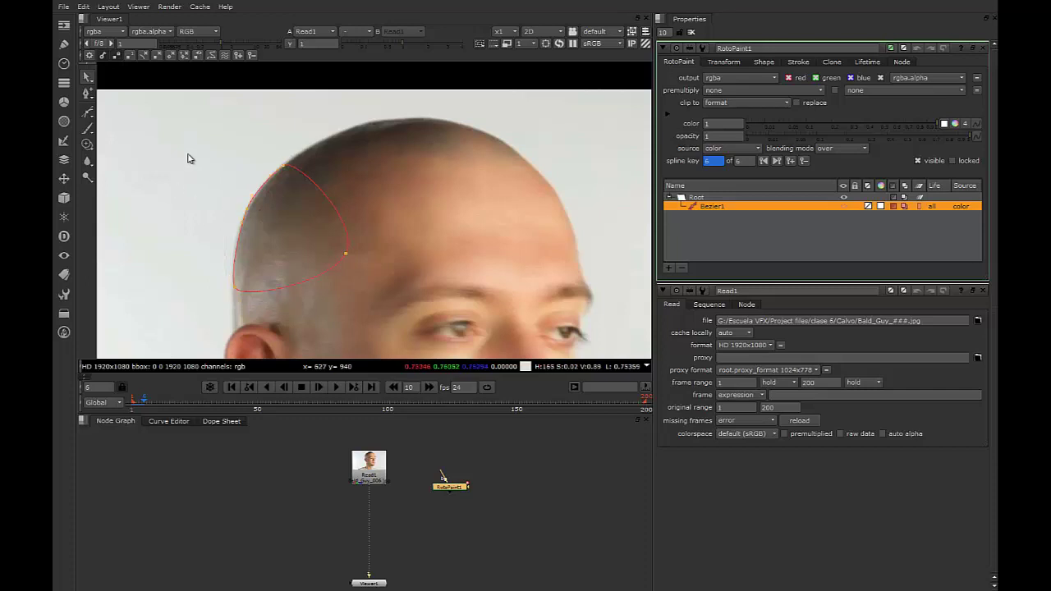
At frame 6, try rotating all four Bezier points together with the transform box, and undo the rotation
left_click_drag(172, 128, 377, 301)
left_click(375, 304)
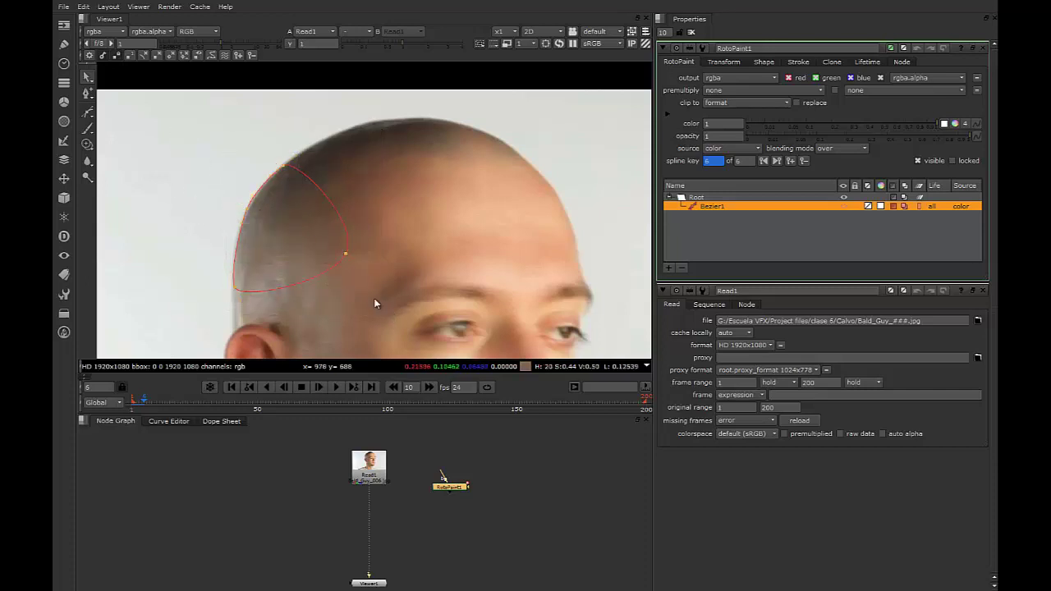
left_click_drag(174, 137, 402, 316)
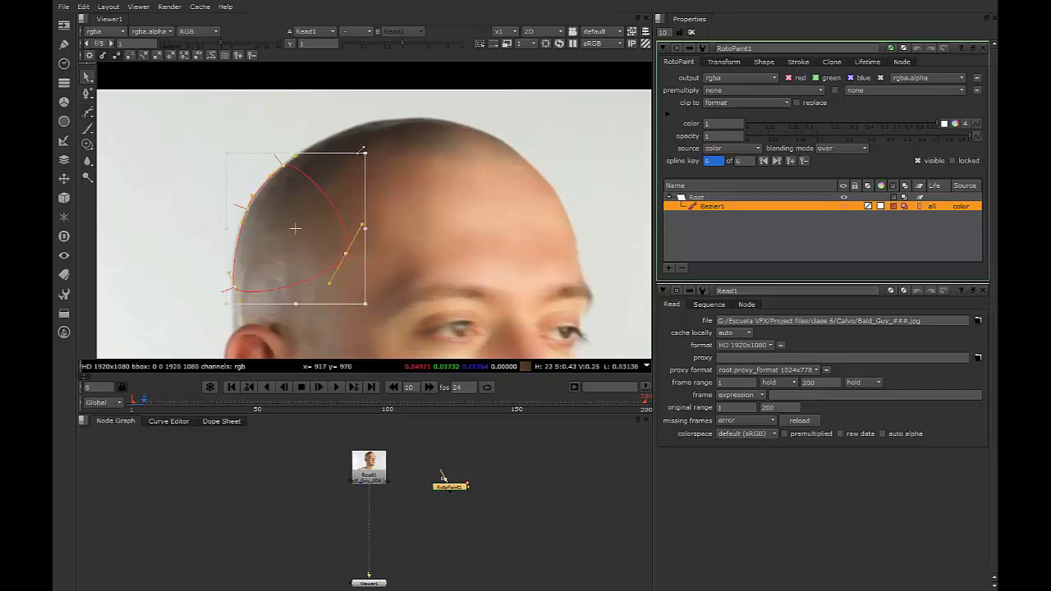
left_click_drag(371, 150, 335, 118)
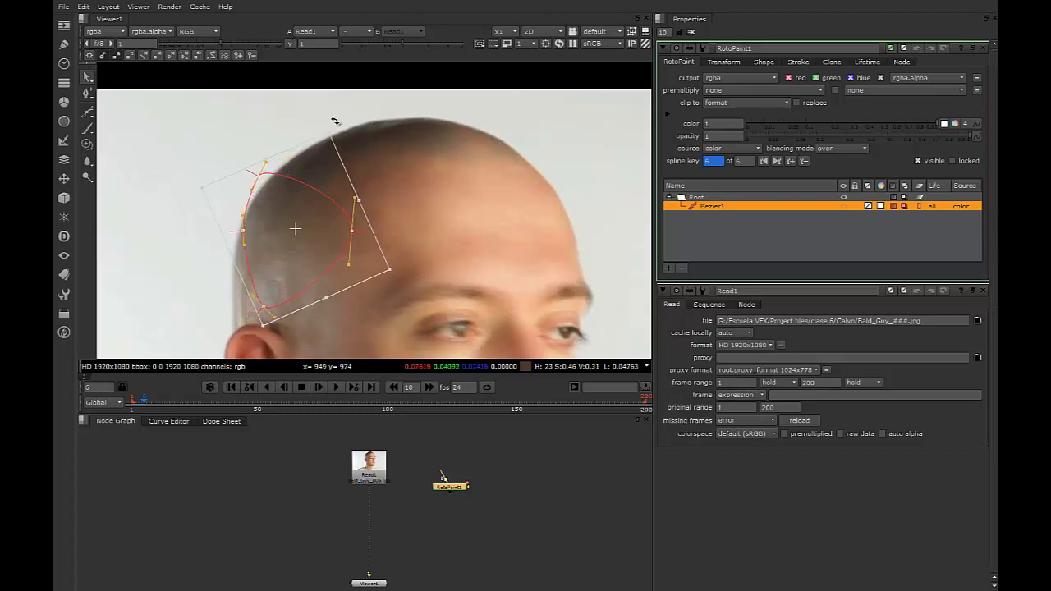
left_click(177, 123)
left_click(260, 191)
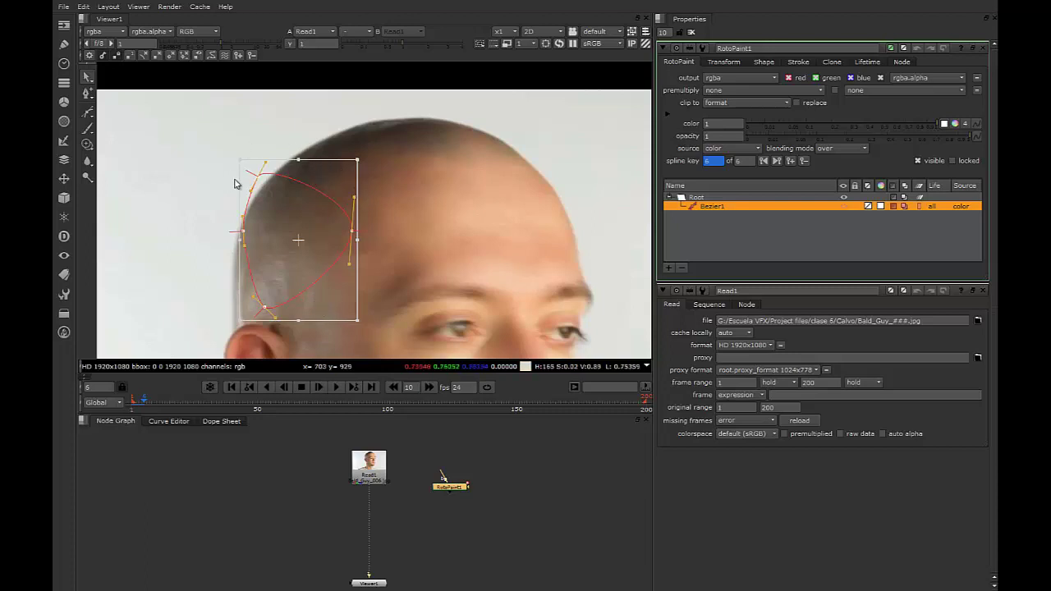
left_click(197, 172)
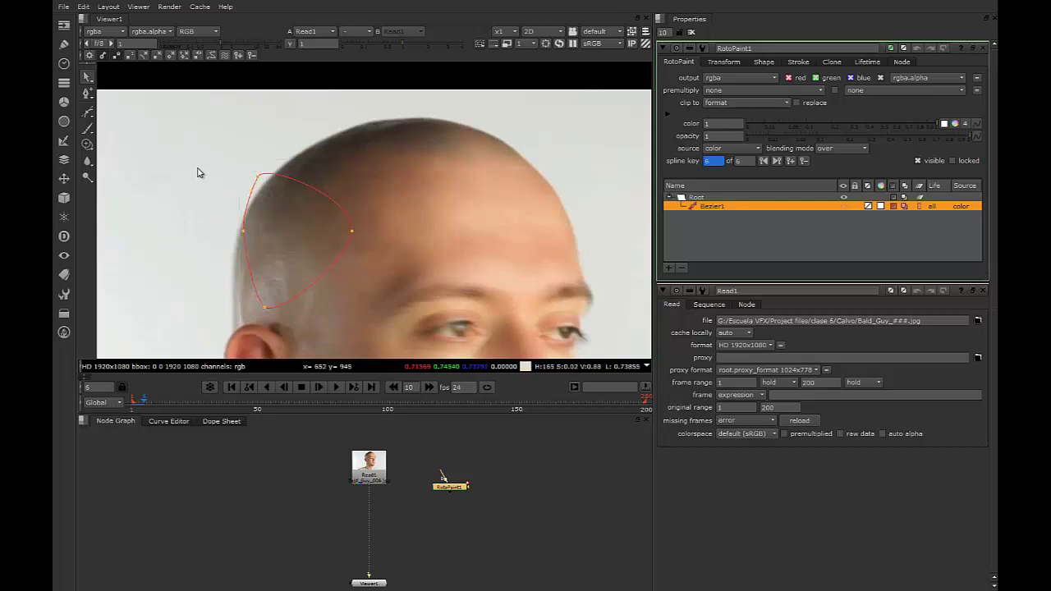
left_click_drag(226, 146, 388, 353)
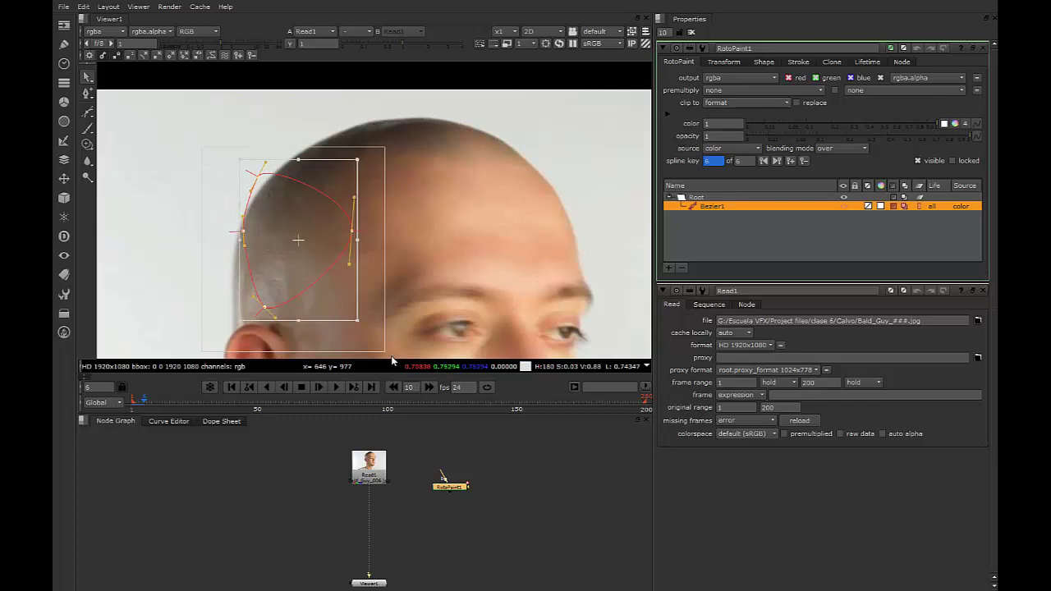
left_click(184, 189)
key("ctrl+z")
left_click(188, 177)
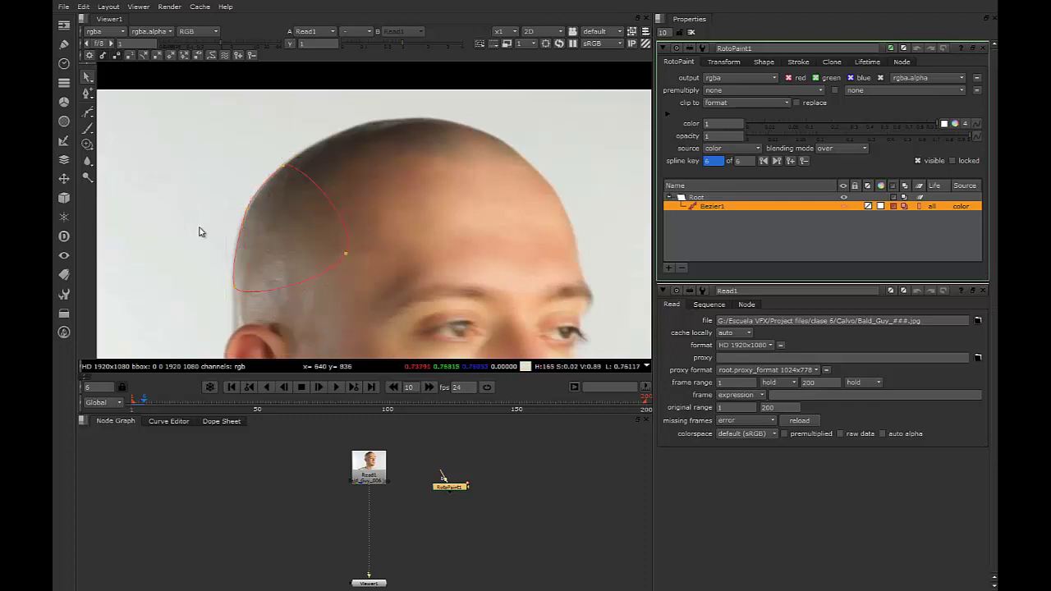
Compare the Bezier with the following frame, and at frame 7 move its three contour points together onto the back of the head
left_click(248, 209)
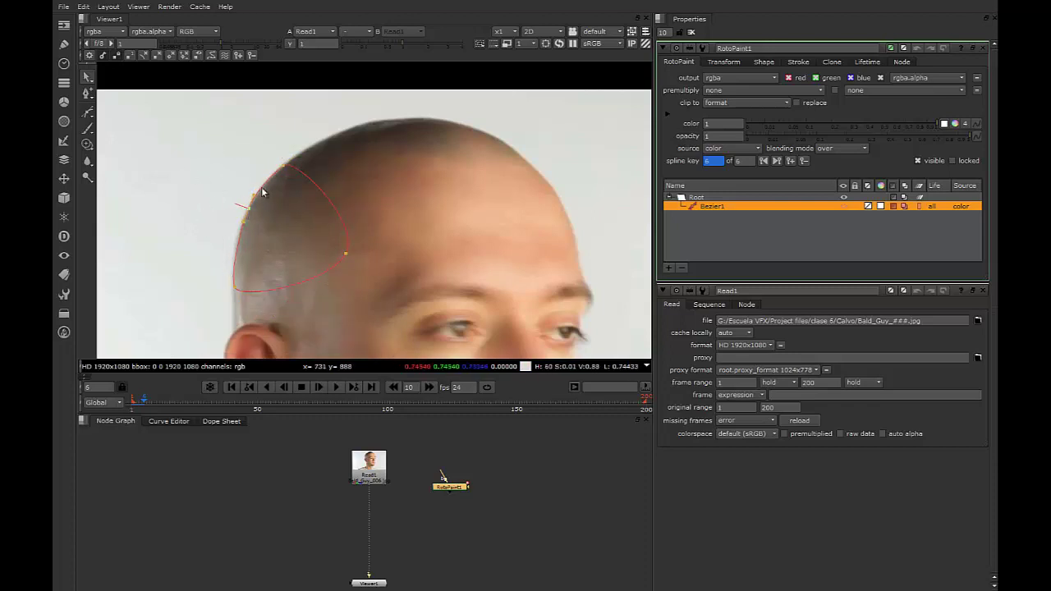
key("Right")
key("Left")
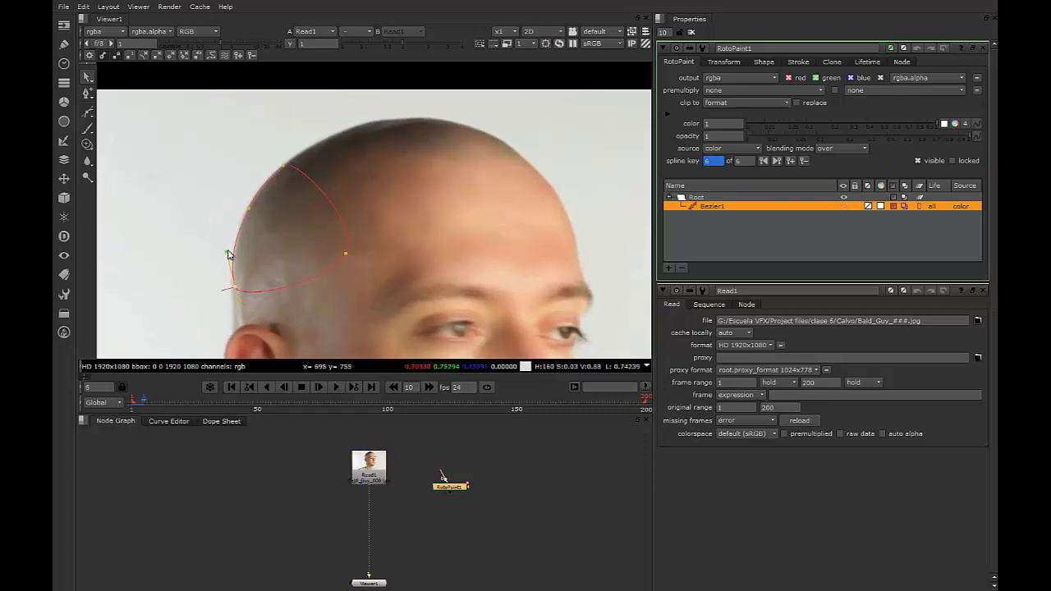
key("Right")
left_click_drag(196, 148, 298, 311)
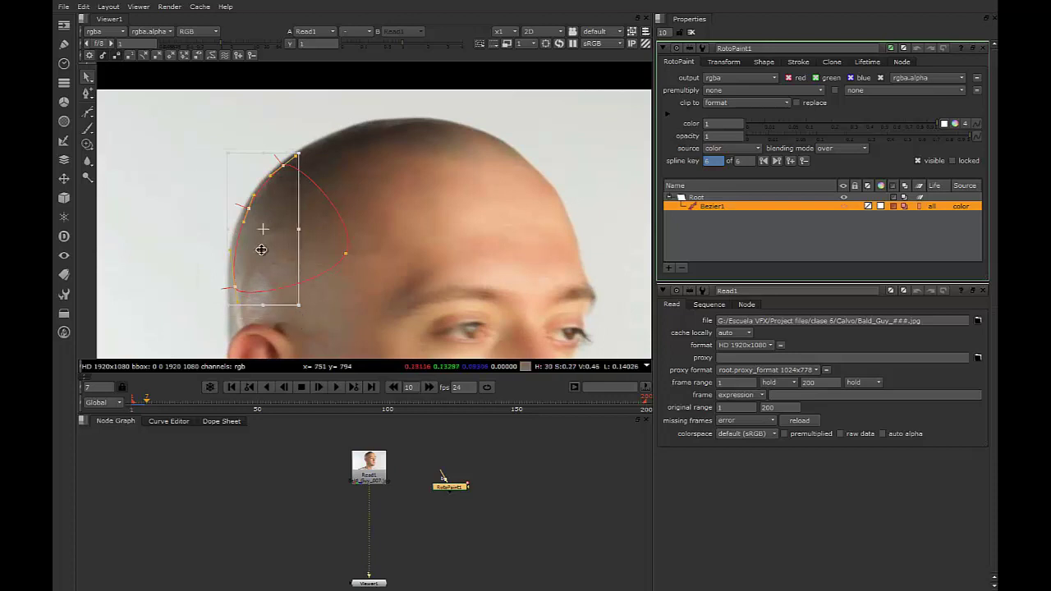
left_click_drag(262, 249, 291, 315)
left_click(185, 165)
At frame 8, move the three contour points as a group and refine the middle and uppermost points on the head's edge
key("Right")
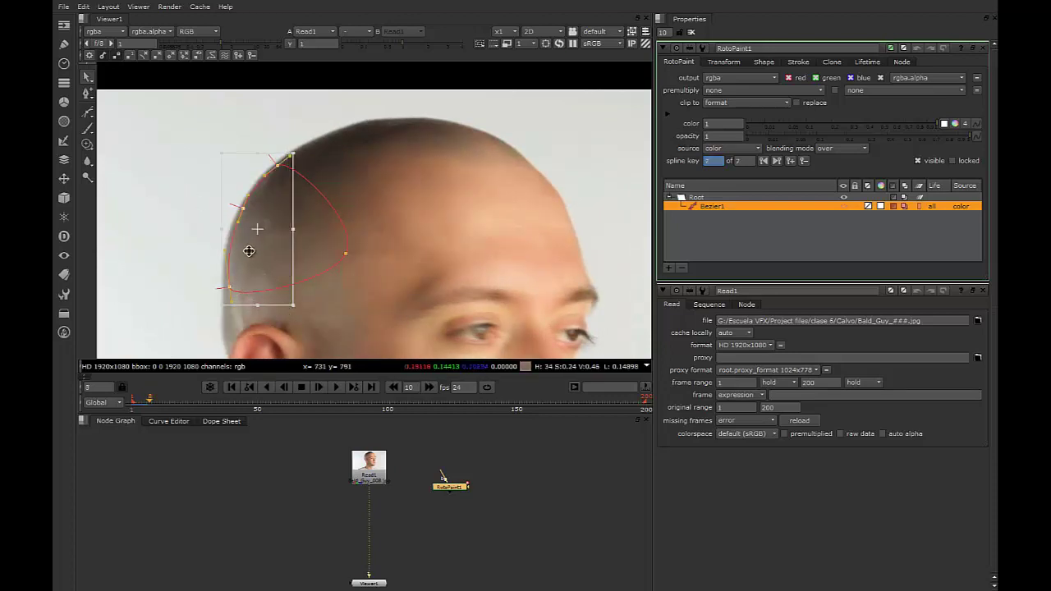
left_click_drag(249, 252, 244, 252)
left_click(161, 101)
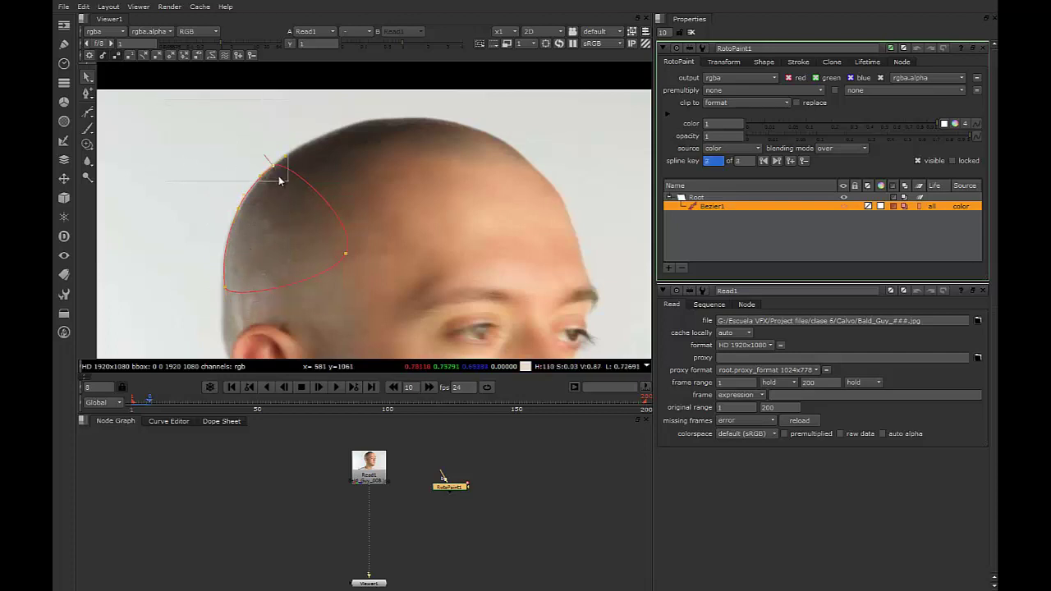
left_click(240, 212)
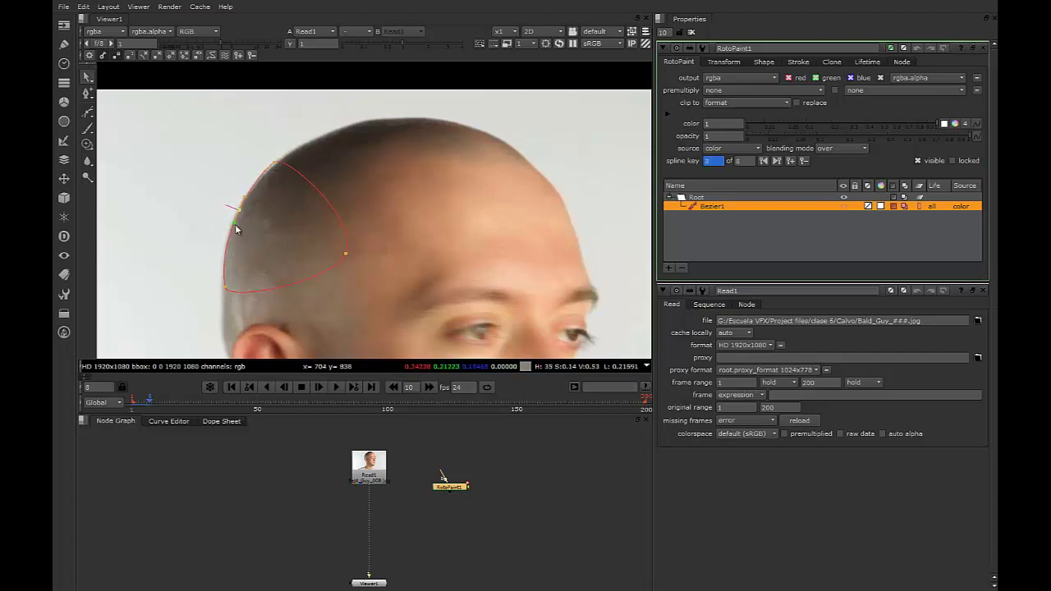
left_click(273, 163)
Step back to frame 1 and forward to frame 8 to review how the Bezier follows the back of the head
key("Left")
key("Left")
key("Left")
key("Left")
key("Left")
key("Left")
key("Left")
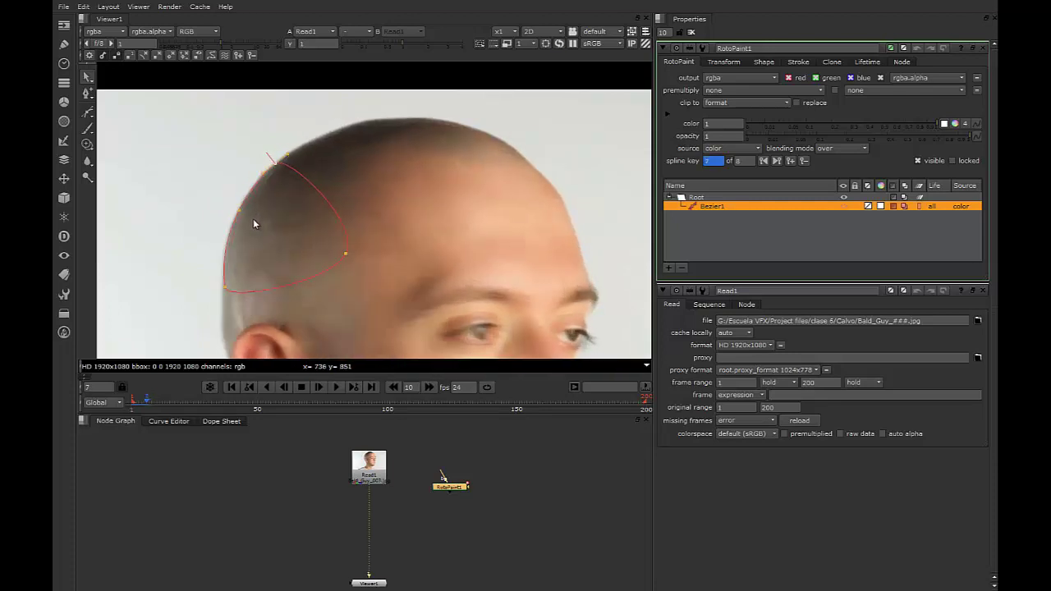
key("Right")
key("Right")
key("Right")
key("Right")
key("Right")
key("Right")
key("Right")
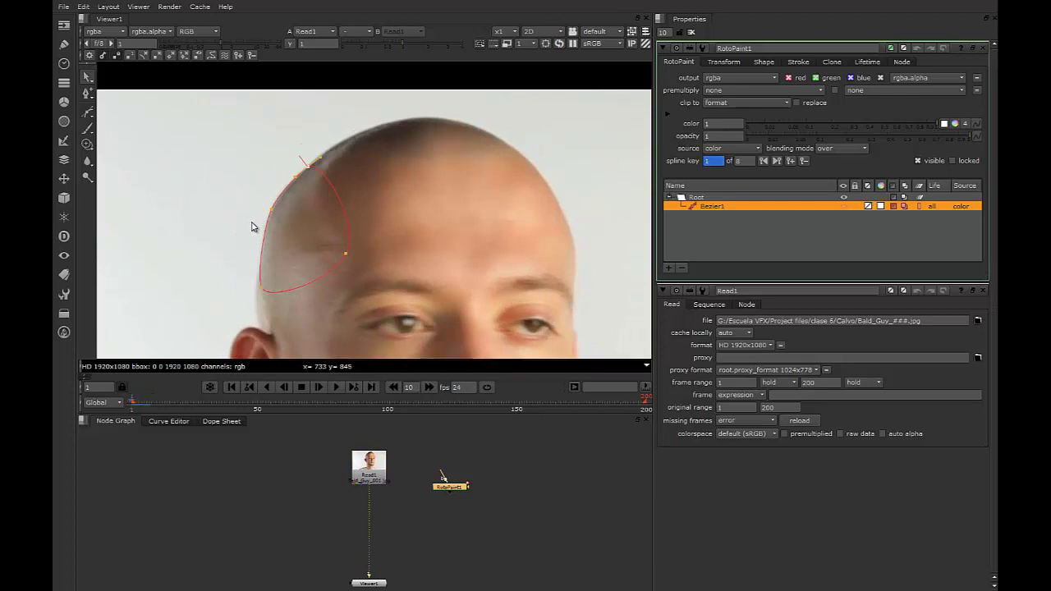
key("Right")
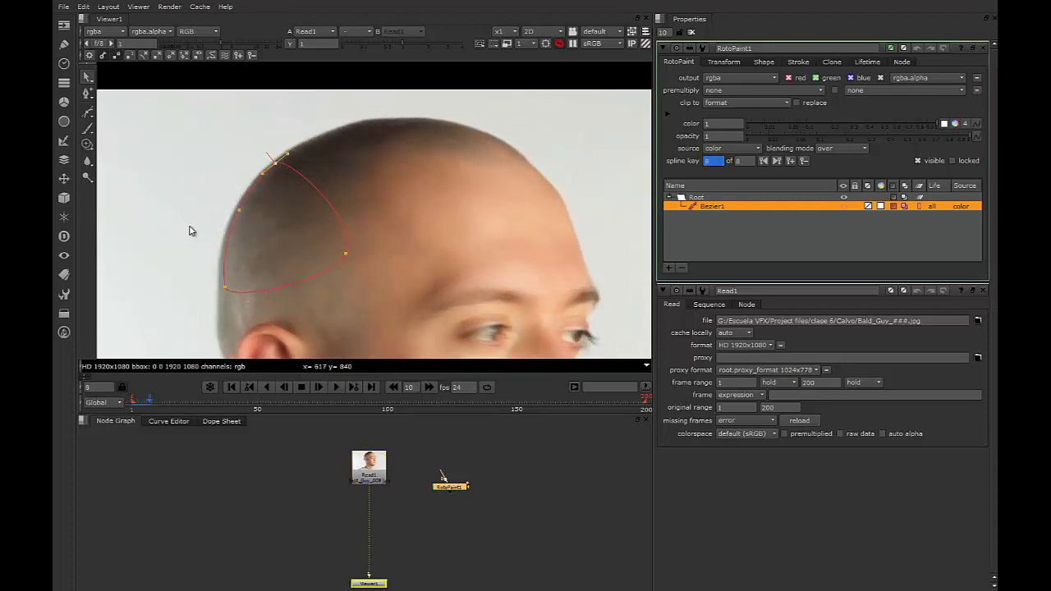
key("Left")
At frame 9, move the three contour points together onto the head's edge and adjust the lowest one
key("Right")
left_click_drag(286, 304, 212, 150)
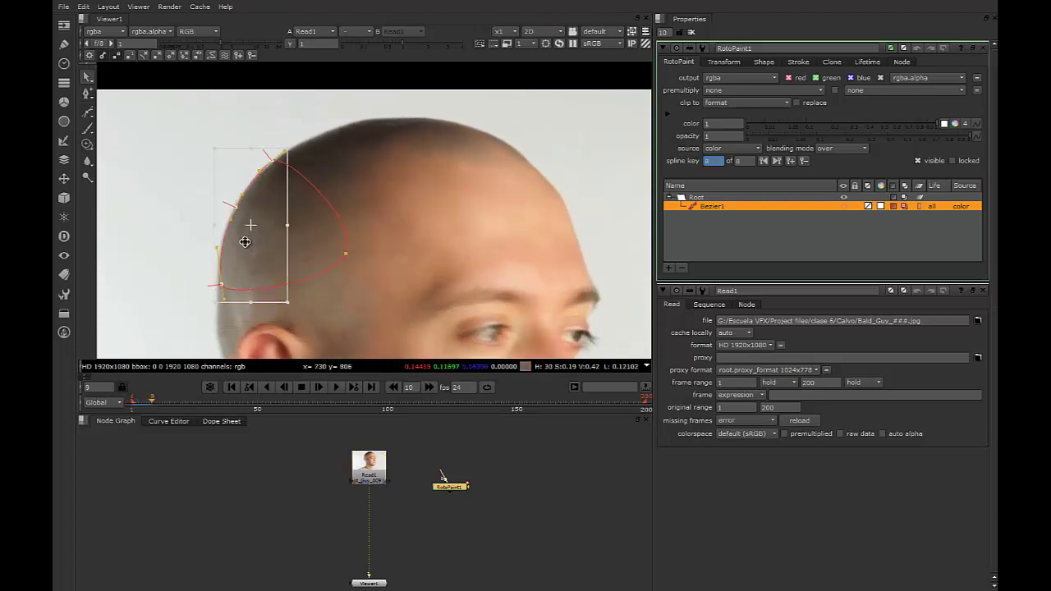
left_click_drag(244, 243, 246, 244)
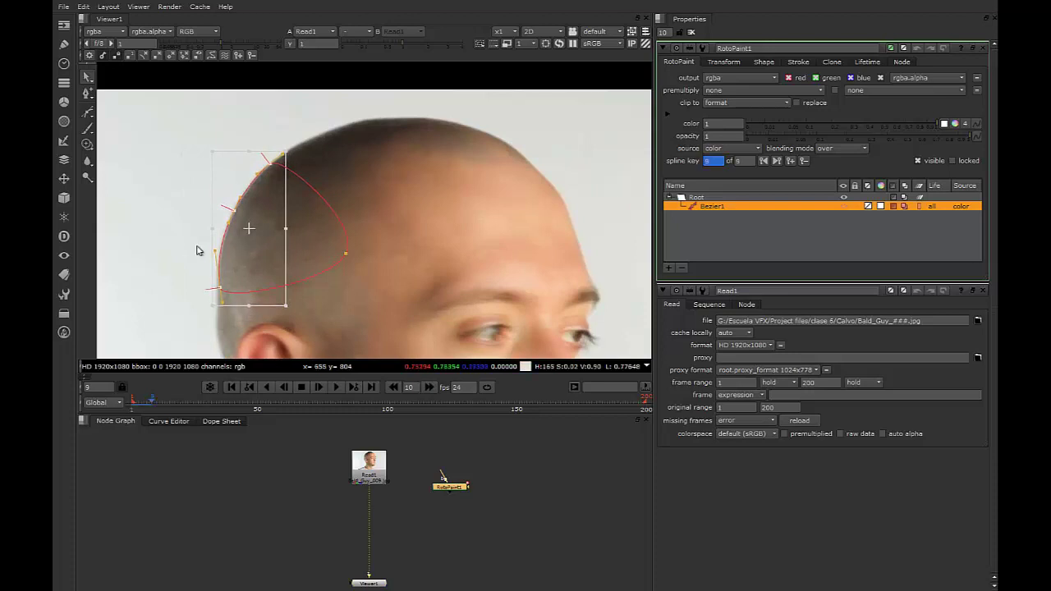
left_click_drag(156, 249, 229, 296)
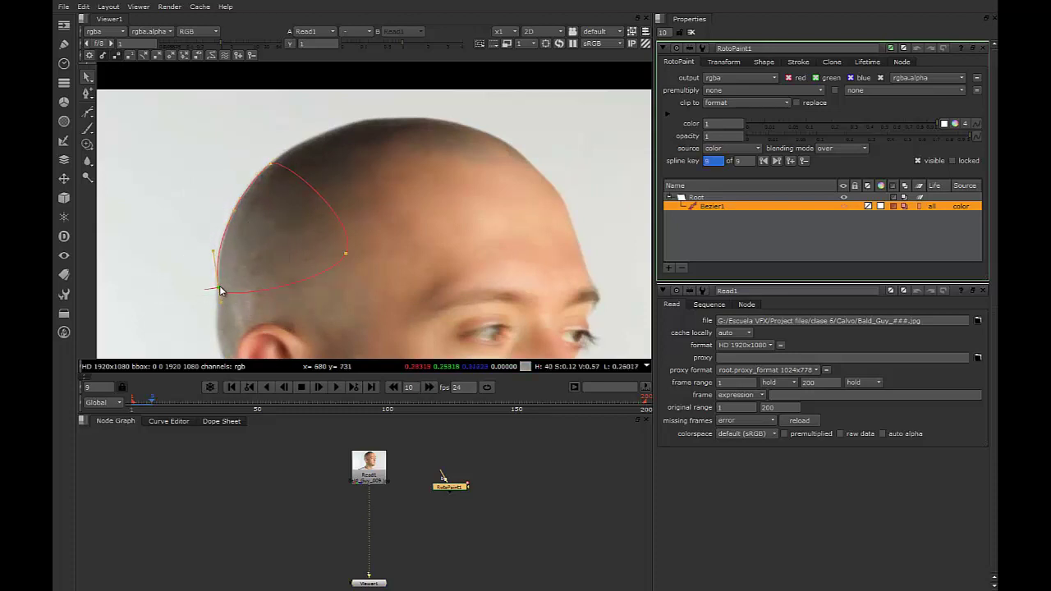
At frame 10, shift the three contour points as a group and nudge the lowest point onto the back of the head
key("Right")
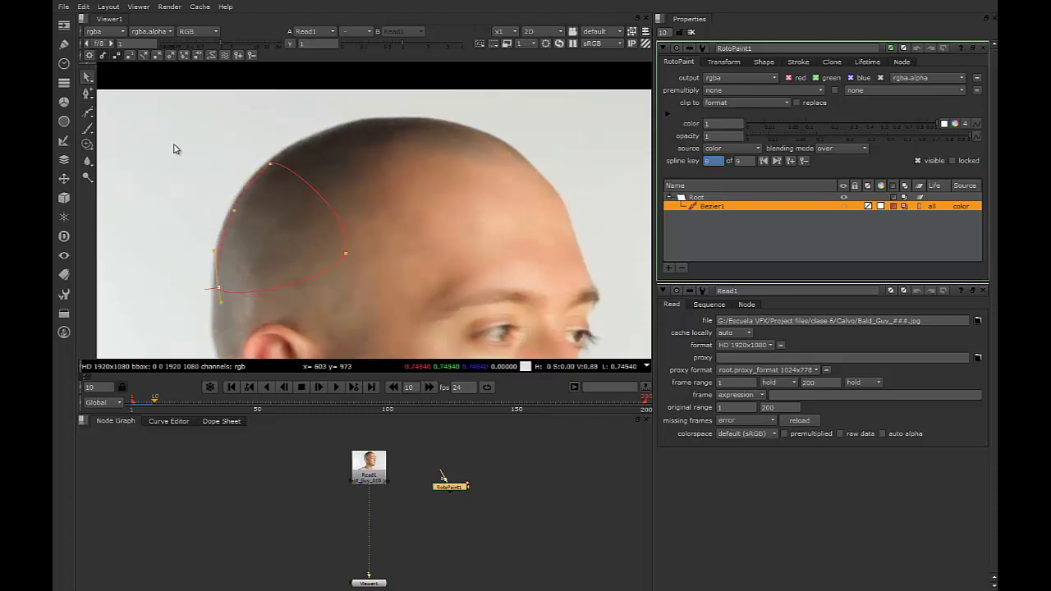
left_click_drag(166, 129, 322, 335)
left_click_drag(251, 259, 243, 260)
left_click(165, 239)
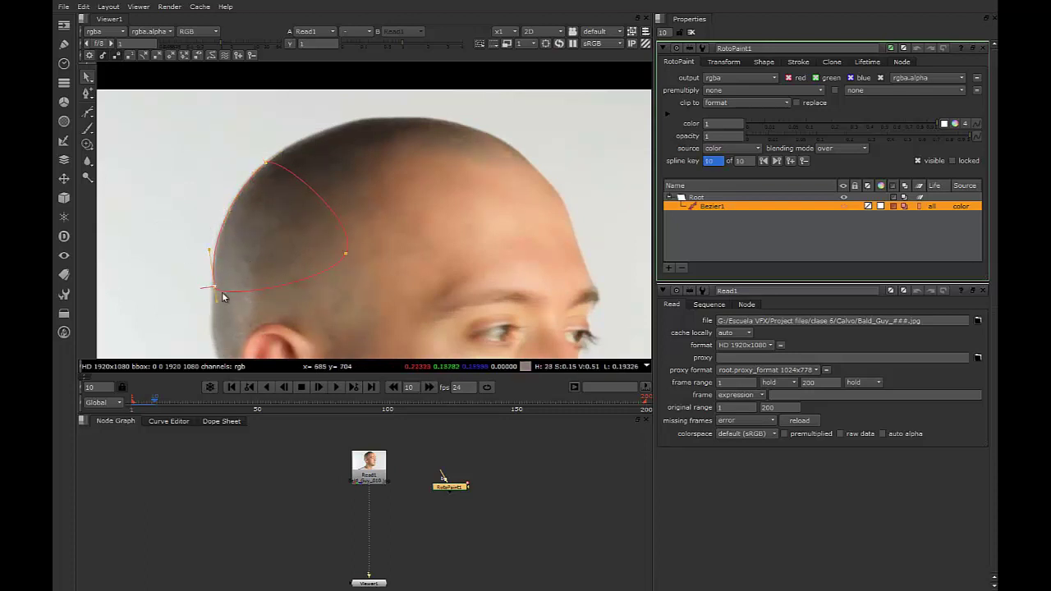
left_click(215, 289)
left_click_drag(216, 289, 214, 288)
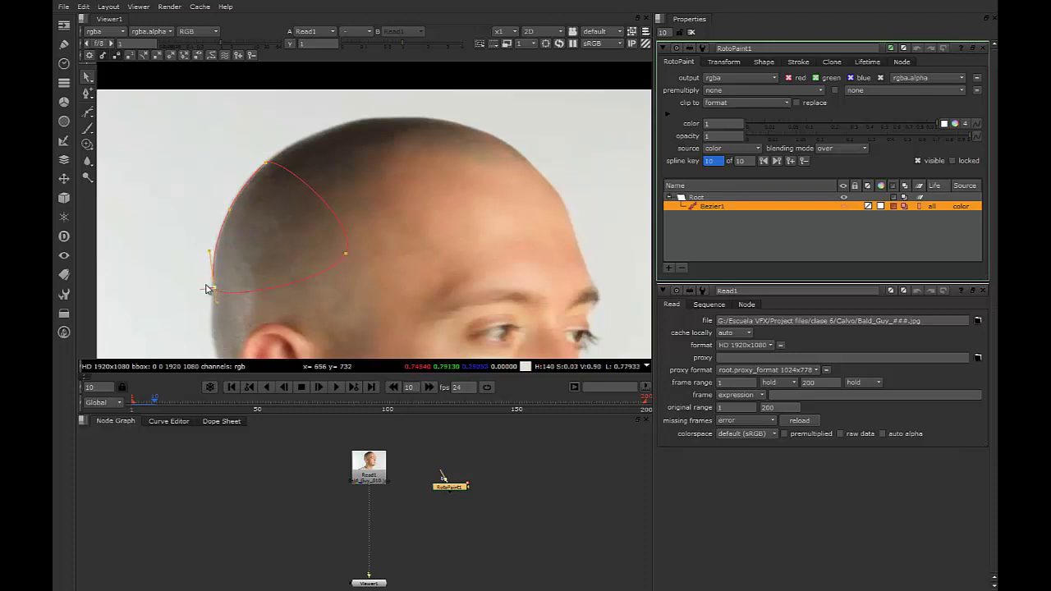
At frame 11, move the Bezier's three contour points together onto the shifted back edge of the head
key("Right")
left_click_drag(170, 133, 300, 359)
left_click_drag(249, 267, 210, 290)
left_click(210, 307)
At frame 12, move the three contour points as a group and fine-tune the lowest point on the head's edge
key("Right")
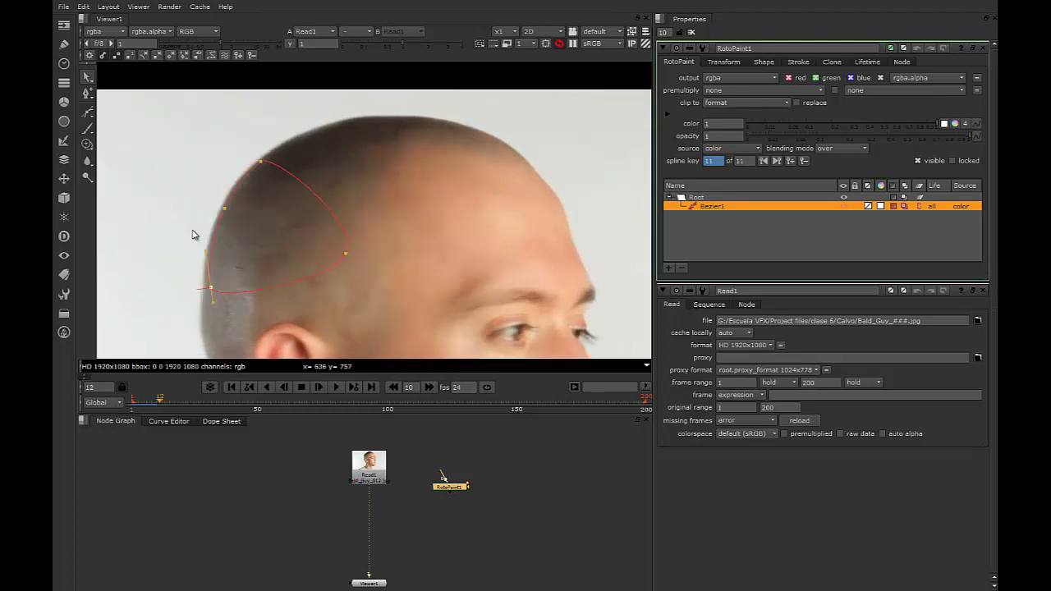
left_click_drag(160, 139, 291, 325)
left_click_drag(244, 254, 240, 257)
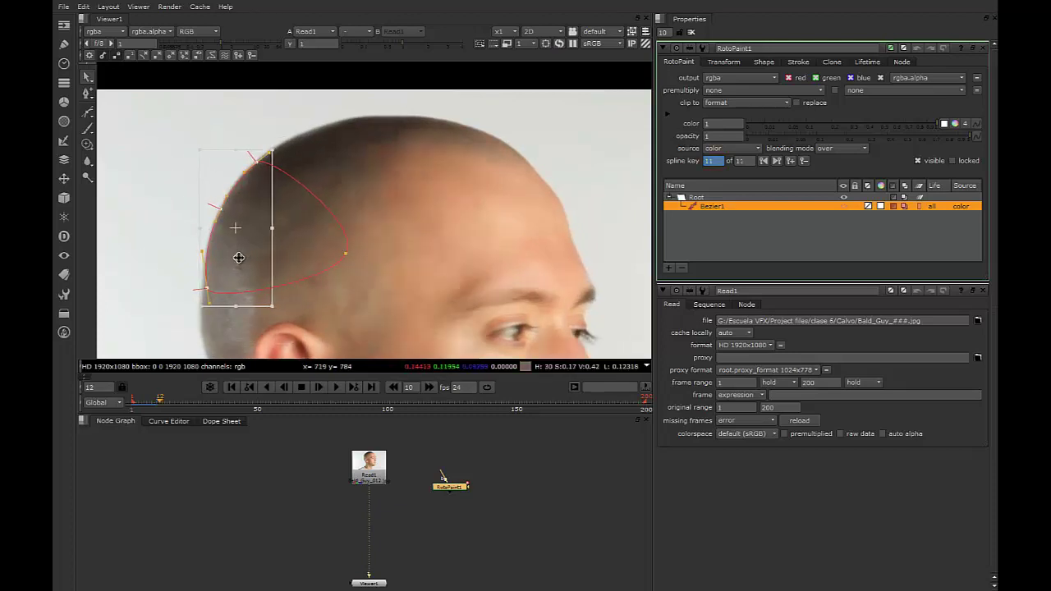
left_click(207, 292)
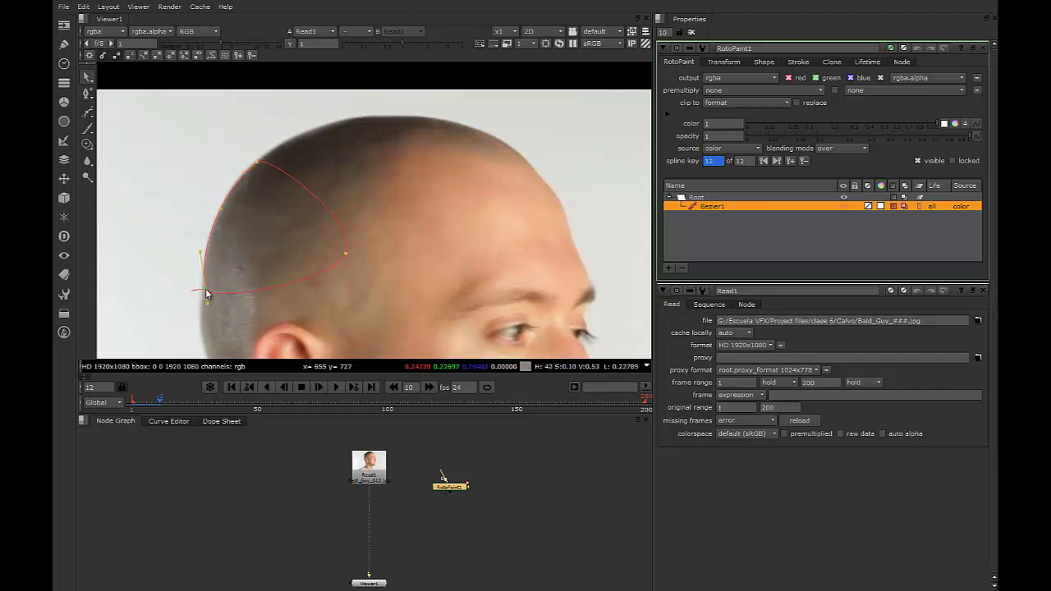
At frame 13, shift the three contour points together onto the back of the head and refine the lowest point
key("Right")
left_click_drag(160, 134, 287, 306)
left_click_drag(241, 266, 234, 265)
left_click(199, 294)
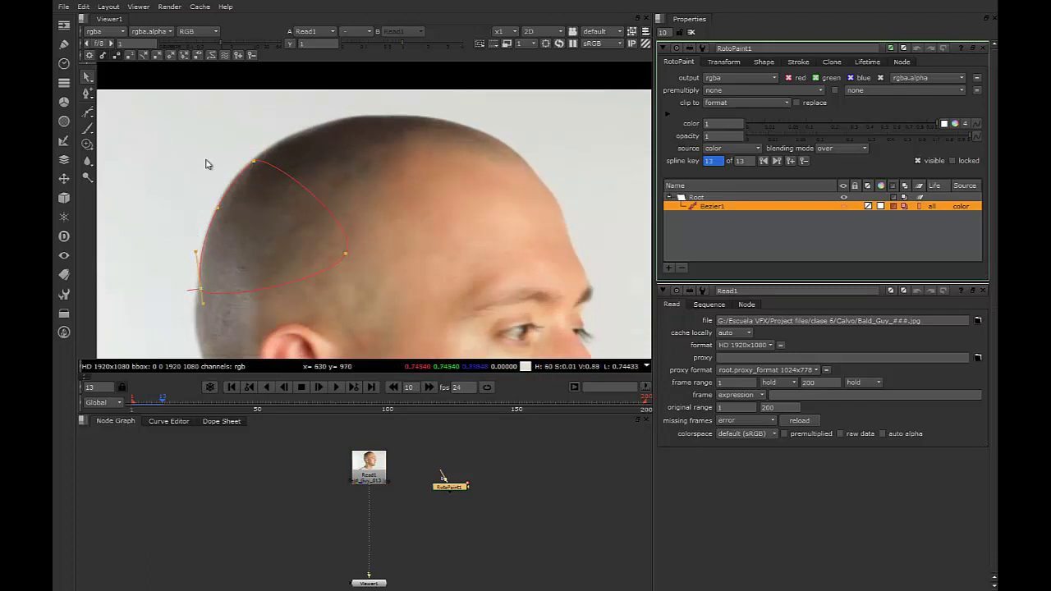
At frame 14, refit the uppermost, lowest and middle contour points individually to the back edge of the head
key("Right")
left_click_drag(161, 145, 279, 283)
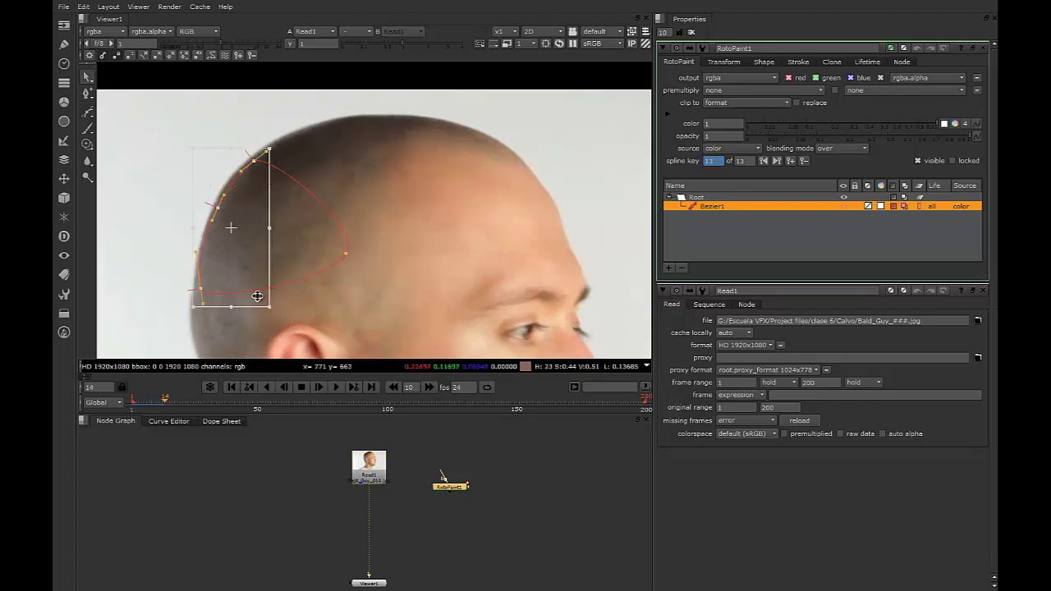
left_click(186, 127)
left_click(255, 168)
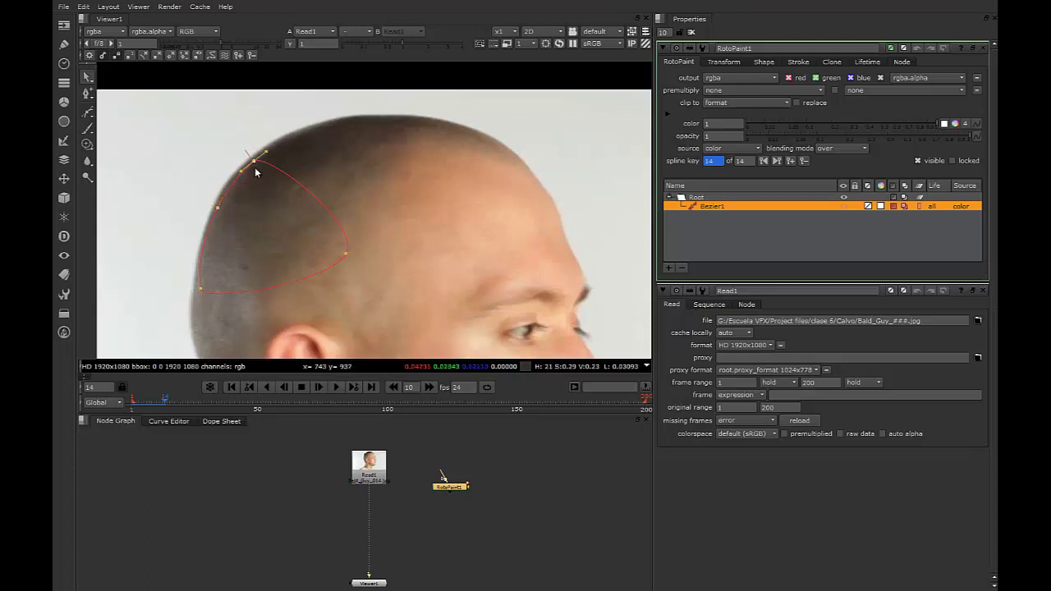
left_click_drag(254, 165, 252, 161)
left_click(198, 289)
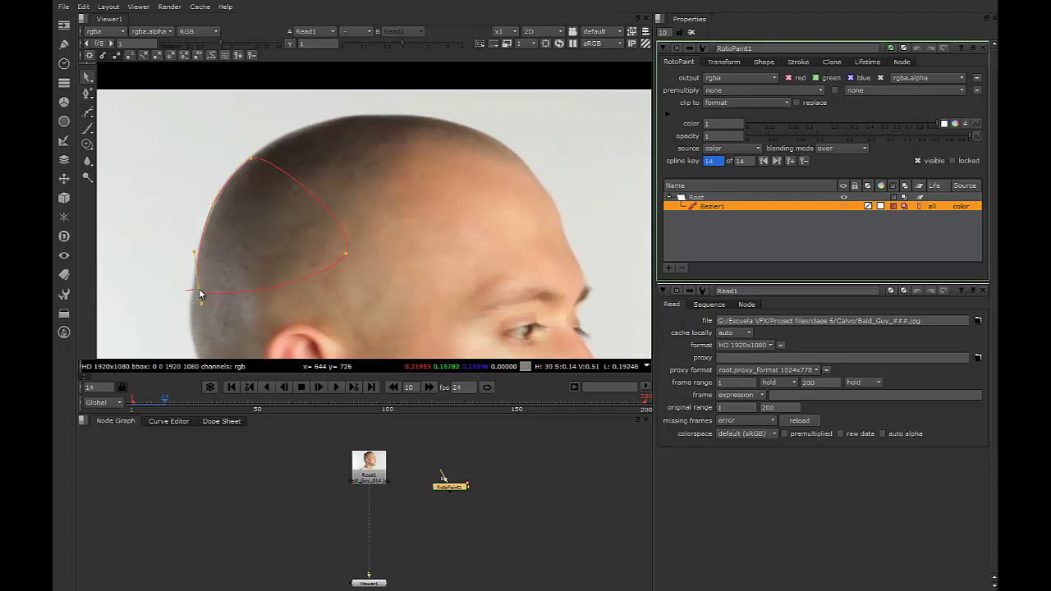
left_click(211, 206)
At frame 15, move the three contour points as a group and refine each of them against the head's edge
key("Right")
left_click_drag(288, 317, 289, 319)
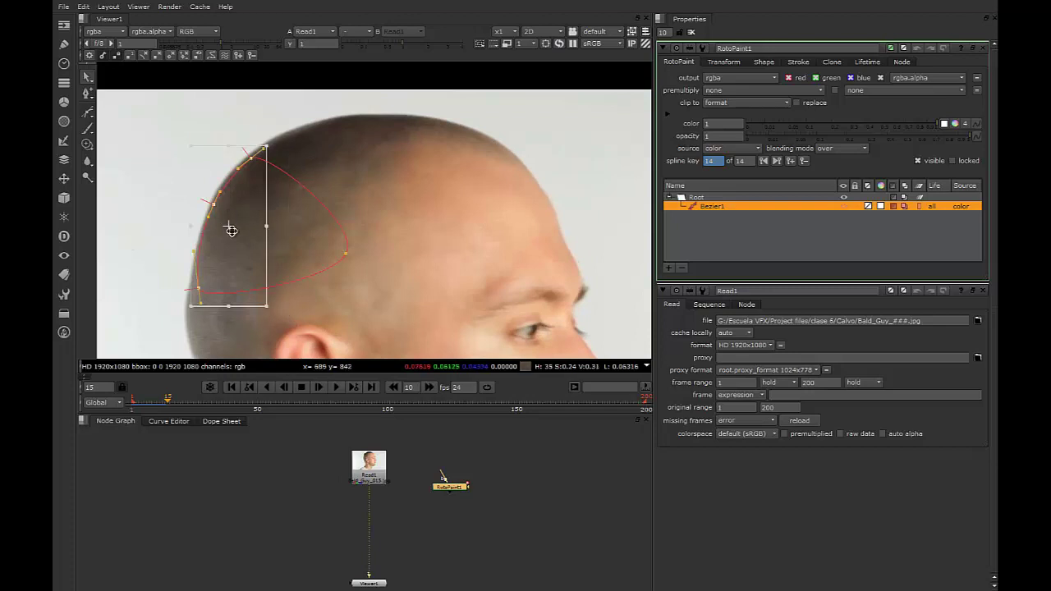
left_click_drag(231, 230, 232, 232)
left_click_drag(164, 141, 258, 182)
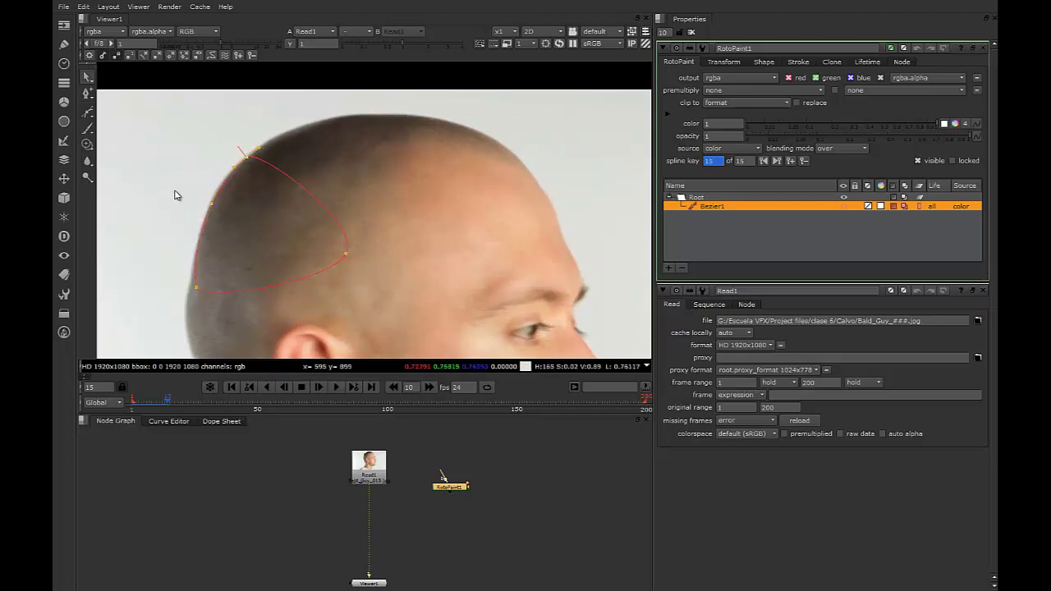
left_click(212, 205)
left_click_drag(171, 268, 195, 288)
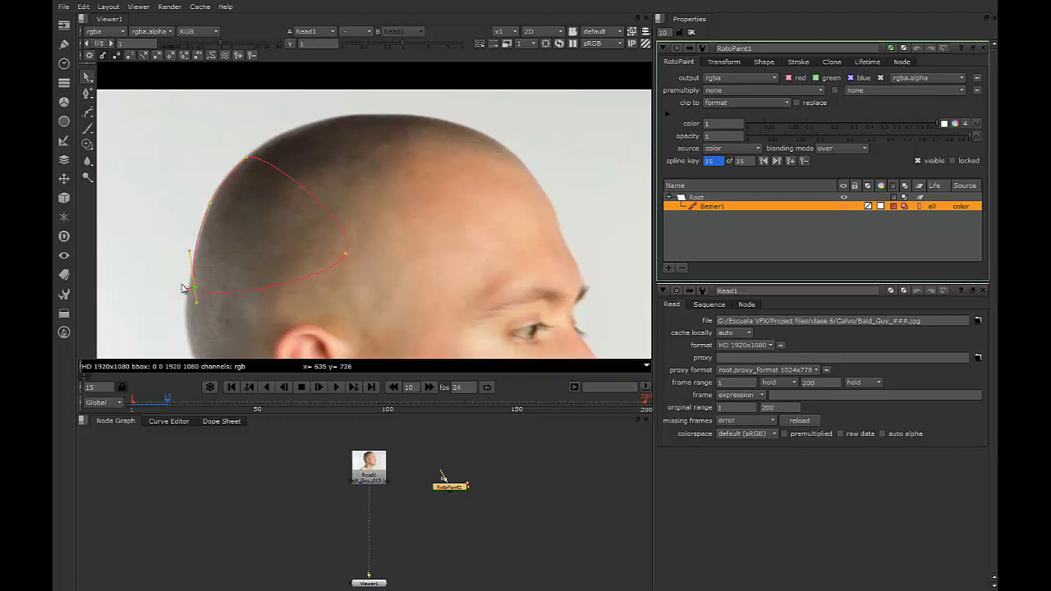
At frame 16, fit the two upper contour points to the head's edge and move the lowest point outward onto it
key("Right")
left_click_drag(155, 132, 228, 195)
left_click(194, 288)
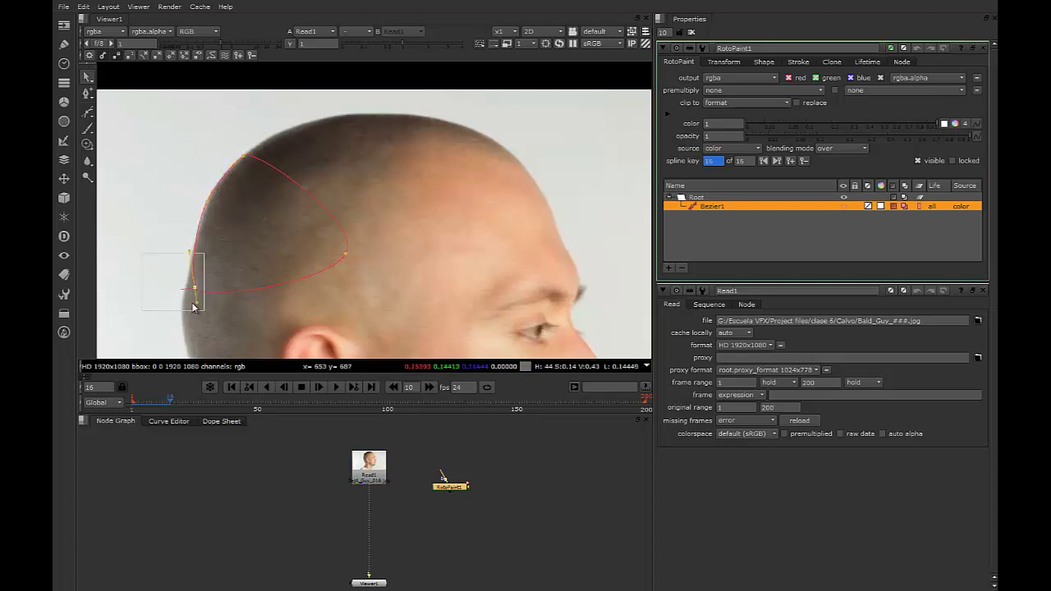
left_click_drag(196, 288, 193, 288)
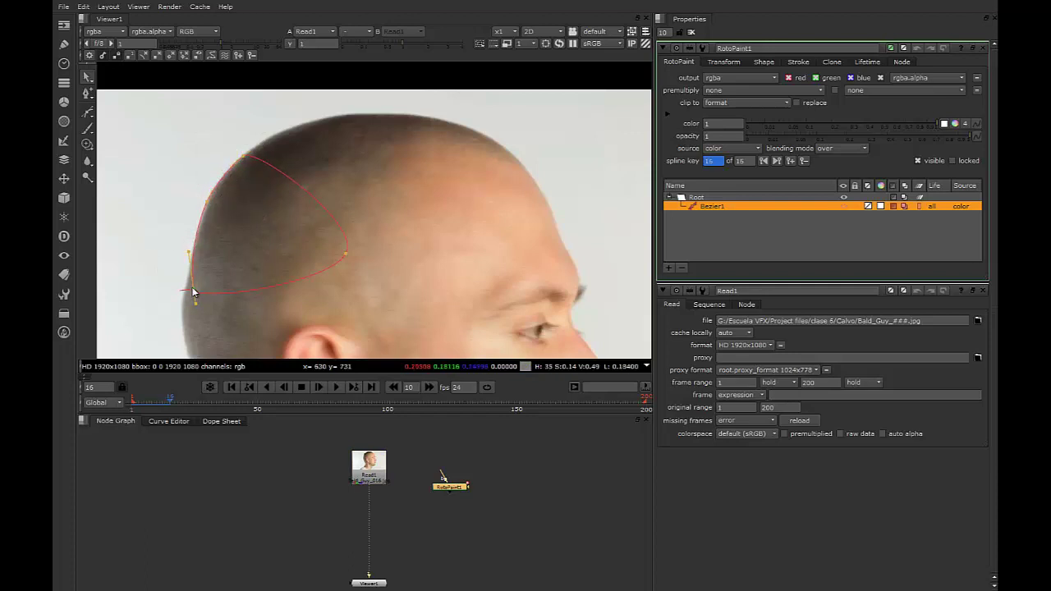
left_click(156, 217)
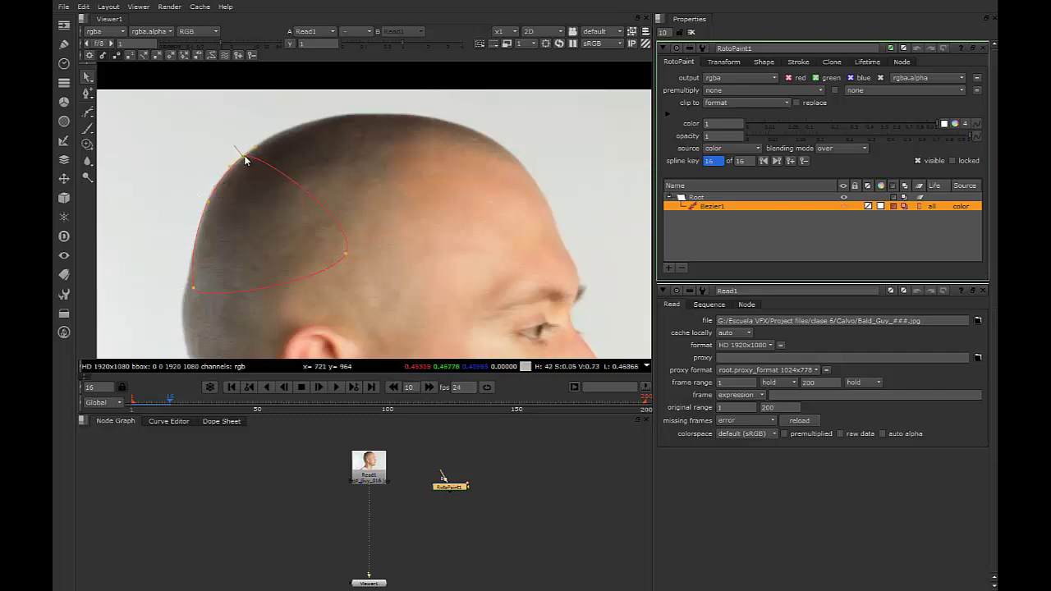
At frame 17, move the two upper contour points together onto the head's edge and adjust the lowest point separately
key("Right")
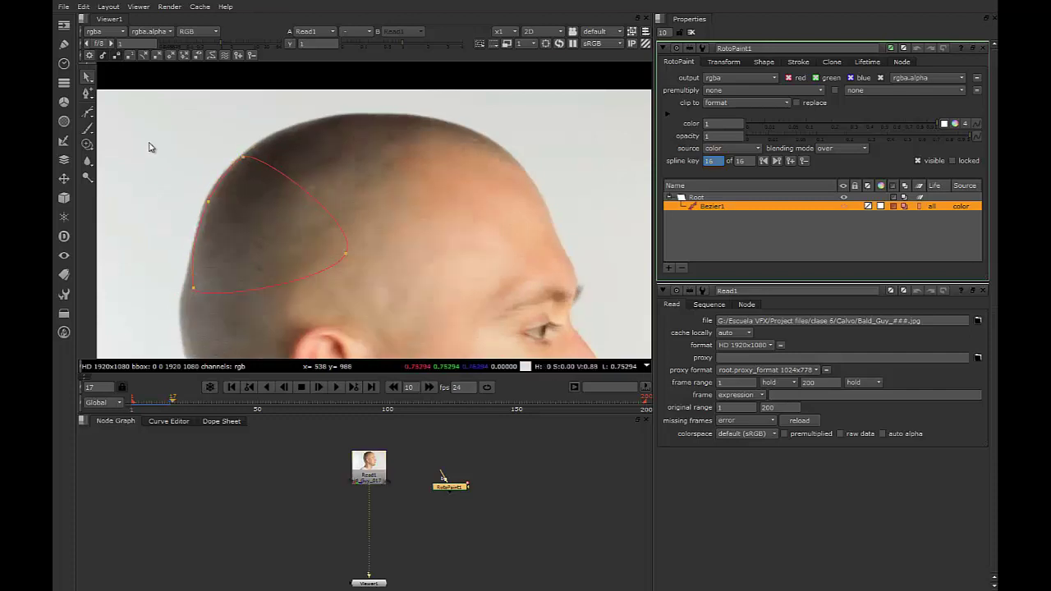
left_click_drag(143, 136, 274, 238)
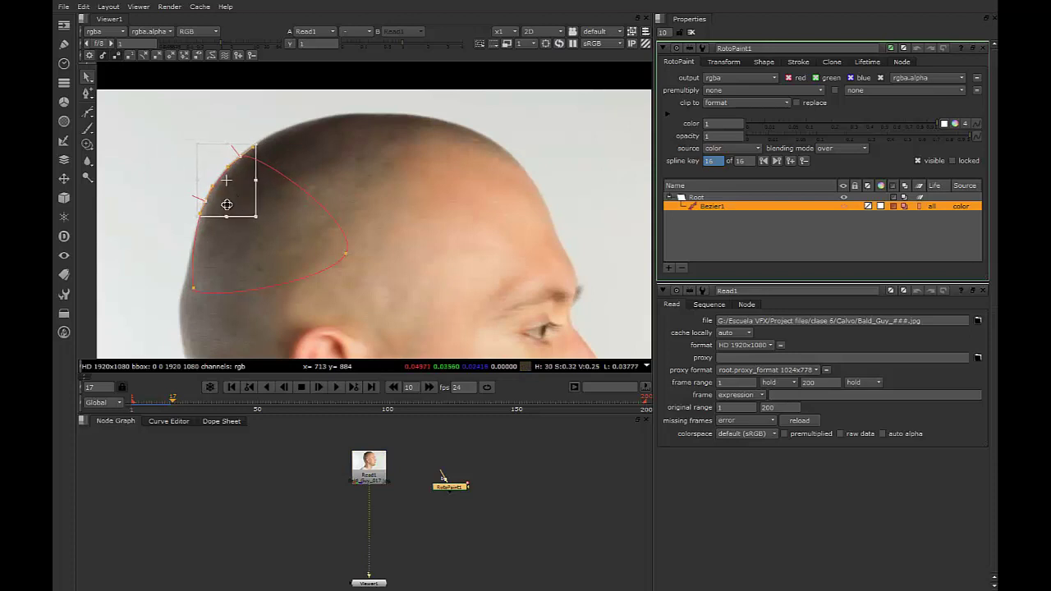
left_click(227, 205)
left_click(193, 288)
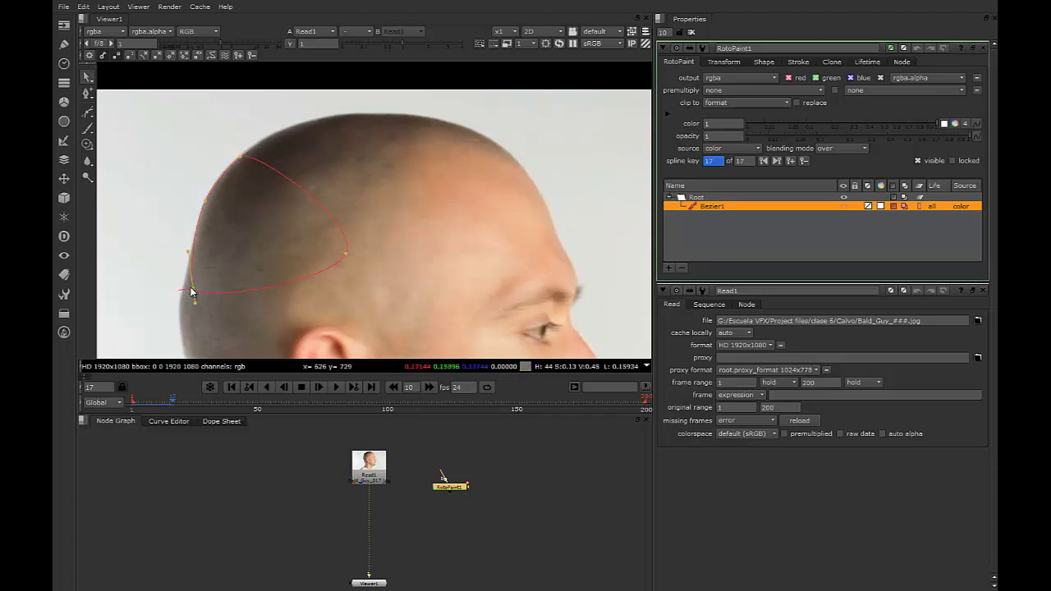
Refit the Bezier's two upper back points and lower back point to the rear edge of the head at frame 18
key("Right")
left_click_drag(151, 134, 259, 213)
left_click_drag(228, 183, 226, 183)
left_click(146, 233)
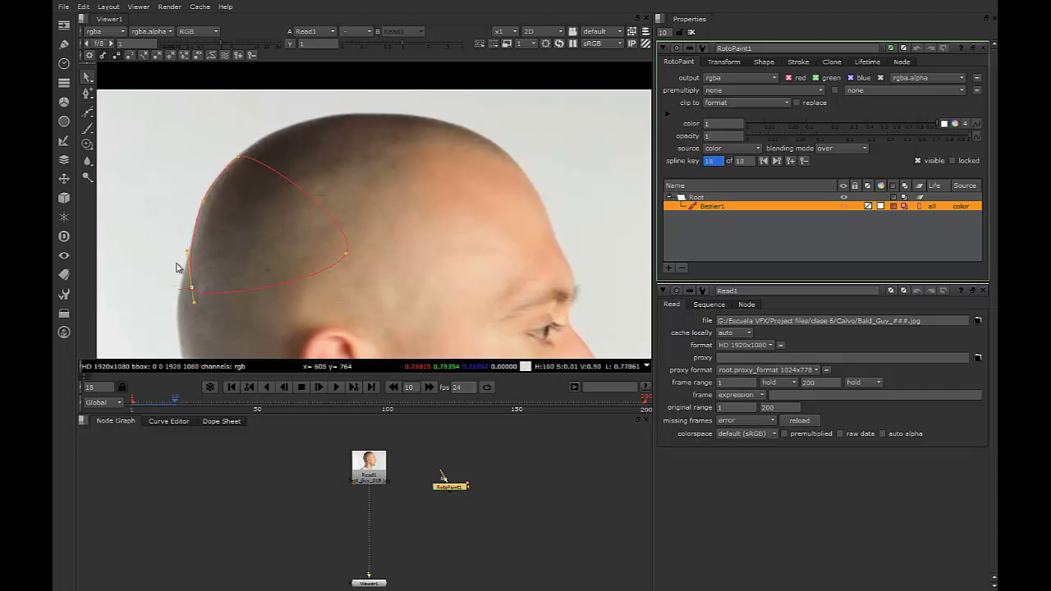
Reposition the Bezier's upper and lower back points along the rear scalp edge at frame 19 and check the fit up close
key("Right")
left_click_drag(156, 134, 227, 194)
left_click_drag(192, 288, 193, 289)
middle_click_drag(182, 228, 202, 214)
scroll(196, 243, "up", 3)
scroll(205, 220, "up", 1)
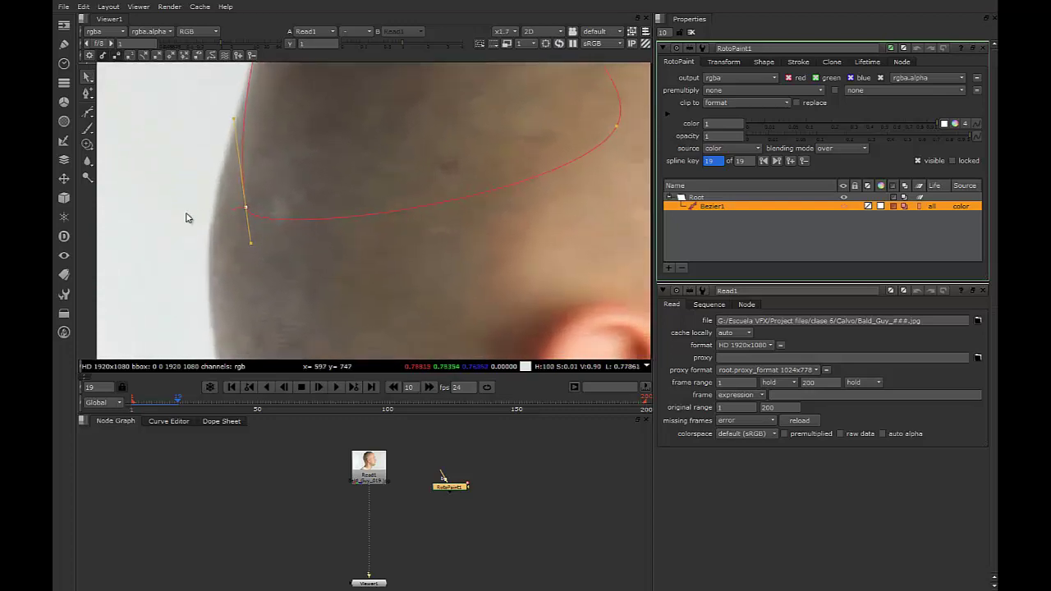
scroll(185, 206, "down", 5)
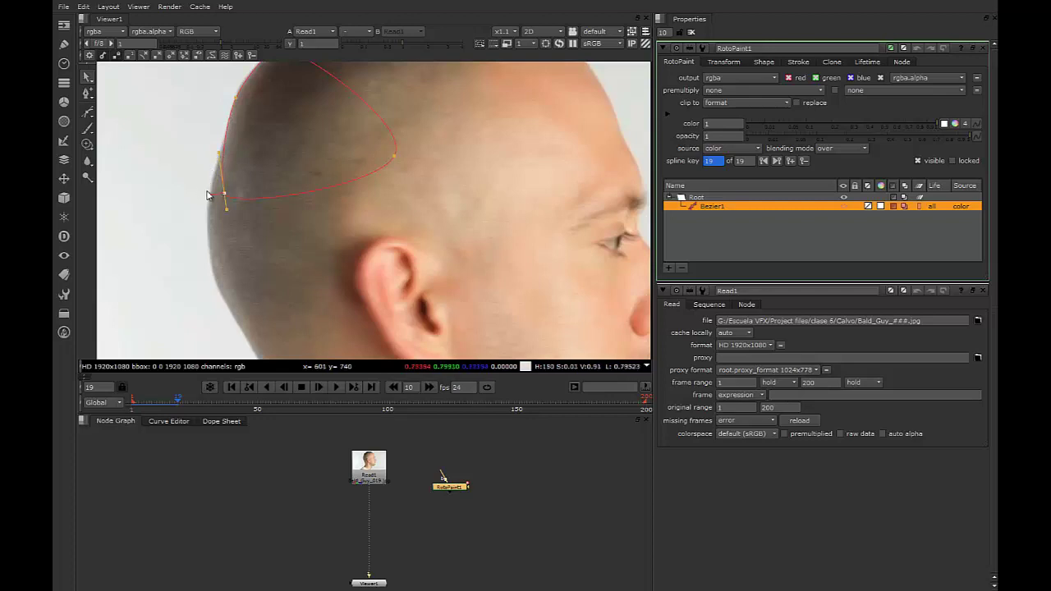
middle_click_drag(236, 205, 239, 272)
scroll(249, 256, "up", 2)
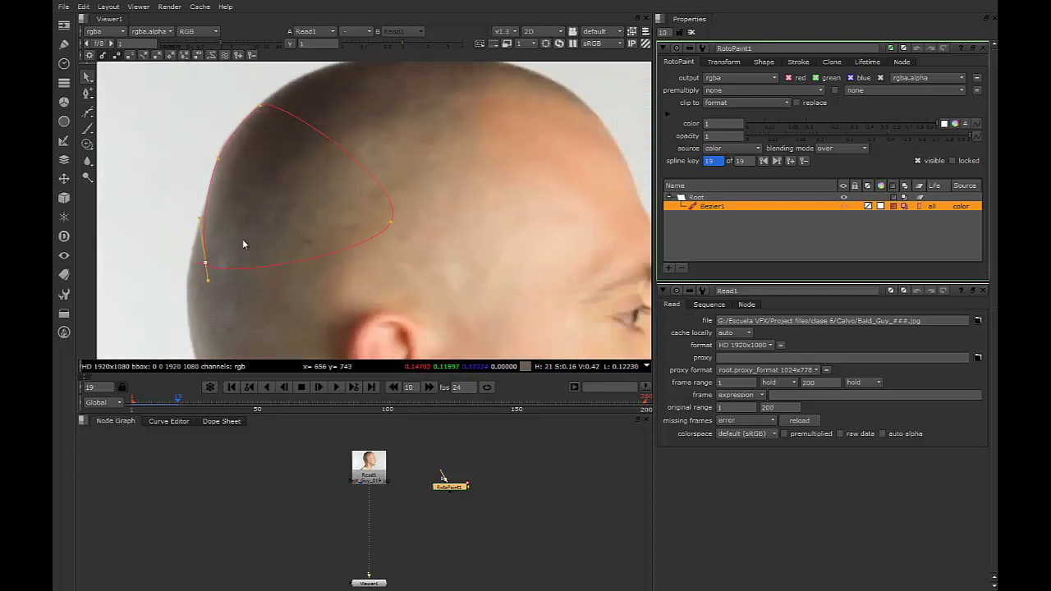
middle_click_drag(243, 234, 243, 274)
scroll(242, 273, "up", 1)
Adjust the Bezier's crown, middle back and lower back points to the head outline at frame 20
key("Right")
middle_click_drag(230, 237, 245, 224)
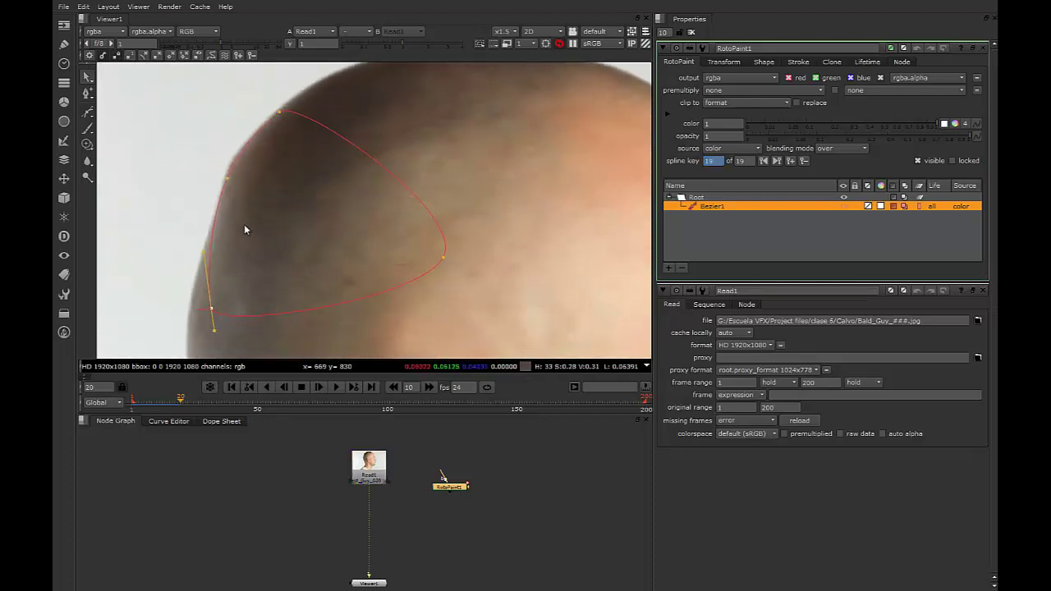
scroll(244, 224, "down", 1)
left_click_drag(238, 110, 273, 125)
left_click_drag(231, 185, 229, 178)
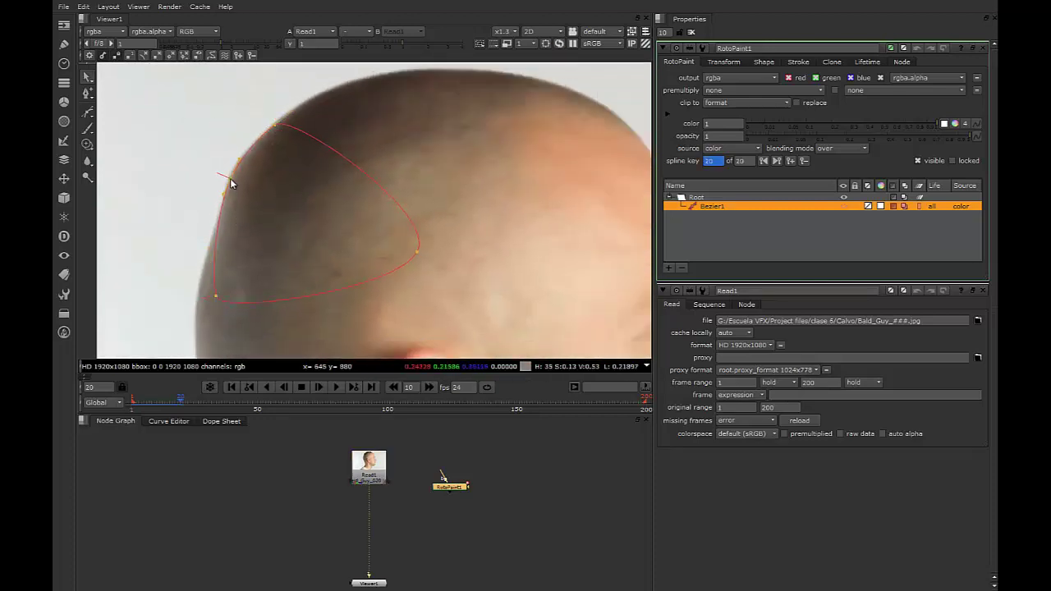
left_click(216, 299)
Move the Bezier's middle back point and crown point onto the head's edge at frame 21
key("Right")
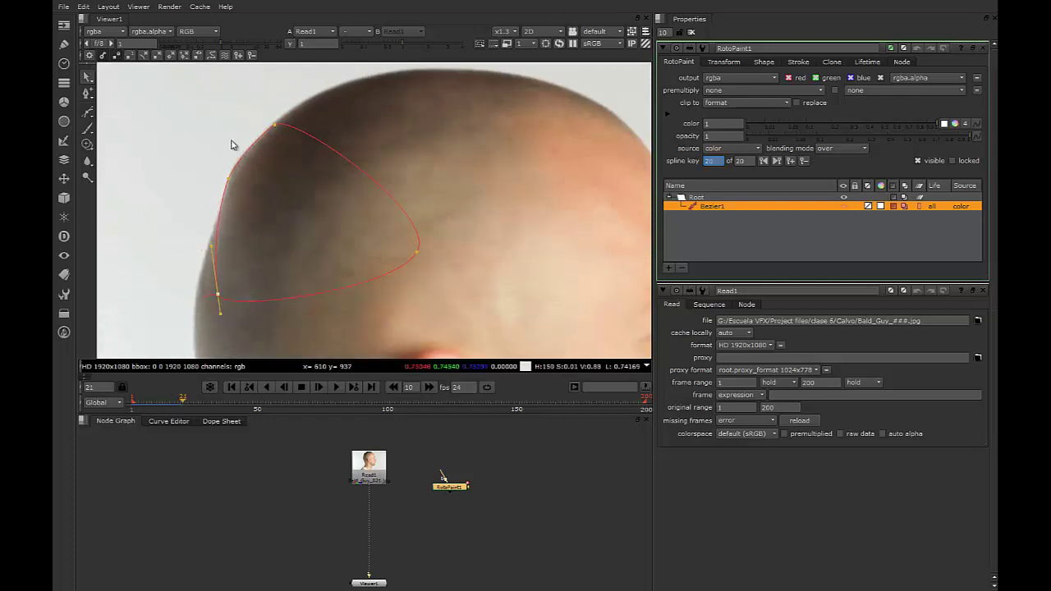
scroll(188, 186, "up", 2)
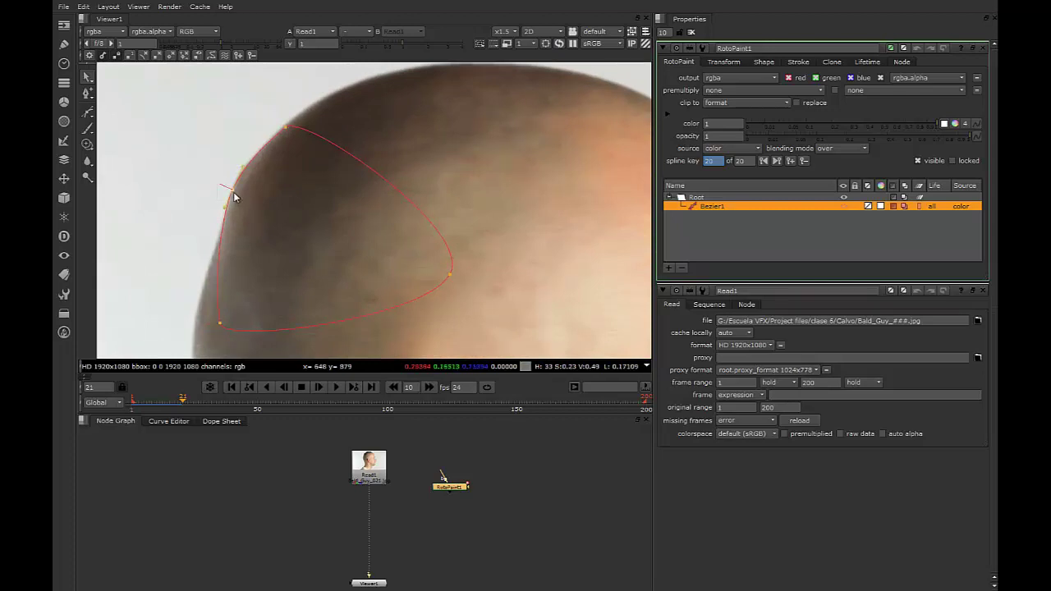
left_click_drag(233, 189, 230, 188)
left_click_drag(287, 126, 285, 125)
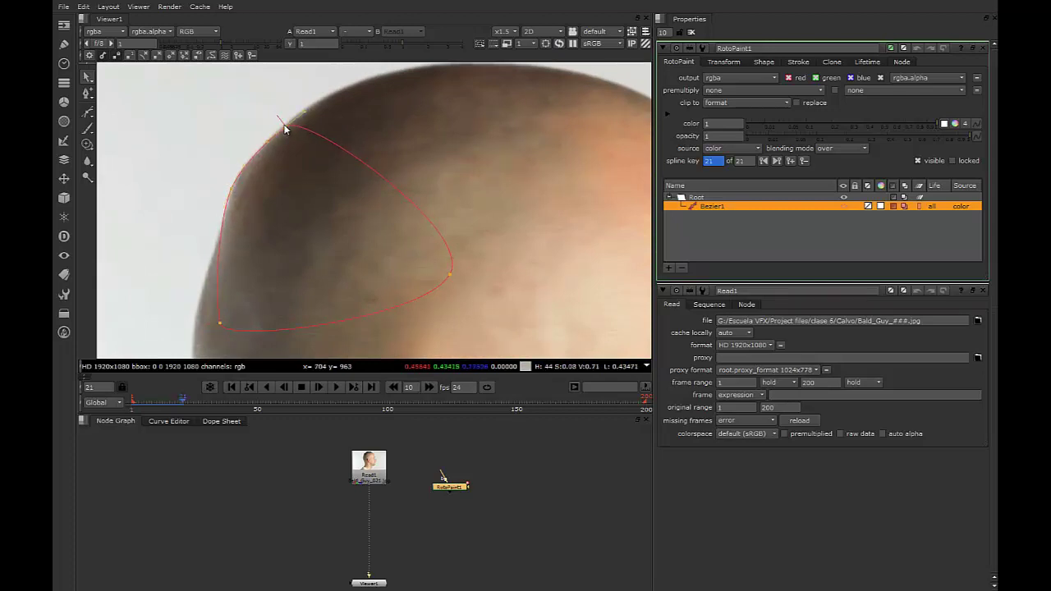
Realign the Bezier's middle back point at frame 22 and its crown point at frames 24 and 23
key("Right")
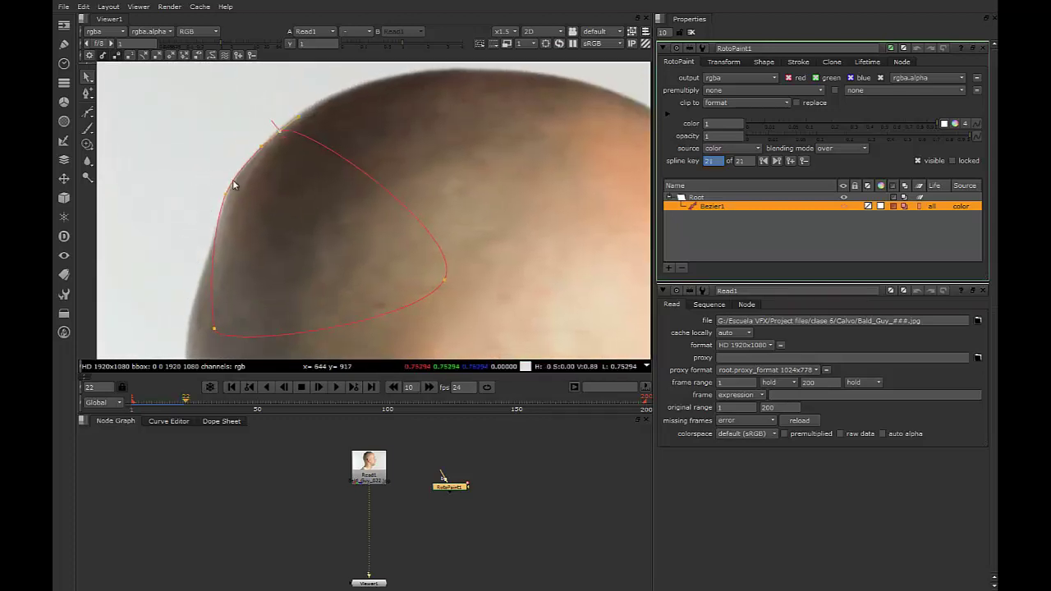
left_click_drag(224, 196, 216, 196)
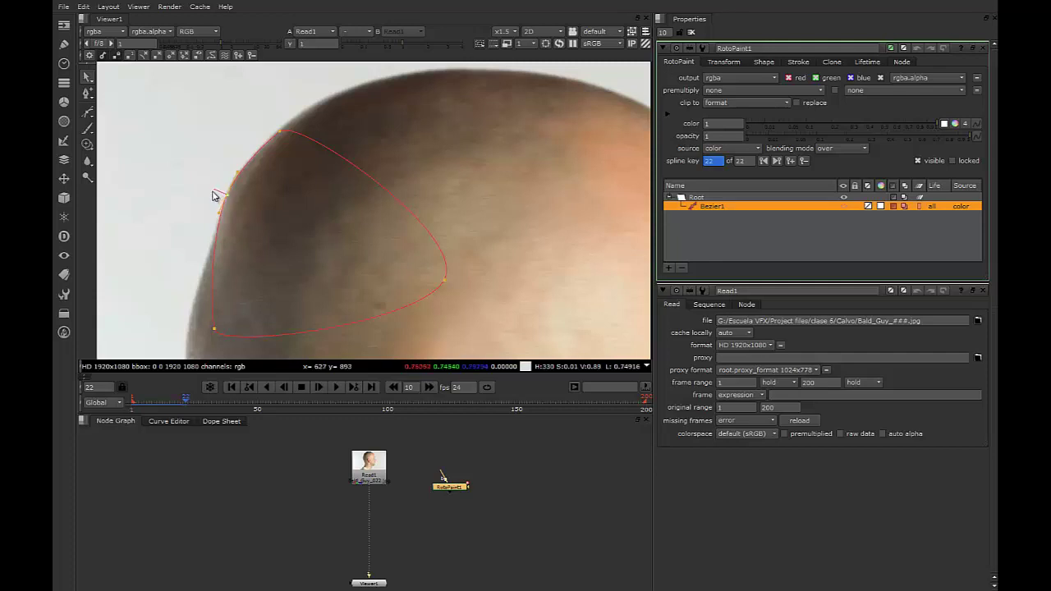
key("Right")
key("Right")
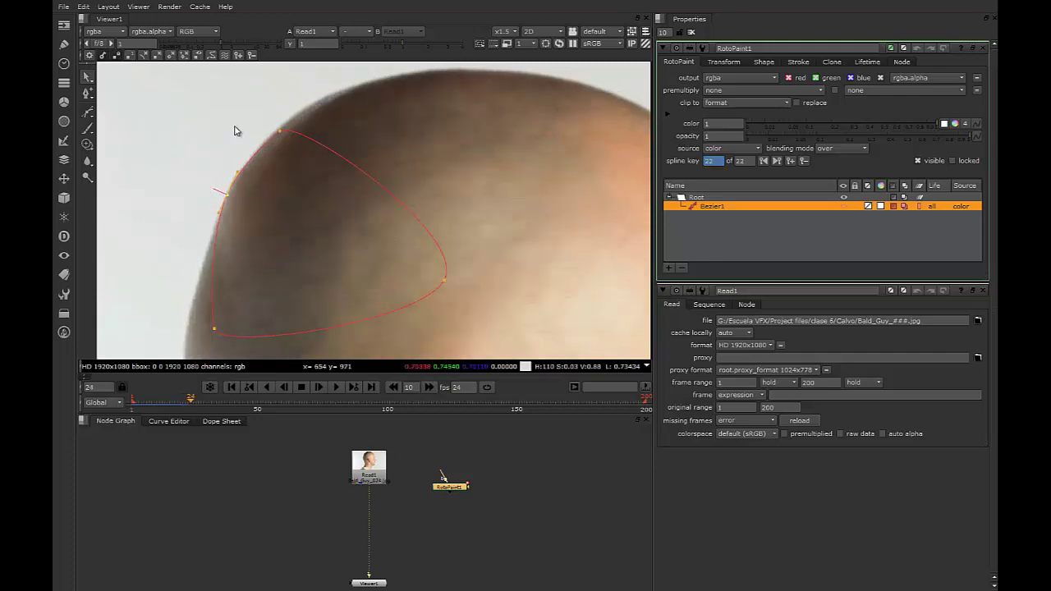
left_click_drag(279, 136, 277, 134)
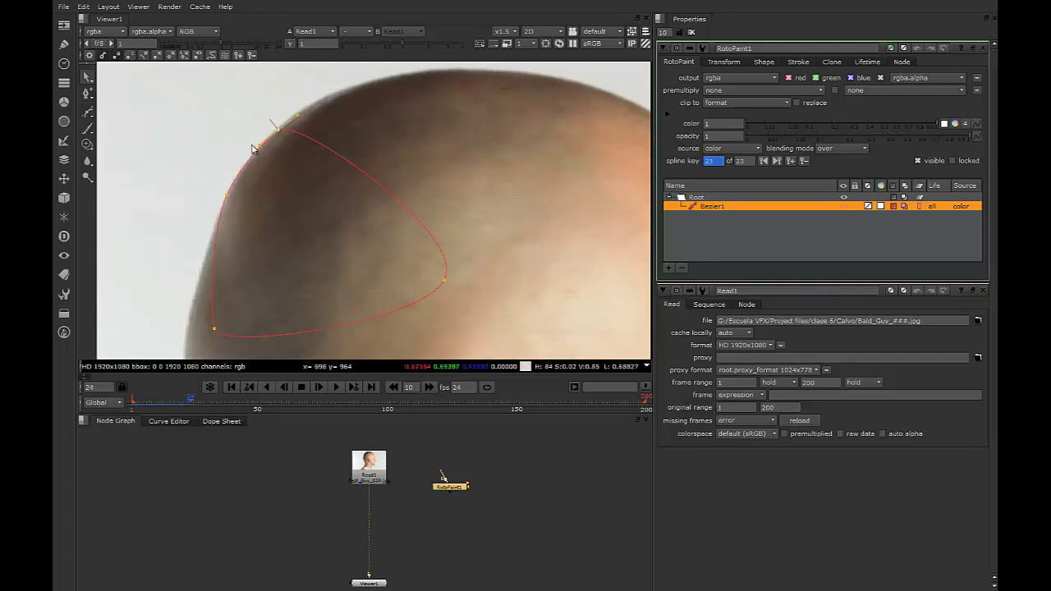
key("Left")
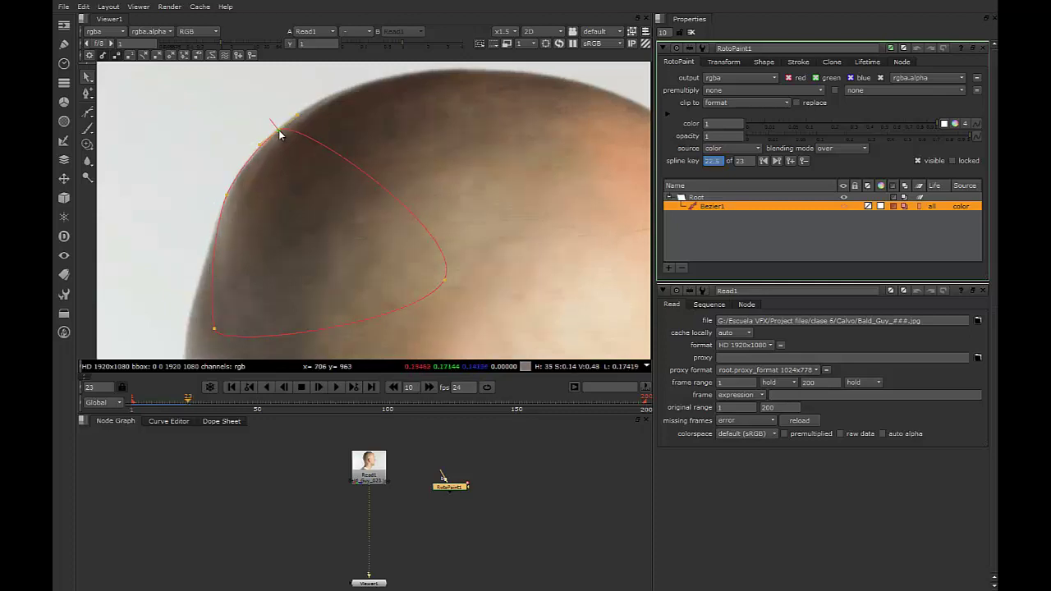
left_click_drag(280, 132, 277, 130)
Realign the Bezier's crown, middle back and lower back points with the head outline at frame 27
key("Right")
key("Right")
key("Right")
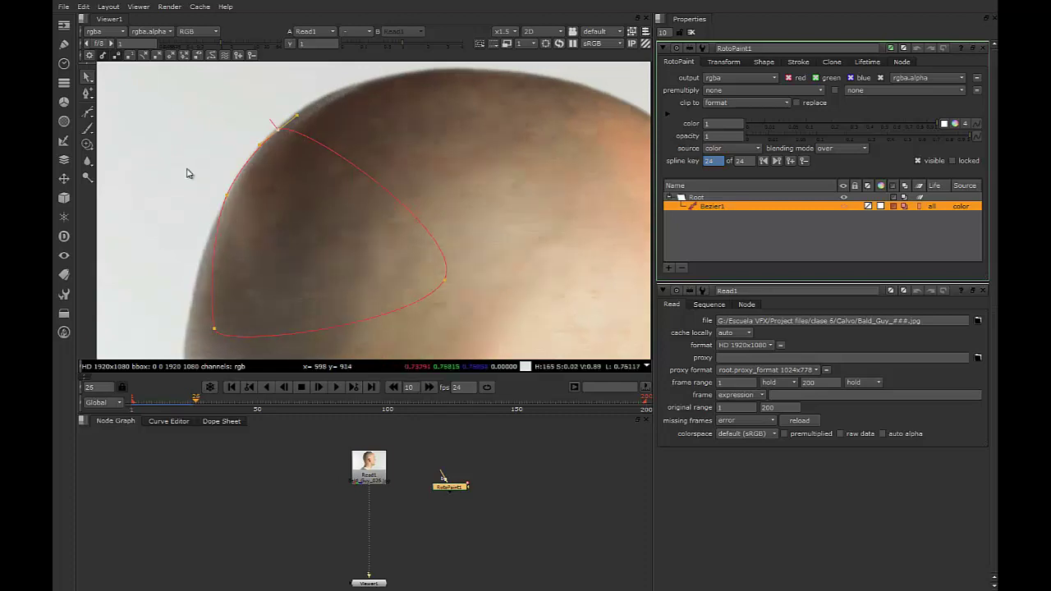
key("Right")
key("Right")
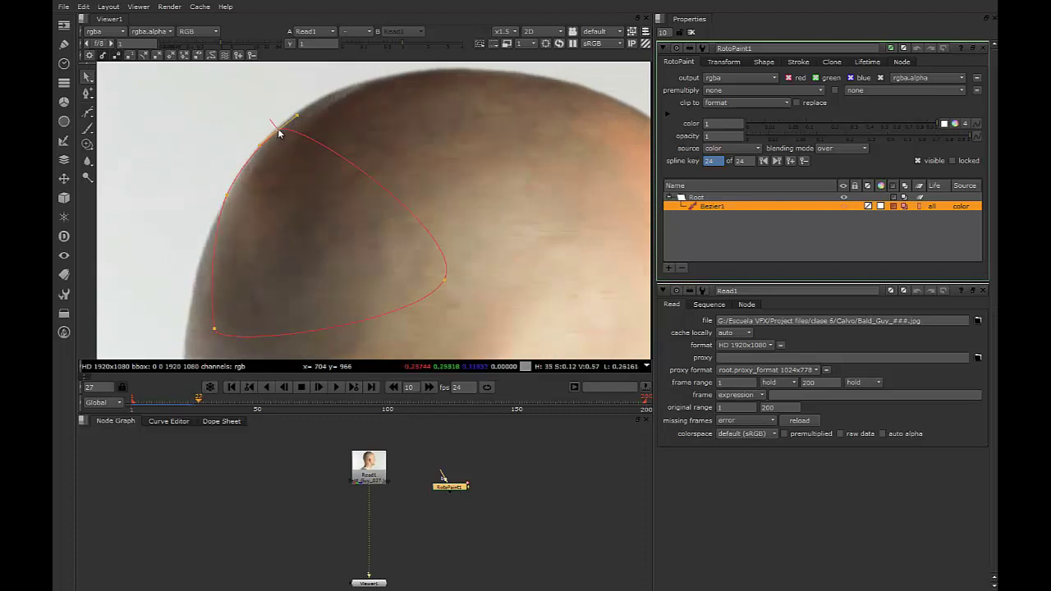
left_click_drag(279, 133, 278, 129)
left_click(227, 197)
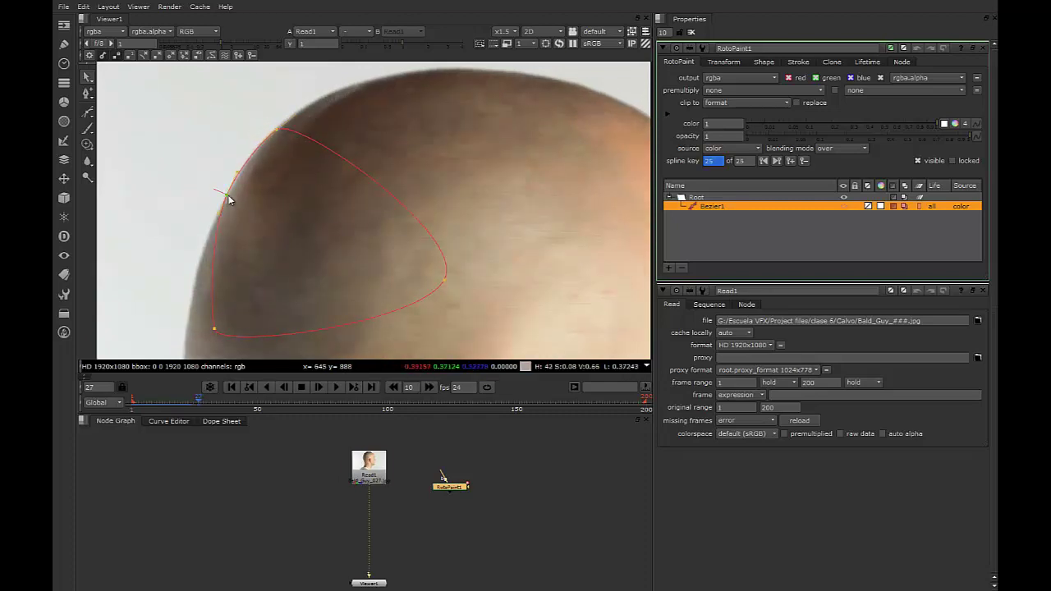
left_click(213, 332)
Step back and forth through the frames leading up to frame 27 to check how the Bezier follows the head
key("Left")
key("Left")
key("Left")
key("Left")
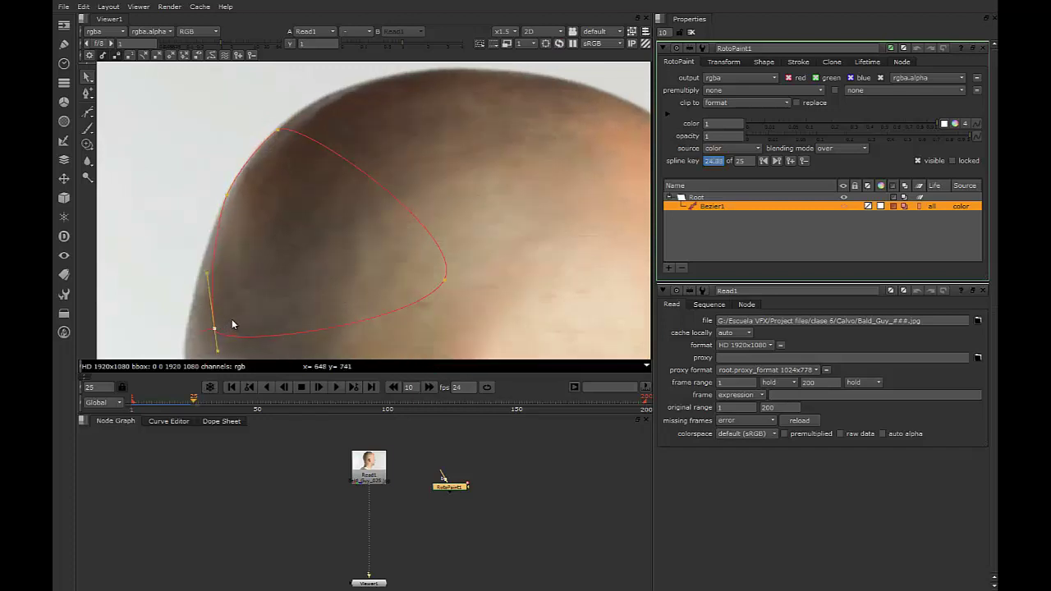
key("Right")
key("Right")
key("Right")
key("Right")
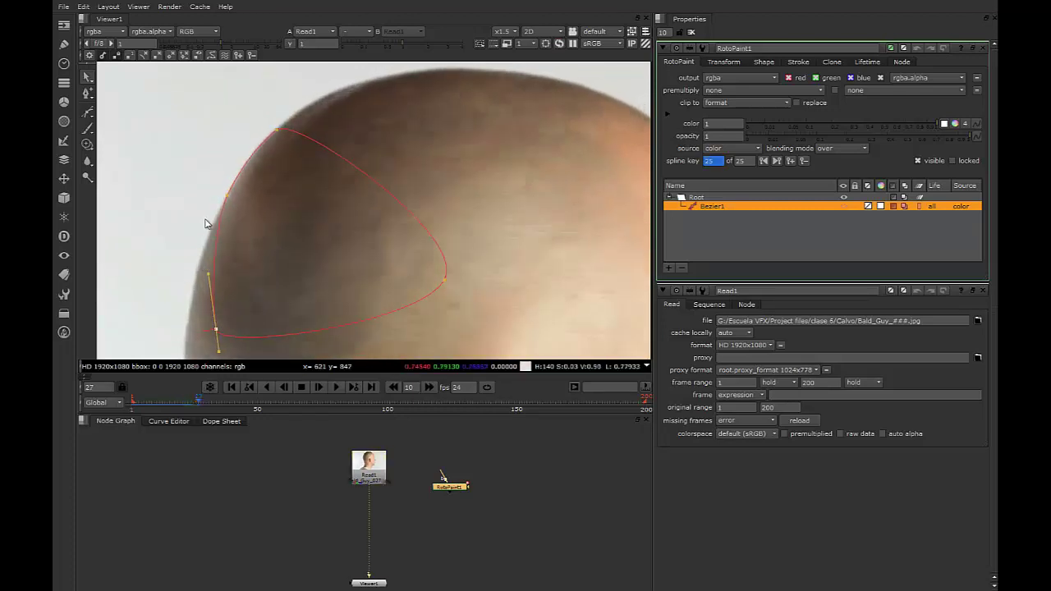
Refit the Bezier's crown point and middle back point to the scalp edge at frame 29
key("Right")
key("Right")
scroll(175, 205, "up", 1)
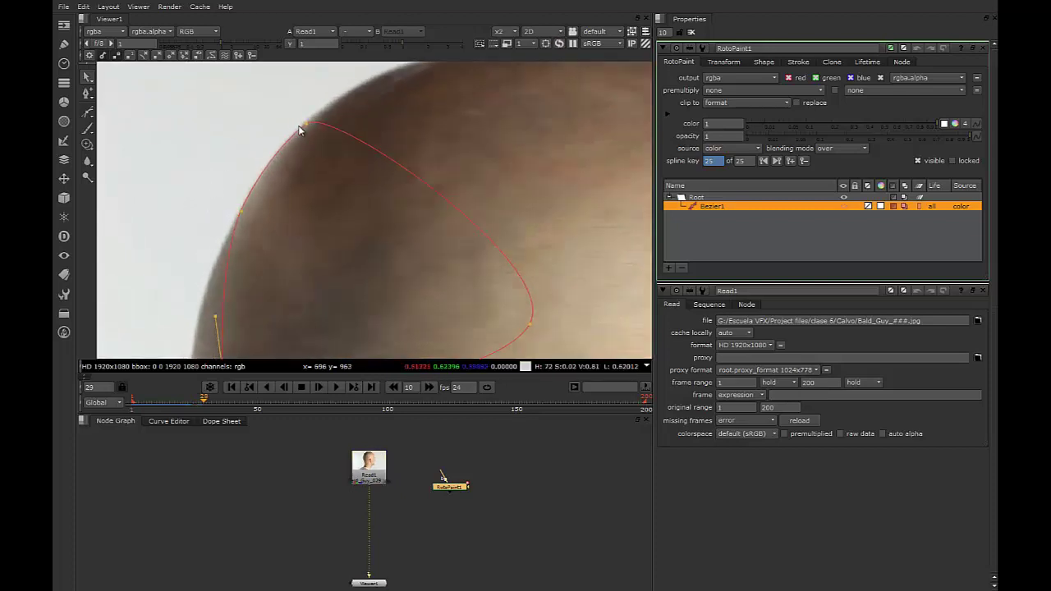
left_click(303, 124)
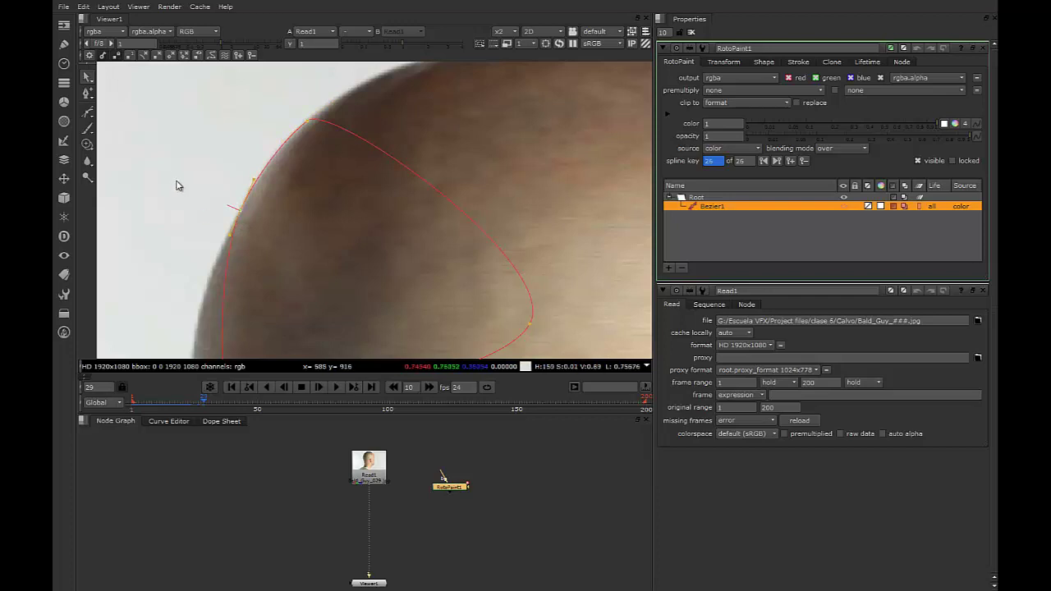
Nudge the Bezier's crown point onto the head outline at frame 30
scroll(174, 214, "down", 3)
key("Right")
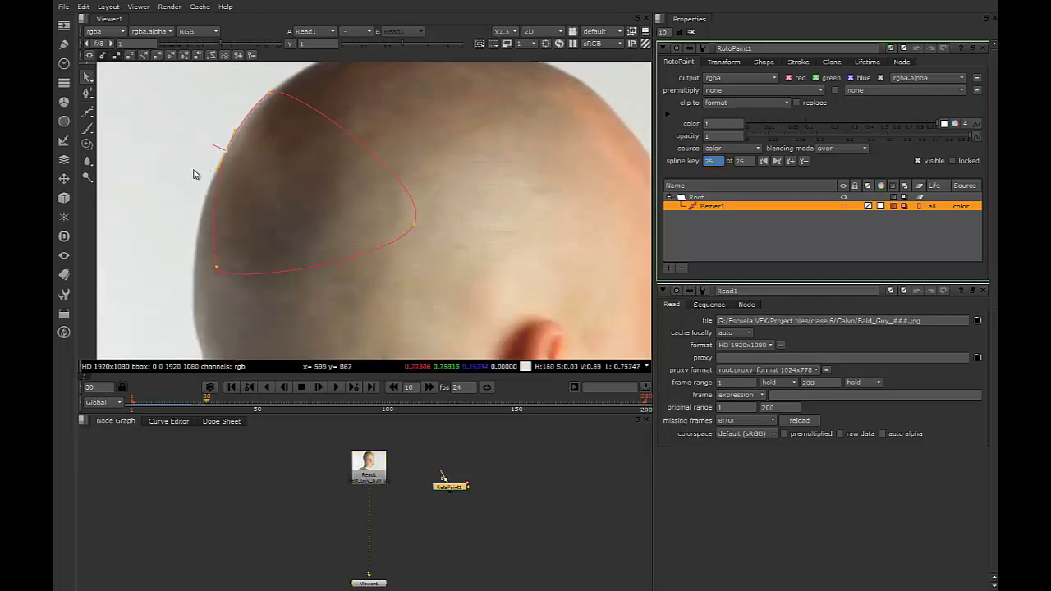
scroll(210, 160, "up", 1)
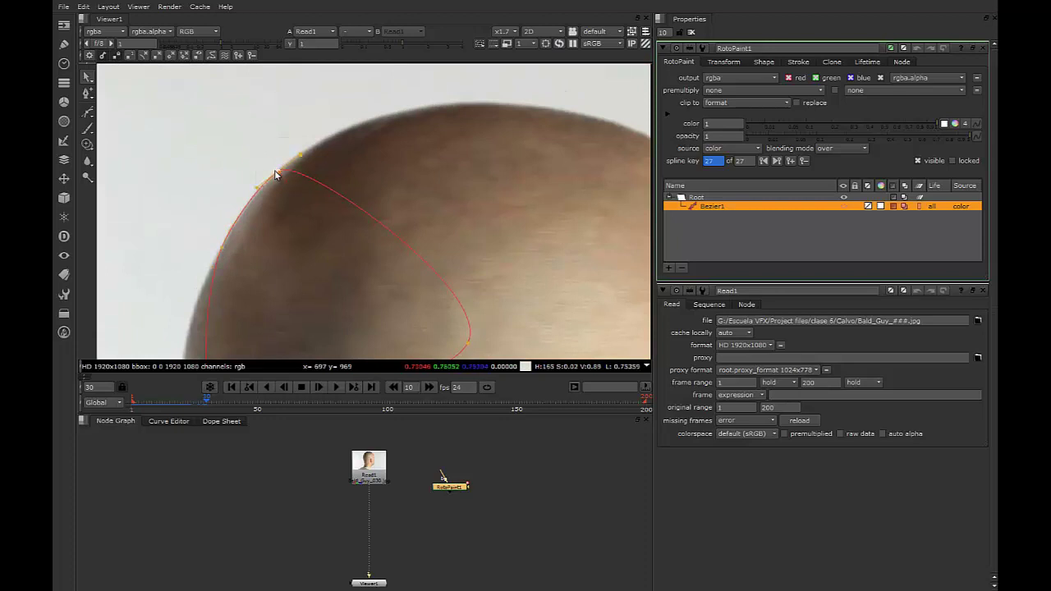
mouse_move(278, 178)
left_mouse_down()
mouse_move(271, 187)
mouse_move(277, 174)
left_mouse_up()
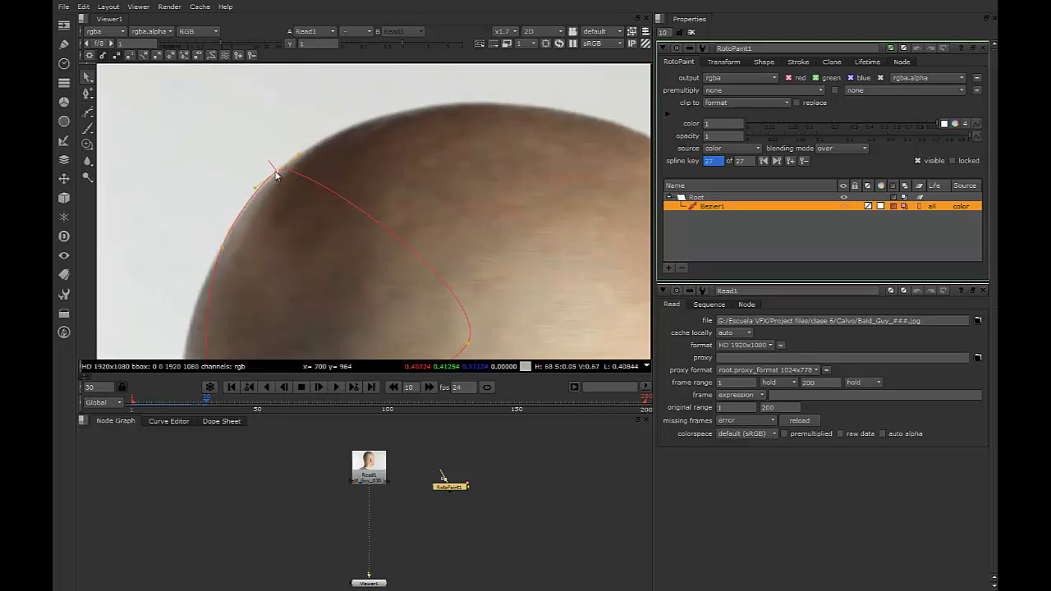
Adjust the Bezier's crown and middle back points to the rear head contour at frame 31
key("Right")
scroll(268, 231, "down", 2)
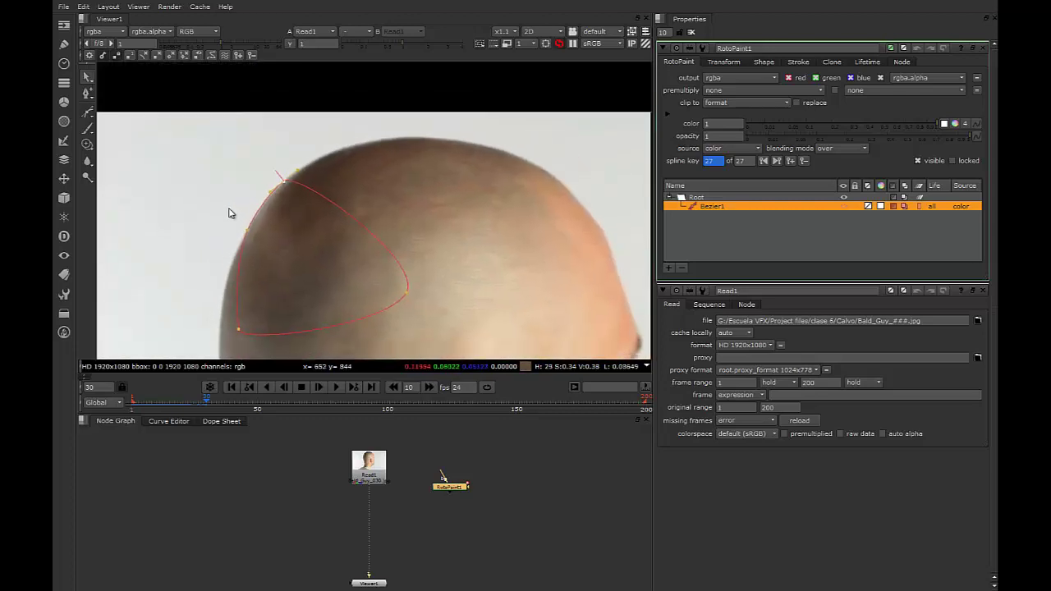
middle_click_drag(265, 273, 238, 224)
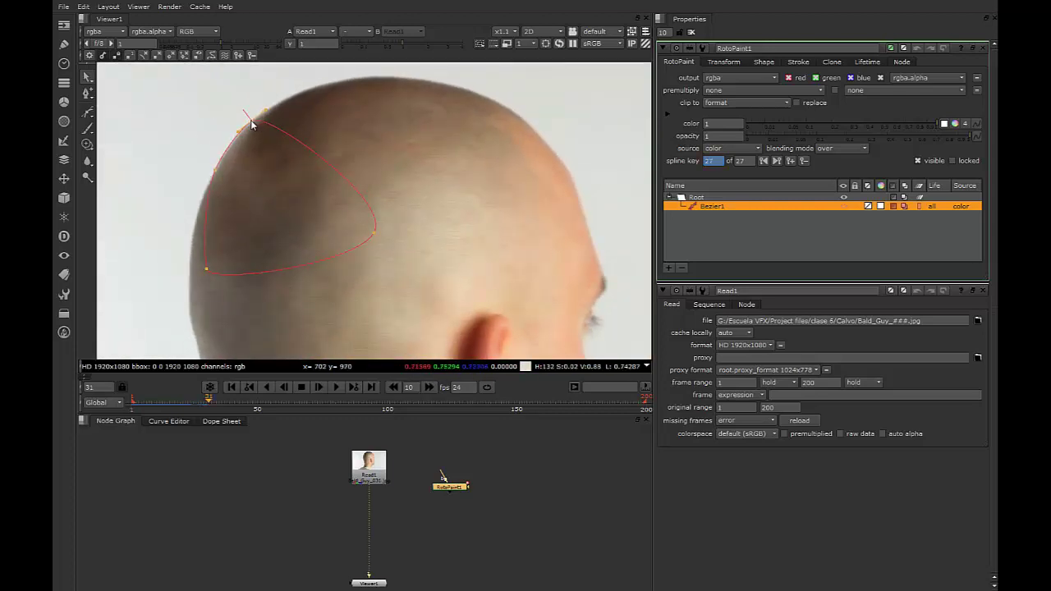
left_click_drag(251, 121, 252, 121)
left_click(216, 174)
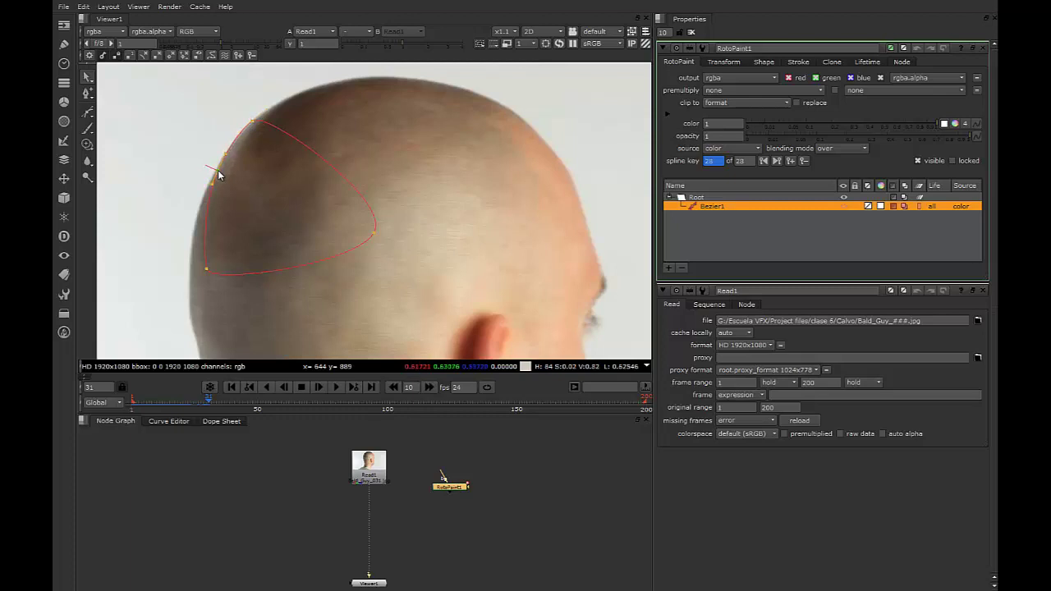
Shift the Bezier's crown and middle back points to match the head edge at frame 32
key("Right")
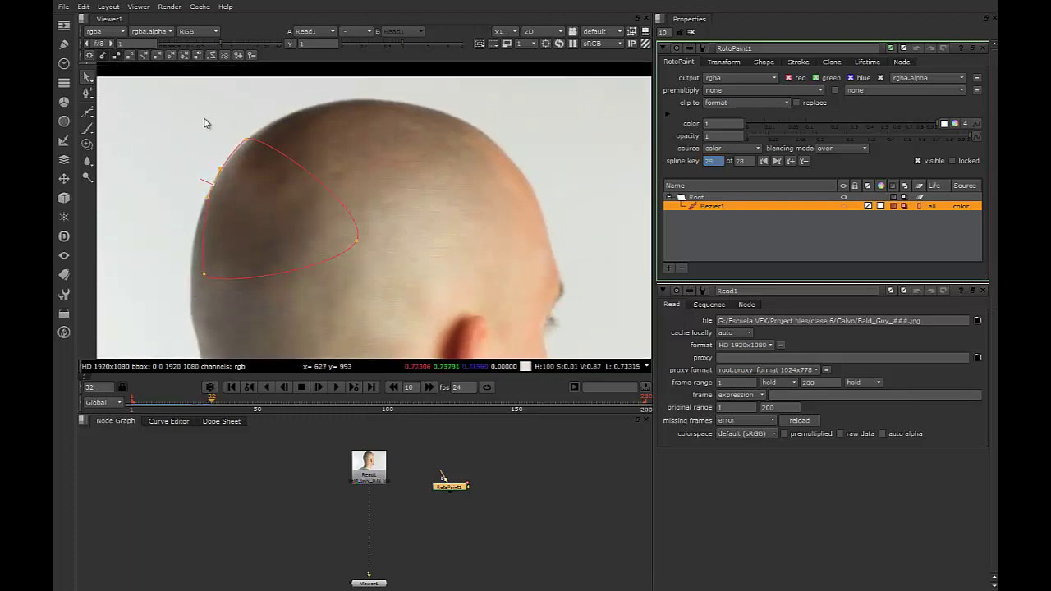
left_click_drag(243, 142, 249, 142)
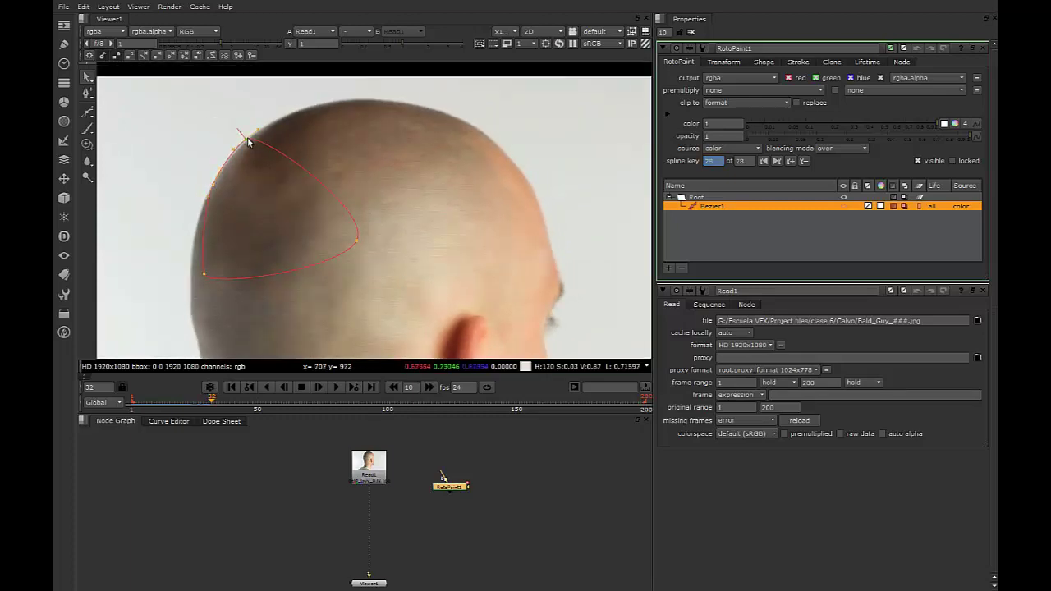
left_click(212, 188)
Correct the Bezier's crown and middle back points against the scalp edge at frame 33
key("Right")
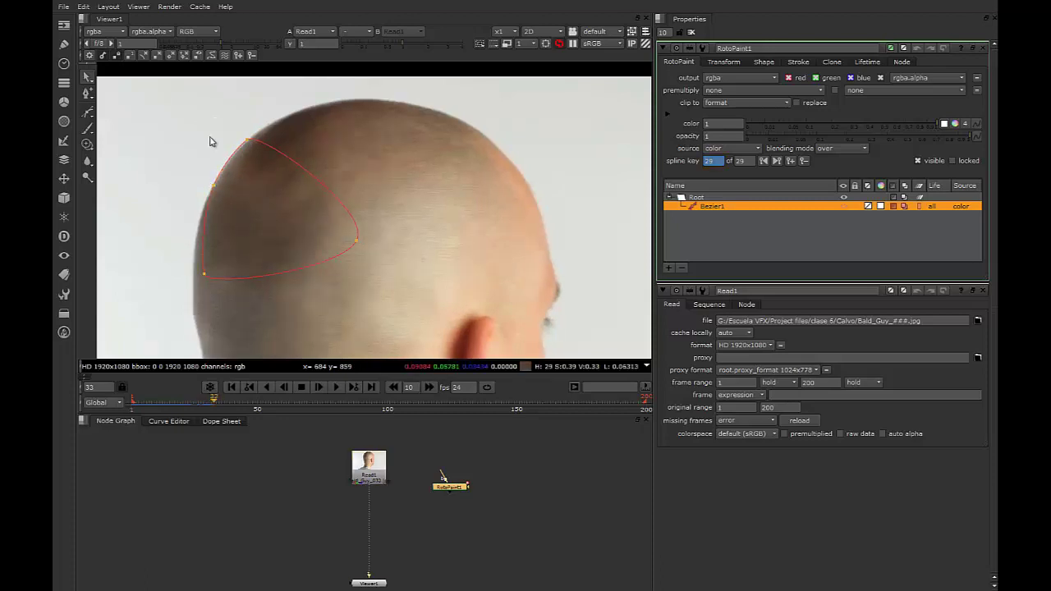
left_click(175, 128)
left_click(244, 144)
left_click(247, 144)
left_click_drag(248, 141, 249, 140)
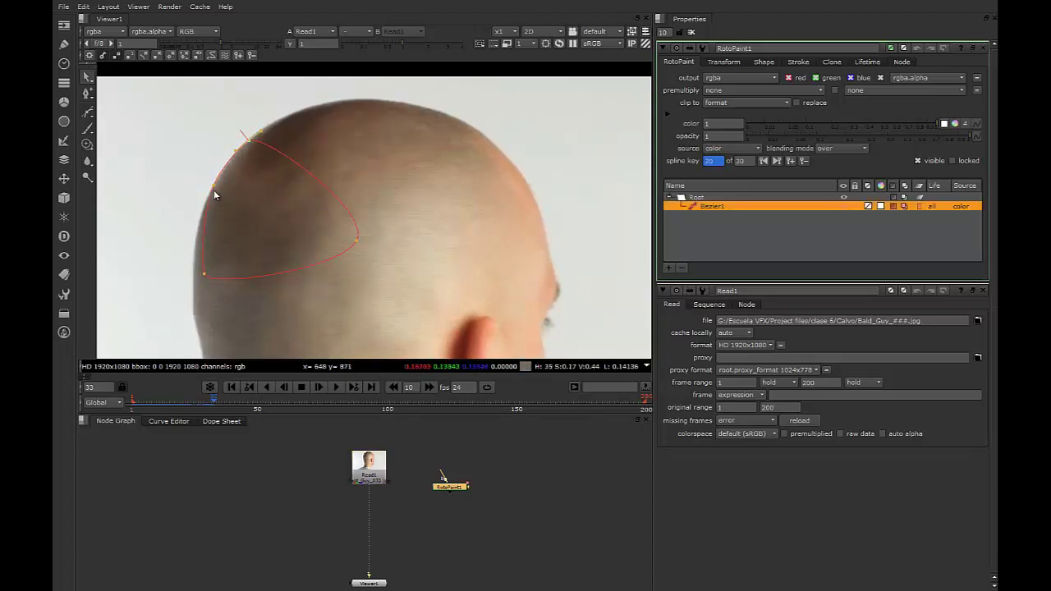
left_click(216, 189)
Fine-tune the Bezier's middle back point and crown point at frame 34
key("Right")
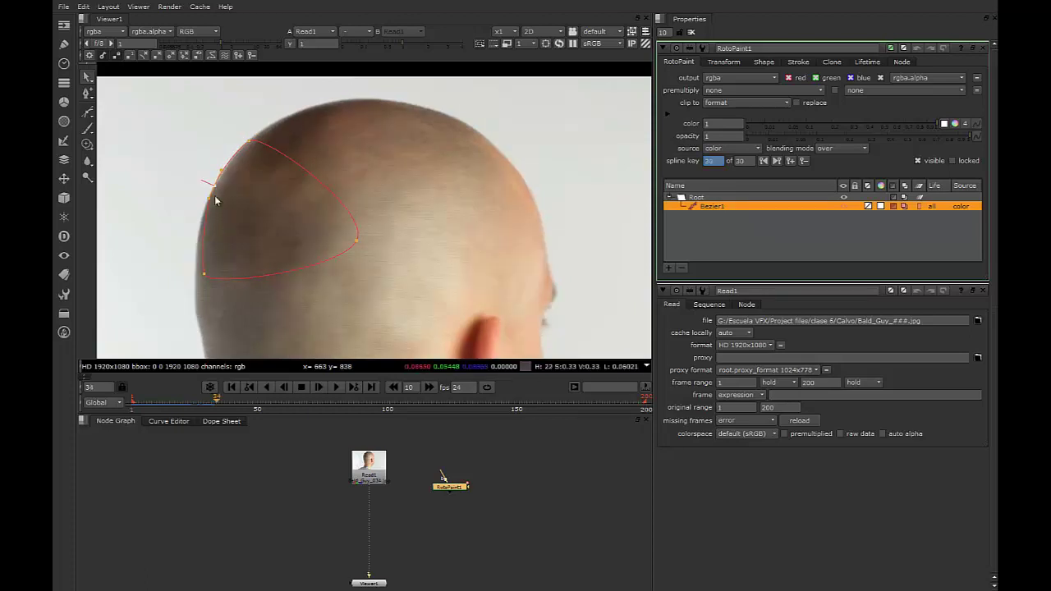
left_click_drag(216, 188, 217, 189)
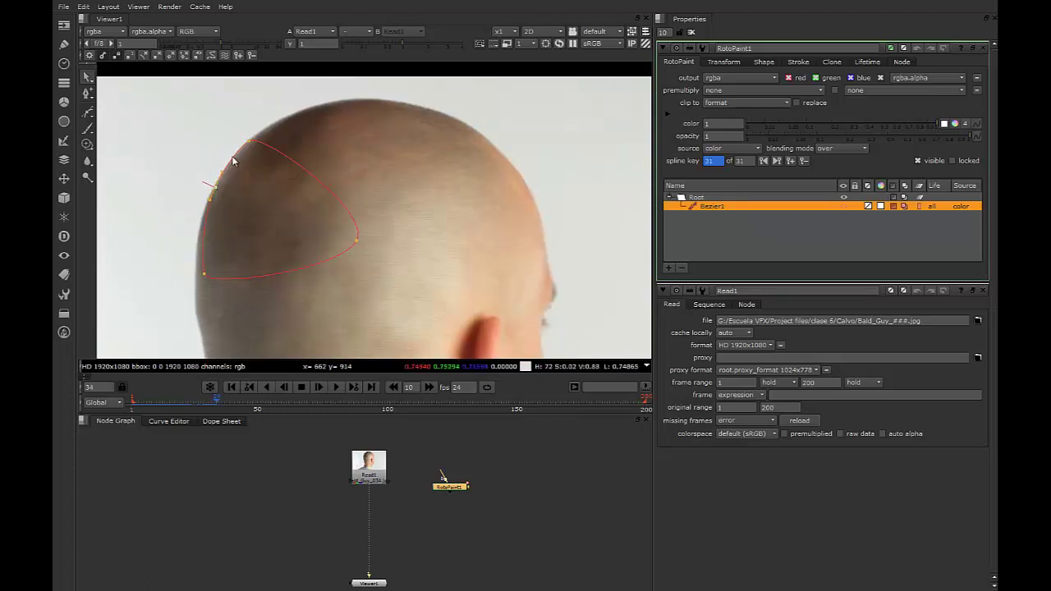
left_click(249, 142)
Nudge the Bezier's crown point and middle back point onto the head outline at frame 35
key("Right")
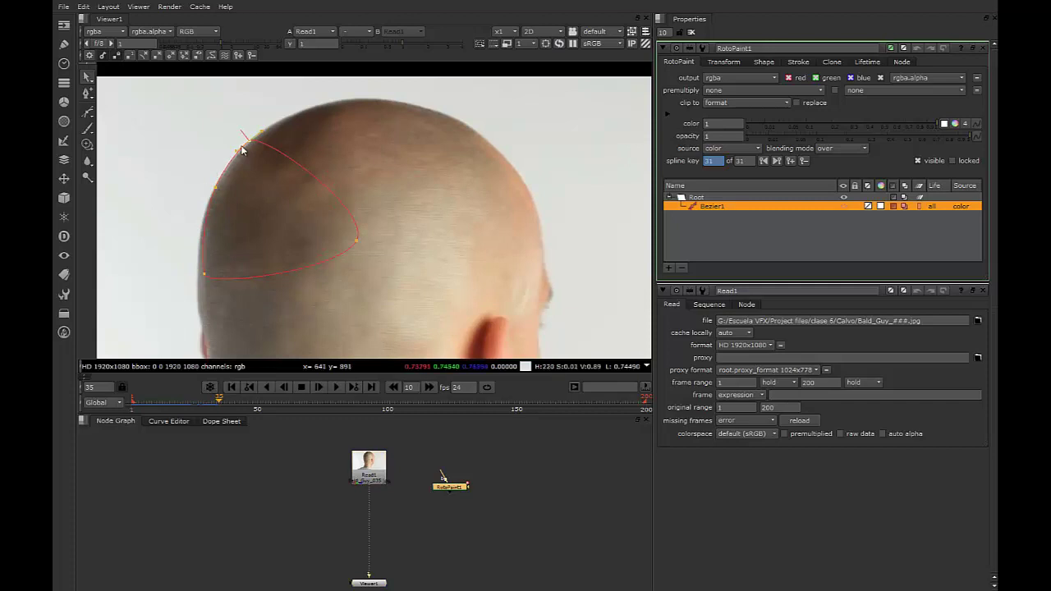
left_click_drag(249, 141, 249, 140)
key("Right")
left_click(216, 190)
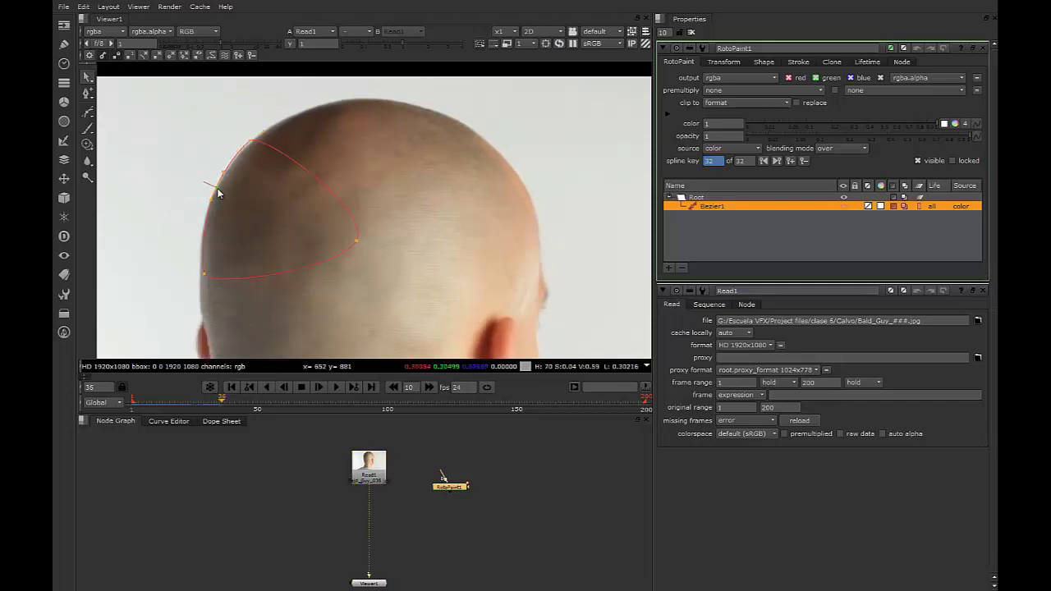
Align the Bezier's middle back and crown points with the head edge at frames 36 and 37
left_click_drag(218, 190, 217, 189)
left_click_drag(252, 141, 252, 142)
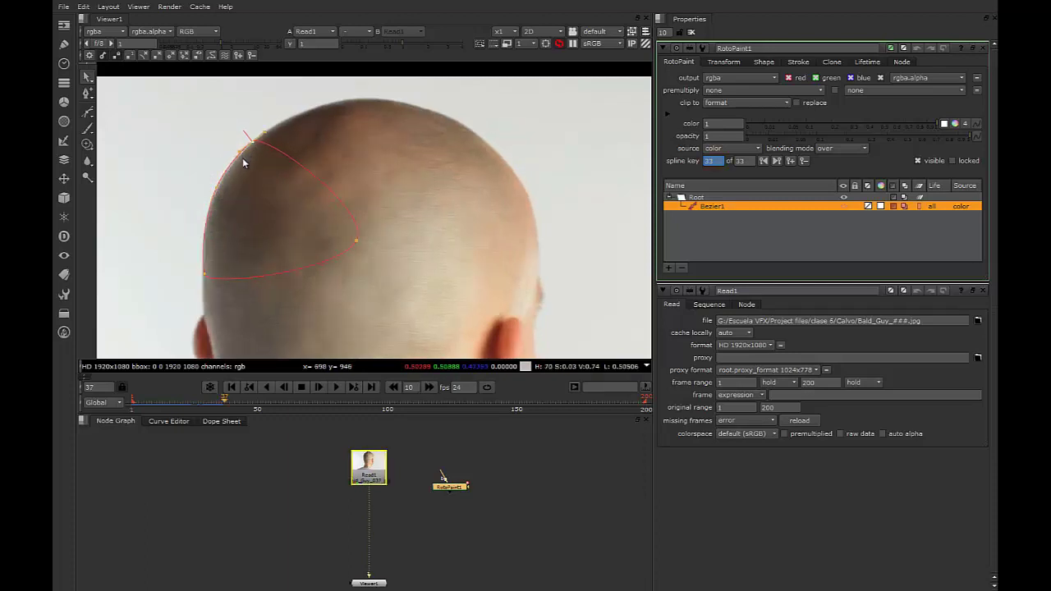
key("Right")
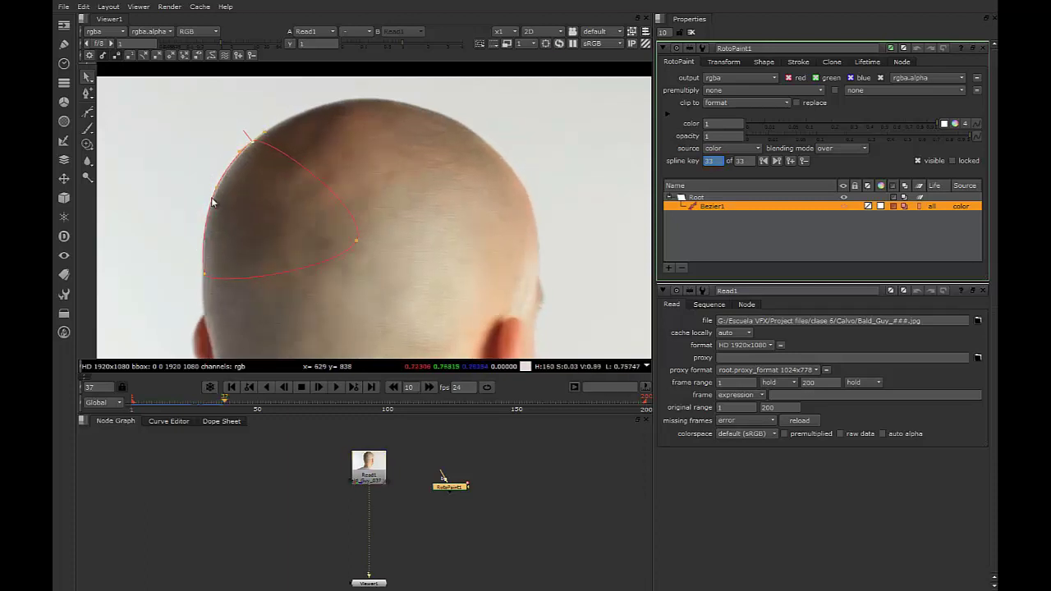
left_click(218, 193)
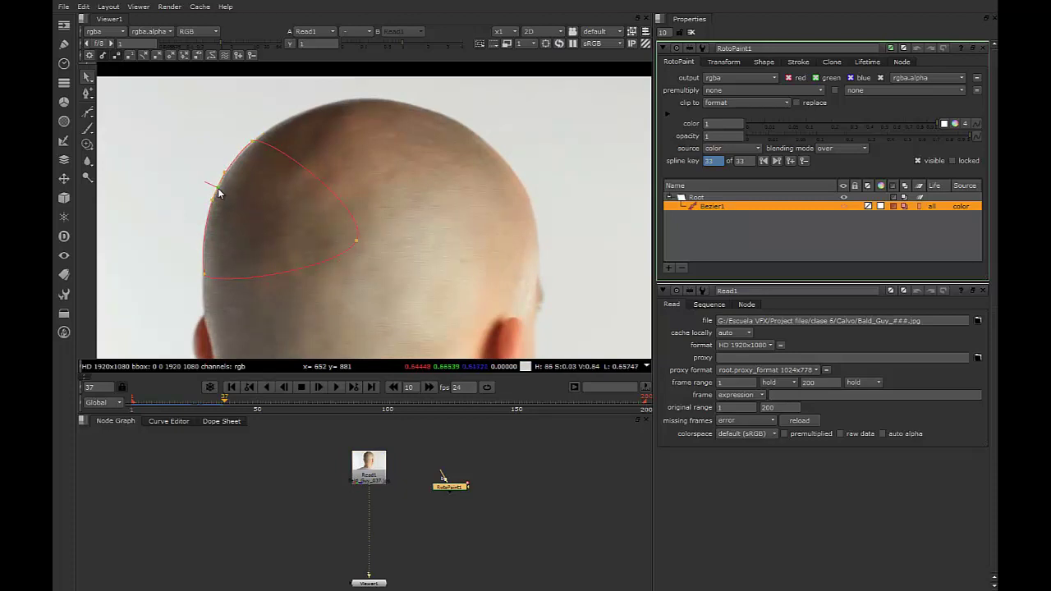
left_click(254, 145)
Move the Bezier's lower back, middle back and crown points onto the scalp edge at frame 38
key("Right")
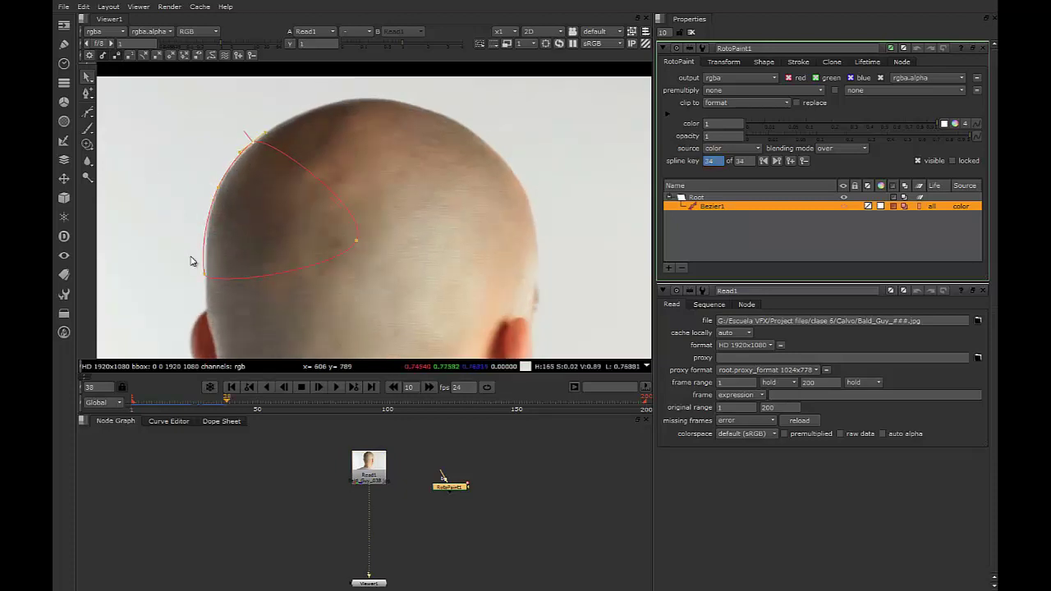
left_click(207, 276)
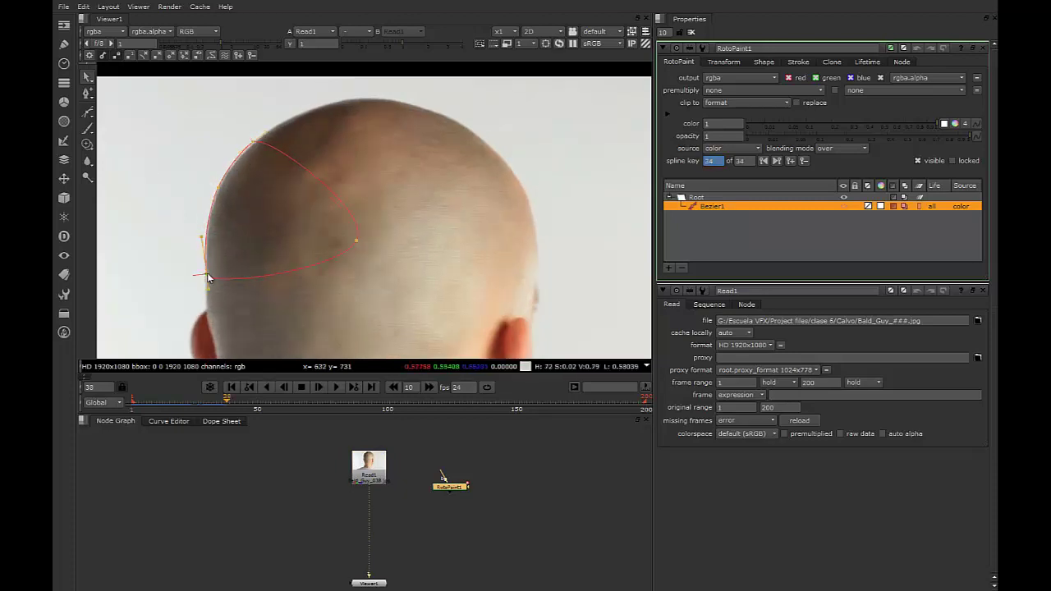
left_click(220, 189)
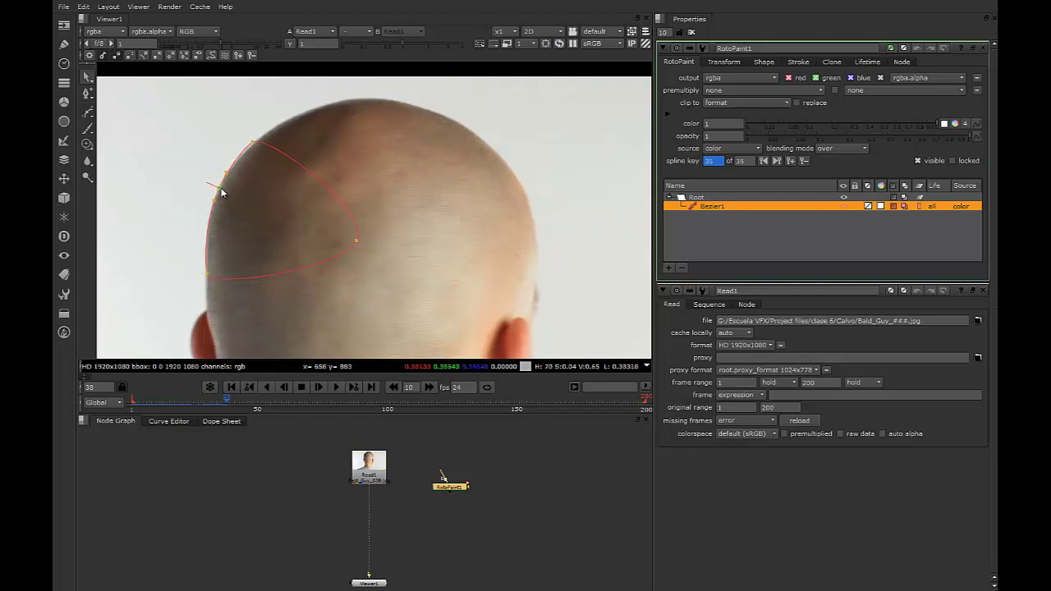
left_click(254, 145)
Adjust the Bezier's lower back and middle back points to follow the head outline at frame 39
middle_click_drag(234, 205, 266, 156, "alt")
key("Right")
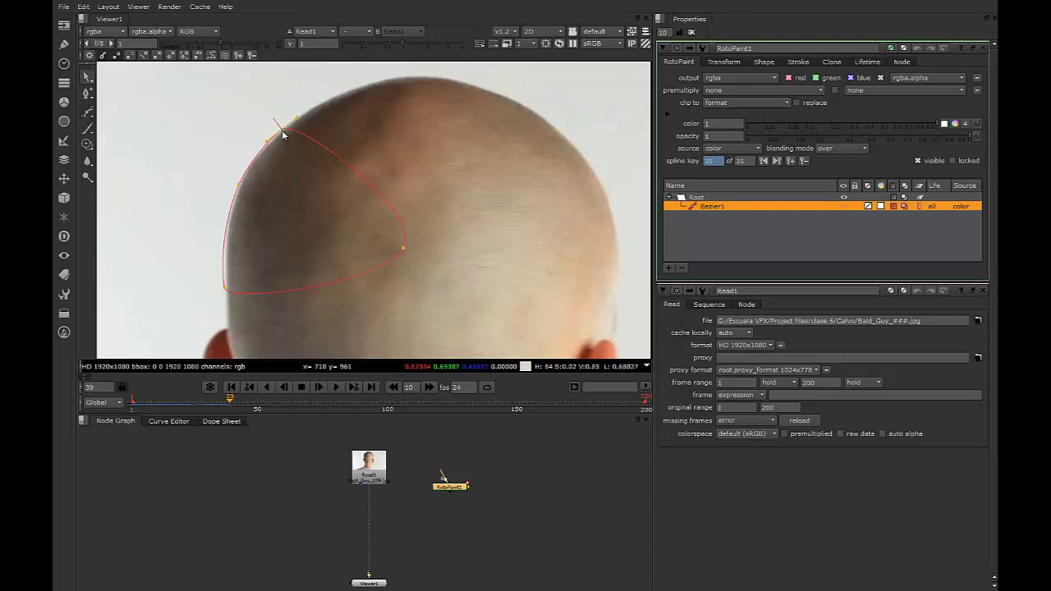
left_click(225, 289)
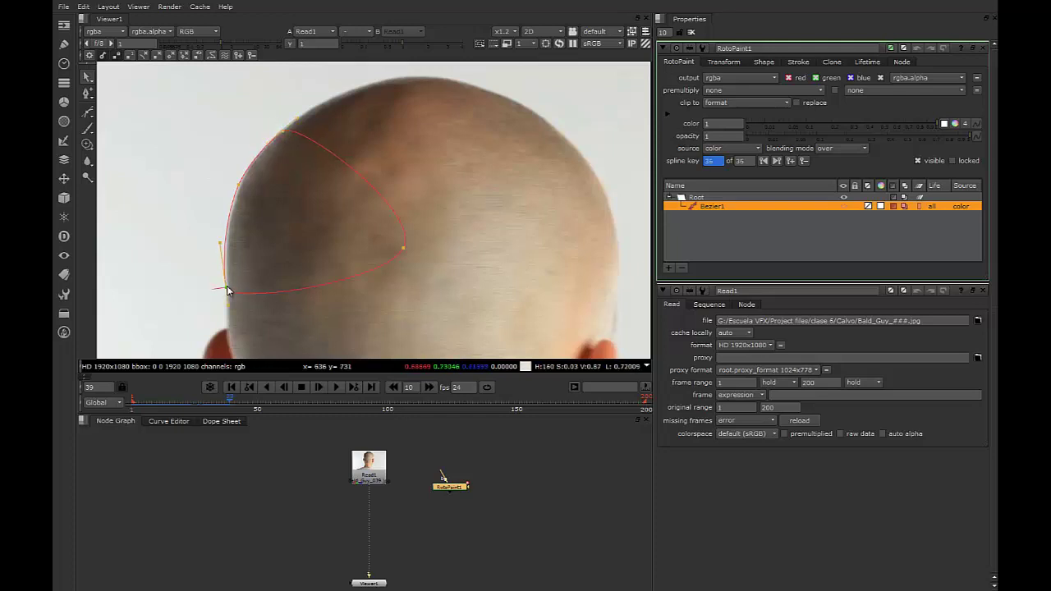
left_click(239, 187)
Correct the Bezier's crown, middle back and lower back points against the head edge at frame 40
key("Right")
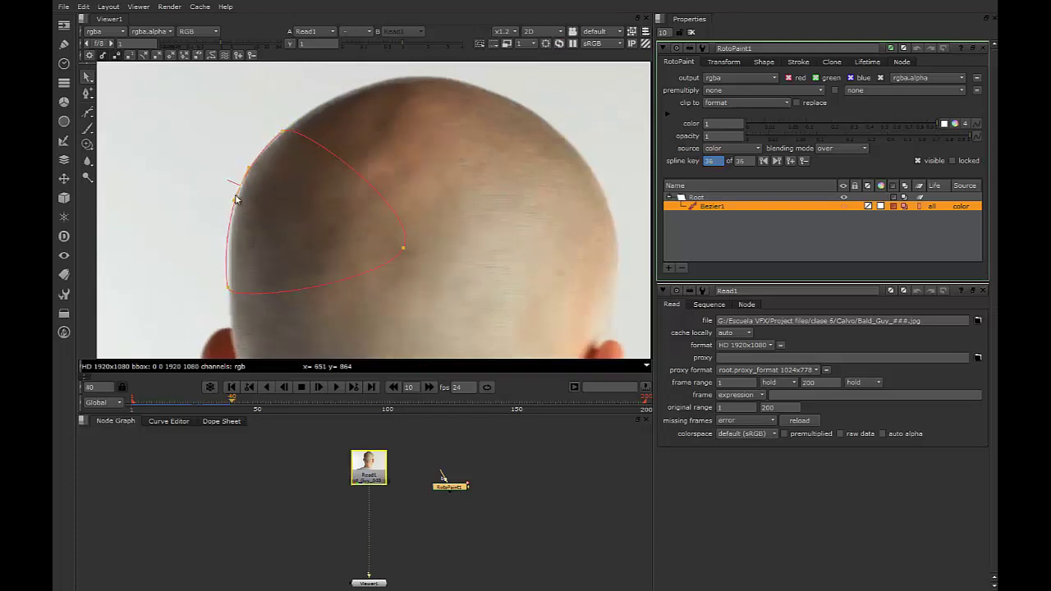
left_click_drag(281, 132, 284, 128)
left_click(239, 189)
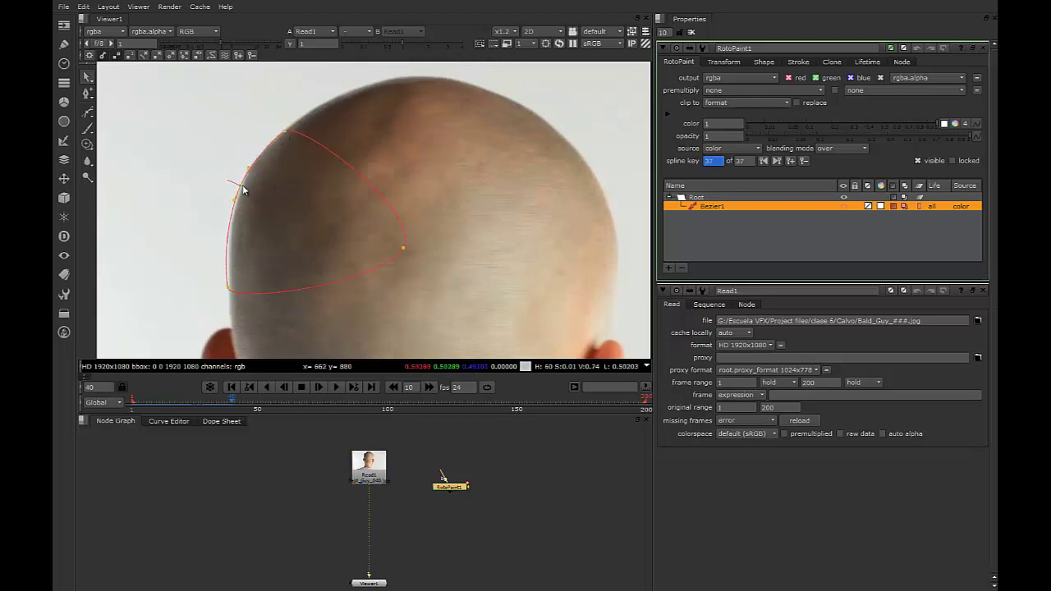
left_click(231, 292)
Refit the Bezier's crown, middle back and lower back points to the scalp contour at frame 41
key("Right")
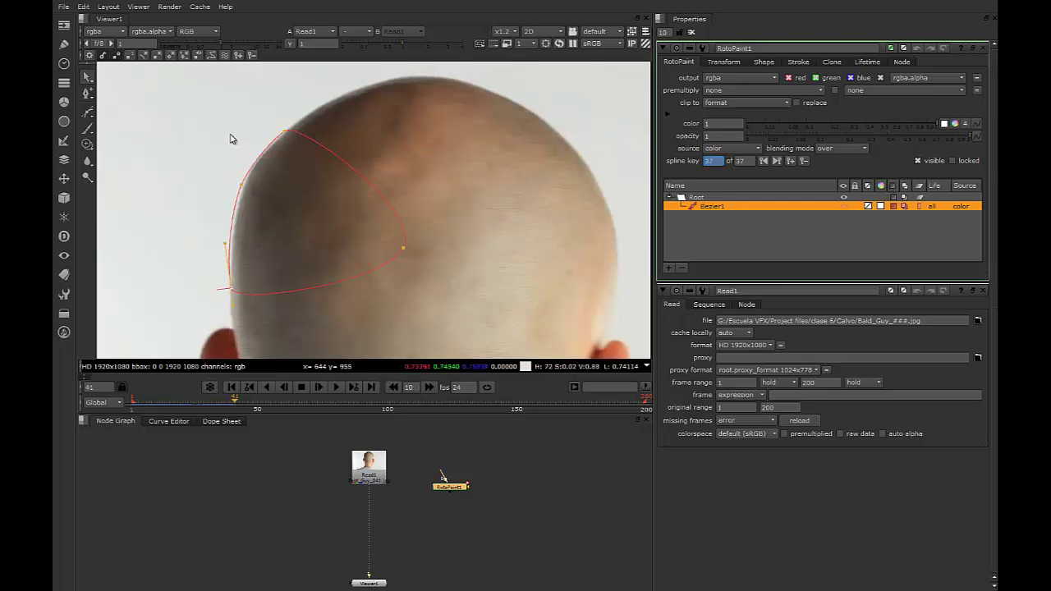
left_click(284, 130)
left_click(240, 187)
left_click_drag(243, 188, 250, 185)
left_click(230, 288)
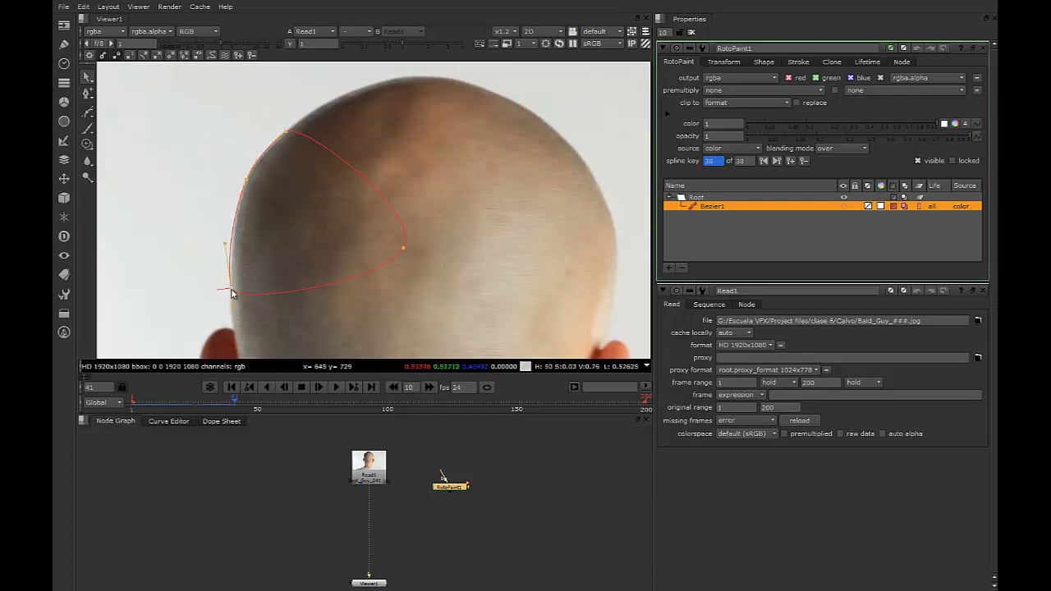
Nudge the Bezier's middle back, crown and lower back points onto the head outline at frame 42
key("Right")
left_click(245, 190)
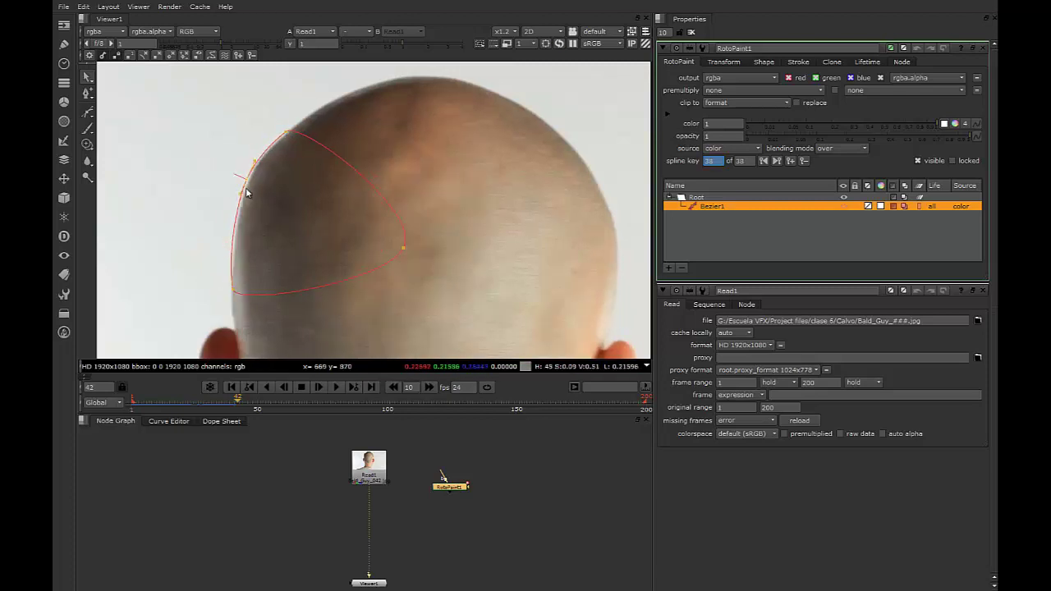
left_click_drag(248, 180, 251, 180)
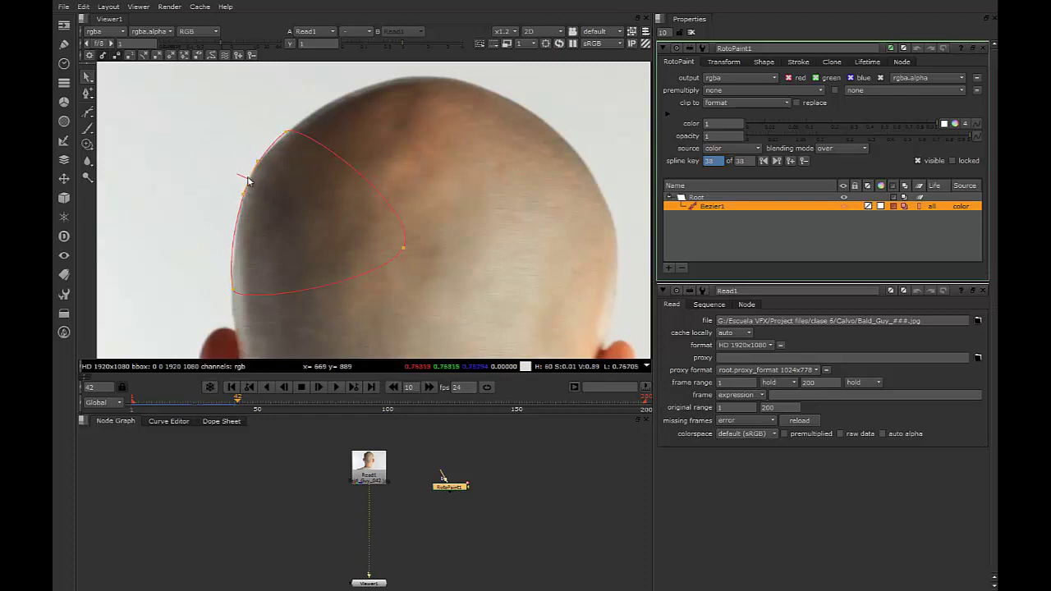
left_click(286, 135)
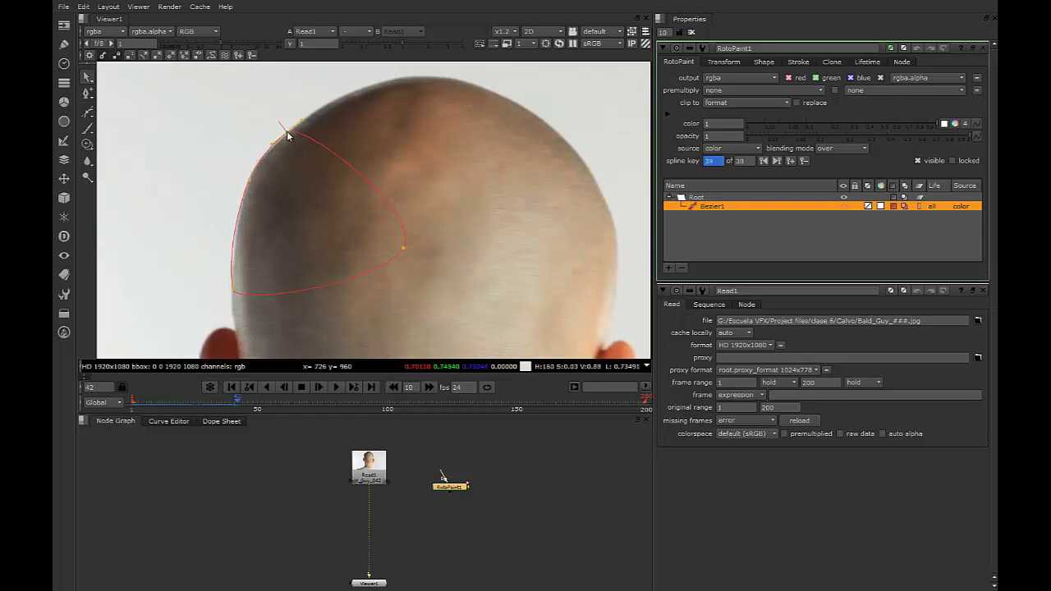
left_click(232, 294)
Shift the Bezier's lower back point inward and fine-tune its middle back point at frame 43
key("Right")
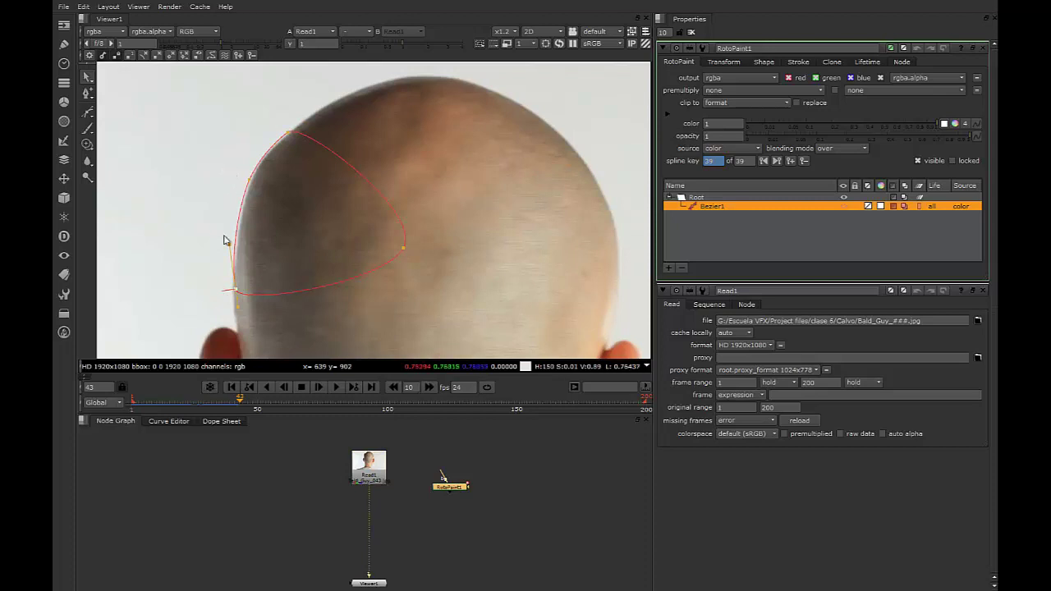
left_click_drag(237, 289, 239, 289)
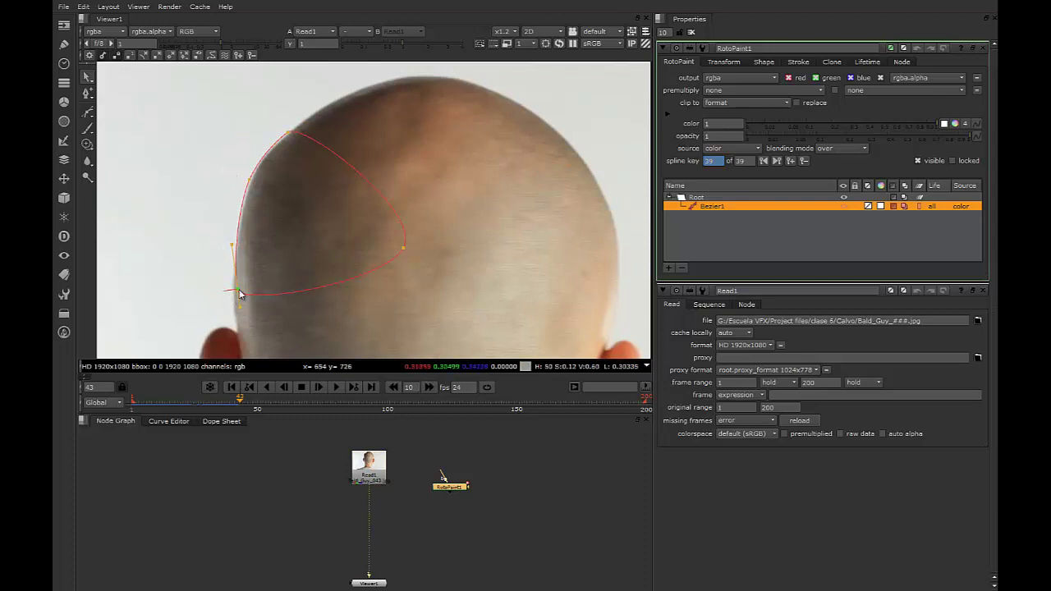
left_click(250, 181)
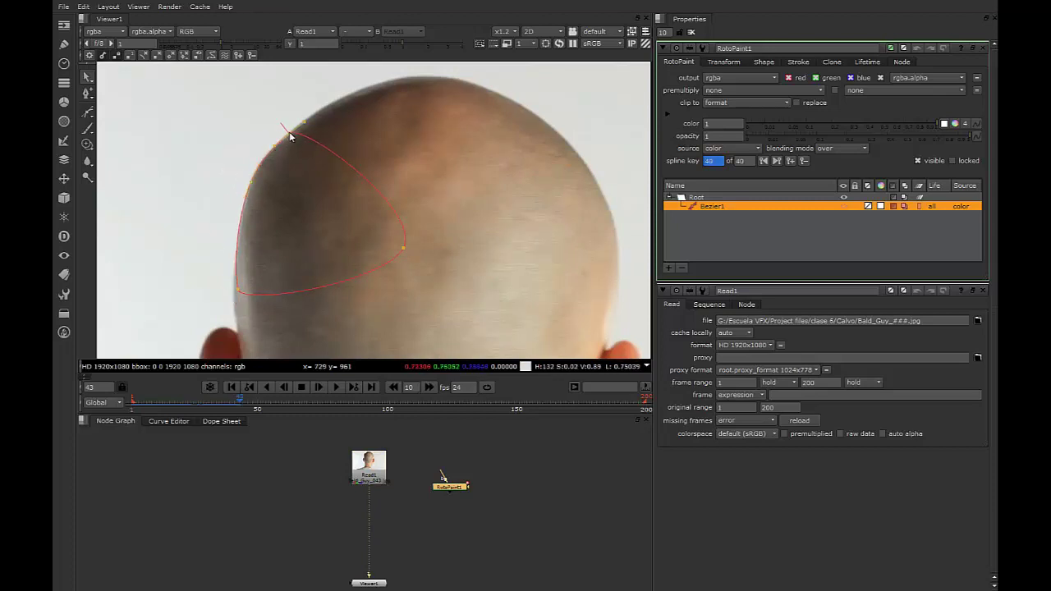
Reposition the Bezier's lower back and crown points along the head edge at frame 44
key("Right")
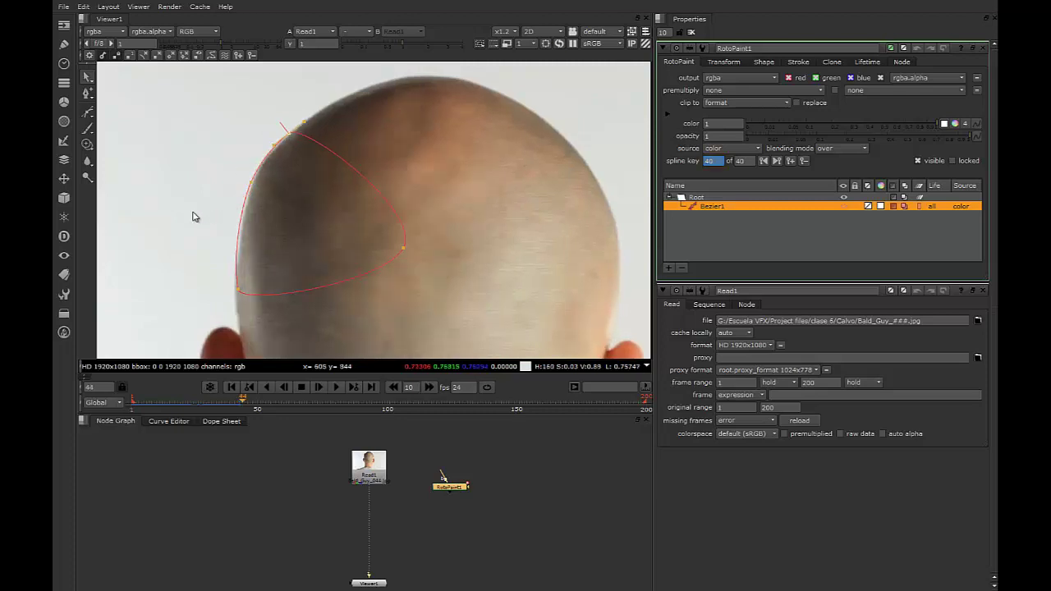
left_click_drag(236, 292, 239, 291)
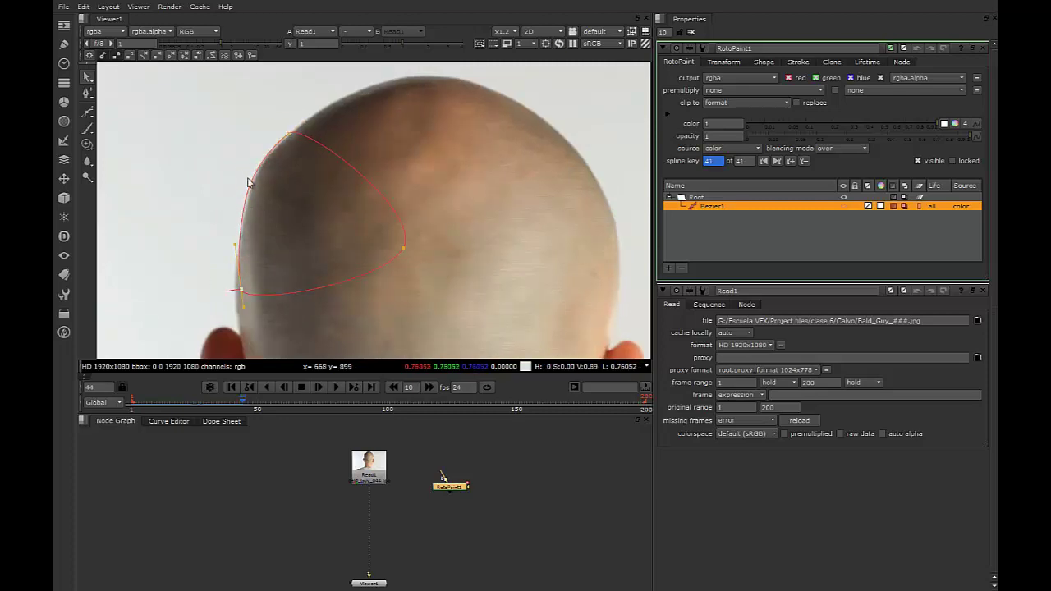
left_click(290, 133)
Fine-tune the Bezier's lower back and crown points against the scalp edge at frame 45
key("Right")
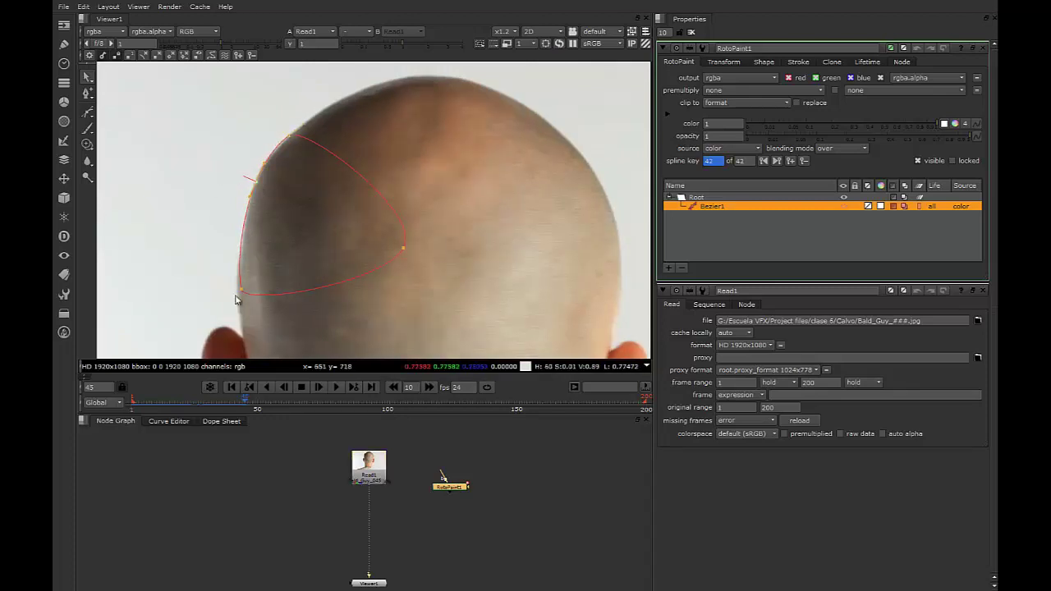
left_click_drag(241, 290, 243, 292)
left_click(289, 140)
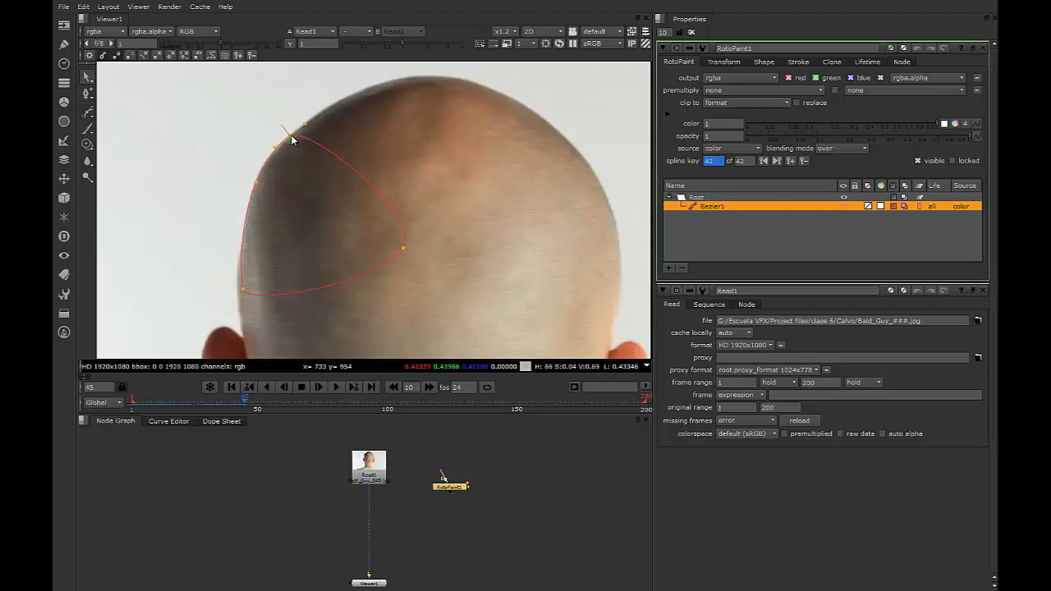
Shift the Bezier's lower back point inward and refine its crown point at frame 46
key("Right")
left_click(255, 184)
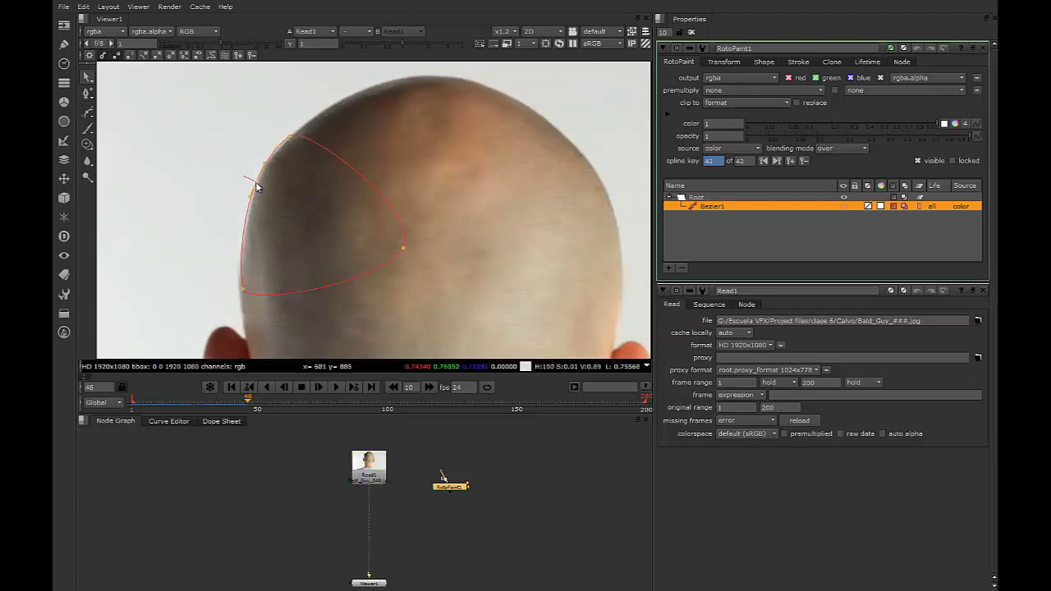
left_click_drag(256, 188, 239, 251)
left_click_drag(242, 293, 246, 293)
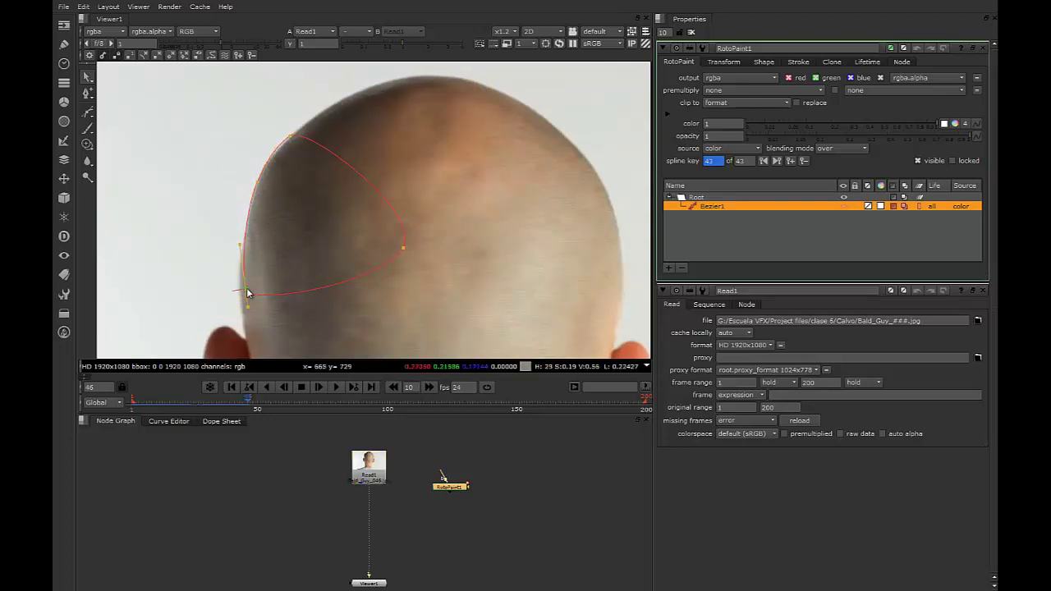
left_click(290, 139)
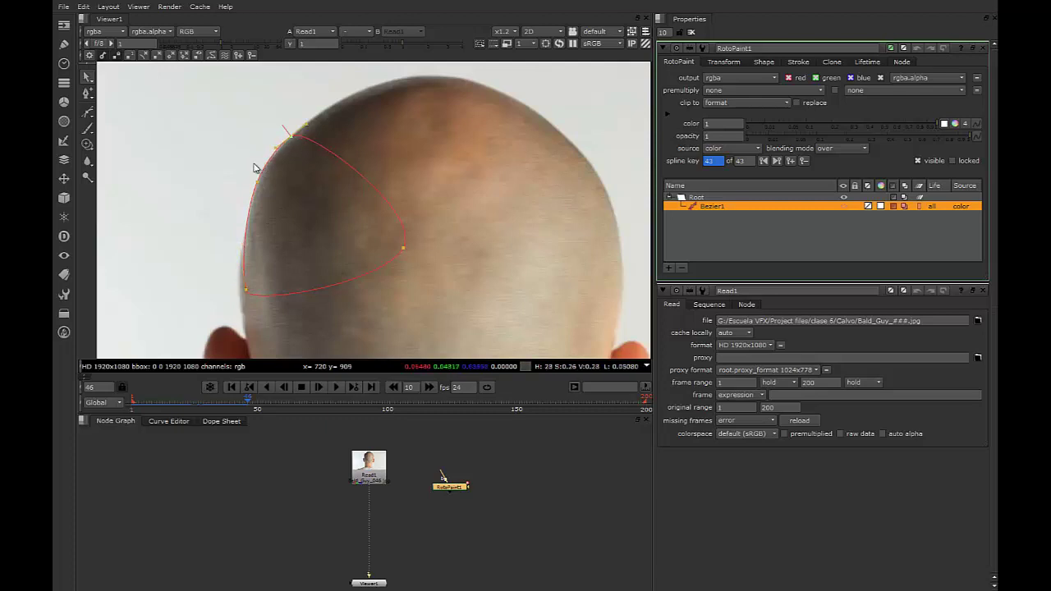
left_click_drag(209, 167, 268, 192)
Match the Bezier's middle back, lower back and crown points to the head edge at frame 47
key("Right")
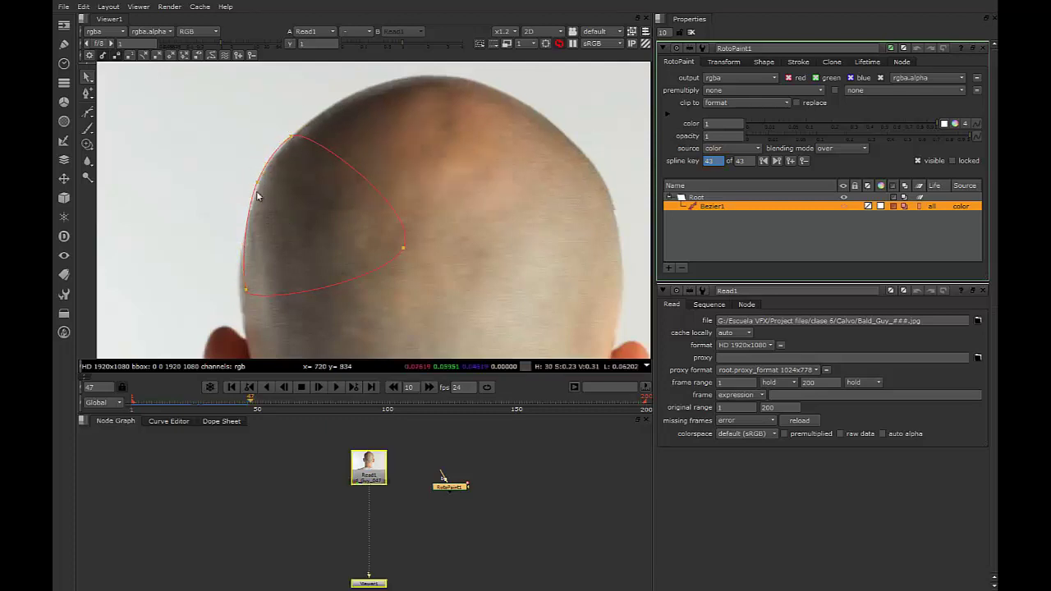
left_click_drag(257, 184, 259, 183)
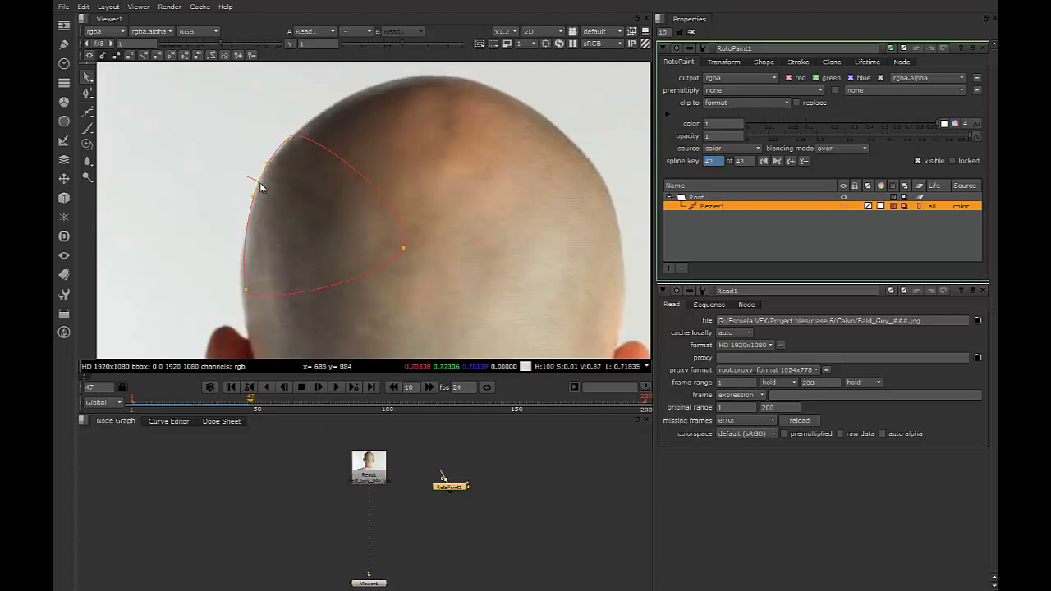
left_click(247, 291)
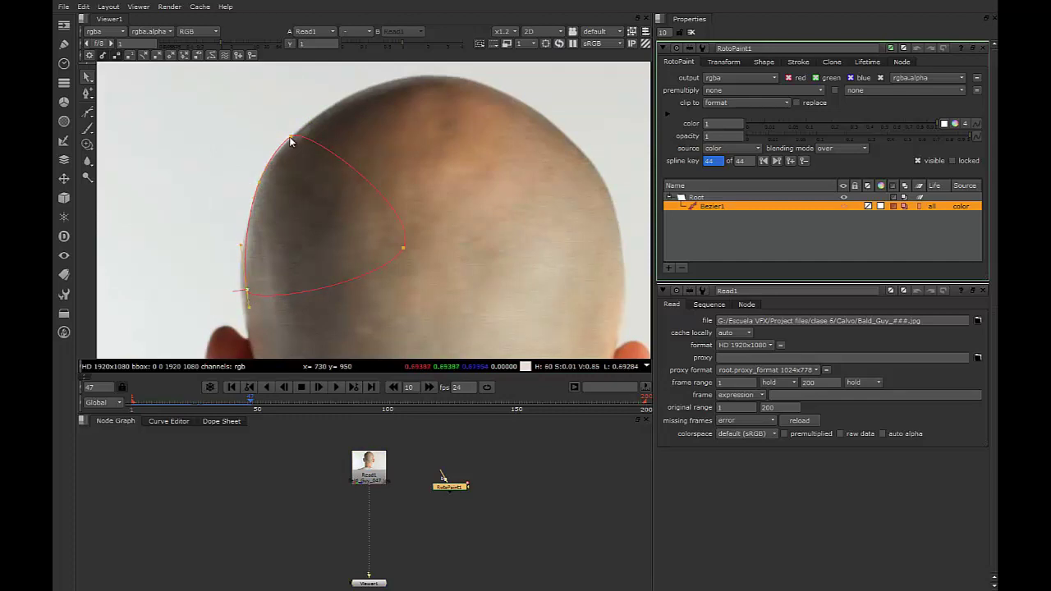
left_click_drag(292, 138, 294, 136)
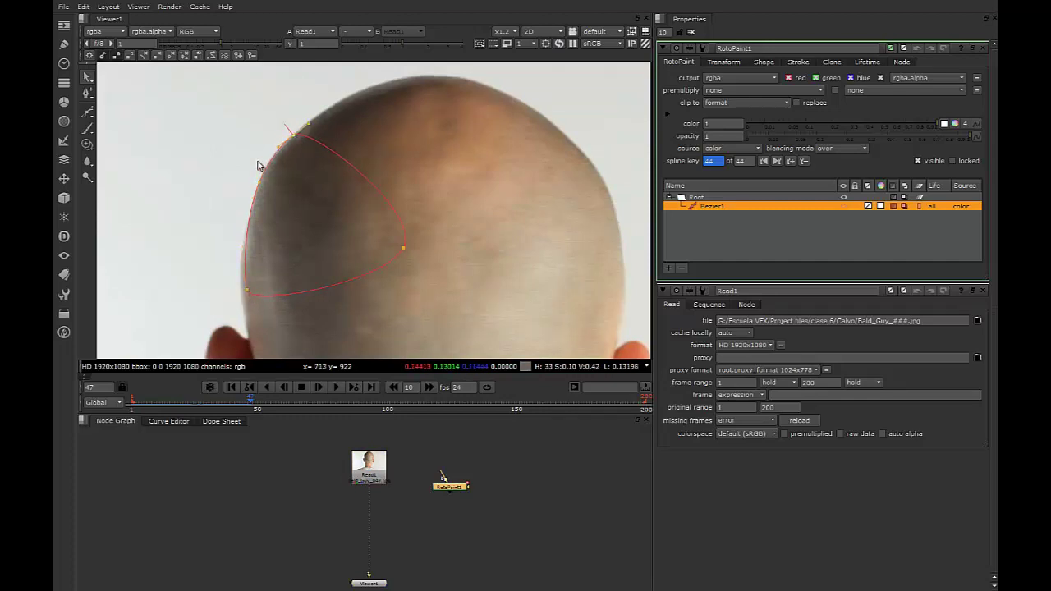
Adjust the Bezier's middle back, crown and lower back points to the scalp outline at frame 48
key("Right")
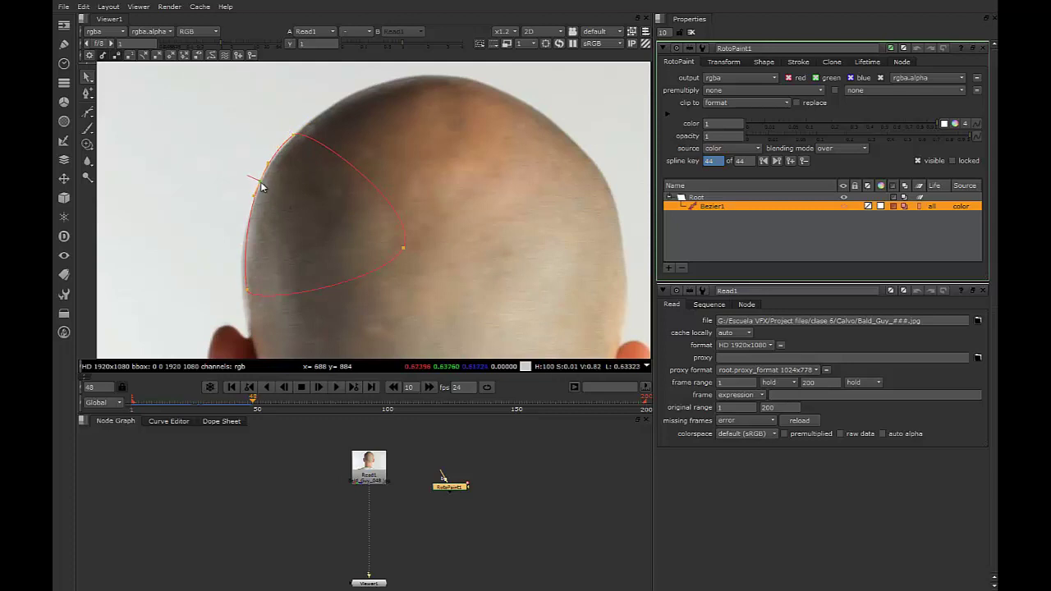
left_click_drag(262, 183, 262, 181)
left_click(296, 138)
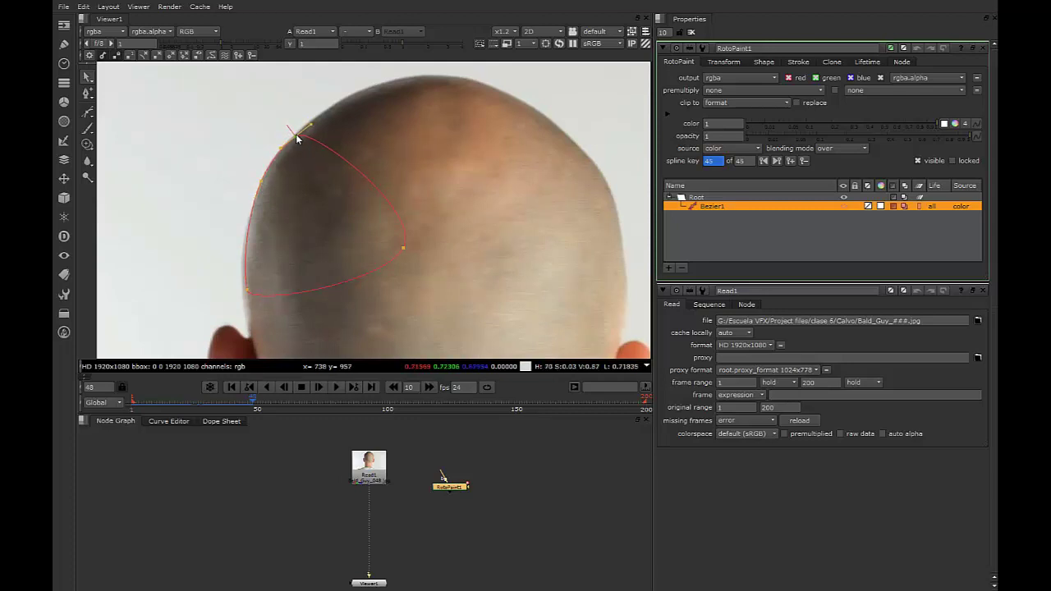
left_click(248, 291)
Fit the Bezier's middle back, crown and lower back points to the head contour at frame 49
key("Right")
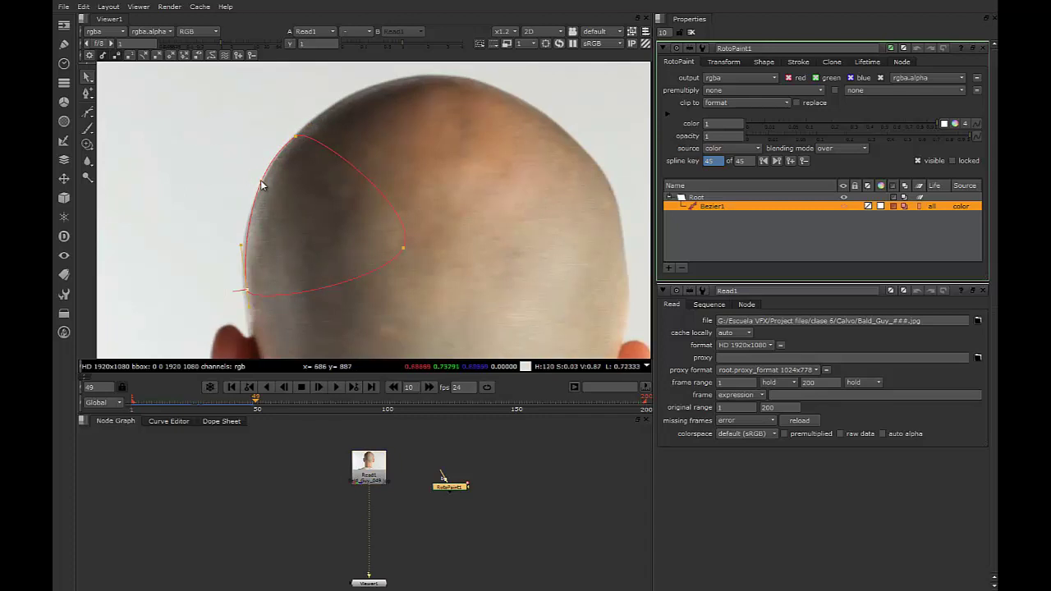
left_click(261, 186)
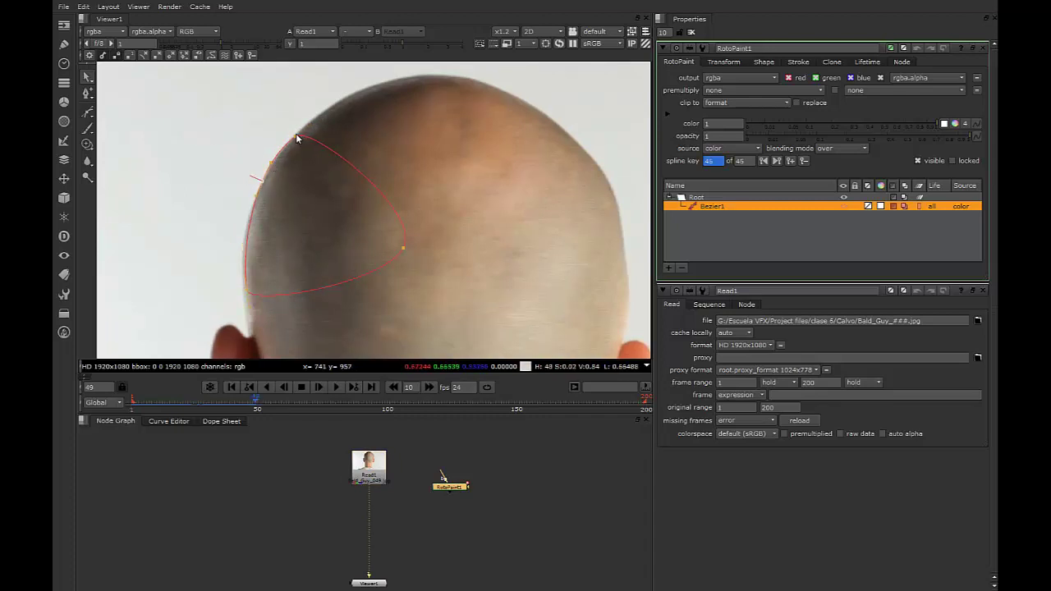
left_click(297, 137)
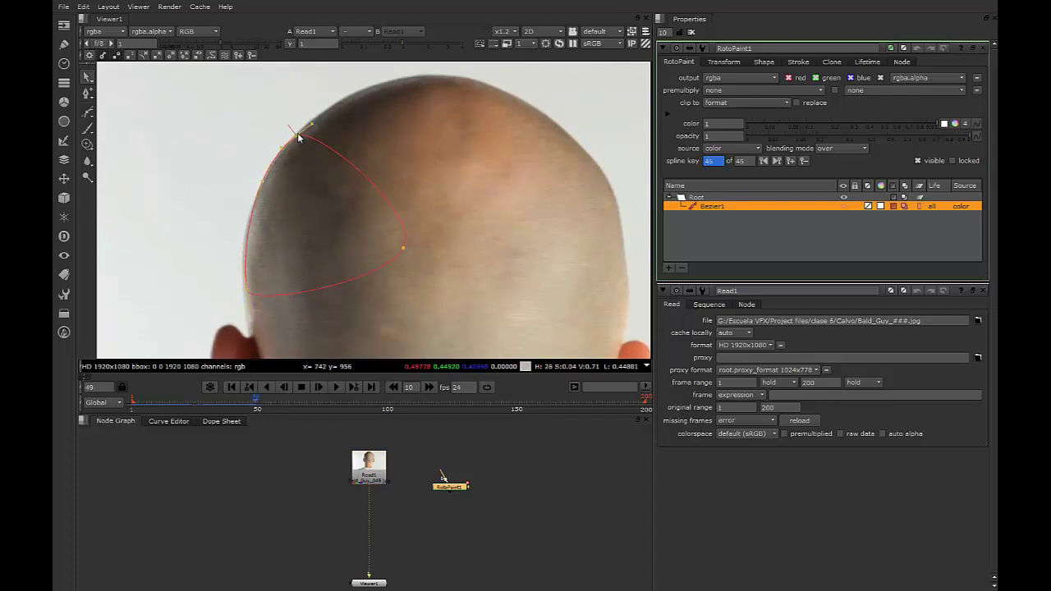
left_click(249, 291)
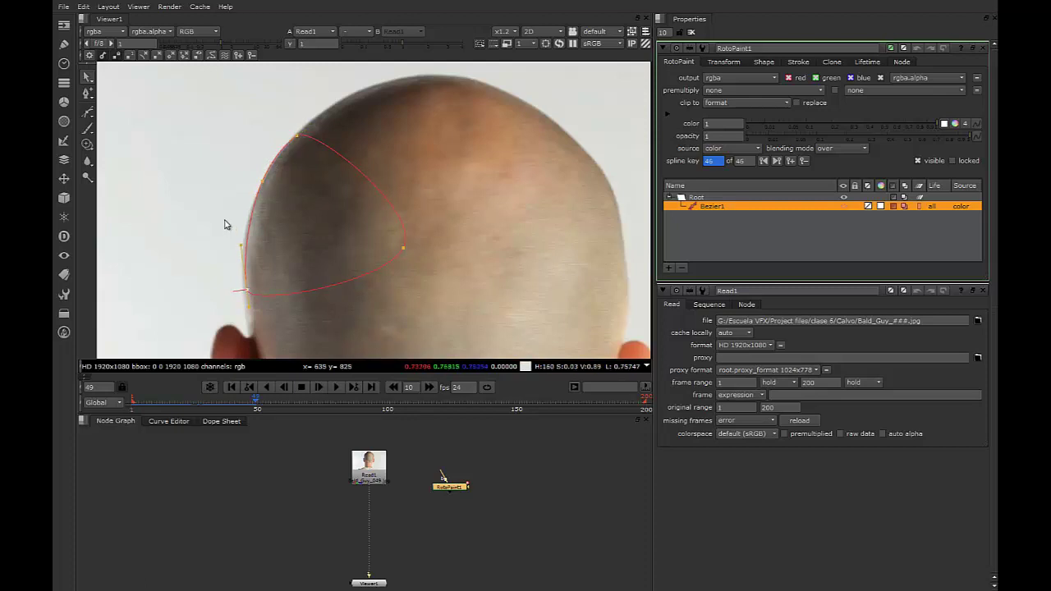
Match the Bezier's middle back and crown points to the head edge at frames 50 and 51
key("Right")
left_click_drag(261, 180, 264, 182)
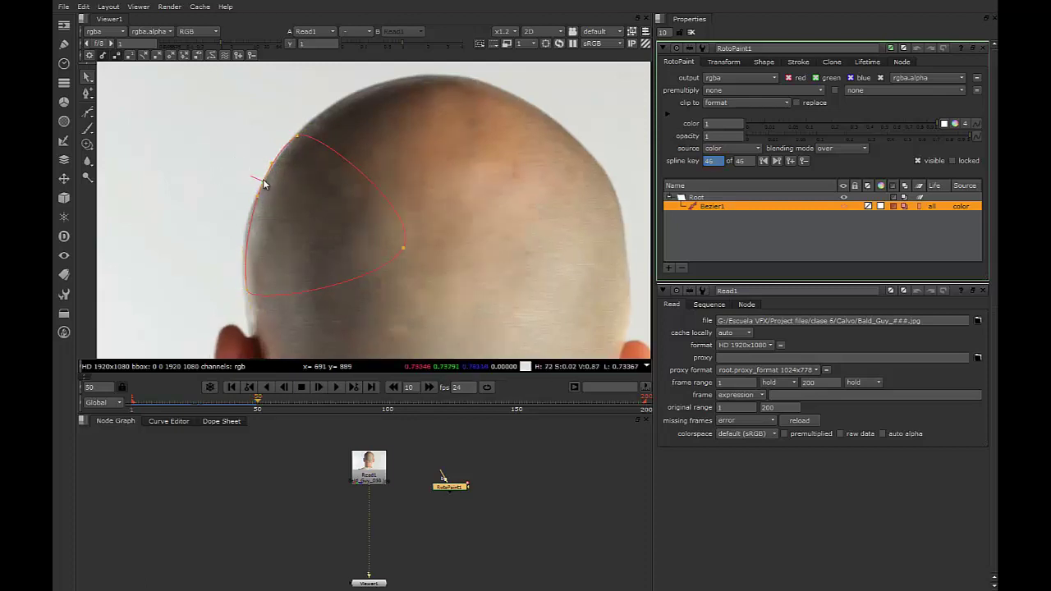
left_click(299, 138)
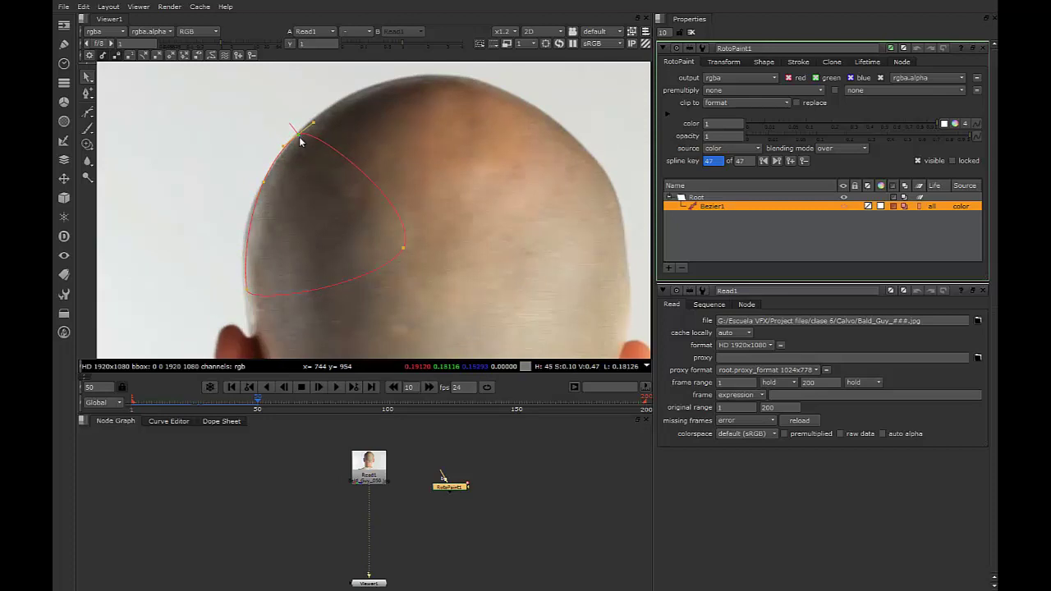
key("Right")
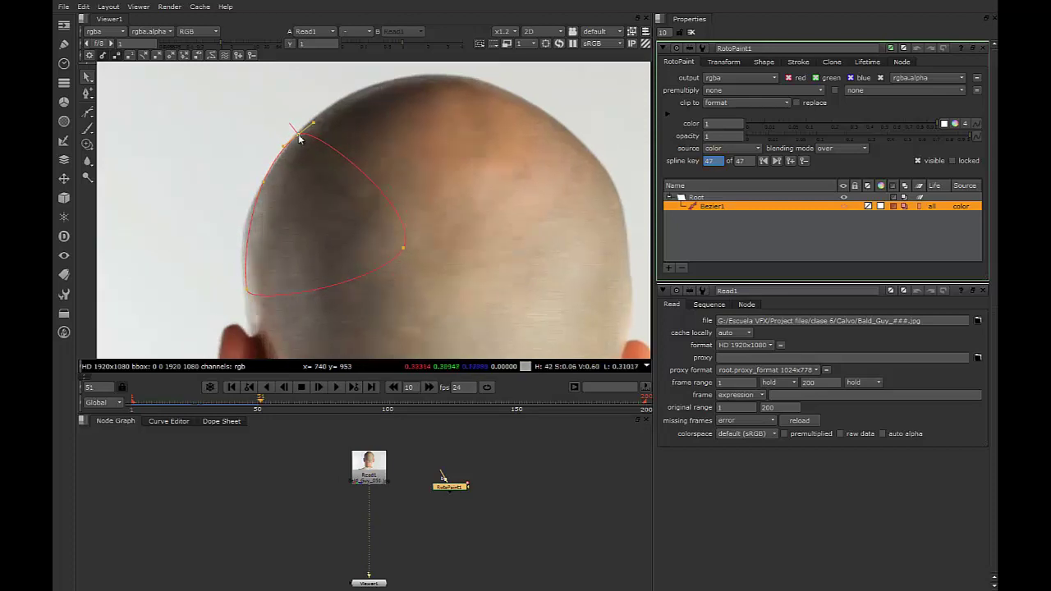
left_click_drag(299, 138, 301, 133)
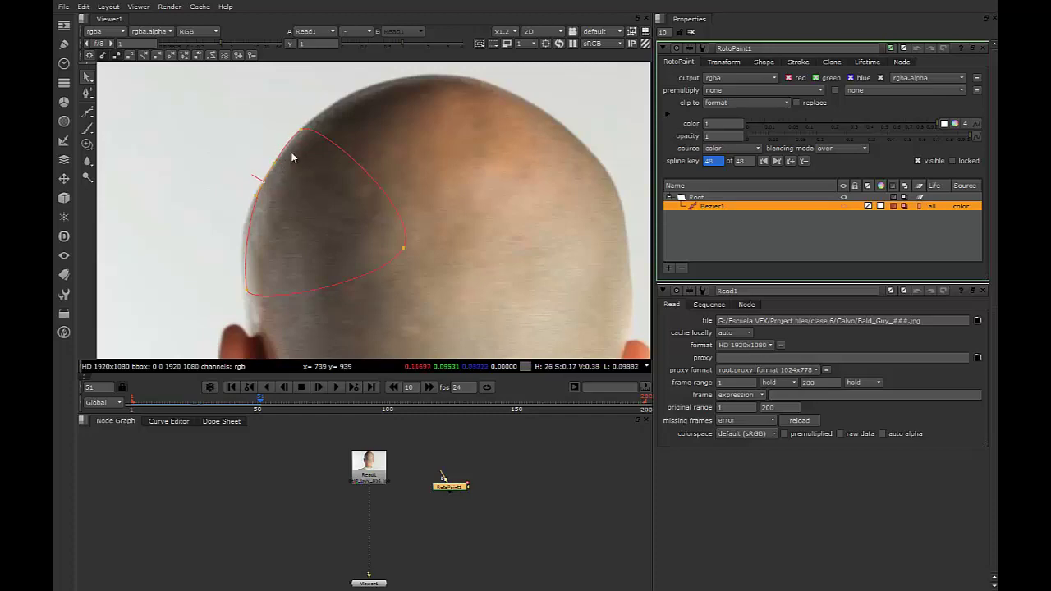
key("Right")
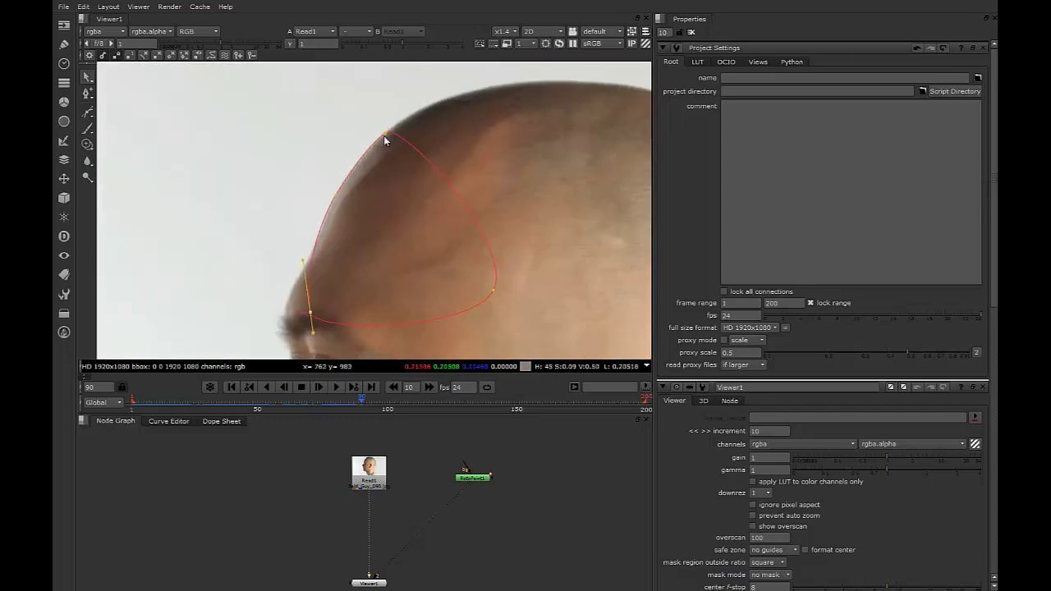
Draw a second closed Bezier at frame 1 along the top of the head, starting where the first shape ends and dipping into the forehead
scroll(383, 203, "down", 5)
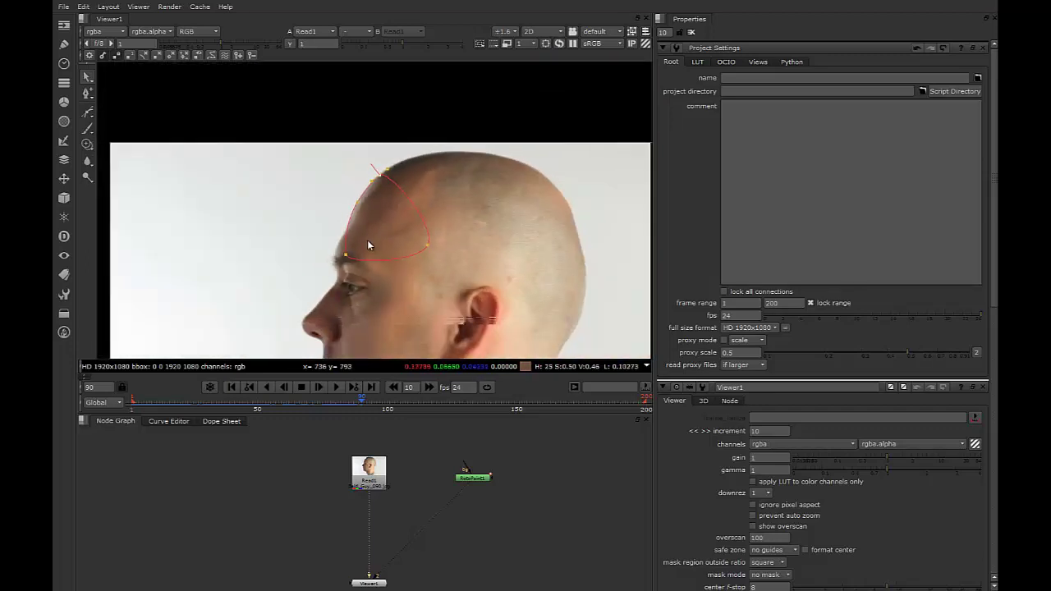
scroll(367, 244, "down", 3)
left_click_drag(359, 400, 129, 392)
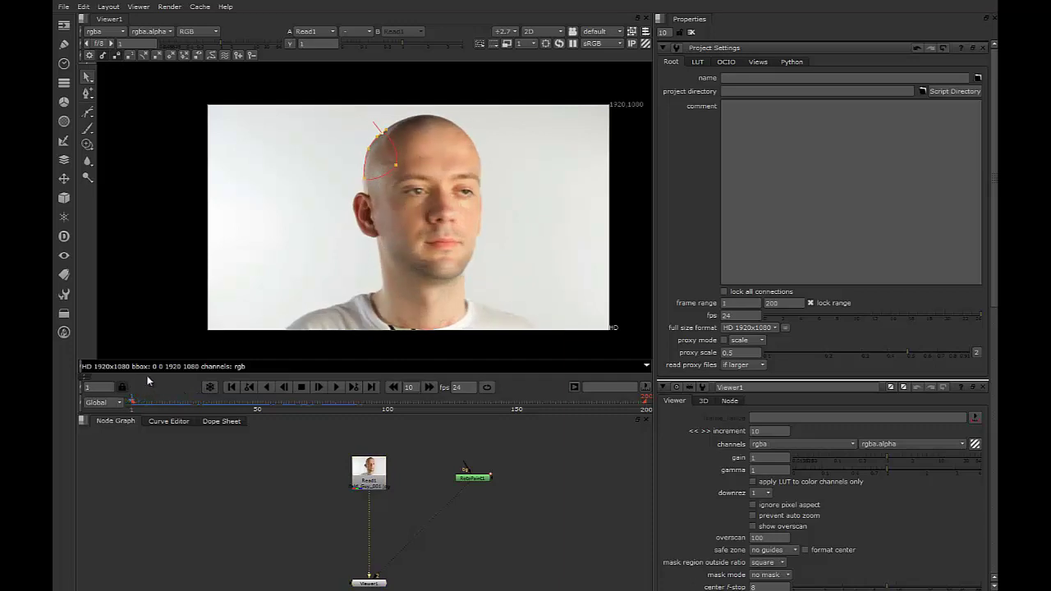
scroll(348, 188, "up", 5)
scroll(324, 246, "up", 2)
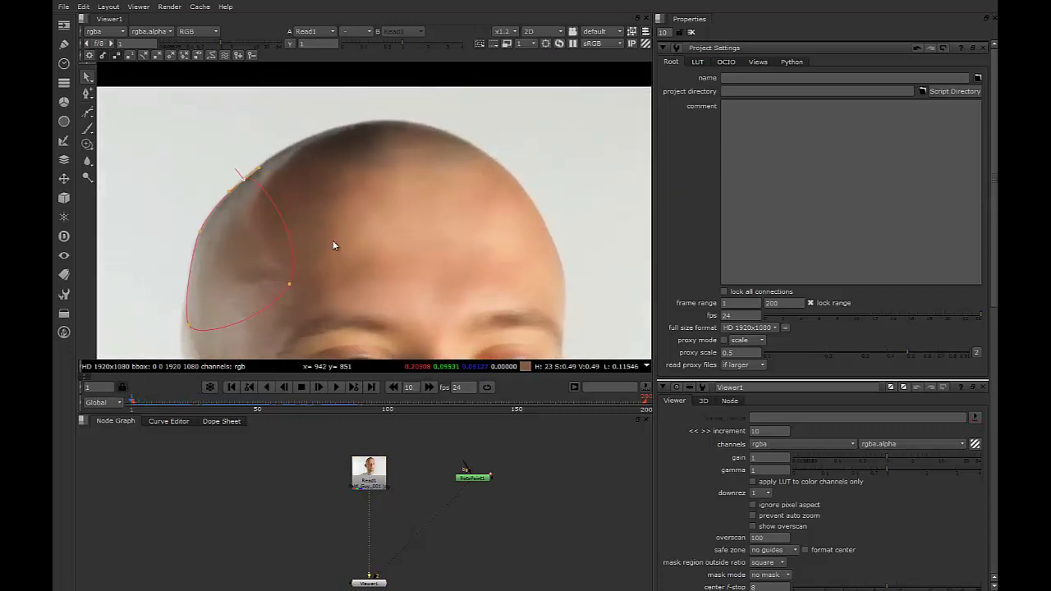
scroll(189, 164, "up", 2)
left_click(88, 112)
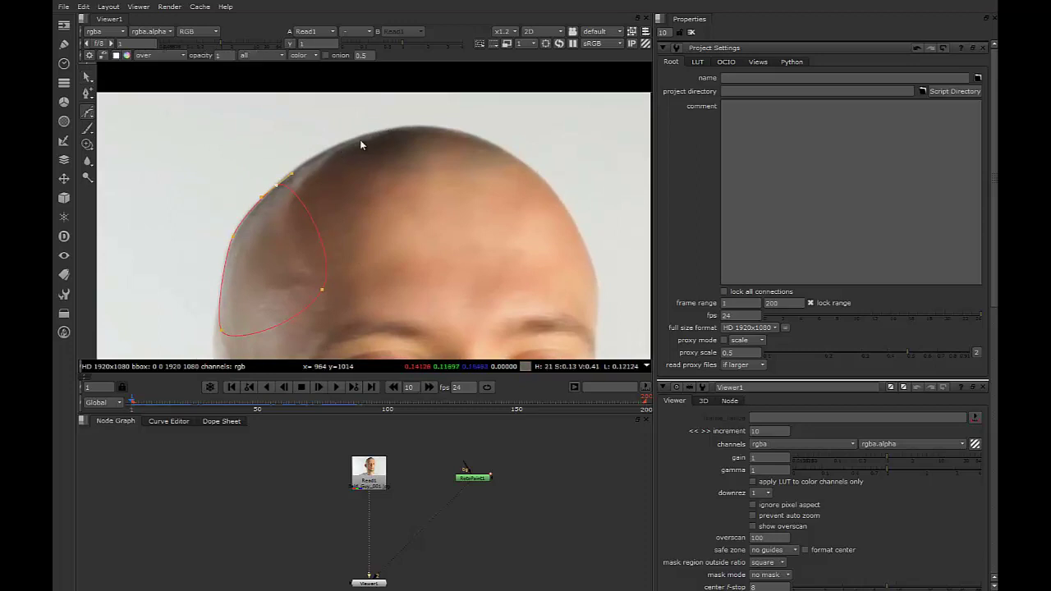
left_click_drag(334, 148, 323, 153)
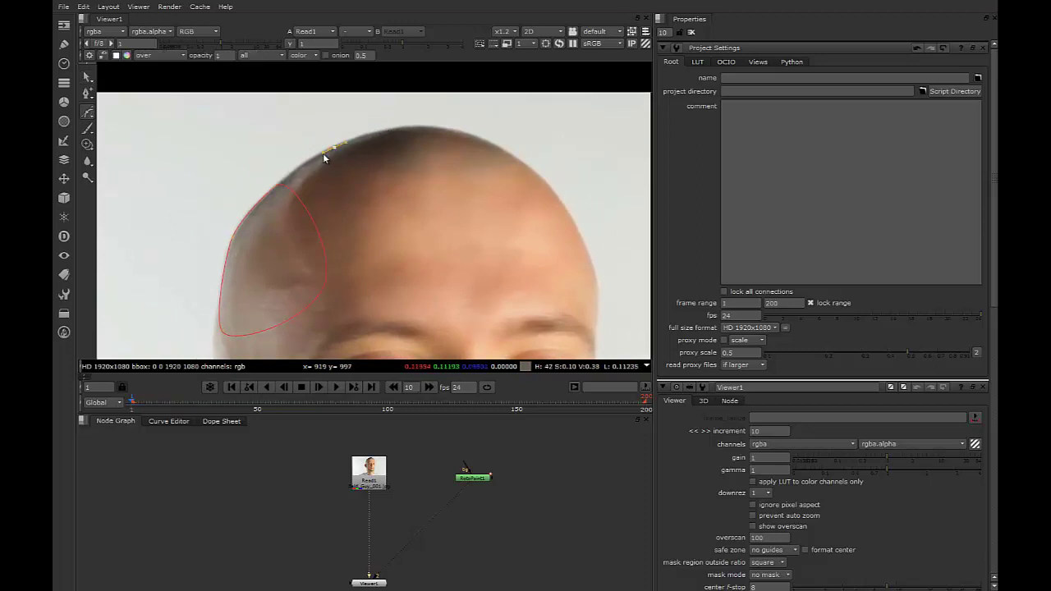
left_click(281, 180)
left_click_drag(354, 286, 396, 279)
mouse_move(399, 128)
left_mouse_down()
mouse_move(375, 129)
mouse_move(396, 134)
left_mouse_up()
left_click(335, 148)
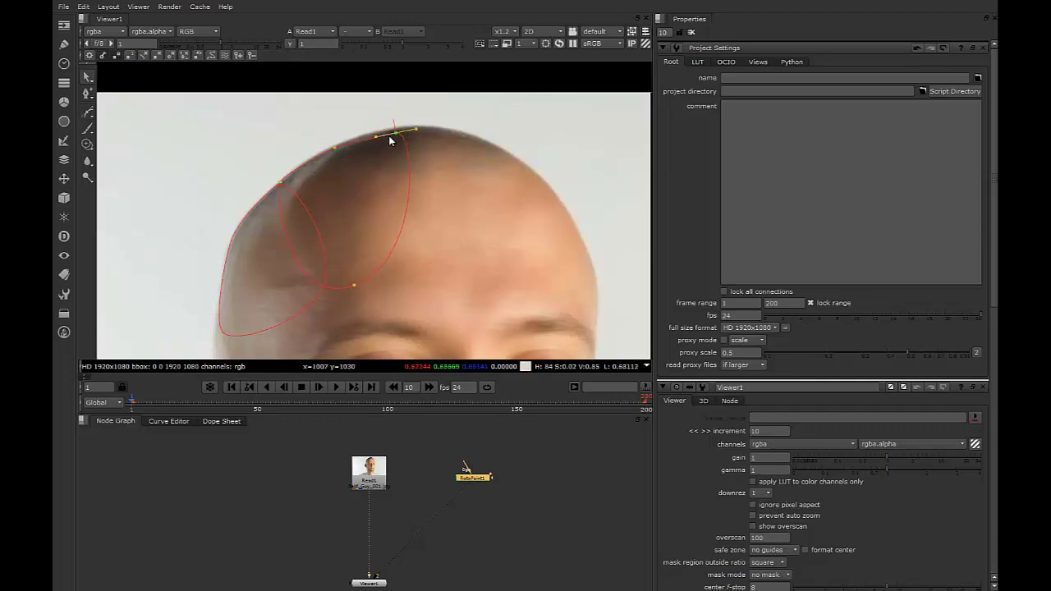
Pull the second Bezier's middle outline point outside the head and convert it to a smooth point
left_click(334, 148)
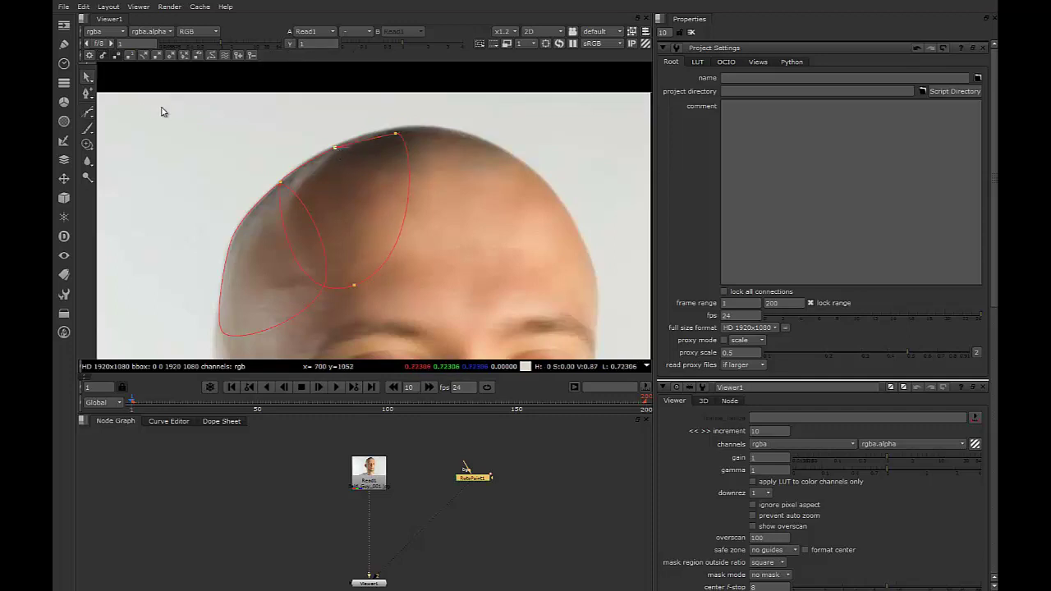
mouse_move(332, 146)
left_mouse_down()
mouse_move(300, 149)
mouse_move(328, 109)
mouse_move(351, 119)
mouse_move(300, 146)
mouse_move(325, 150)
mouse_move(330, 140)
mouse_move(300, 141)
mouse_move(309, 133)
mouse_move(332, 154)
mouse_move(325, 136)
left_mouse_up()
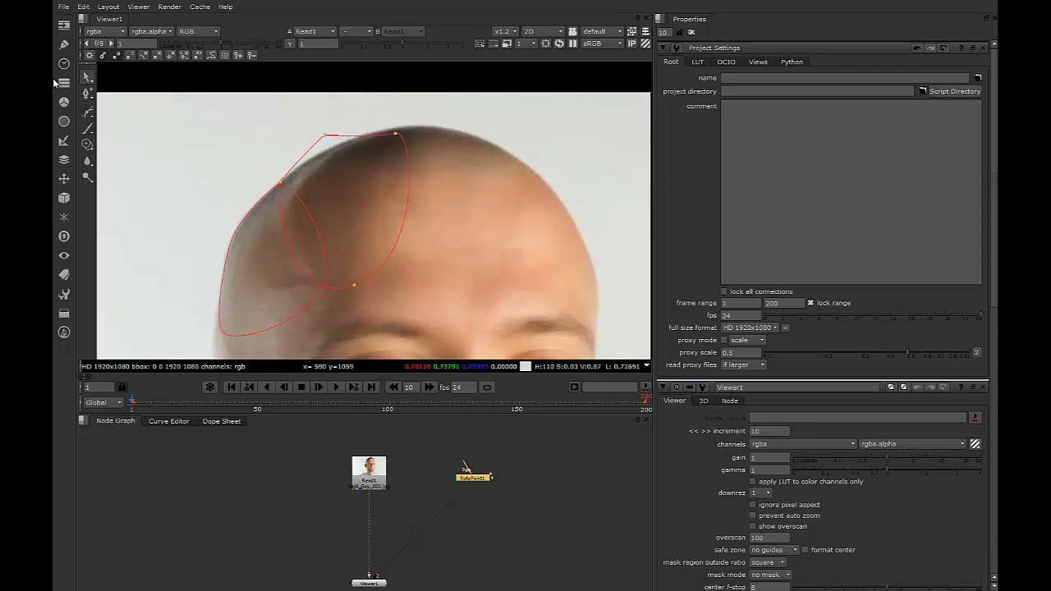
left_click(87, 94)
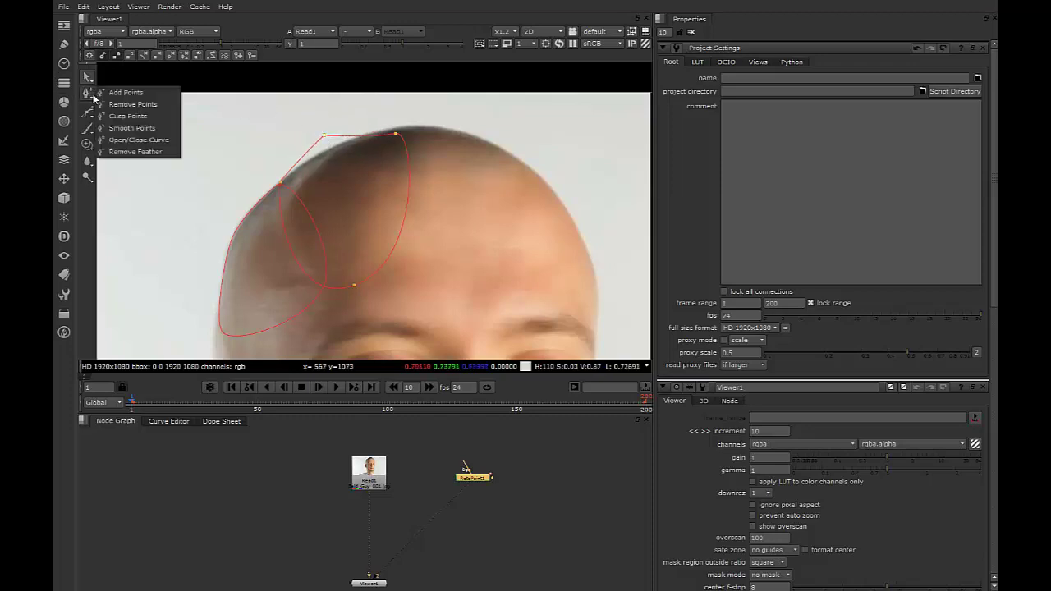
left_click(139, 128)
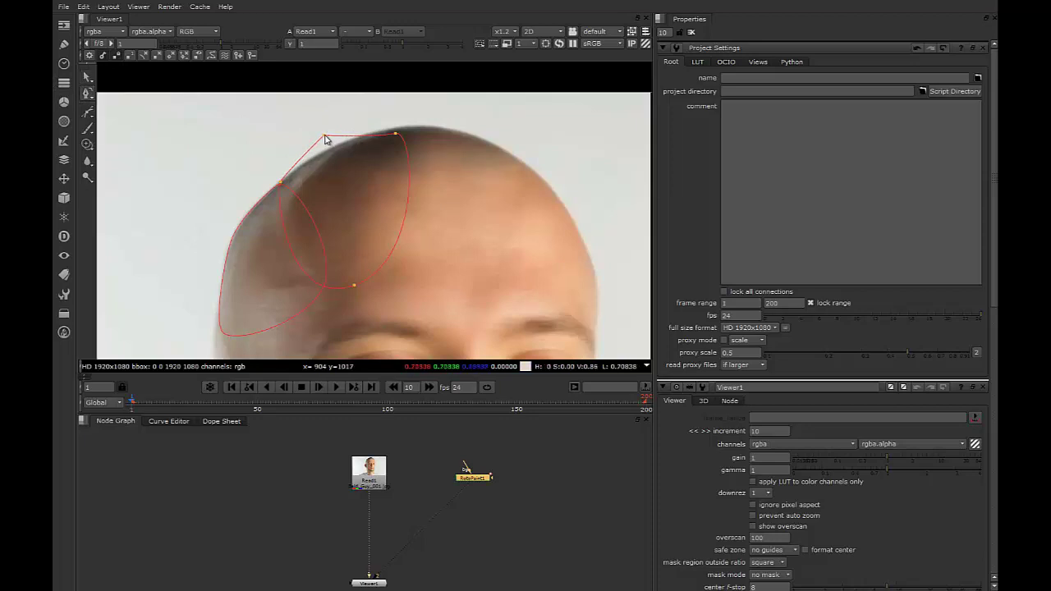
left_click(87, 94)
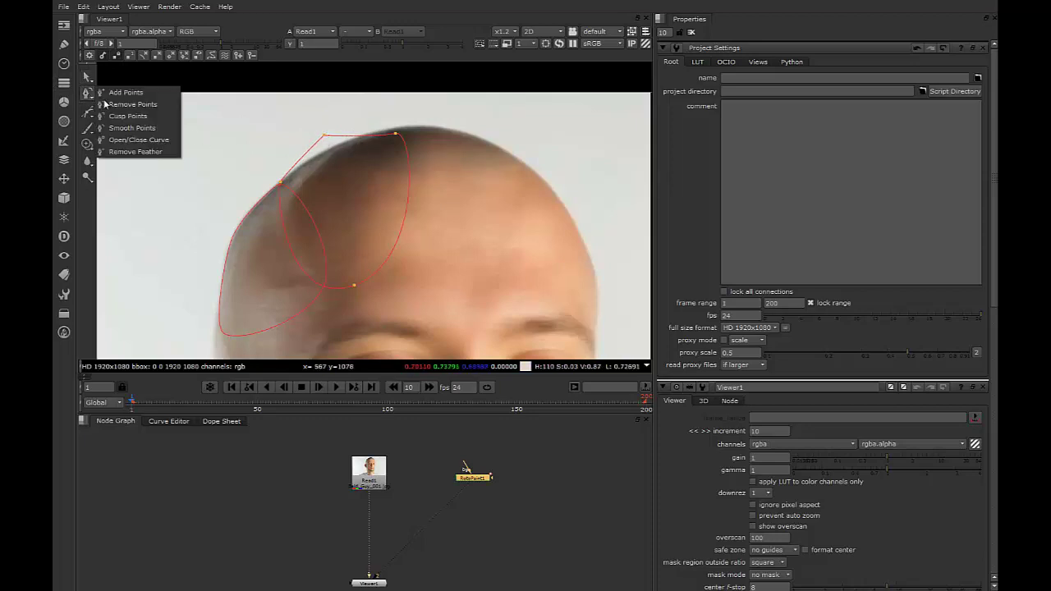
left_click(141, 128)
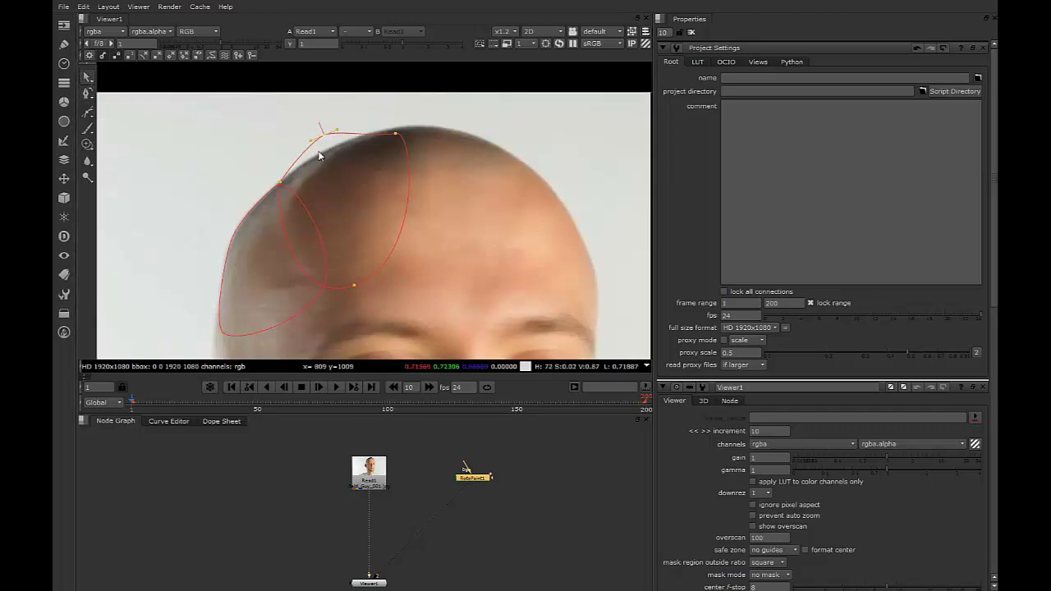
Bring the smoothed point back to the scalp outline and fit the second Bezier's crown point to the head edge at frame 1
left_click(323, 134)
left_click_drag(320, 133, 387, 131)
left_click(395, 134)
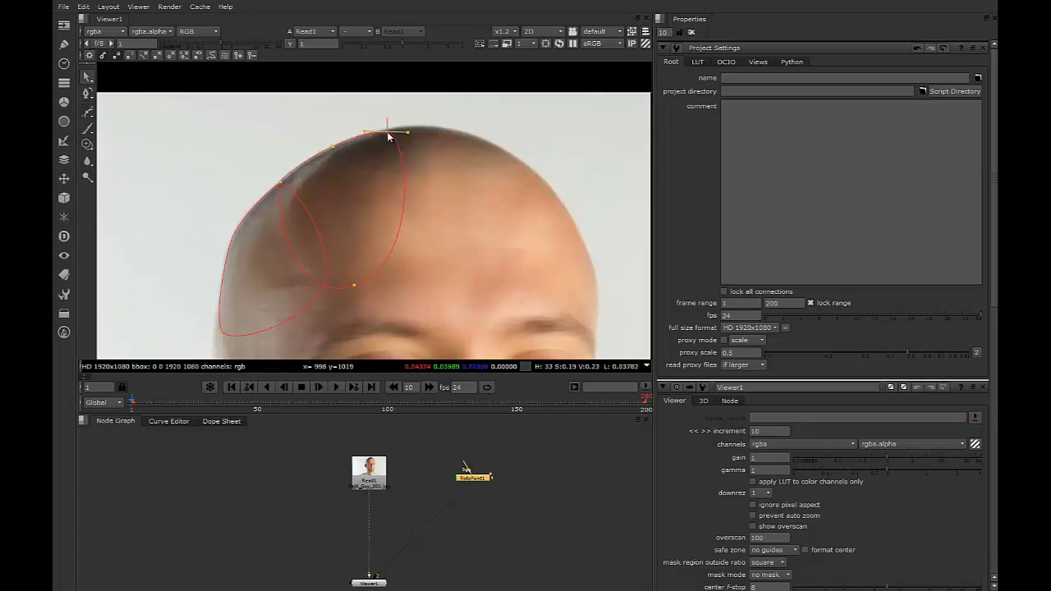
Fit the second Bezier's three outline points to the scalp edge at frame 2
scroll(363, 183, "down", 3)
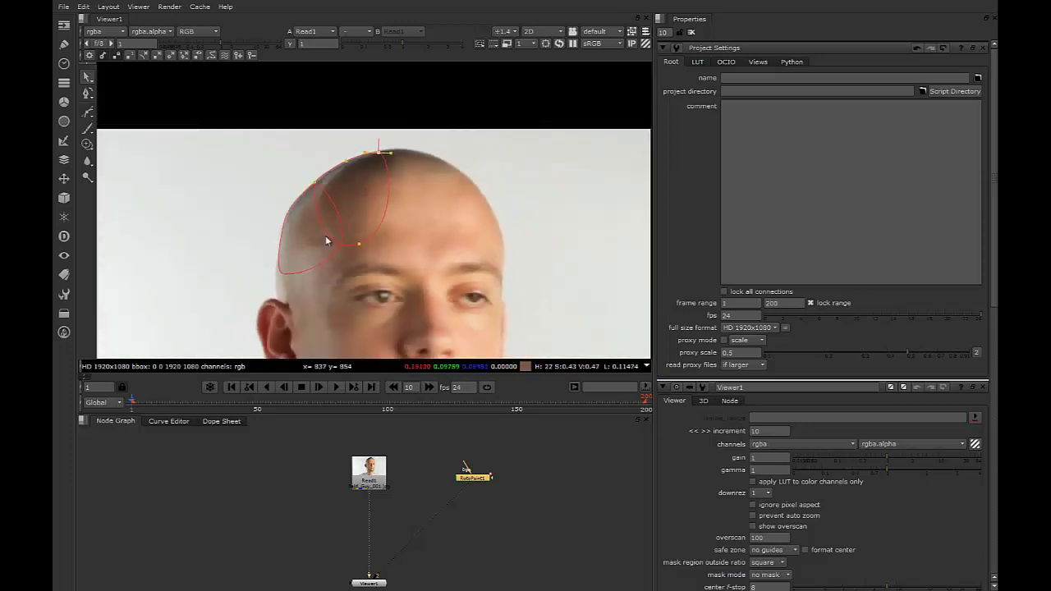
key("Right")
left_click(315, 183)
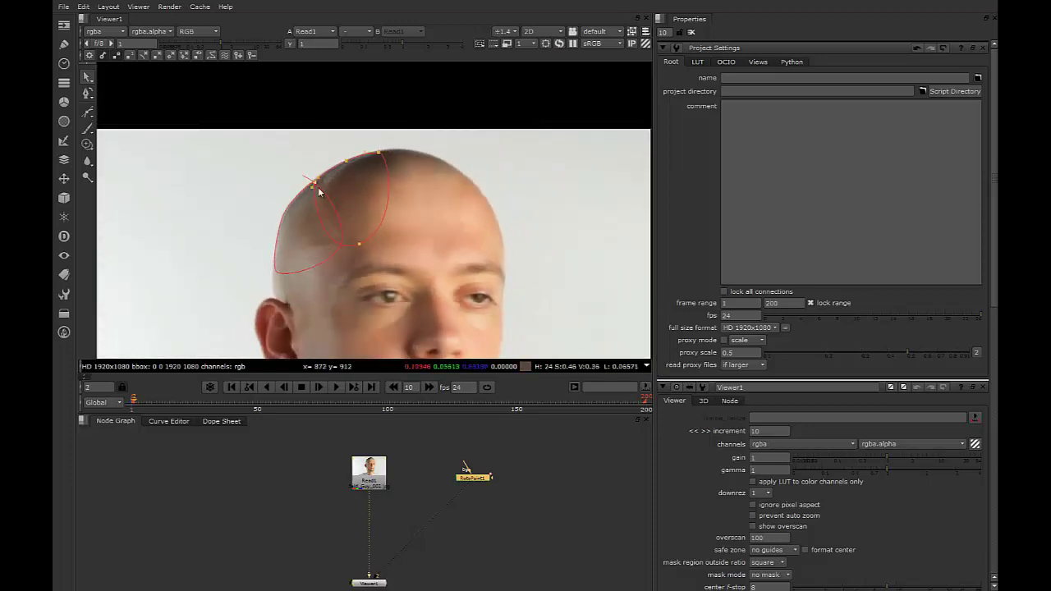
scroll(319, 186, "up", 3)
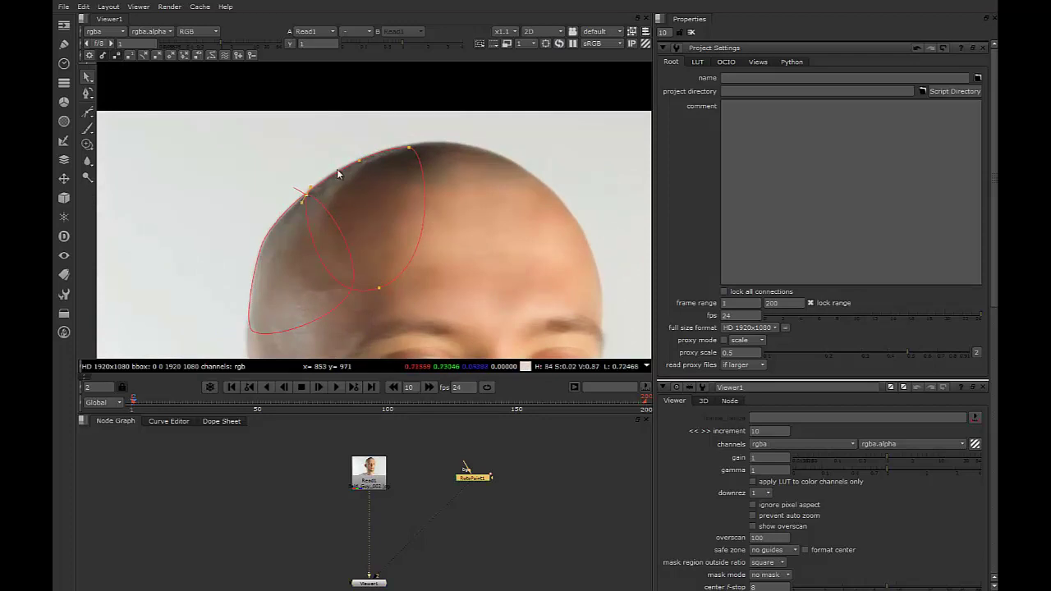
left_click(358, 160)
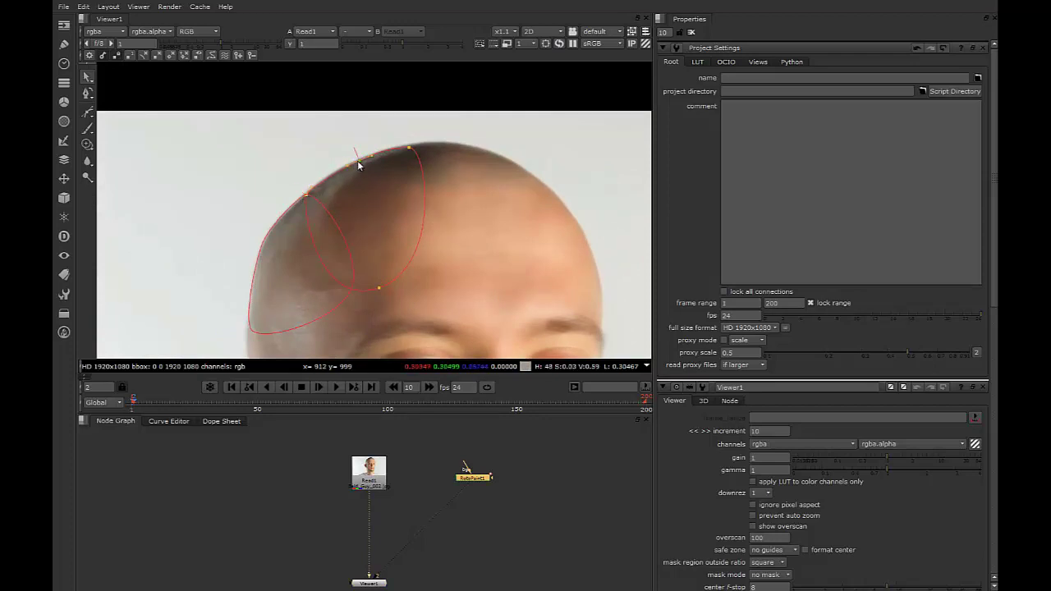
left_click(410, 149)
Move the second Bezier's outer point, where it meets the first shape, onto the head edge at frames 3 and 4
key("Right")
left_click_drag(299, 145, 373, 187)
left_click(256, 170)
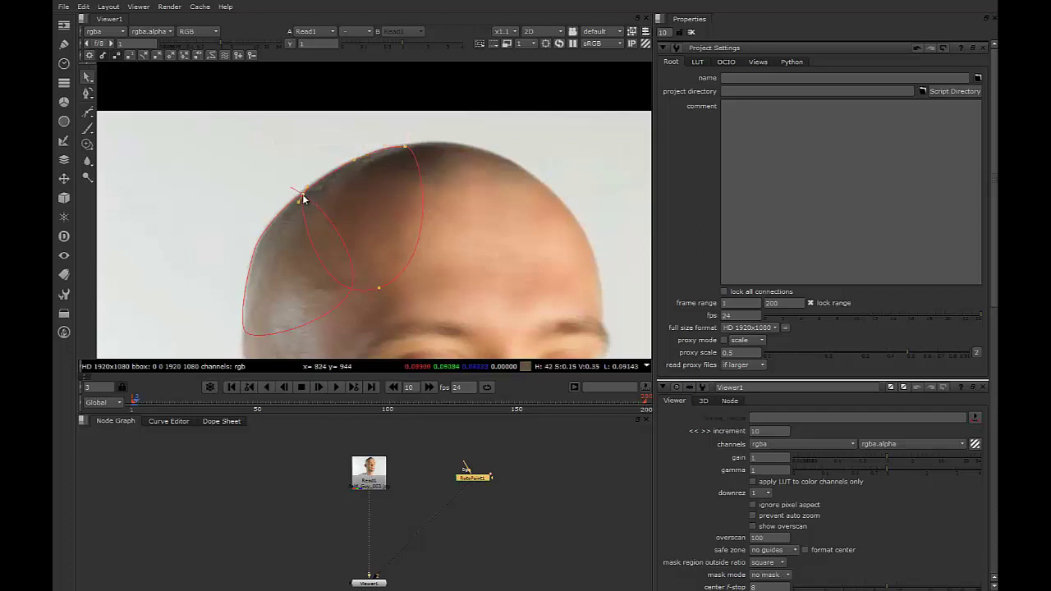
left_click_drag(303, 199, 298, 203)
key("Right")
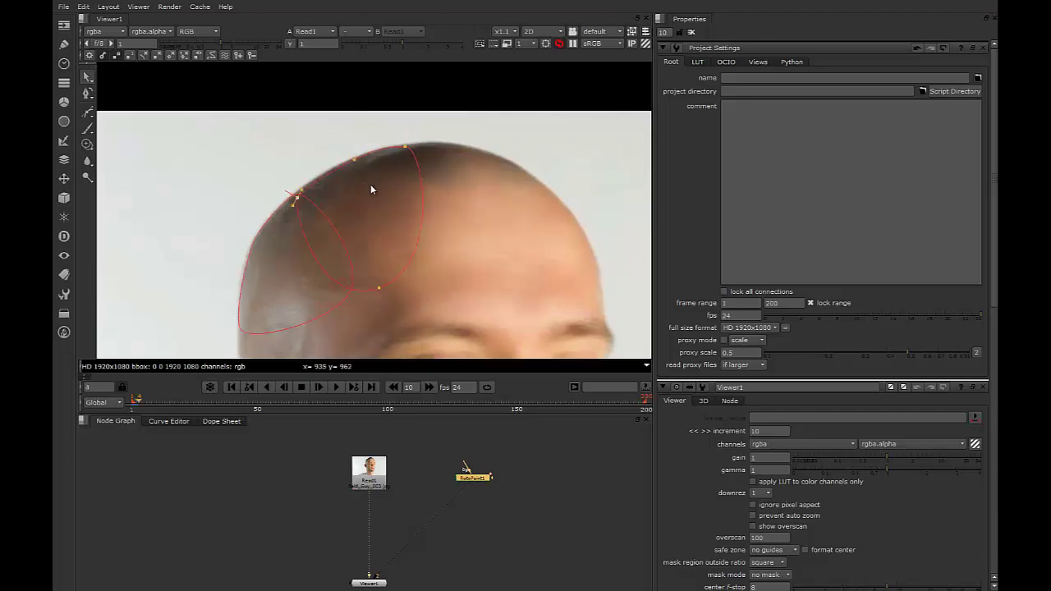
left_click_drag(341, 222, 342, 223)
left_click_drag(297, 198, 293, 198)
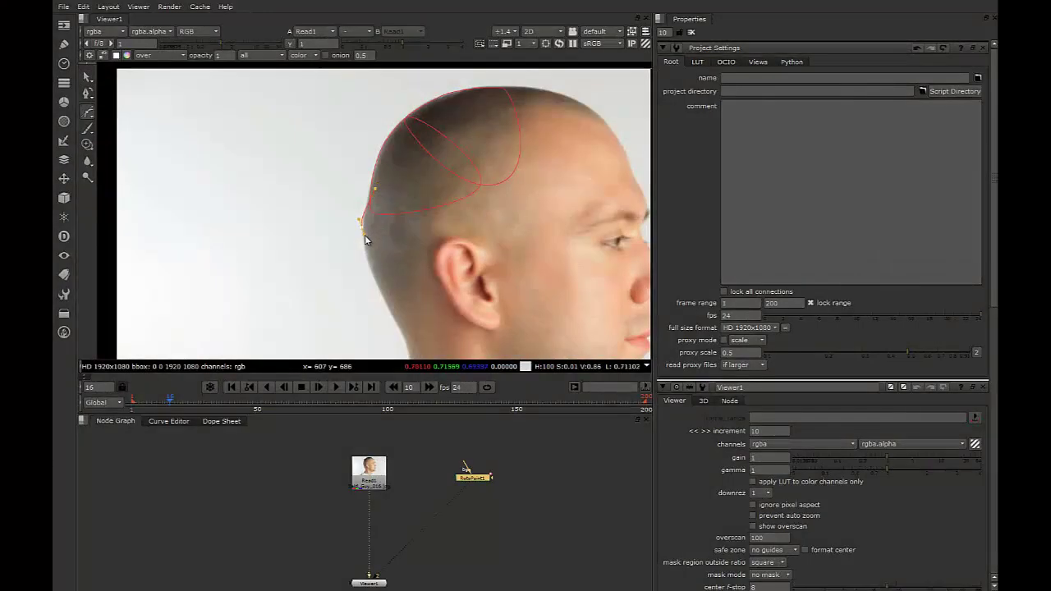
Complete a third closed Bezier at frame 16 covering the back of the head from below the first shape down to the nape and ear
left_click(380, 293)
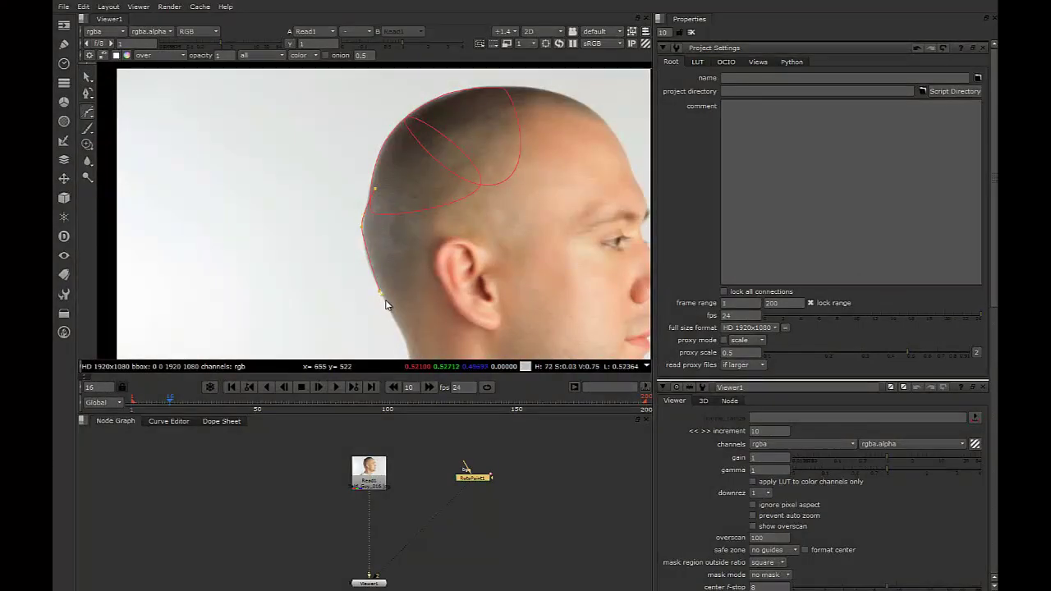
left_click(389, 309)
left_click(443, 238)
left_click(374, 192)
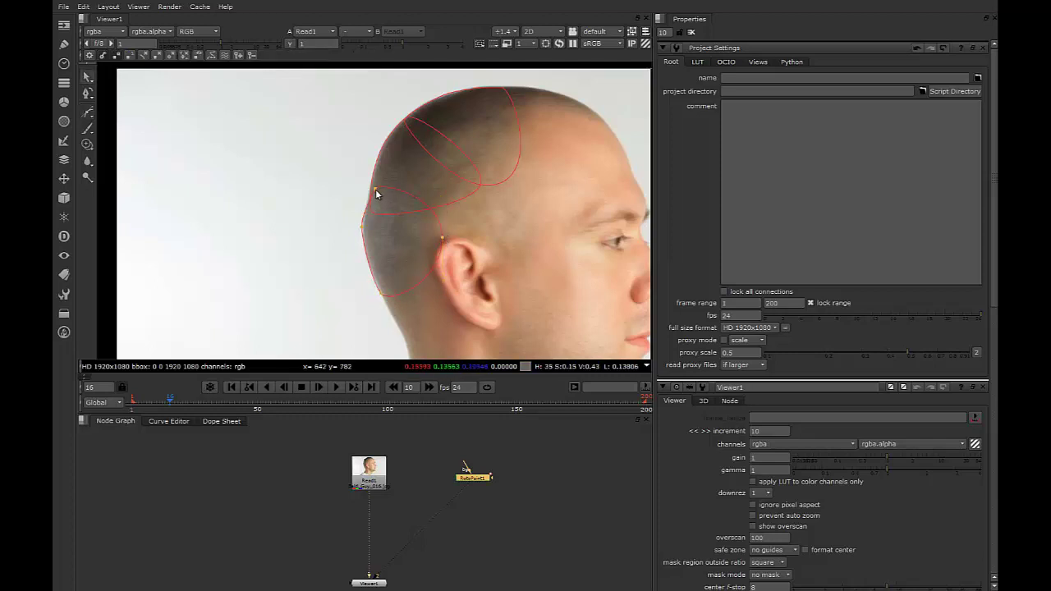
Fit the third Bezier's middle and upper back points to the head outline at frame 16
left_click(375, 193)
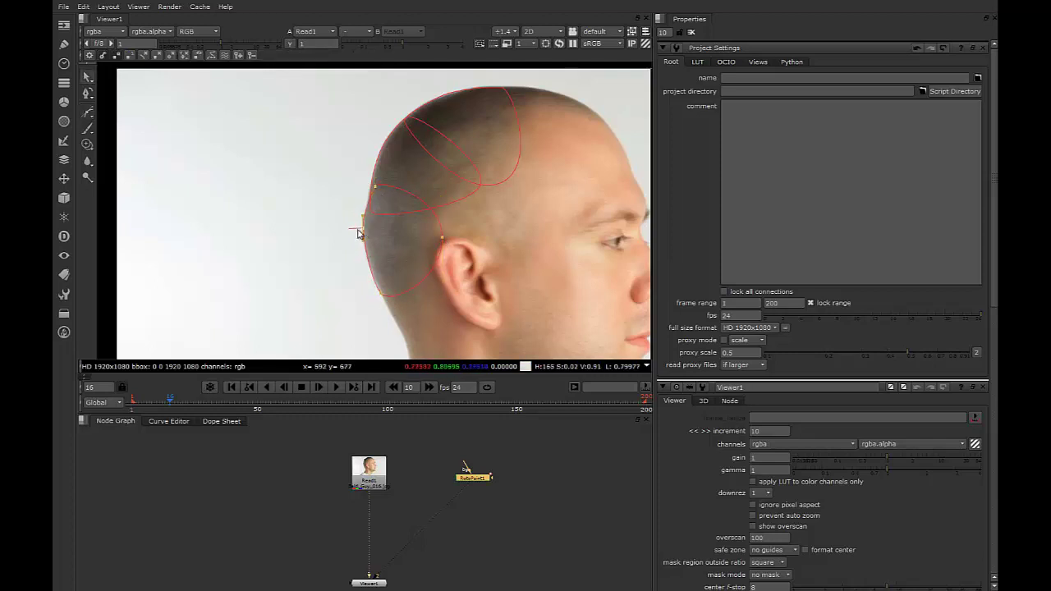
scroll(359, 233, "up", 5)
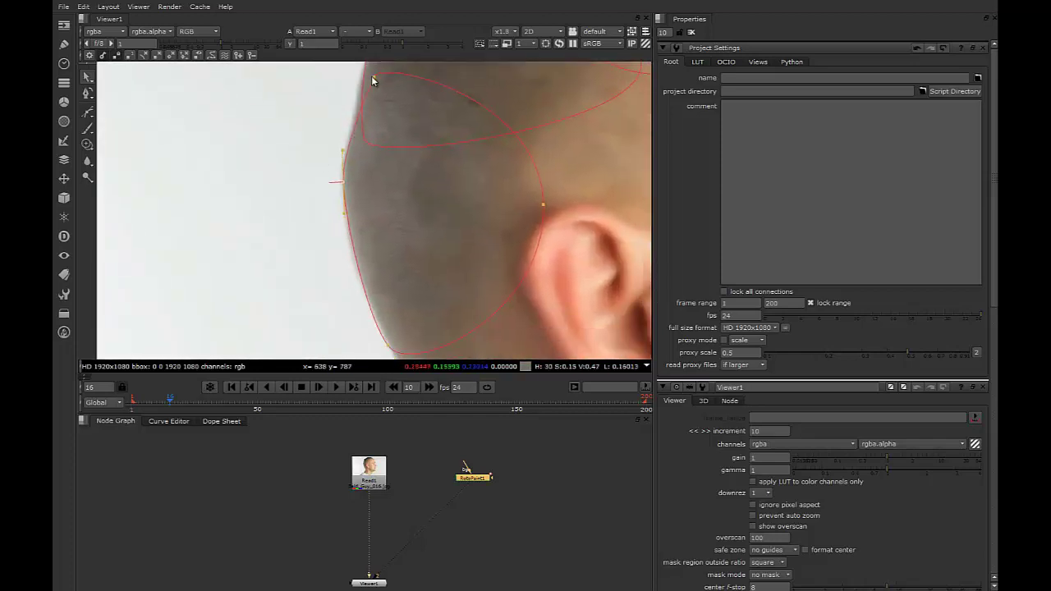
scroll(363, 134, "down", 4)
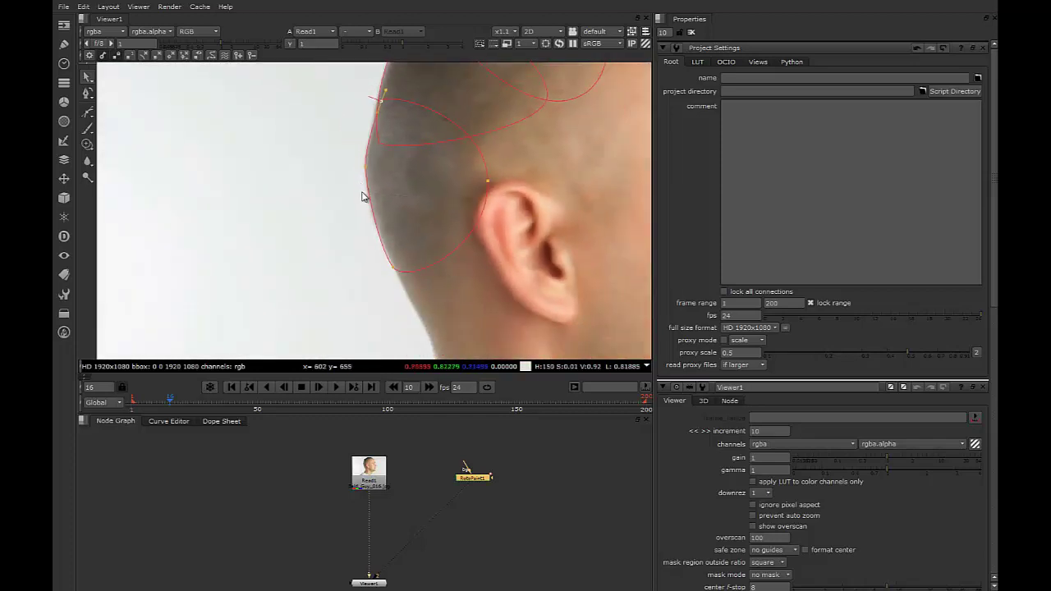
Compare the RotoPaint matte of the three overlapping shapes with the head footage at frame 16
scroll(343, 206, "down", 4)
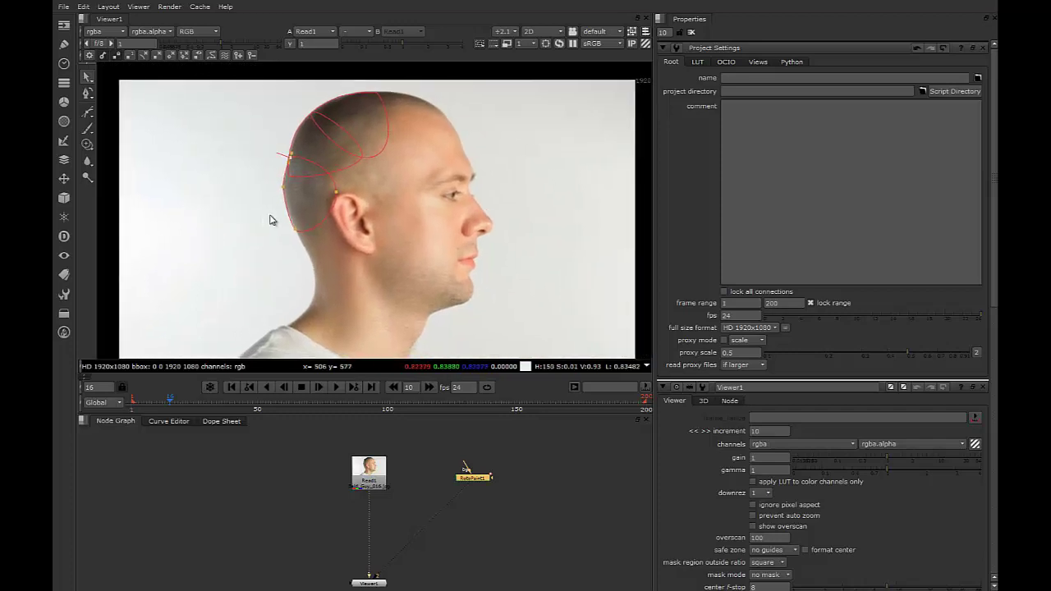
key("2")
key("1")
scroll(300, 199, "up", 3)
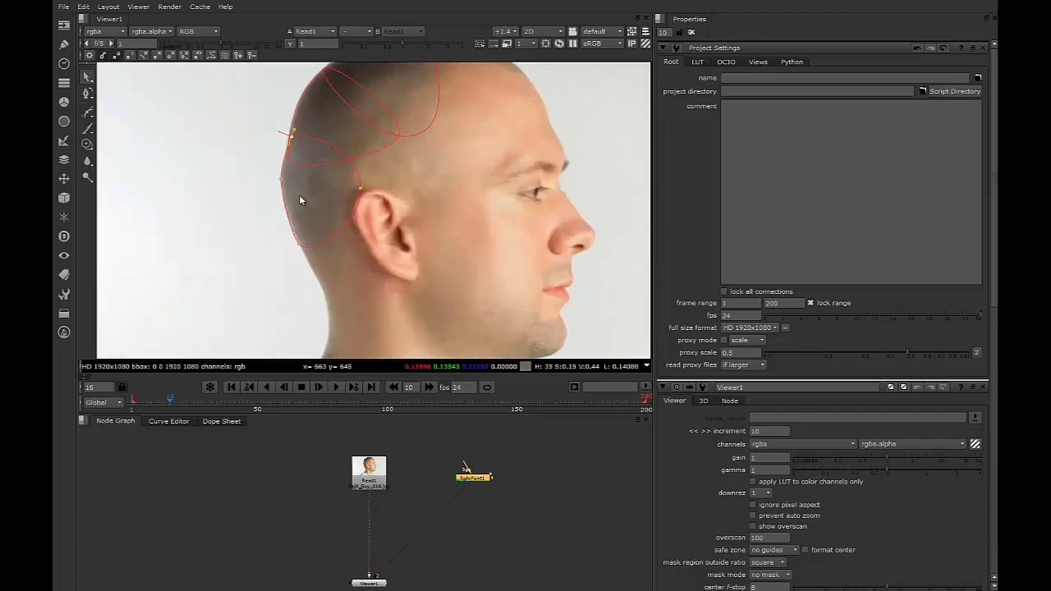
key("2")
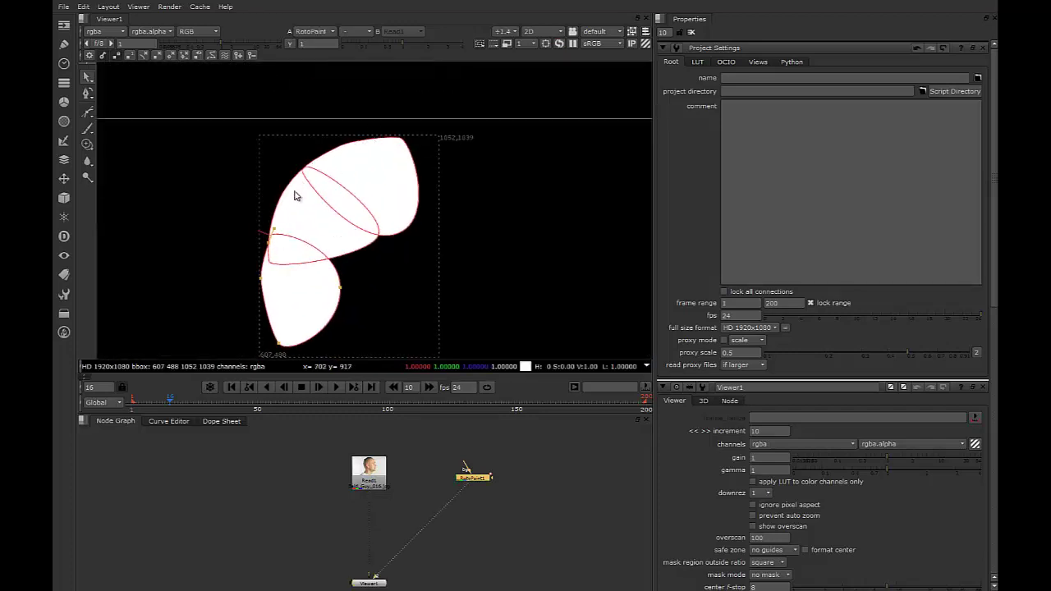
key("1")
Shift the third Bezier's outer points together onto the back-of-head edge at frames 15 and 14
scroll(279, 263, "up", 4)
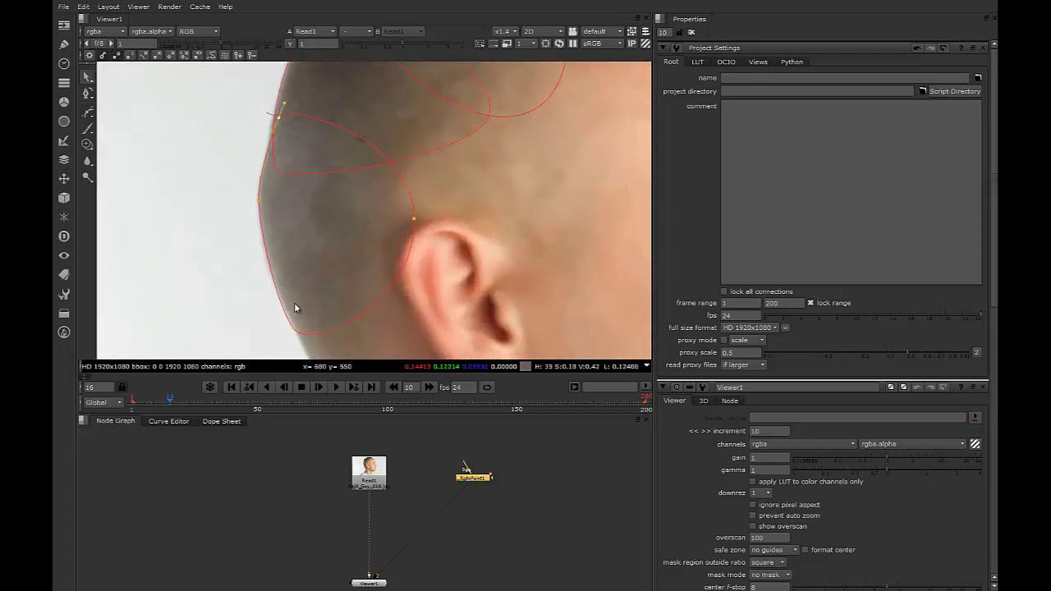
left_click(293, 333)
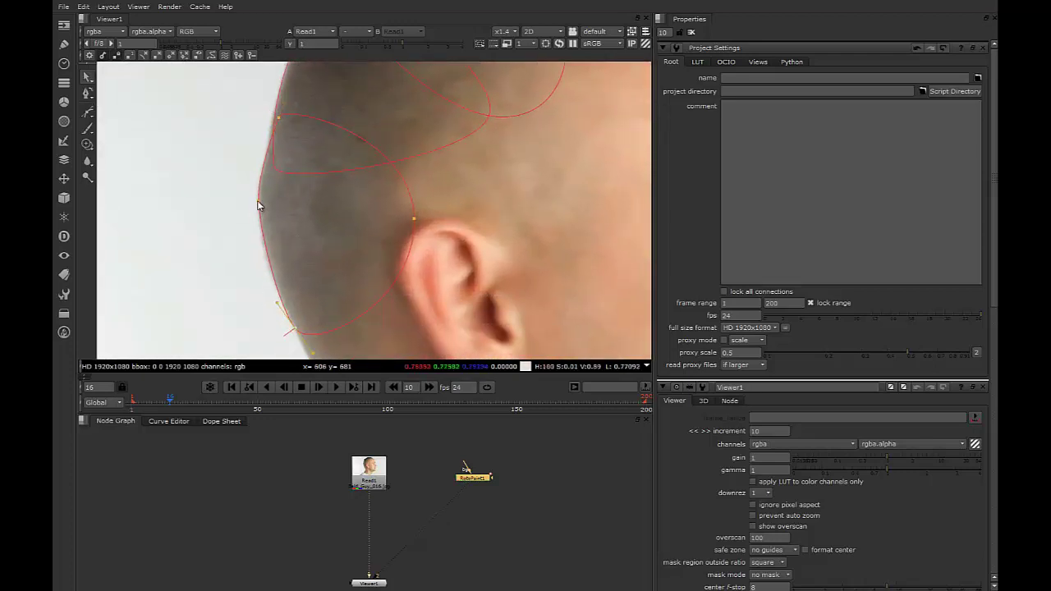
key("Left")
left_click_drag(249, 97, 352, 355)
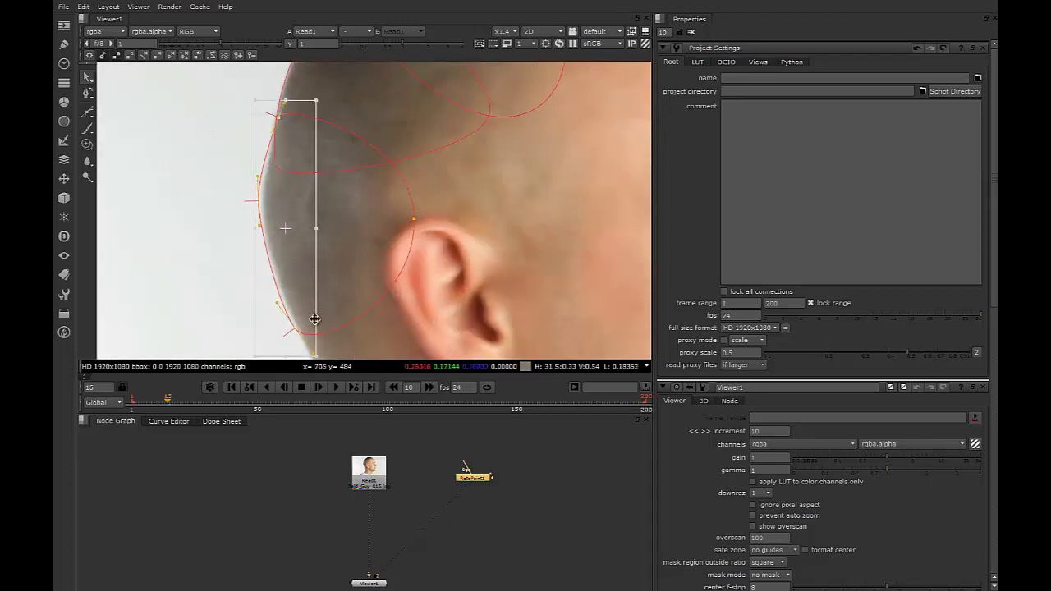
left_click_drag(298, 286, 301, 287)
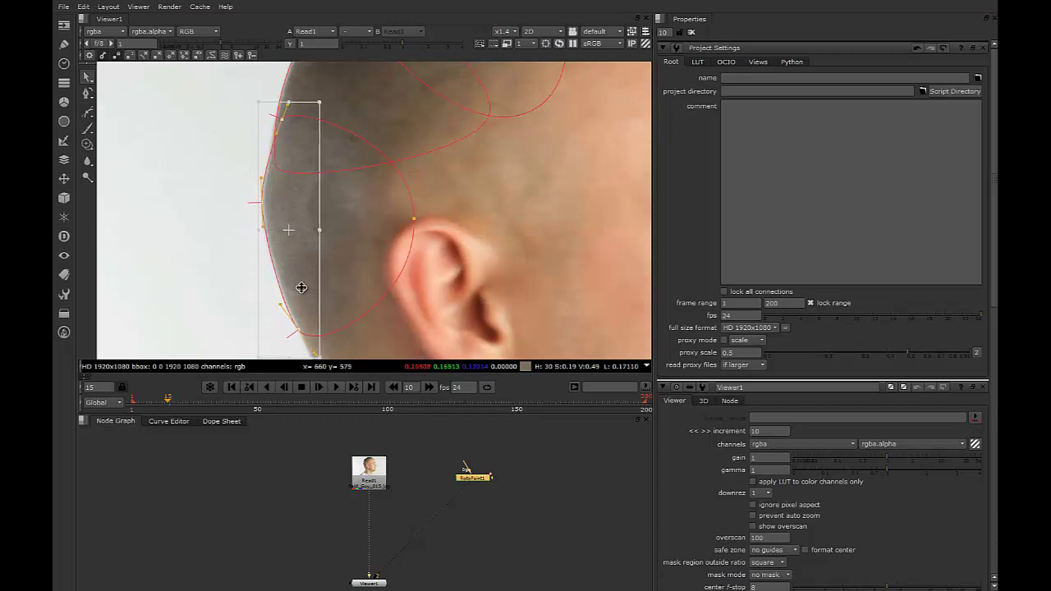
key("Left")
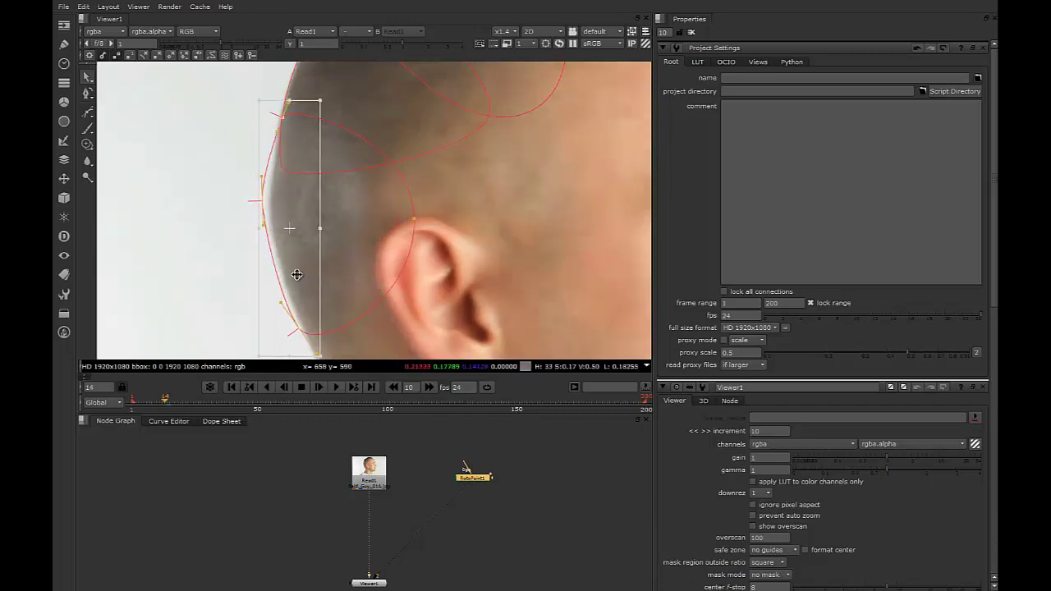
left_click_drag(296, 274, 303, 277)
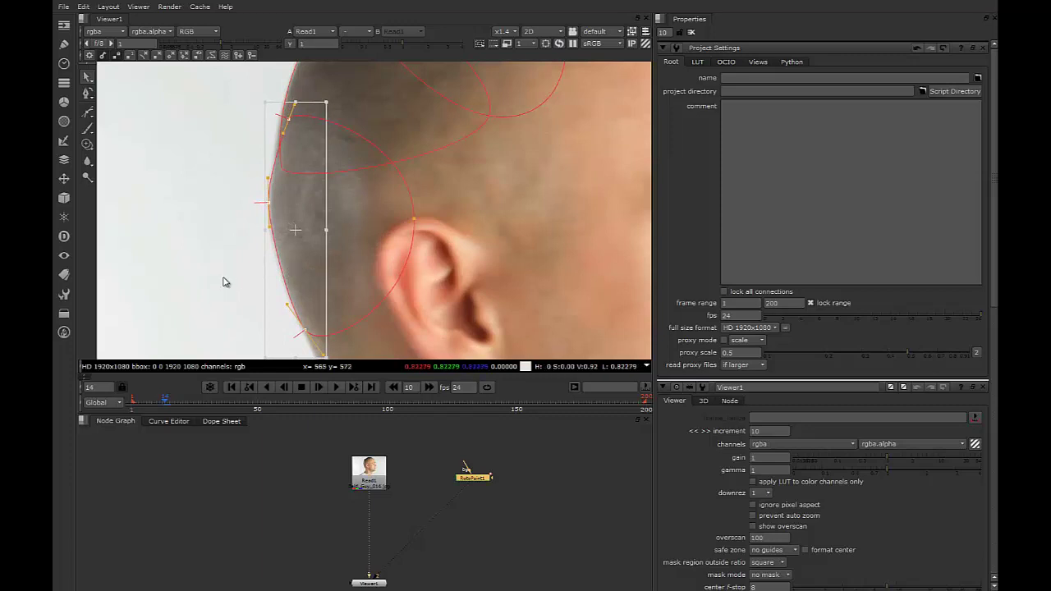
left_click_drag(194, 111, 294, 120)
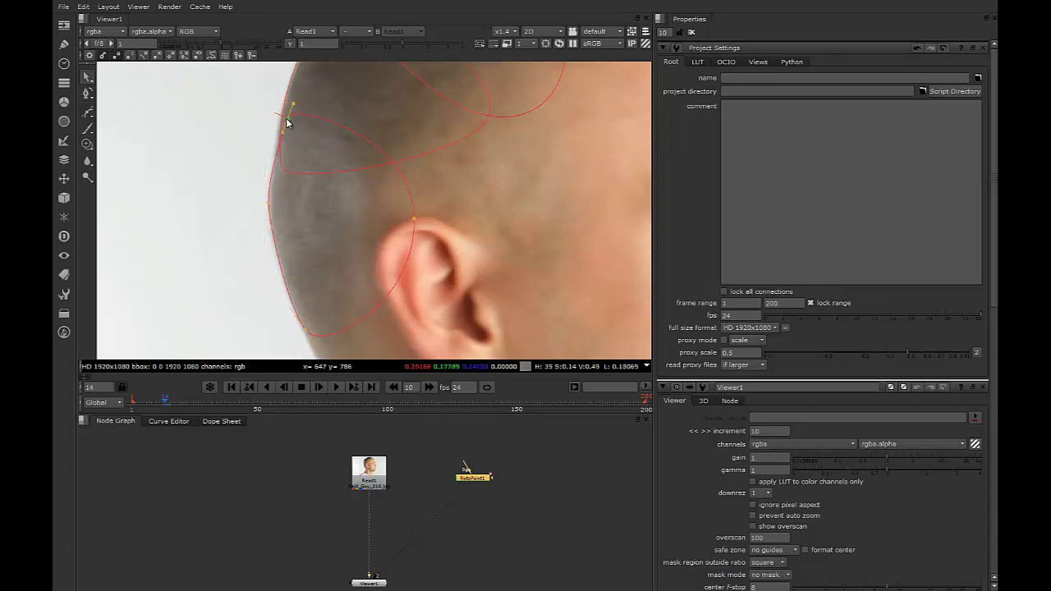
Shift the third Bezier's outer points to the head edge at frame 13, then refine its upper and lower points individually
key("Left")
left_click_drag(225, 105, 347, 357)
left_click_drag(310, 284, 316, 285)
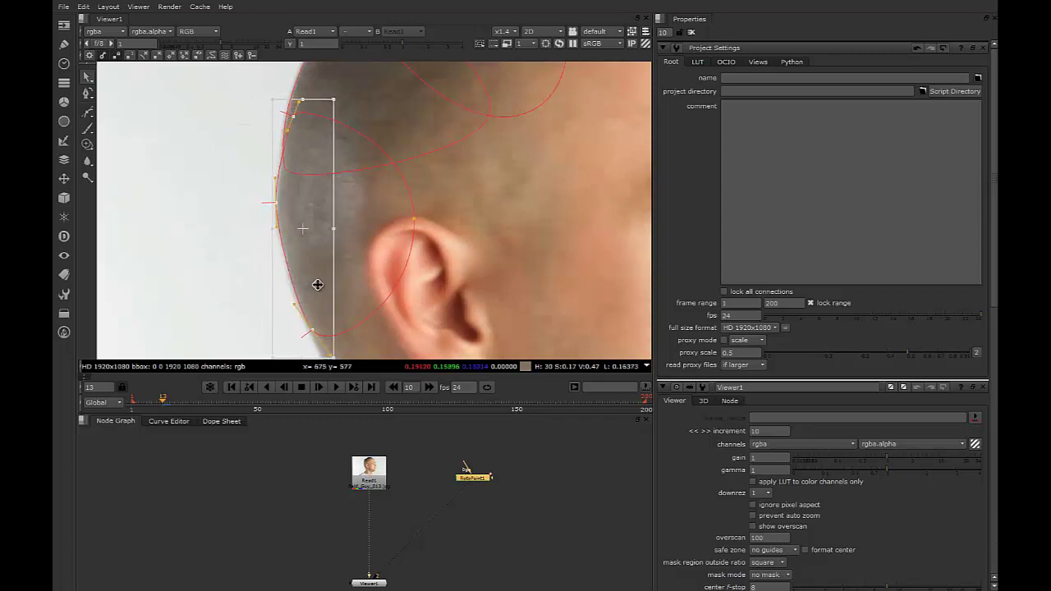
left_click(294, 116)
left_click_drag(293, 116, 291, 116)
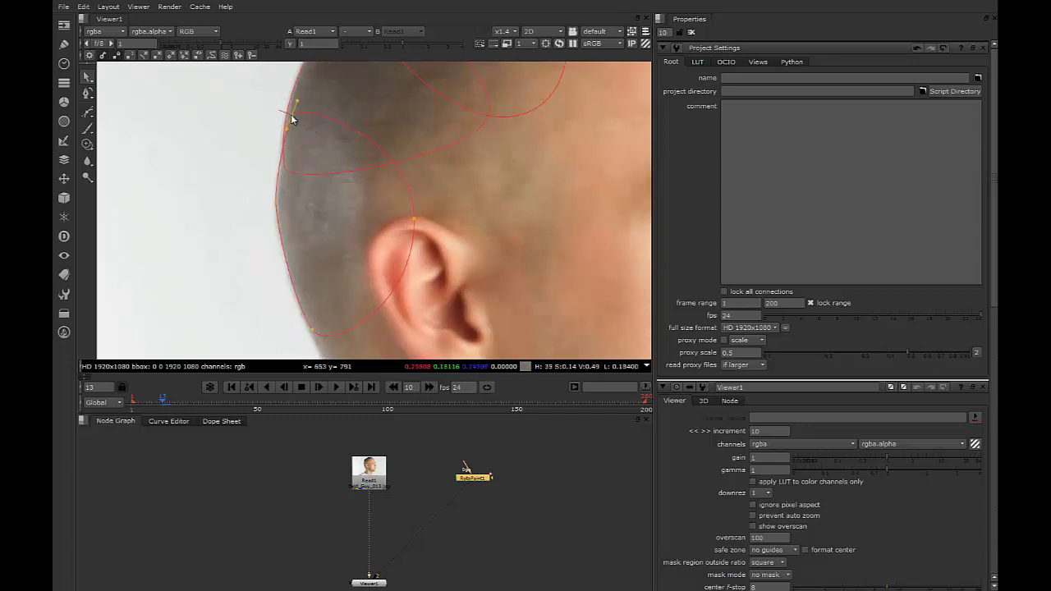
left_click_drag(312, 331, 313, 335)
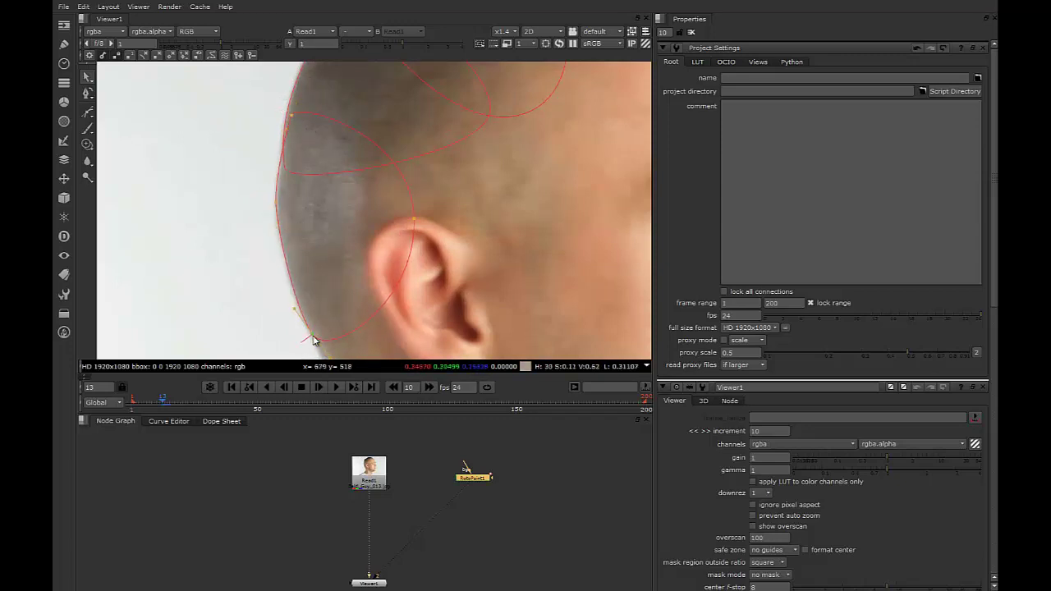
Move the third Bezier's outer points onto the head edge at frames 12 and 11, adjusting the lower point's tangent at frame 11
key("Left")
left_click_drag(215, 87, 347, 358)
left_click_drag(312, 279, 320, 286)
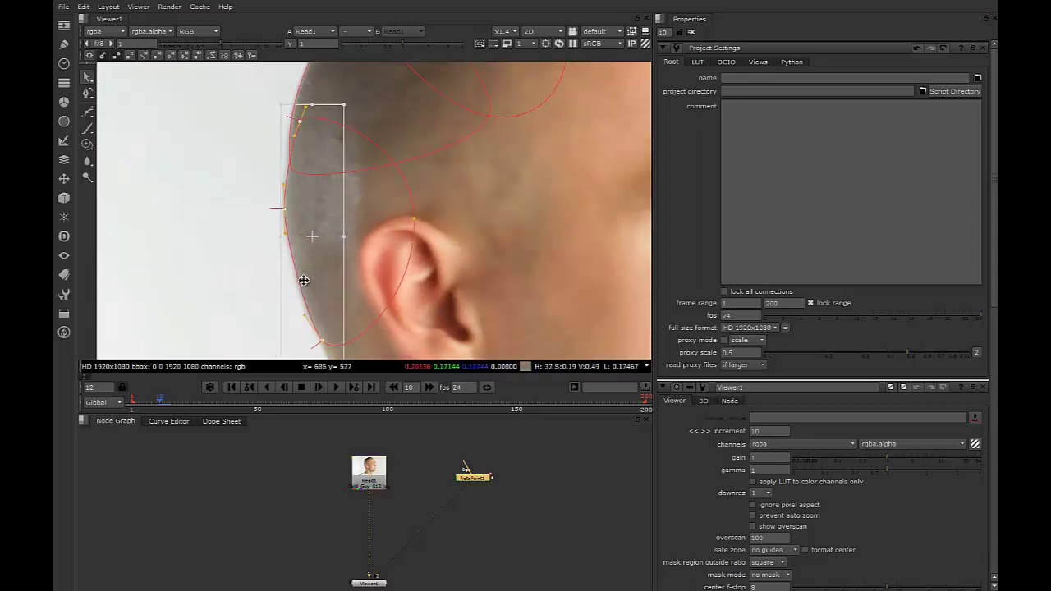
key("Left")
left_click_drag(312, 241, 317, 248)
left_click(251, 272)
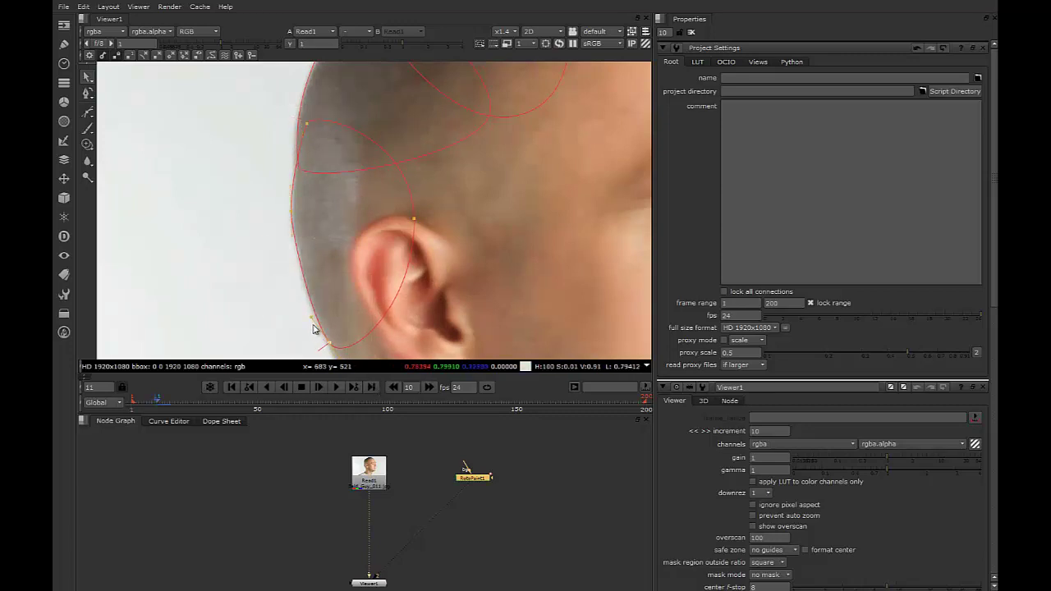
left_click_drag(312, 320, 307, 317)
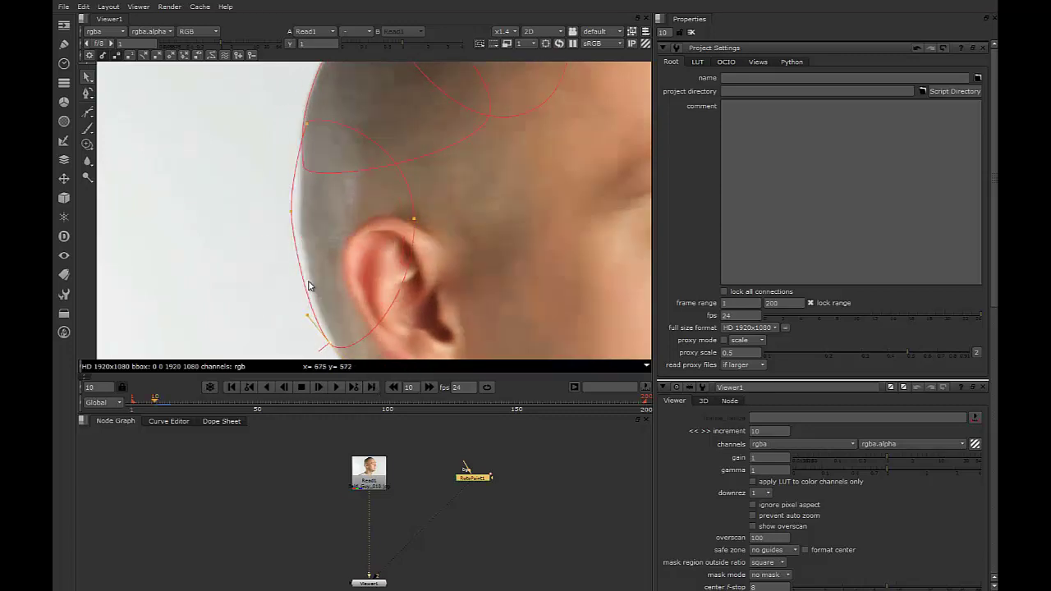
Shift the third Bezier's outer points to the head edge at frame 10 and correct its upper outer point
key("Left")
left_click_drag(239, 117, 359, 345)
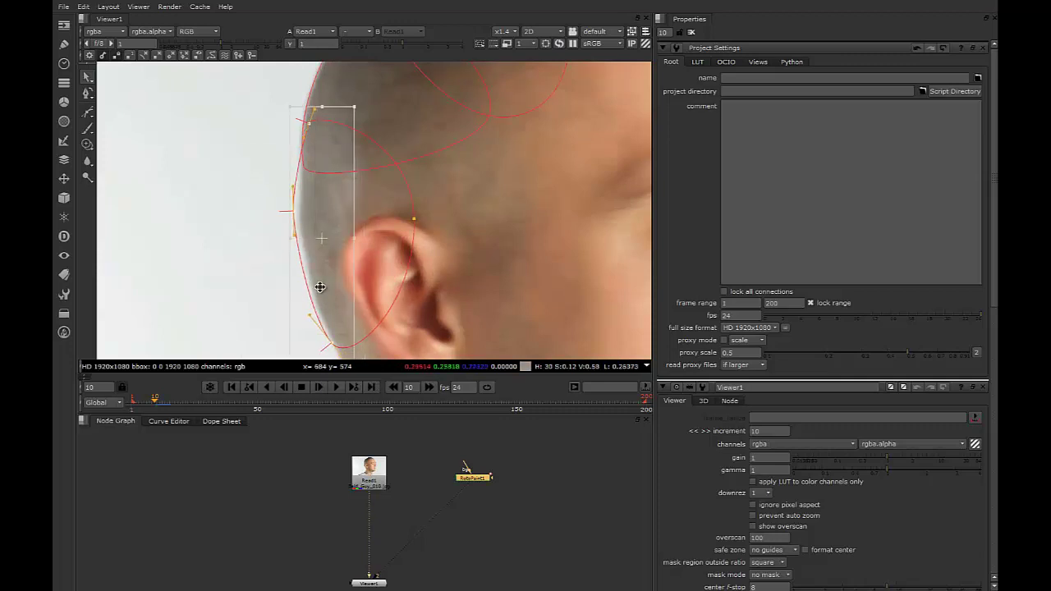
left_click(277, 107)
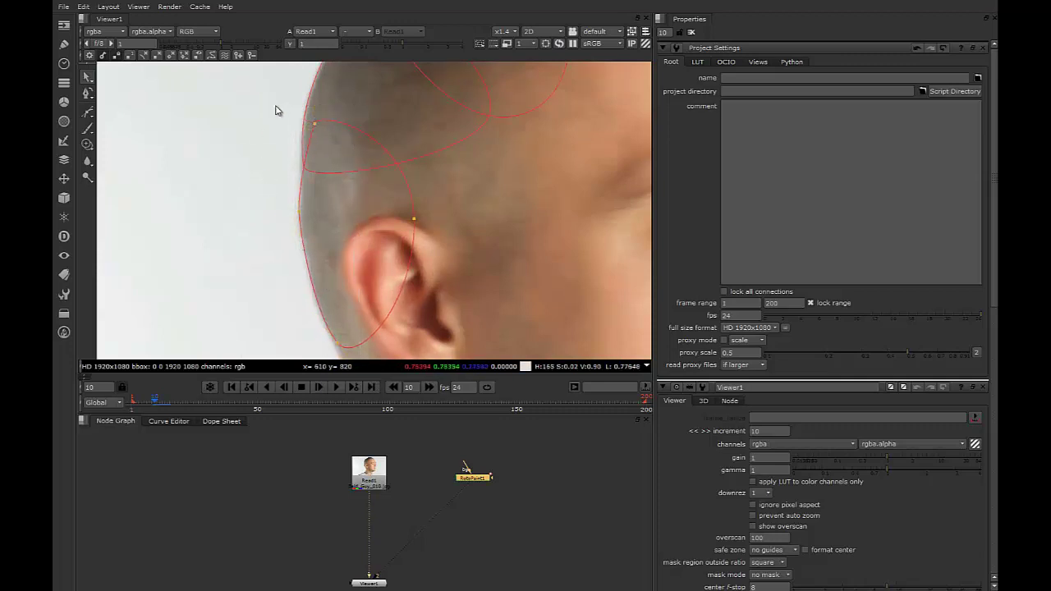
left_click(315, 124)
left_click_drag(315, 124, 310, 119)
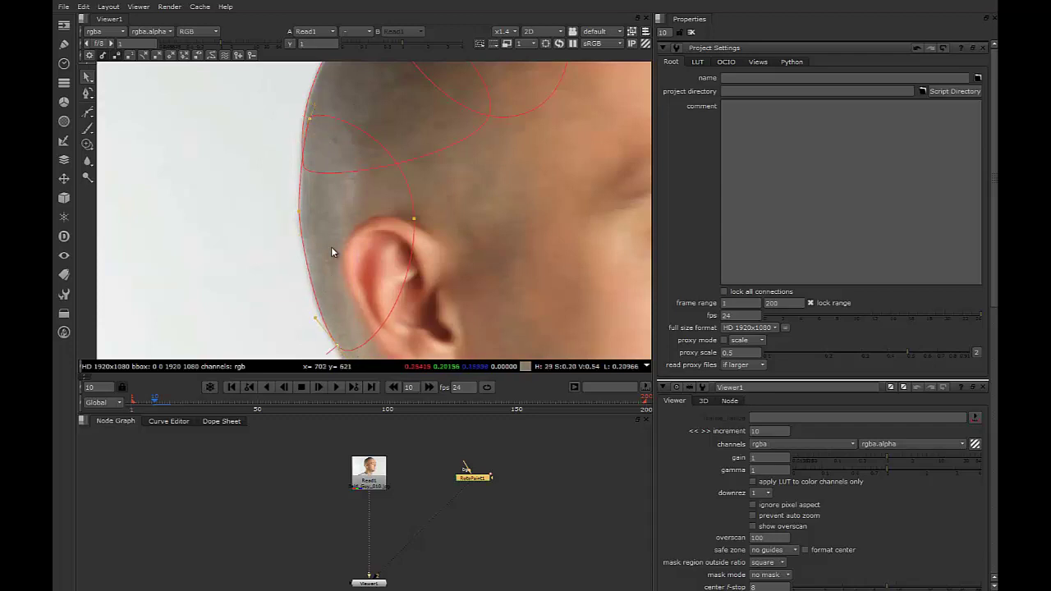
Shift all of the third Bezier's points at frame 9 and fit its middle outer point to the head edge
scroll(328, 246, "down", 2)
key("Left")
left_click_drag(251, 104, 474, 361)
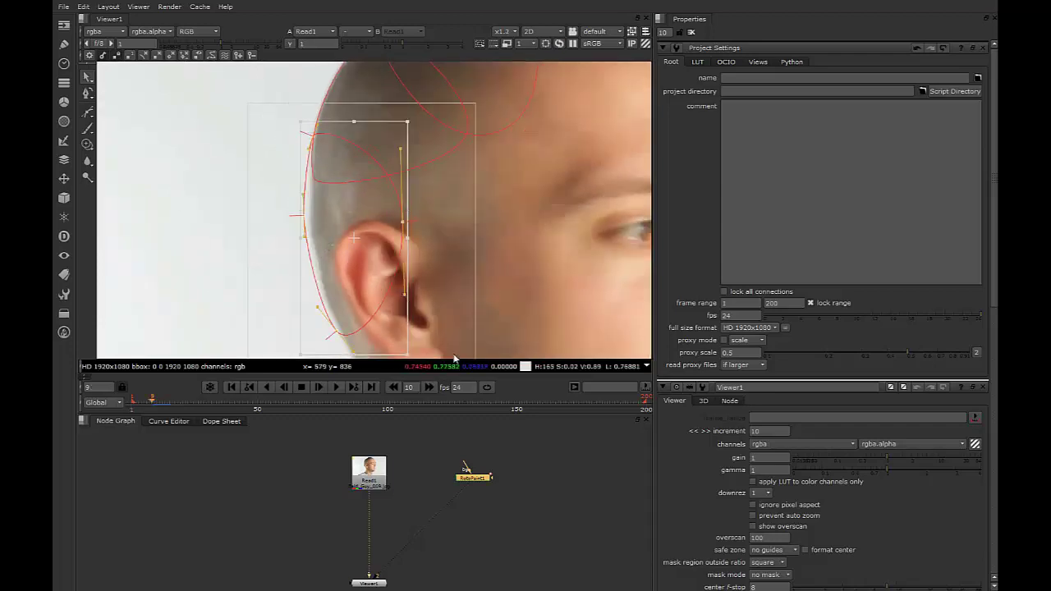
left_click_drag(356, 250, 362, 253)
left_click(269, 206)
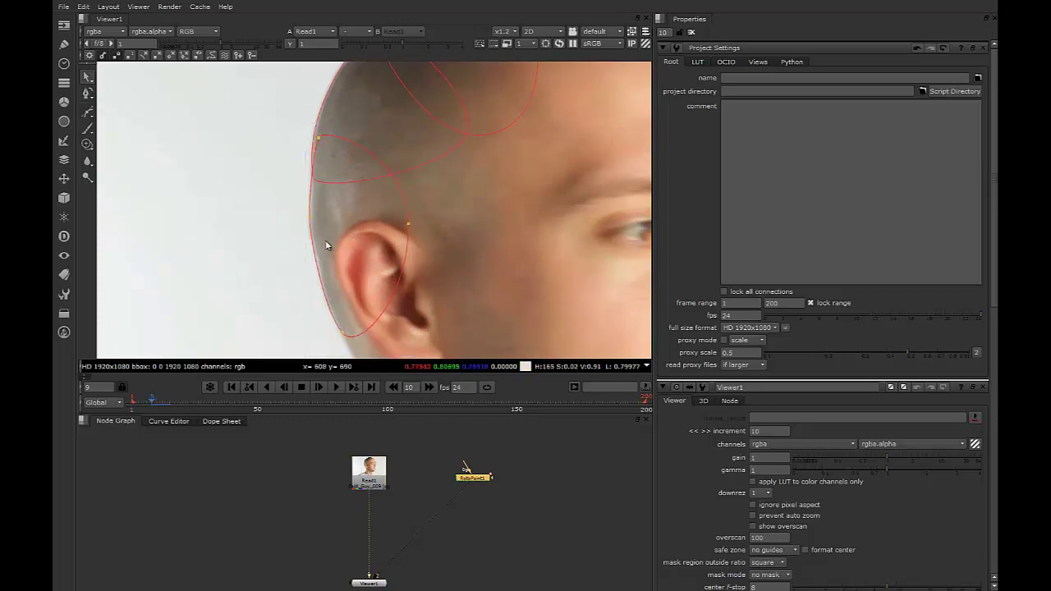
left_click(310, 221)
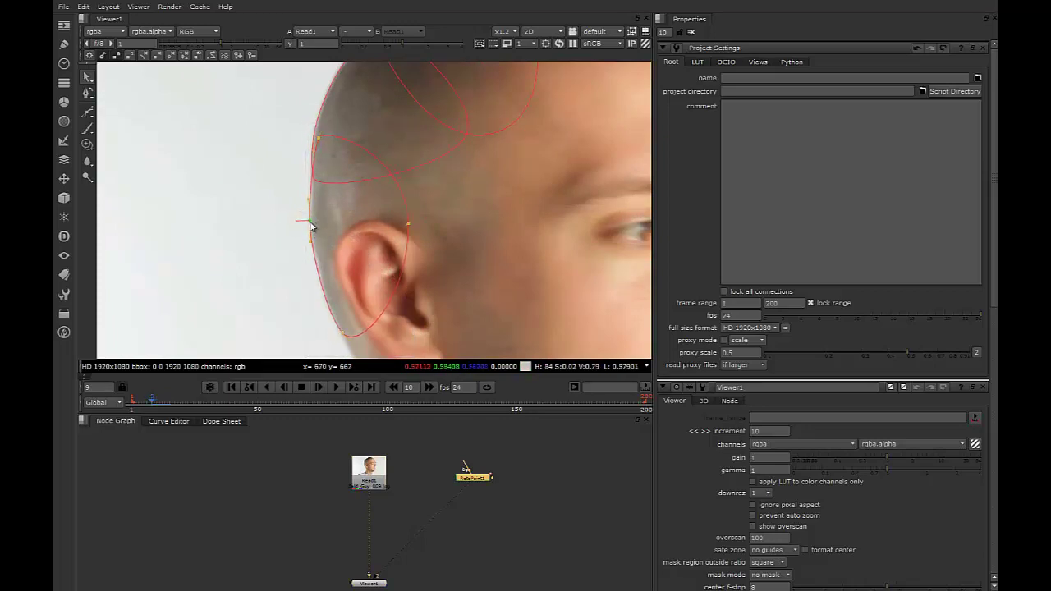
Move the whole third Bezier at frames 8 and 7 so its outer side follows the back of the head
key("Left")
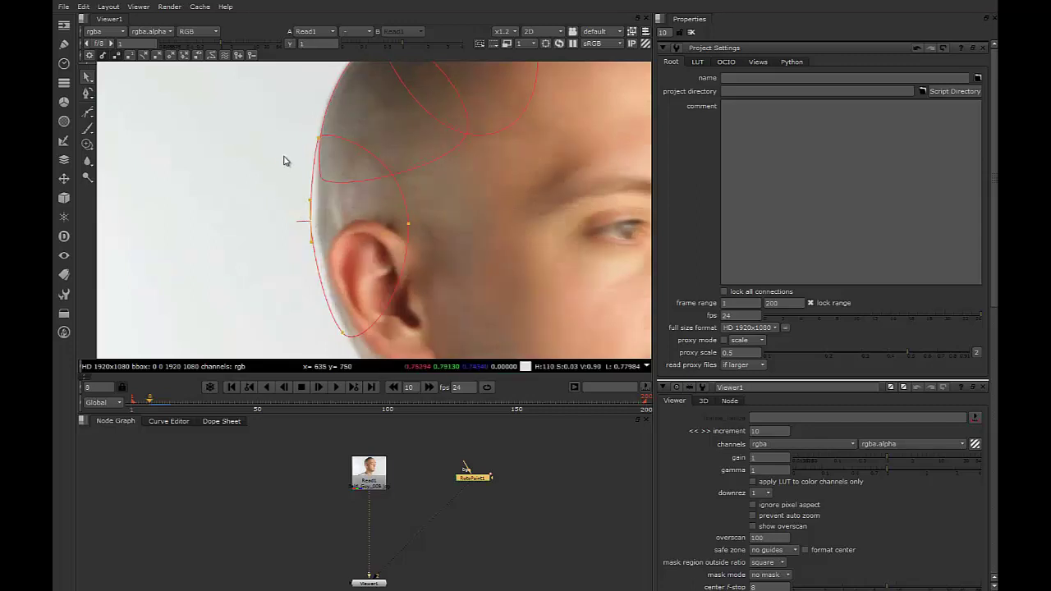
left_click_drag(274, 125, 434, 342)
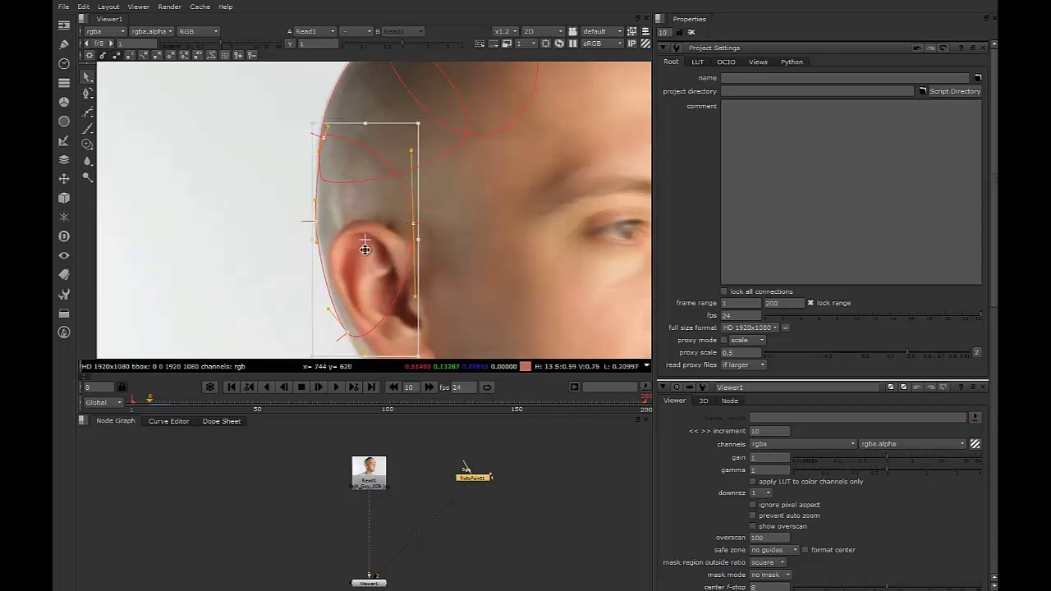
left_click_drag(366, 249, 367, 250)
left_click_drag(260, 240, 346, 333)
key("Left")
left_click_drag(222, 127, 489, 394)
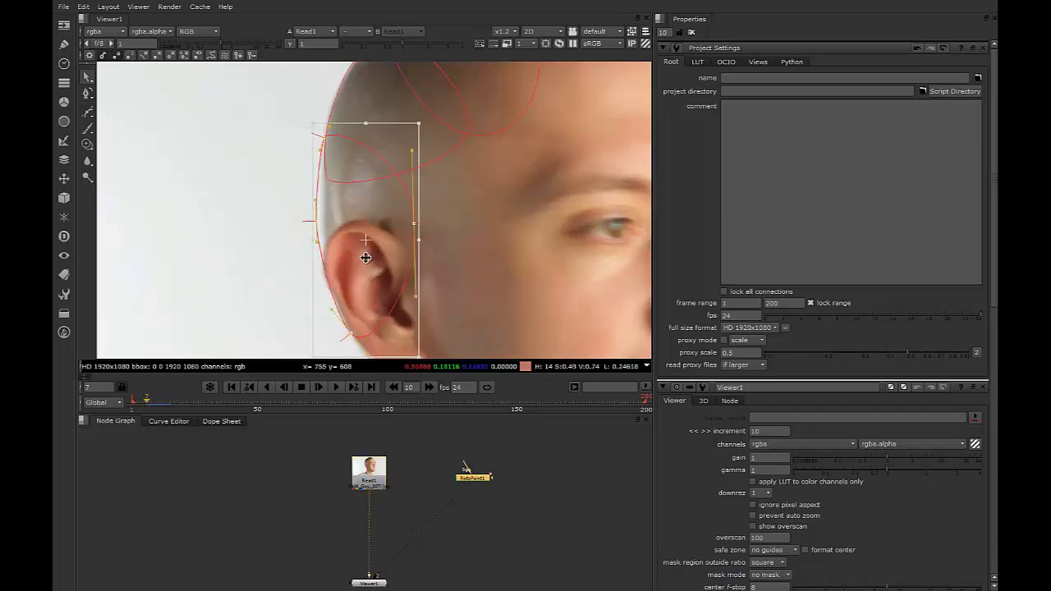
left_click_drag(365, 258, 369, 258)
left_click(246, 211)
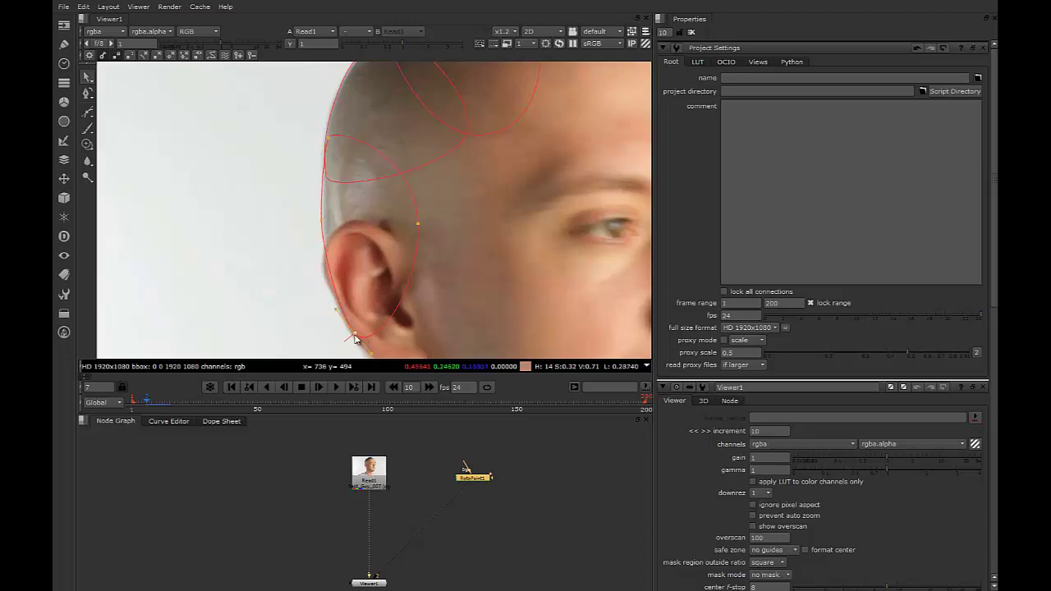
Shift the third Bezier's outer points at frame 6 and fit its middle point to the head edge just above the ear
key("Left")
left_click_drag(252, 121, 390, 354)
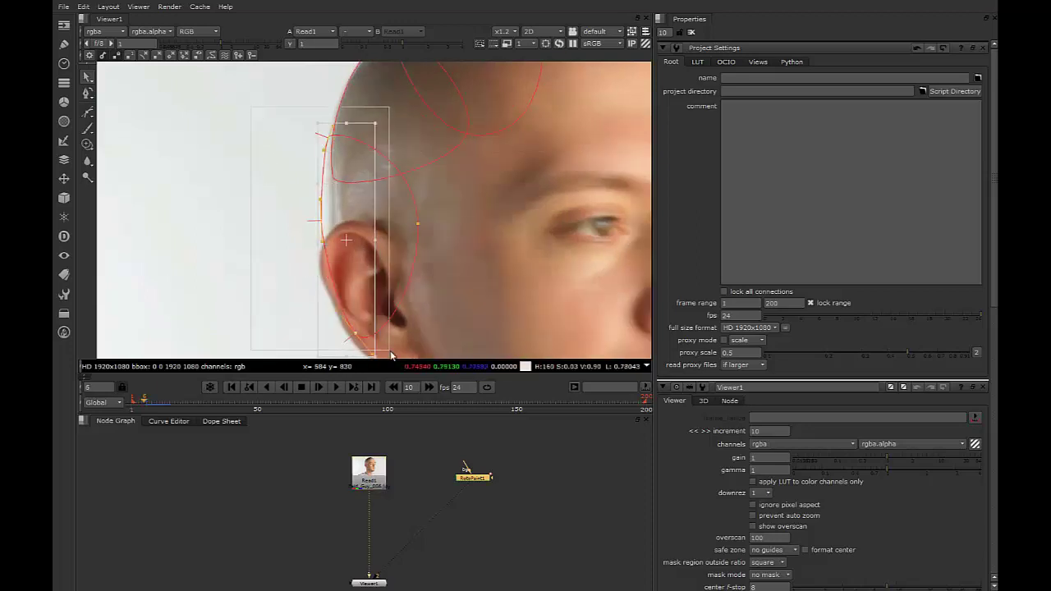
left_click_drag(342, 276, 347, 275)
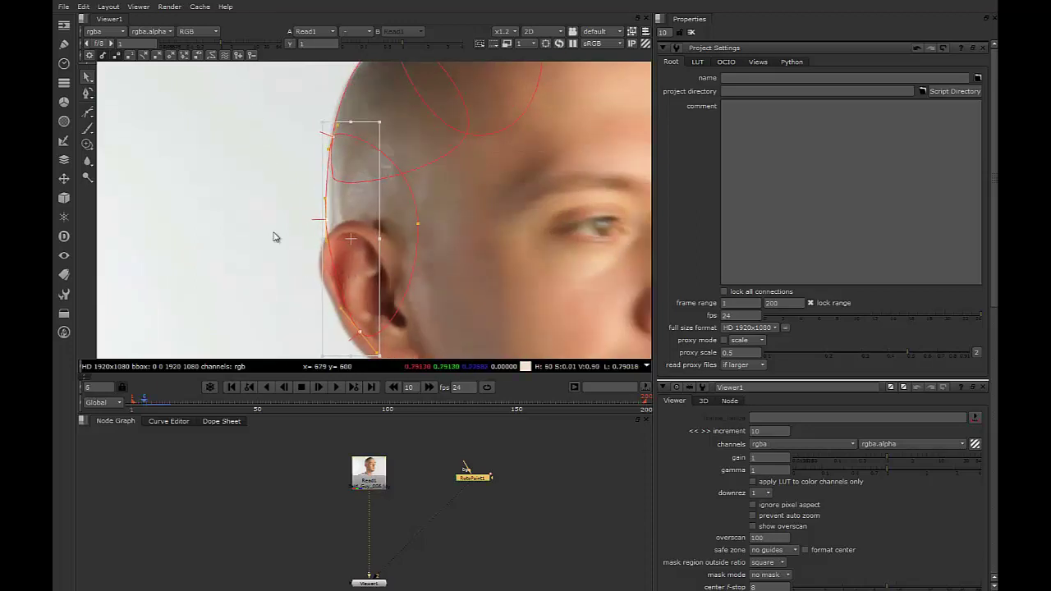
left_click_drag(239, 196, 349, 256)
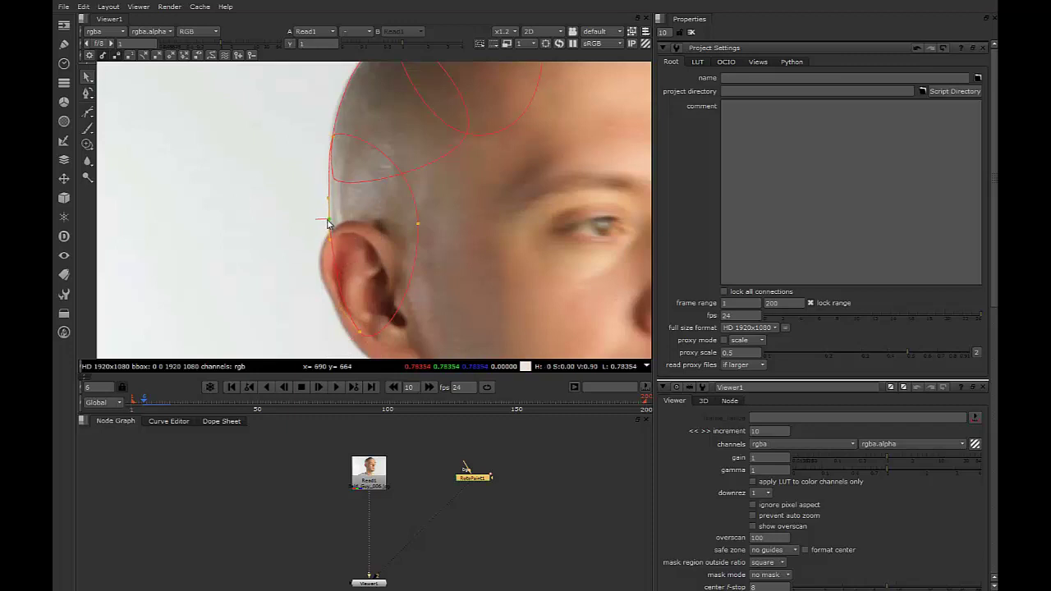
left_click(358, 332)
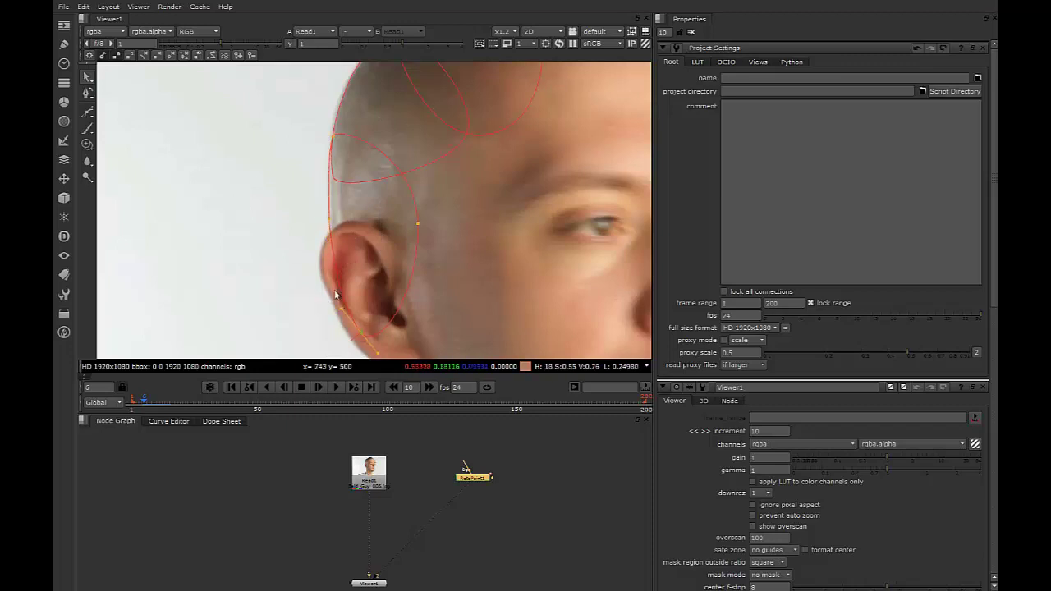
Shift the third Bezier's outer points at frame 5 and nudge its middle point onto the head edge above the ear
key("Left")
left_click_drag(261, 111, 381, 350)
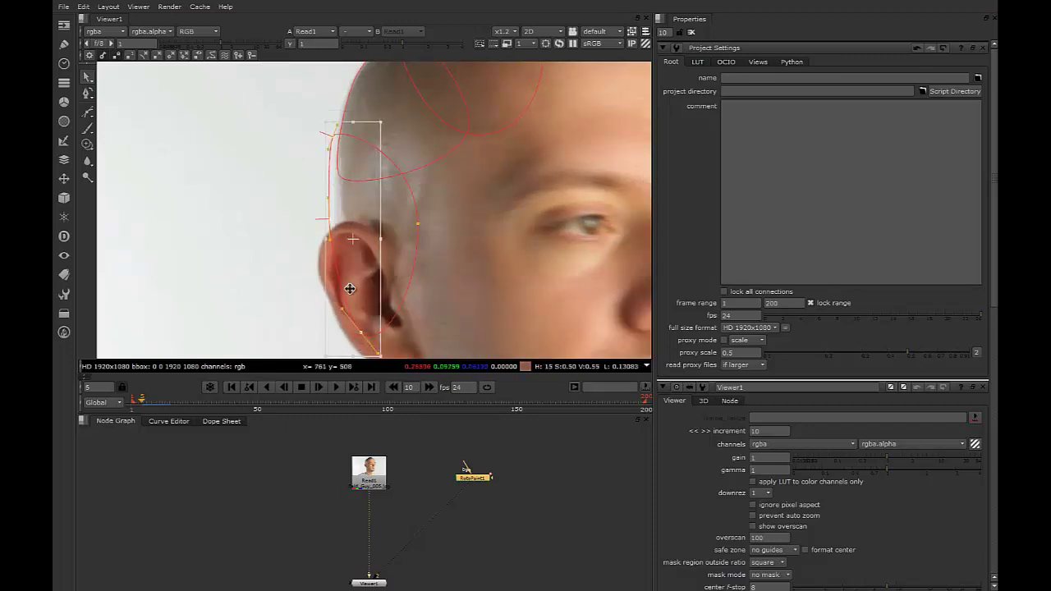
left_click_drag(349, 285, 358, 285)
left_click_drag(258, 184, 363, 255)
left_click_drag(336, 220, 334, 224)
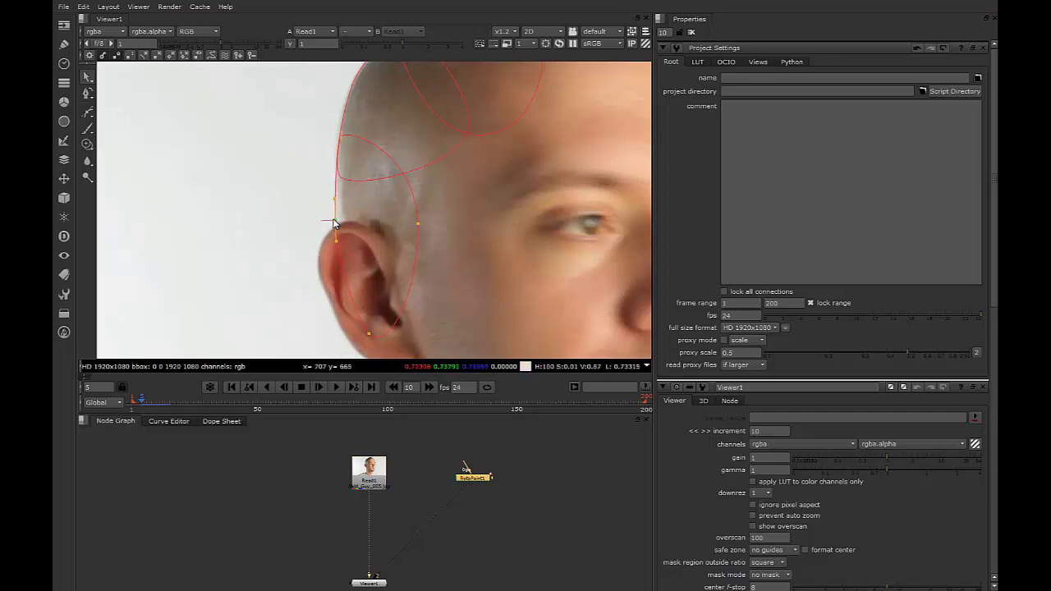
left_click(369, 333)
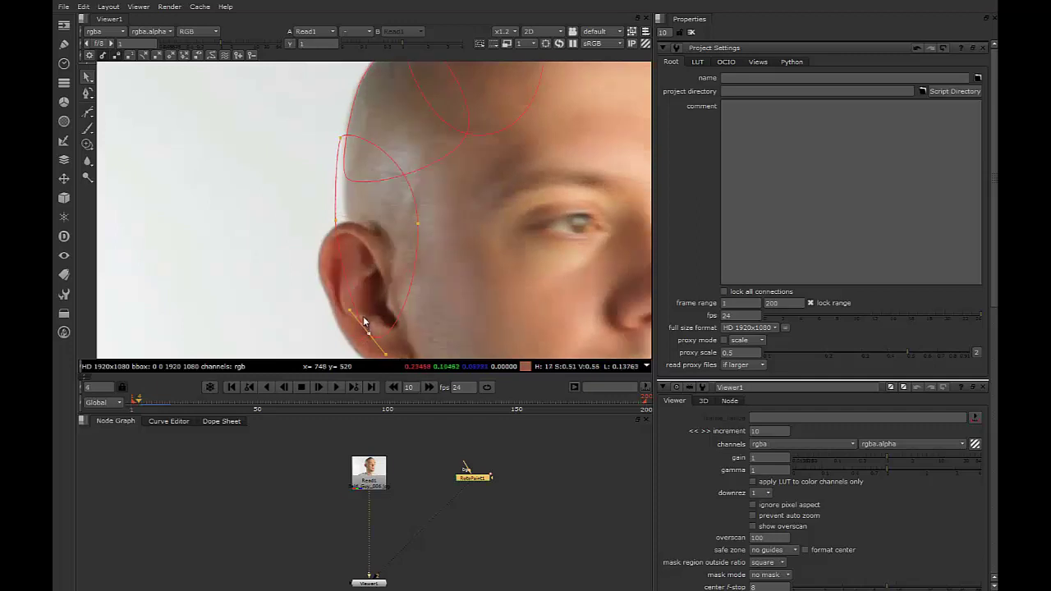
Move the third Bezier's outer points onto the head edge in the opening frames before frame 5
key("Right")
key("Left")
key("Left")
left_click(271, 120)
left_click_drag(338, 210, 399, 354)
left_click_drag(361, 284, 372, 287)
Step forward through the keyed frames to frame 19, examining how the third Bezier follows the back of the head
key("Right")
key("Right")
key("Right")
key("Right")
key("Right")
key("Right")
key("Right")
key("Right")
key("Right")
key("Right")
key("Right")
key("Right")
key("Right")
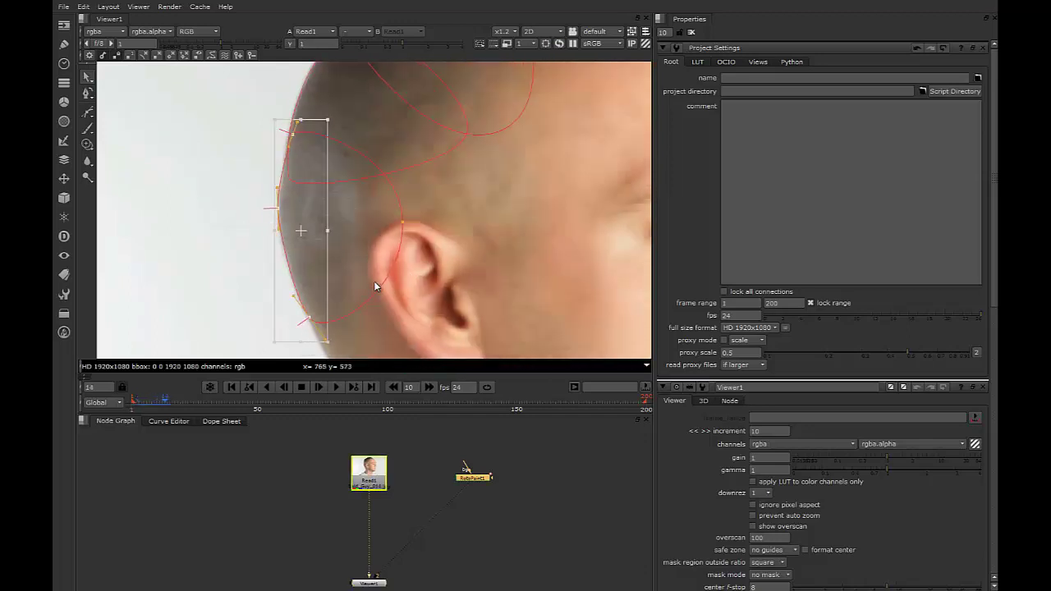
key("Right")
key("Right")
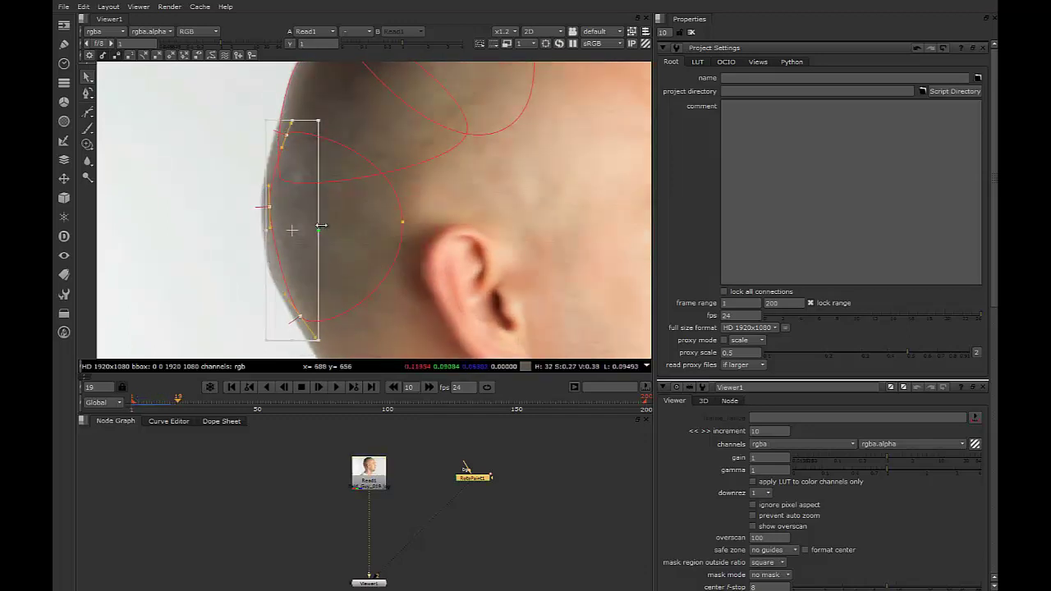
Fit the third Bezier's outer points to the head edge at frame 19, then check the fit at frames 20 and 18
left_click_drag(323, 226, 300, 222)
left_click_drag(188, 182, 260, 210)
left_click(287, 310)
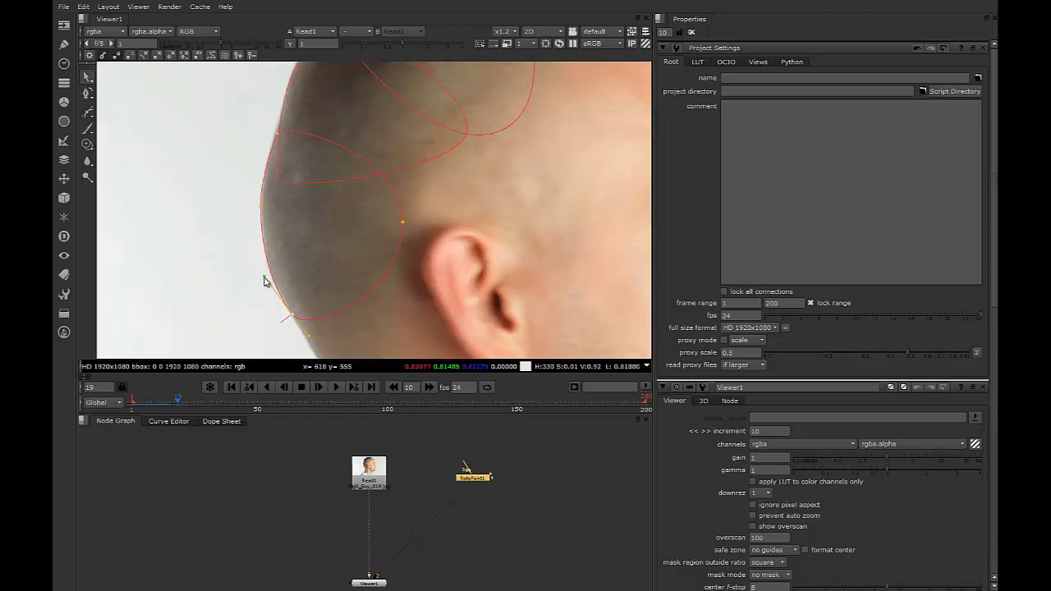
left_click(279, 132)
left_click_drag(279, 131, 279, 128)
key("Right")
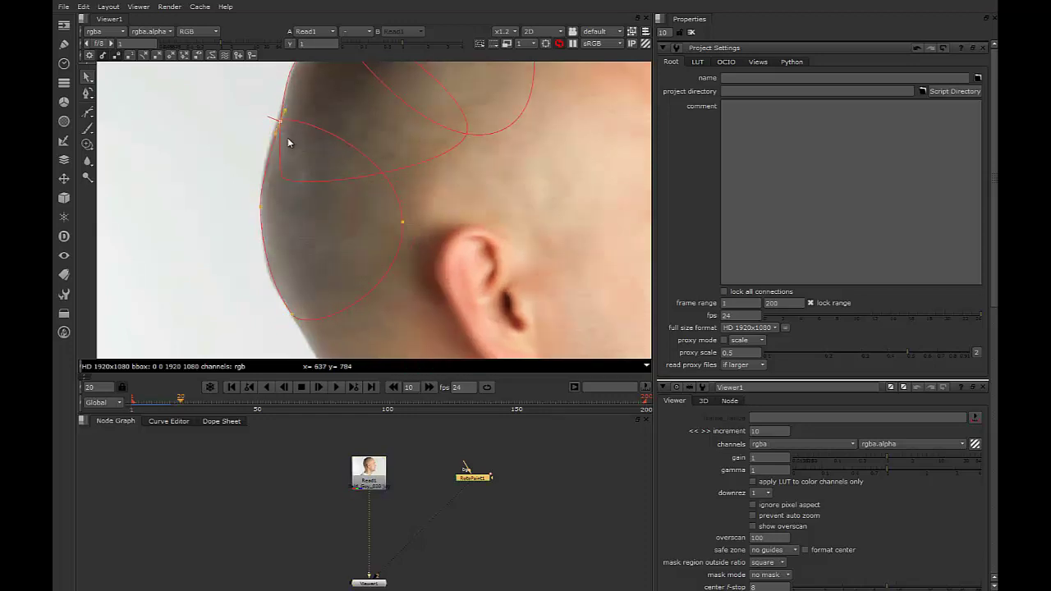
key("Left")
key("Left")
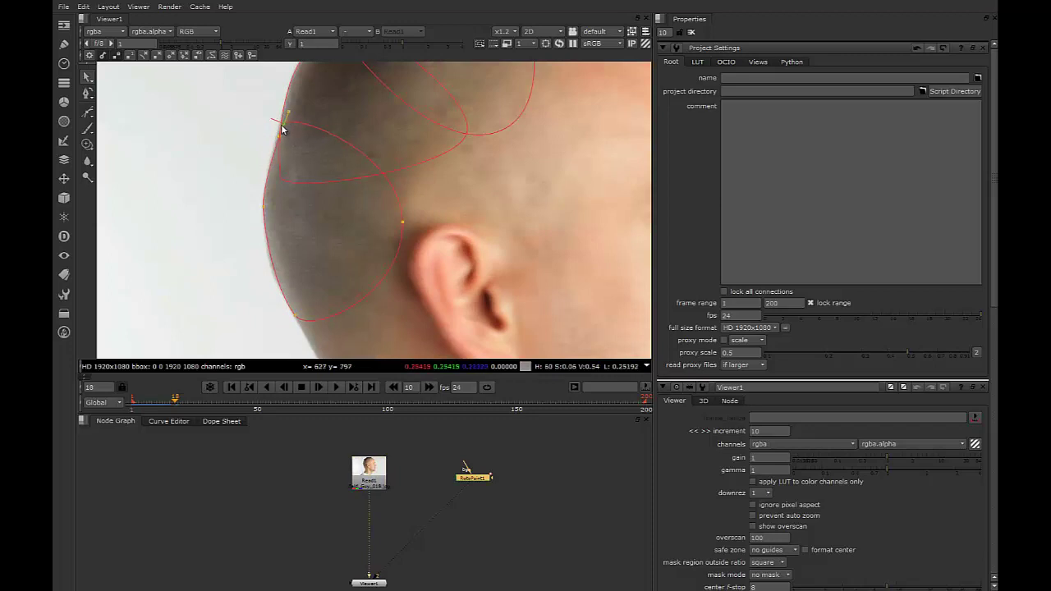
Nudge the third Bezier's upper outer point onto the head edge at frame 18, then check the fit from frame 16 to frame 20
left_click_drag(281, 126, 280, 125)
key("Left")
key("Left")
key("Right")
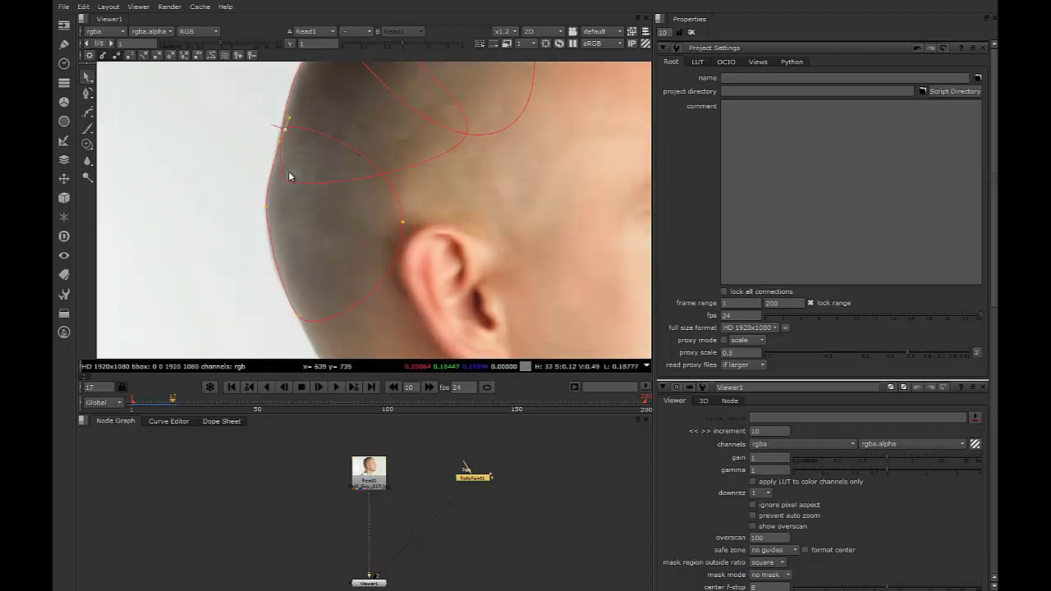
key("Right")
key("Right")
key("Right")
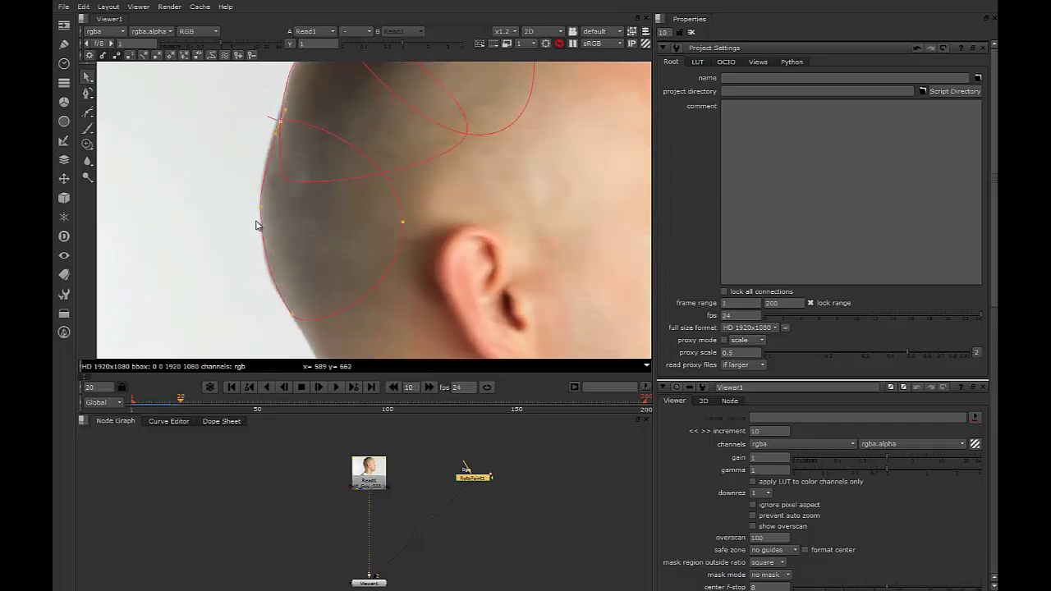
key("Left")
key("Left")
key("Right")
key("Right")
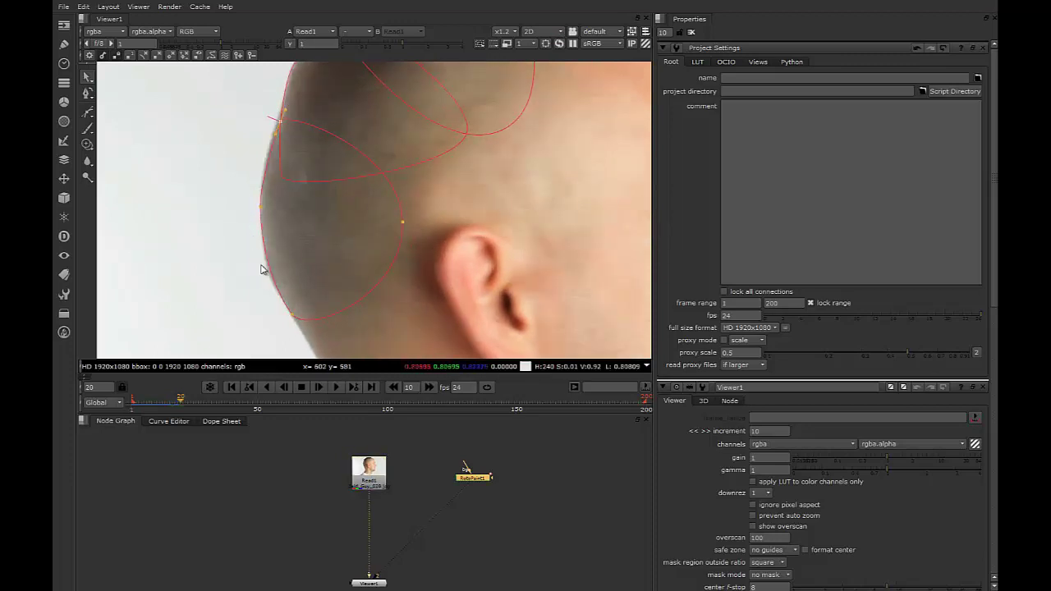
Fit the third Bezier's outer points to the back of the head at frame 20 and compare with frame 19
left_click(260, 209)
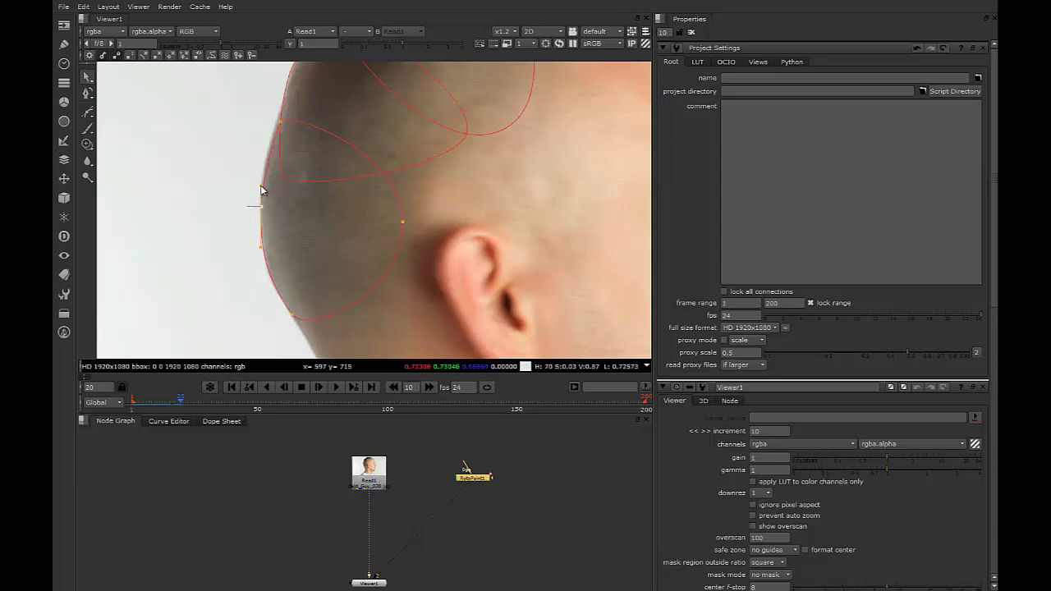
left_click(281, 125)
key("Left")
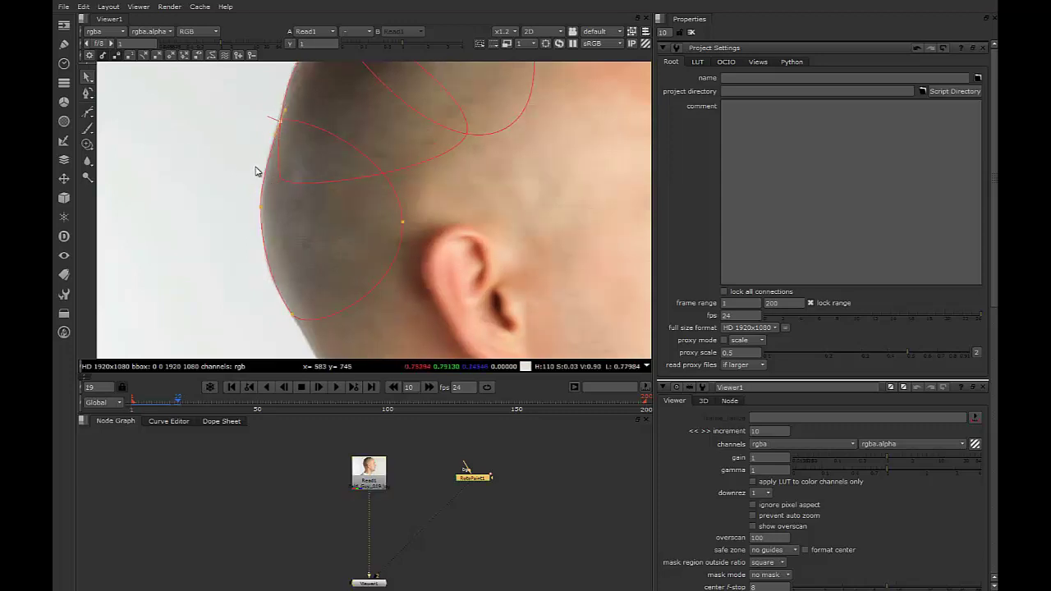
key("Right")
key("Right")
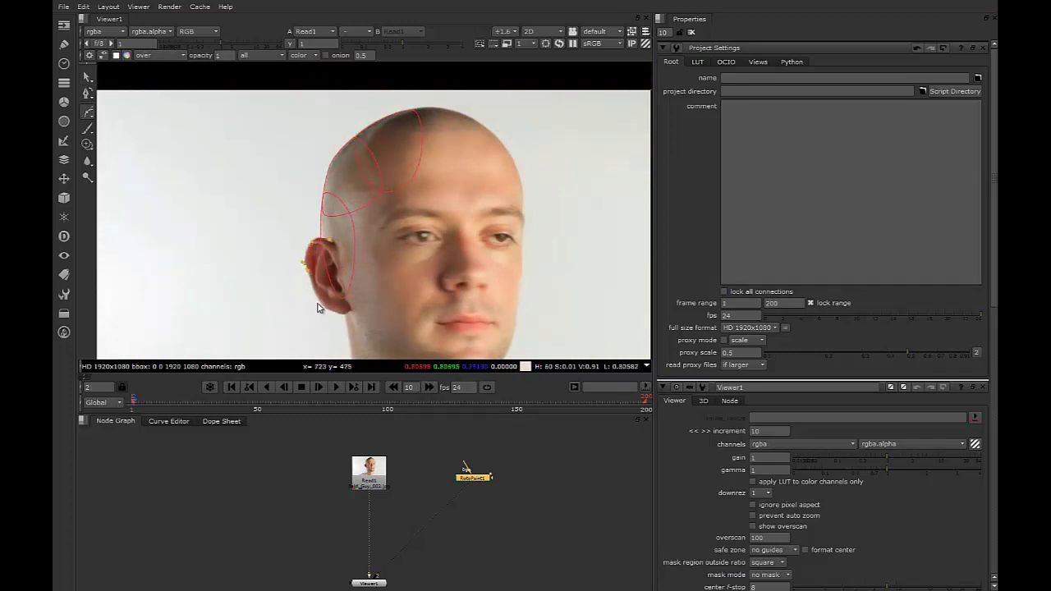
Draw a fourth Bezier around the upper part of the ear at frame 2
left_click_drag(332, 277, 342, 265)
left_click(331, 240)
scroll(361, 242, "up", 5)
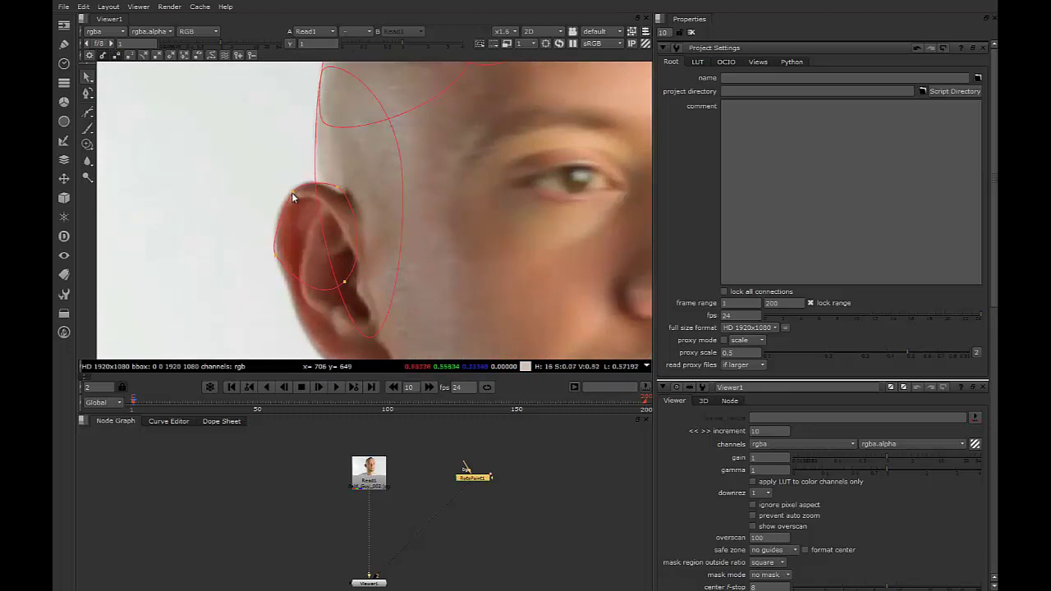
Adjust the fourth Bezier's points and tangents at frame 2 to follow the upper and outer edge of the ear
left_click(338, 193)
left_click_drag(292, 195, 307, 180)
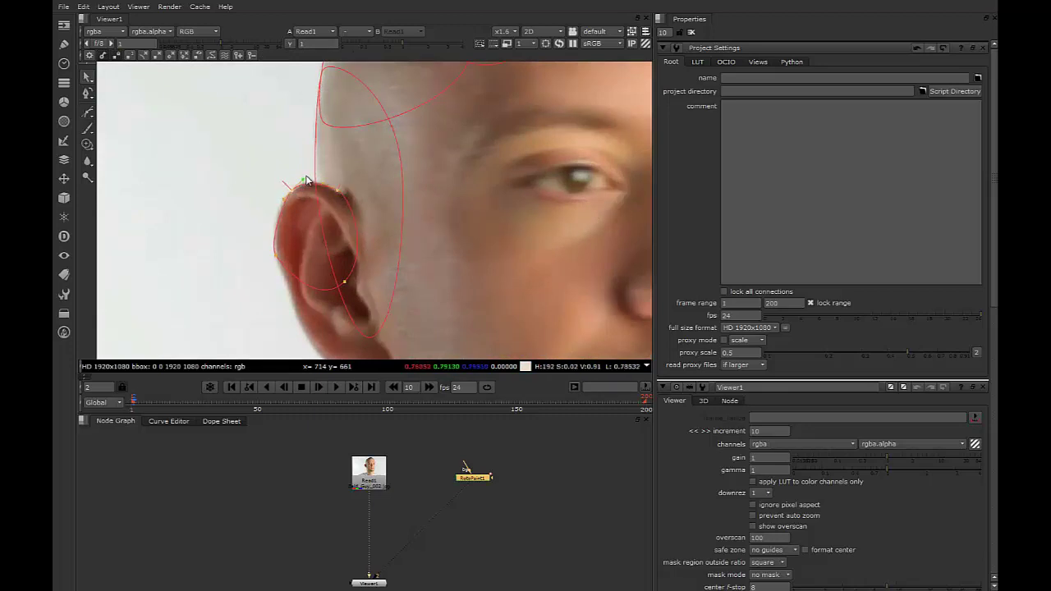
left_click(335, 195)
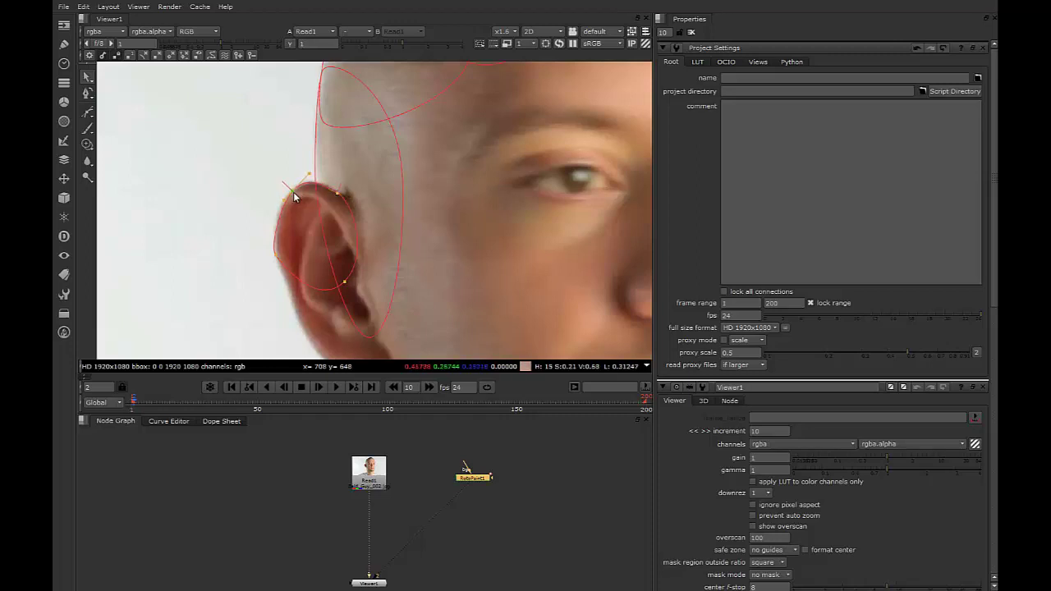
left_click_drag(286, 200, 294, 196)
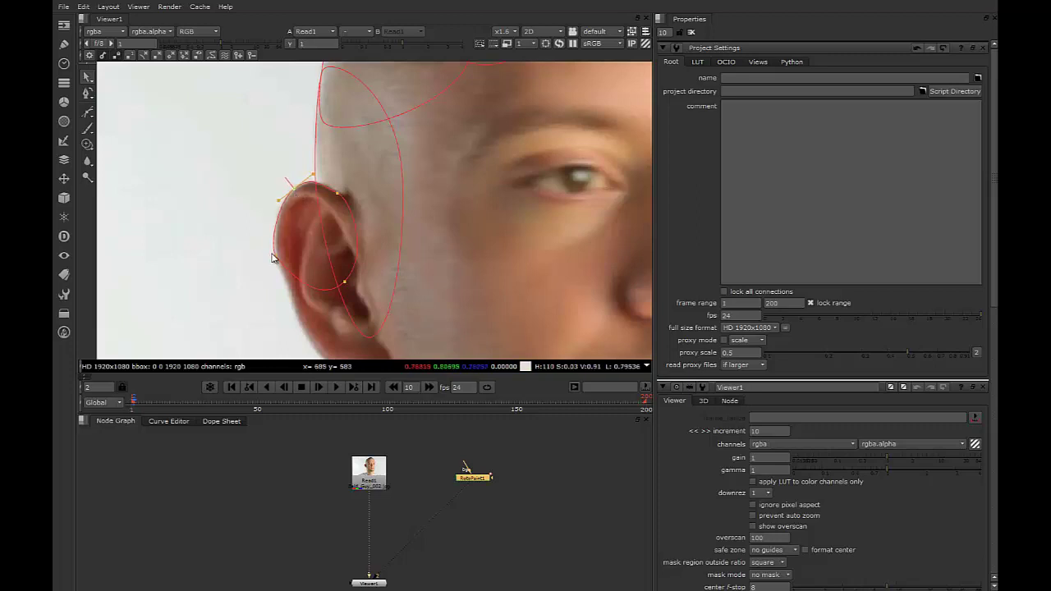
left_click(276, 261)
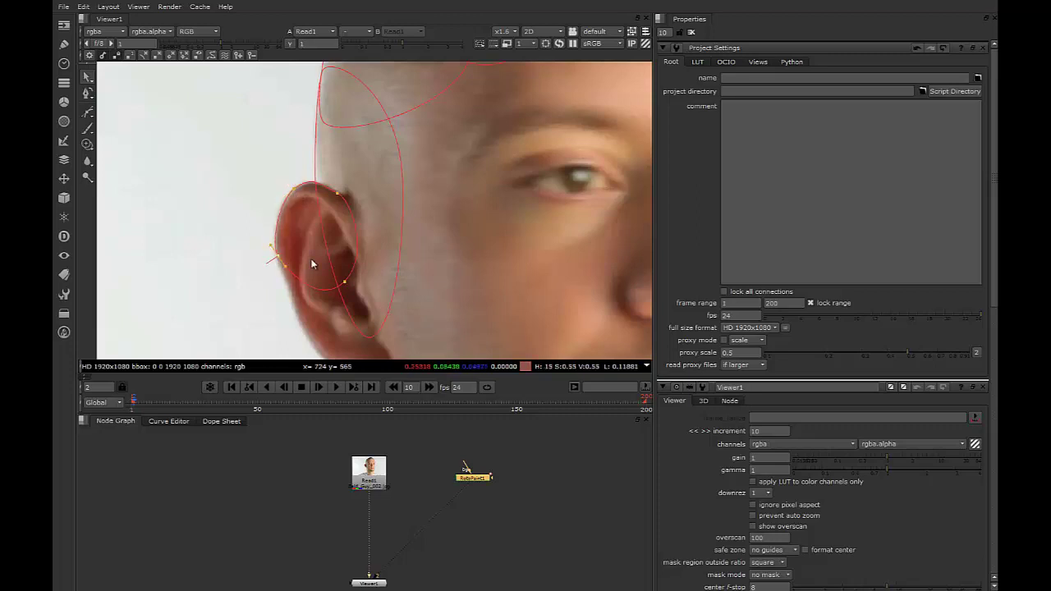
Move the whole fourth Bezier onto the ear at frame 1 and compare its position with frame 2
middle_click_drag(311, 260, 328, 244)
key("Left")
left_click_drag(253, 139, 447, 344)
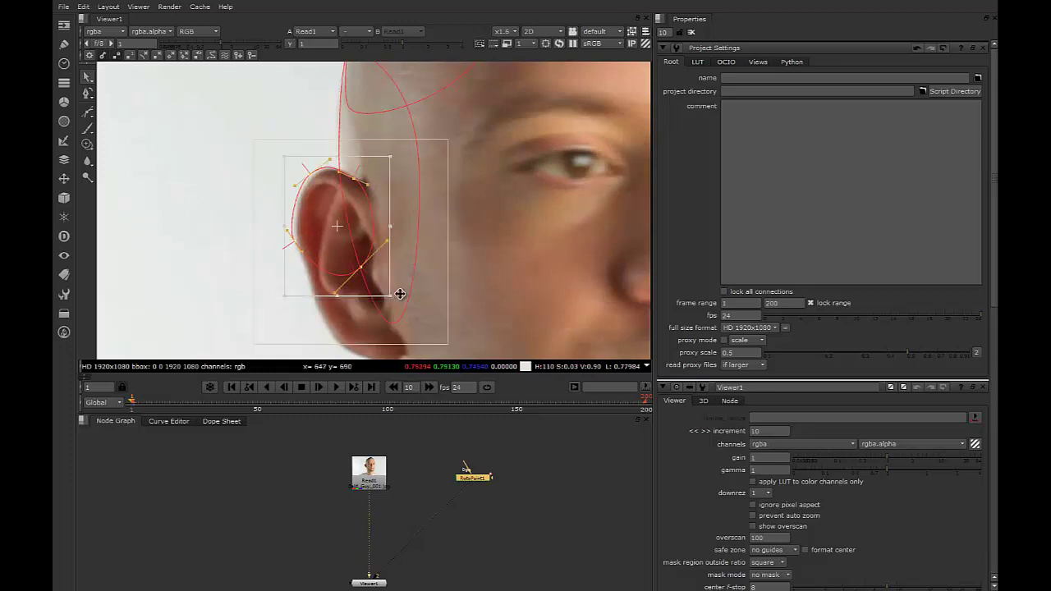
left_click_drag(339, 225, 343, 227)
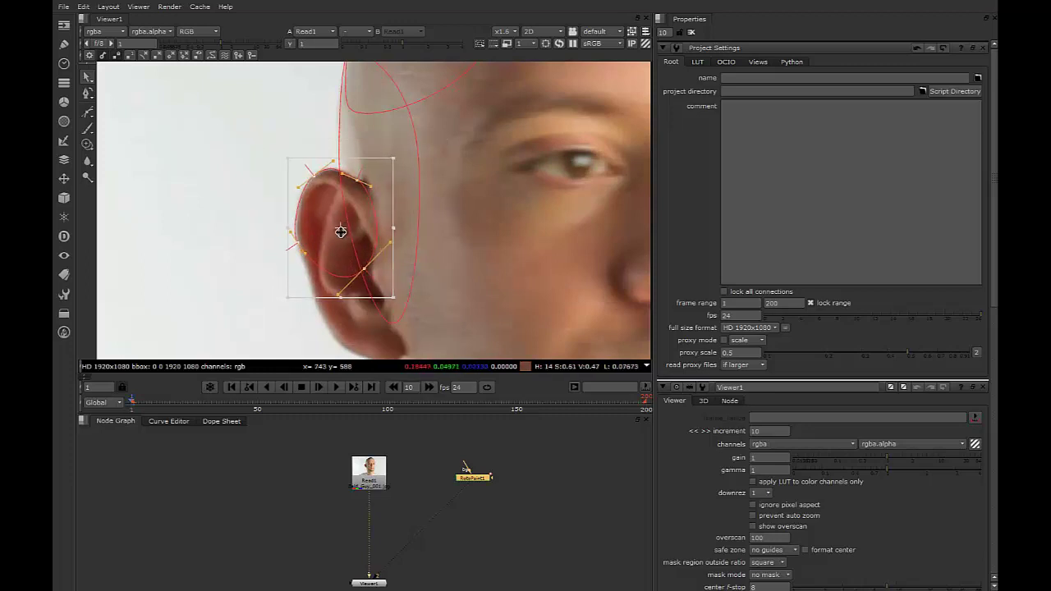
key("Right")
key("Left")
key("Right")
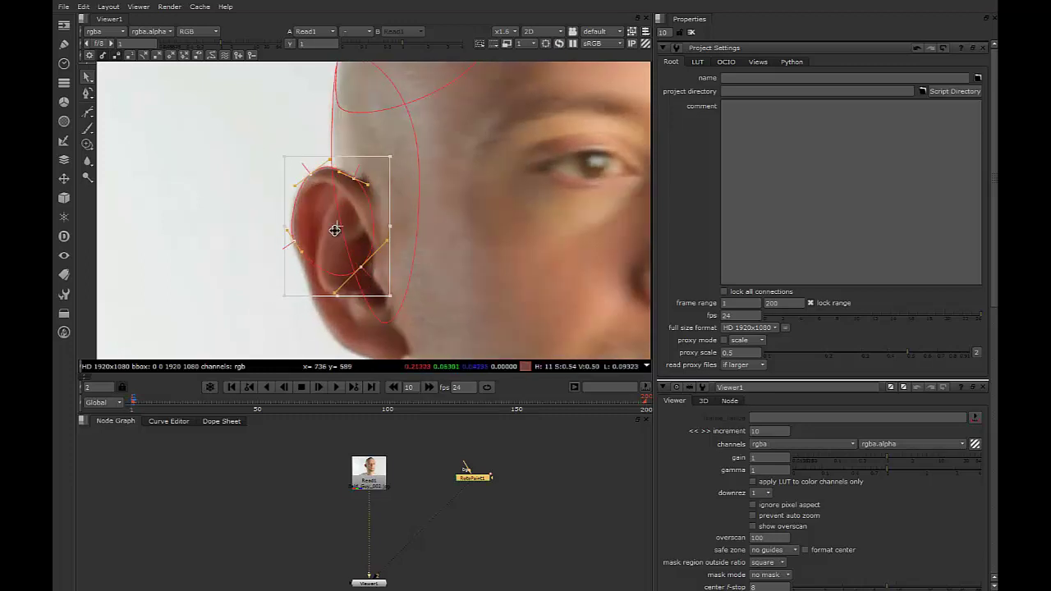
key("Left")
left_click(315, 265)
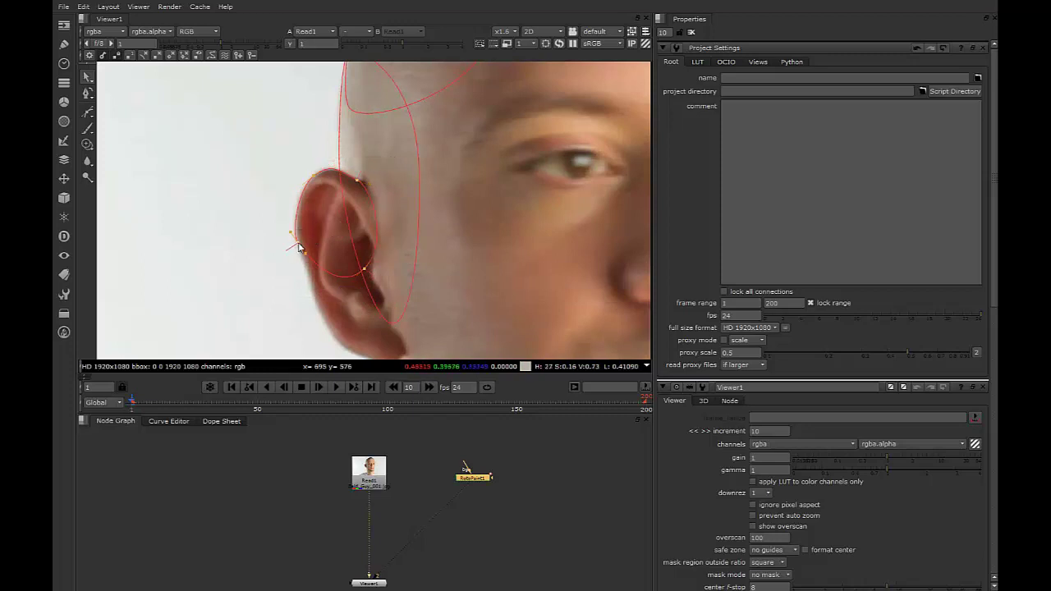
Shift the whole fourth Bezier at frame 3 and align its lower outer point with the ear edge
key("Right")
key("Right")
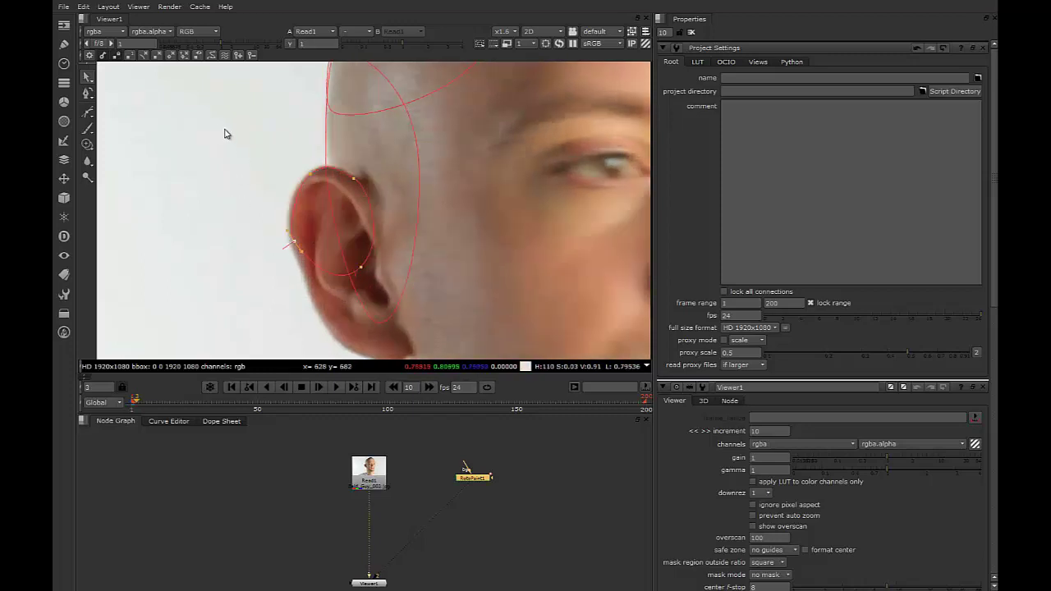
left_click_drag(225, 134, 388, 302)
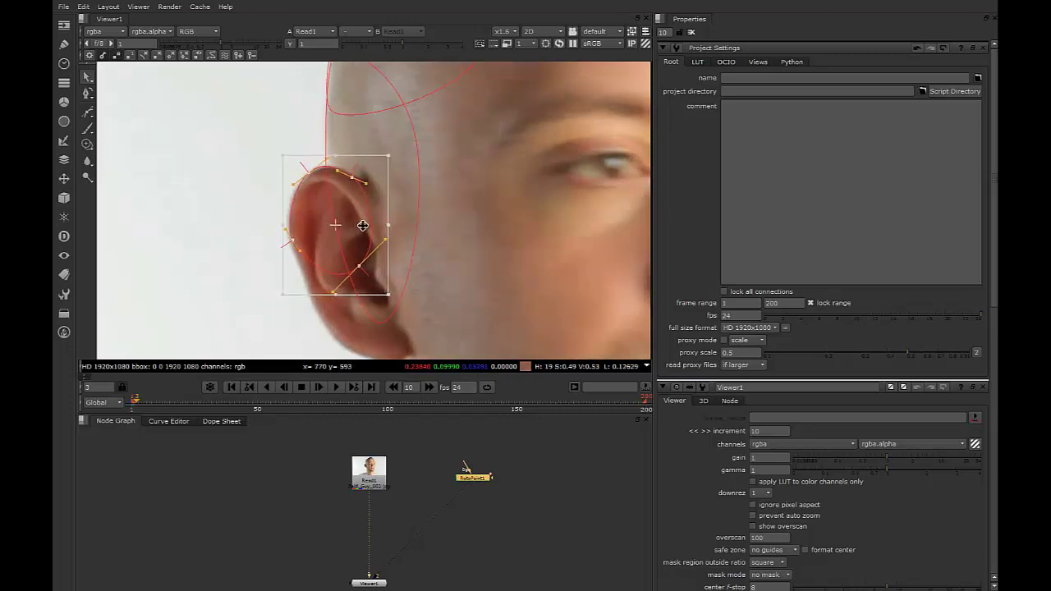
left_click(303, 249)
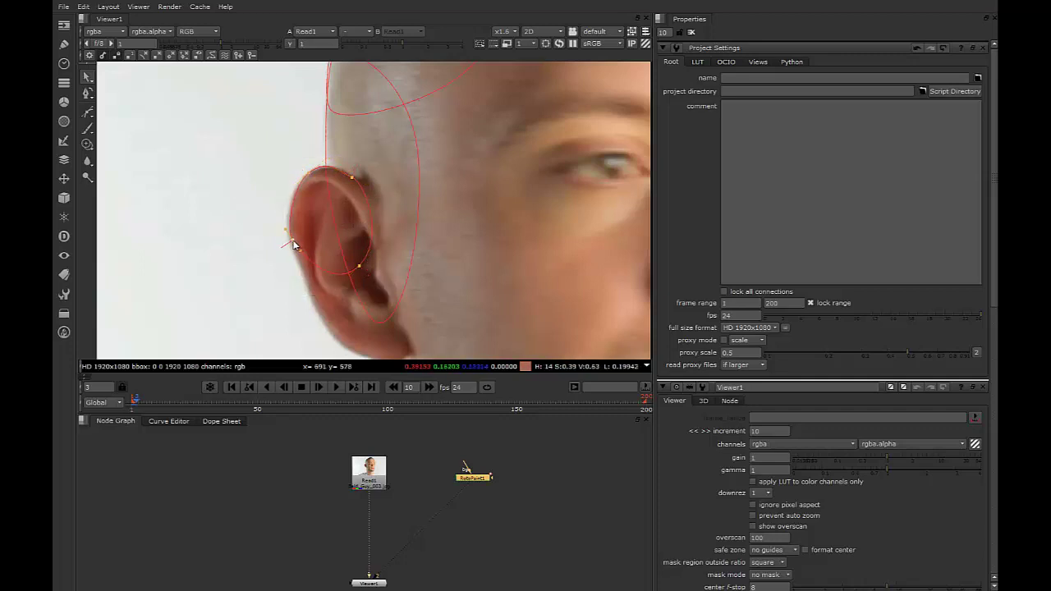
Reposition the fourth Bezier at frame 4 and adjust its lower outer point's tangent to the ear edge
key("Right")
left_click_drag(232, 140, 391, 299)
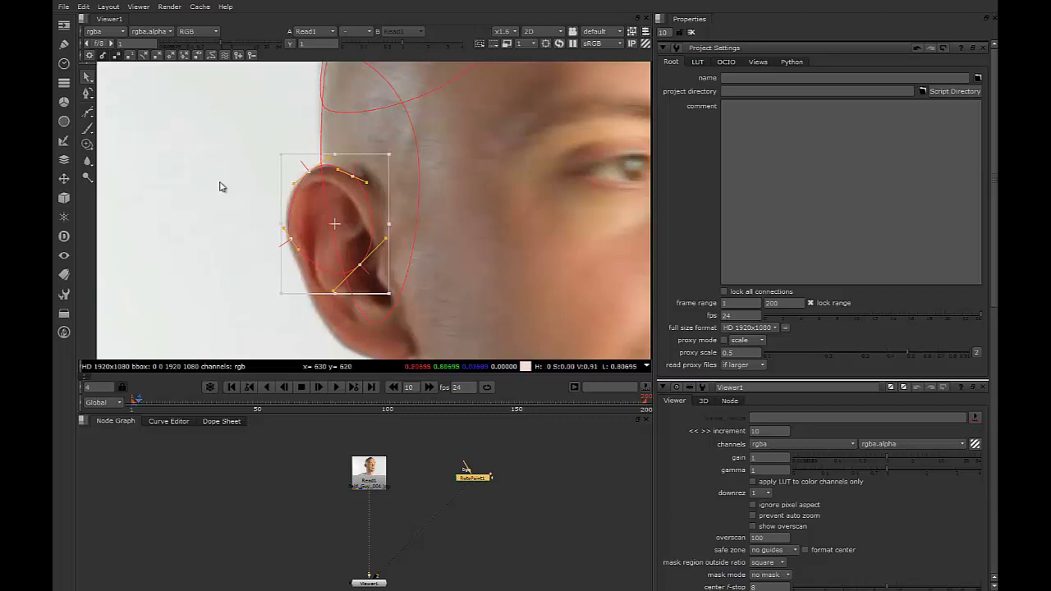
left_click(222, 186)
left_click(284, 231)
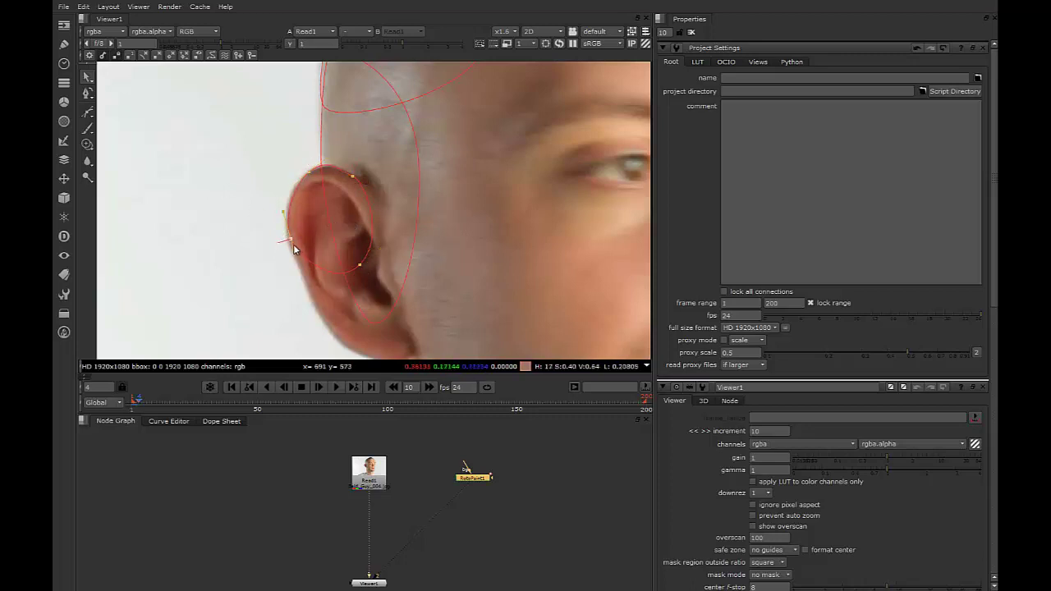
Shift the fourth Bezier's outer points onto the ear edge between frames 5 and 7, then move the whole shape at frame 8
key("Right")
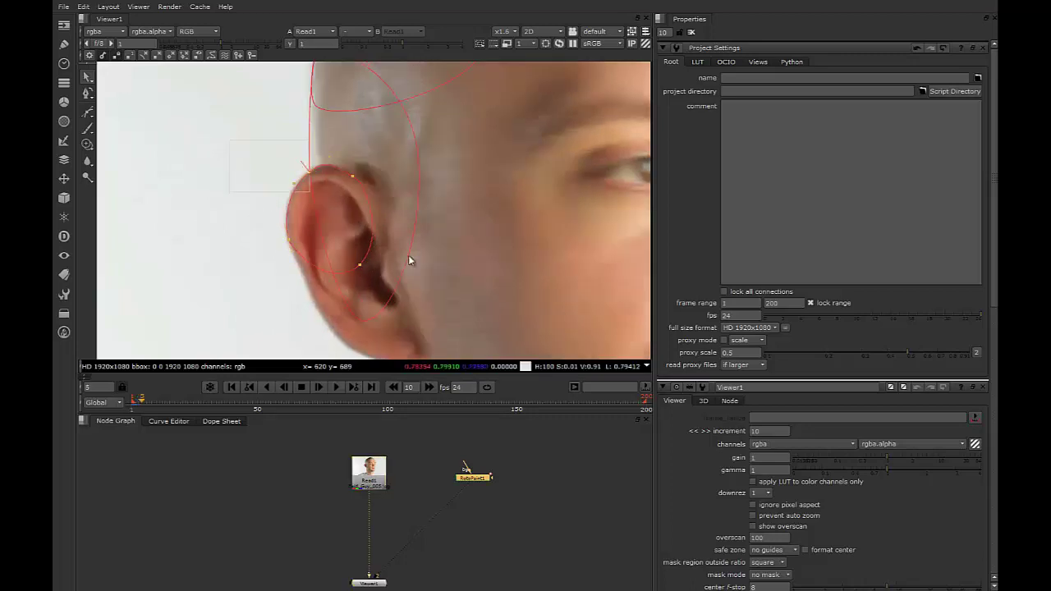
key("ctrl+a")
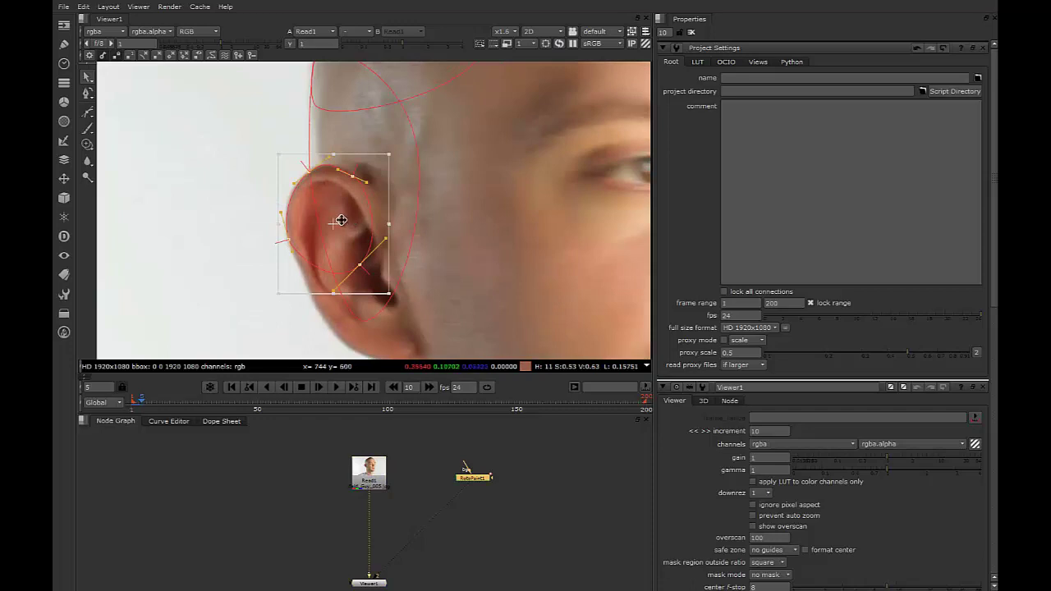
key("Right")
left_click_drag(309, 256, 337, 258)
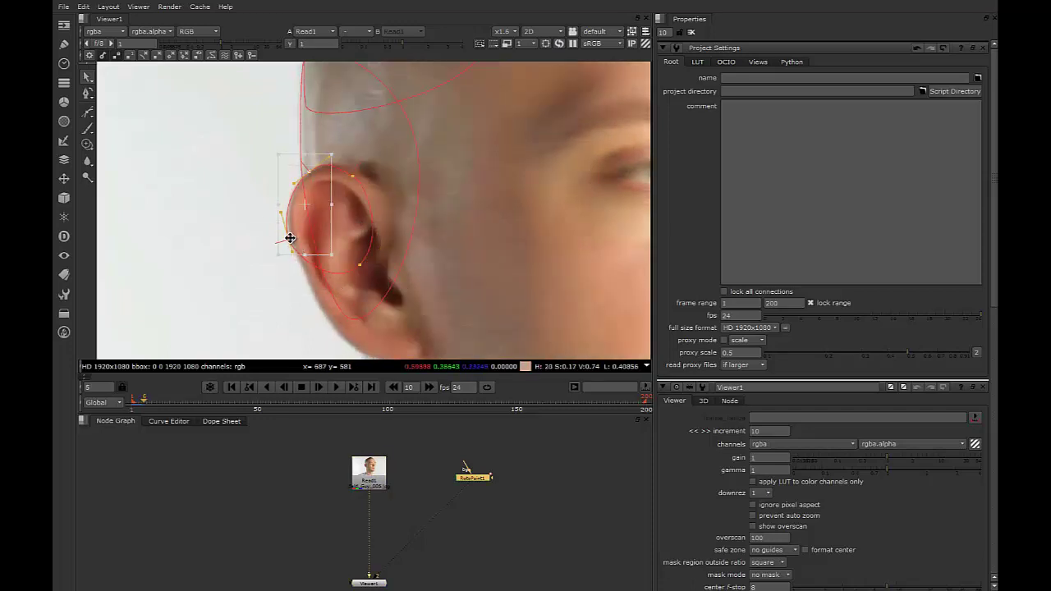
key("Left")
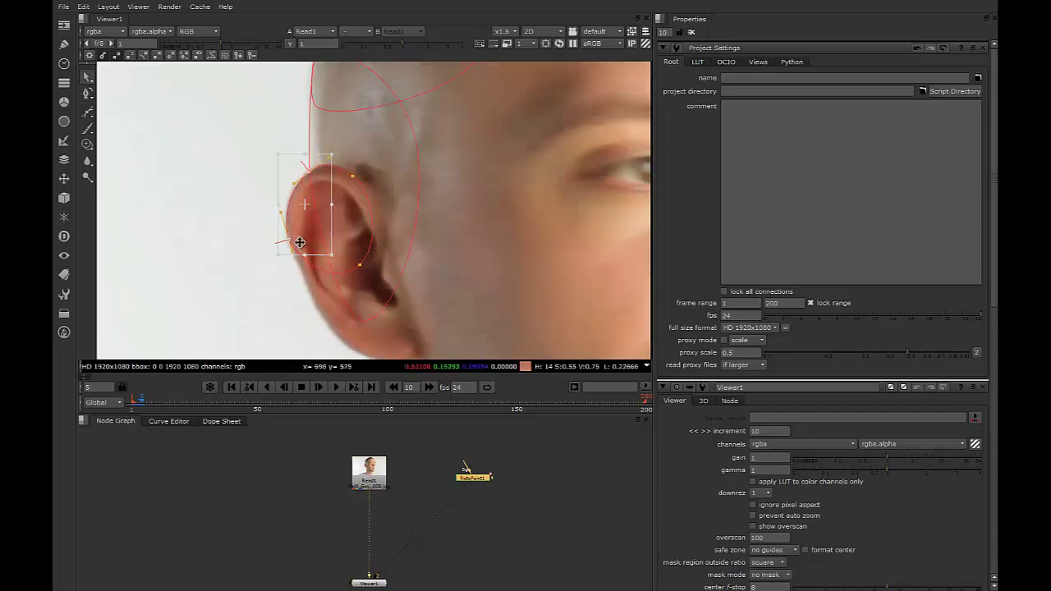
left_click_drag(300, 242, 309, 224)
key("Right")
key("Right")
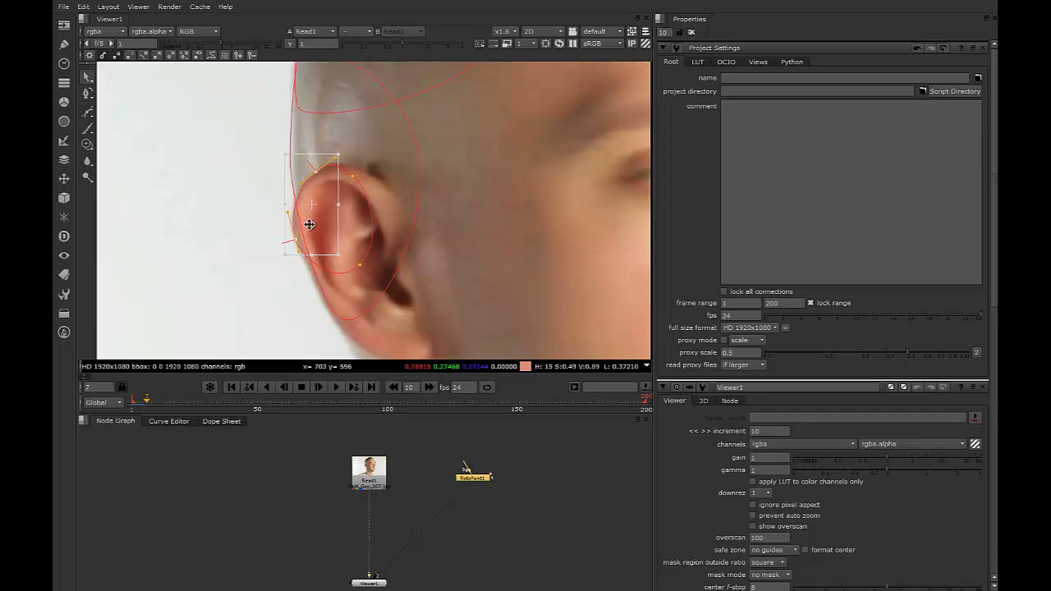
left_click_drag(186, 115, 486, 371)
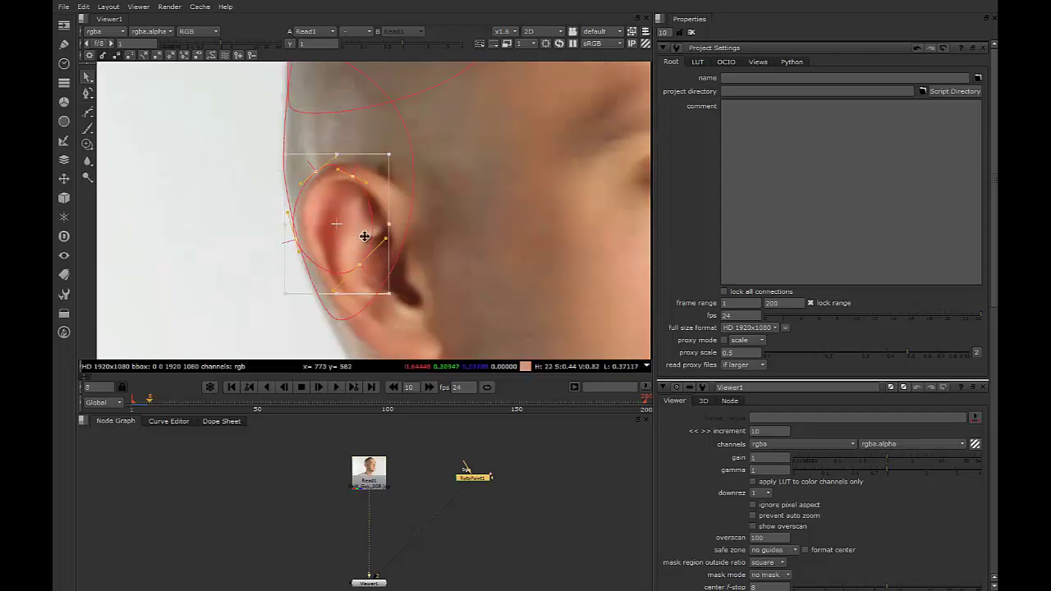
left_click_drag(363, 235, 368, 235)
Draw a fifth Bezier around the lower part of the ear at frame 1, then step forward to frame 5
scroll(375, 219, "down", 2)
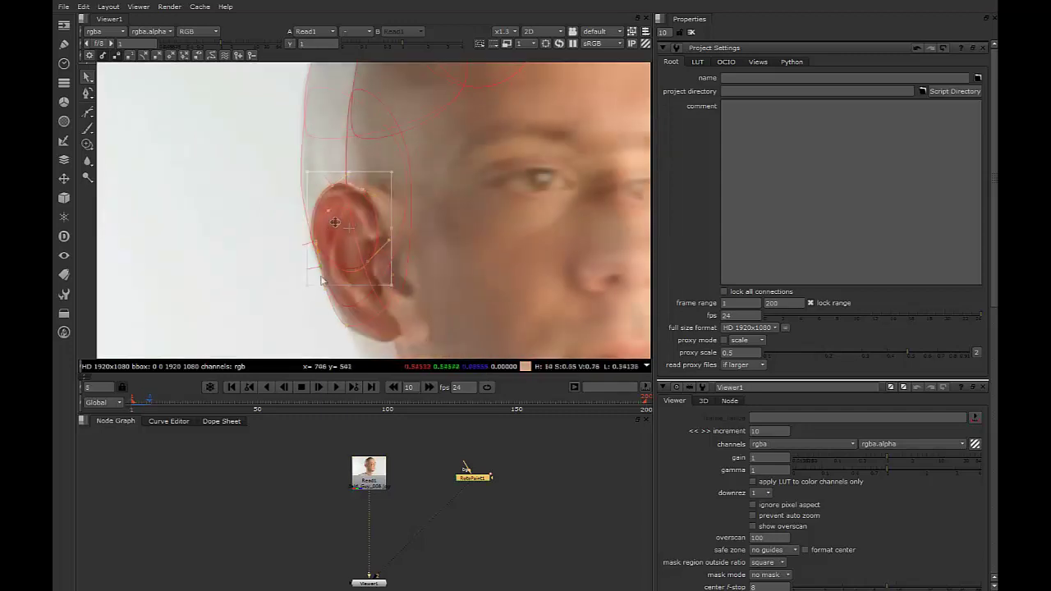
left_click(345, 331)
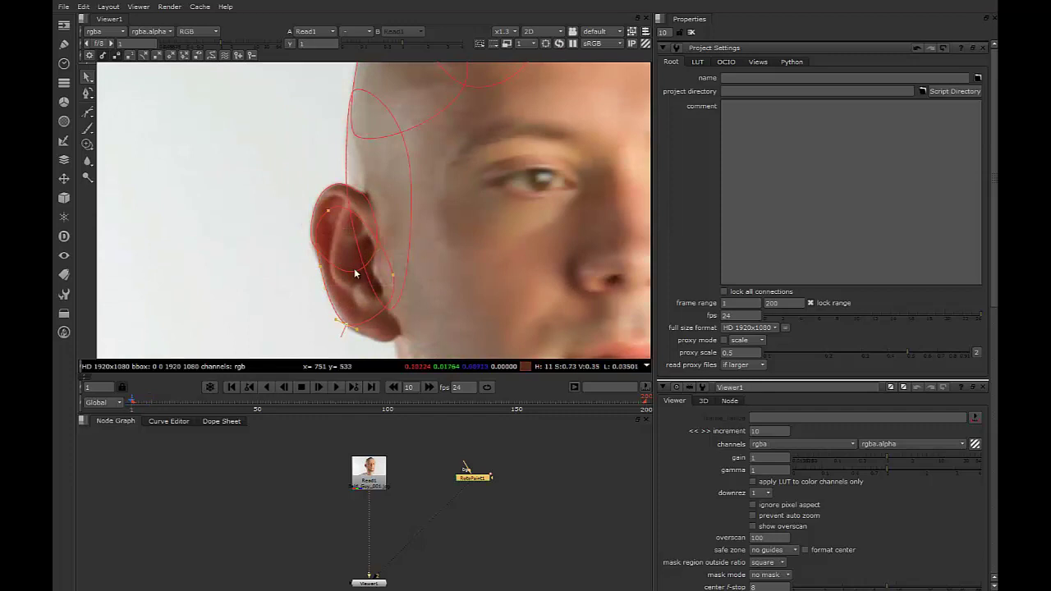
key("Right")
key("Right")
key("Right")
key("Right")
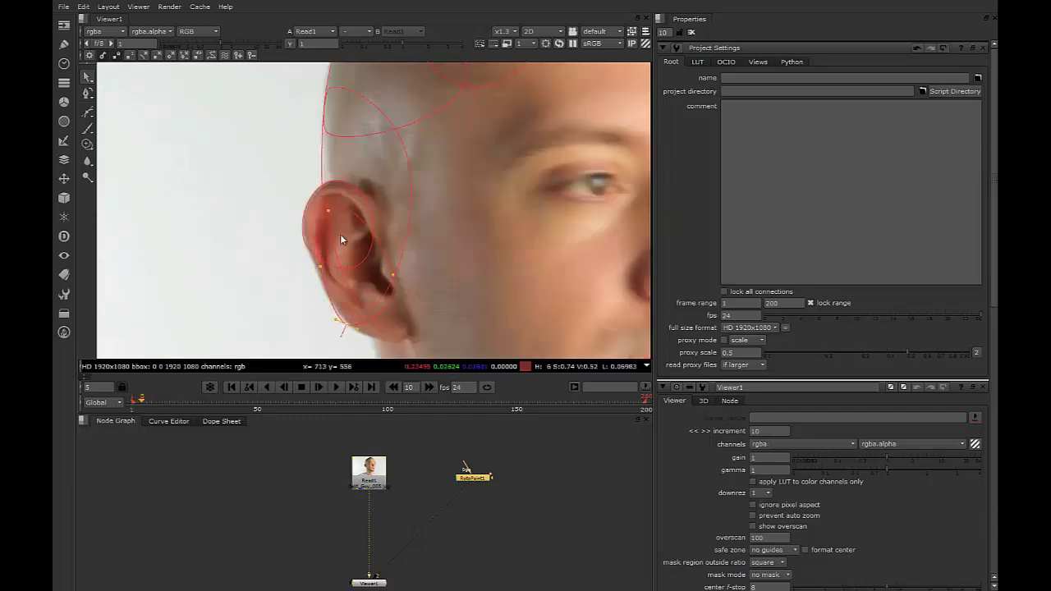
Fit the fifth Bezier's outer, bottom and upper inner points to the ear at frame 5
left_click(313, 258)
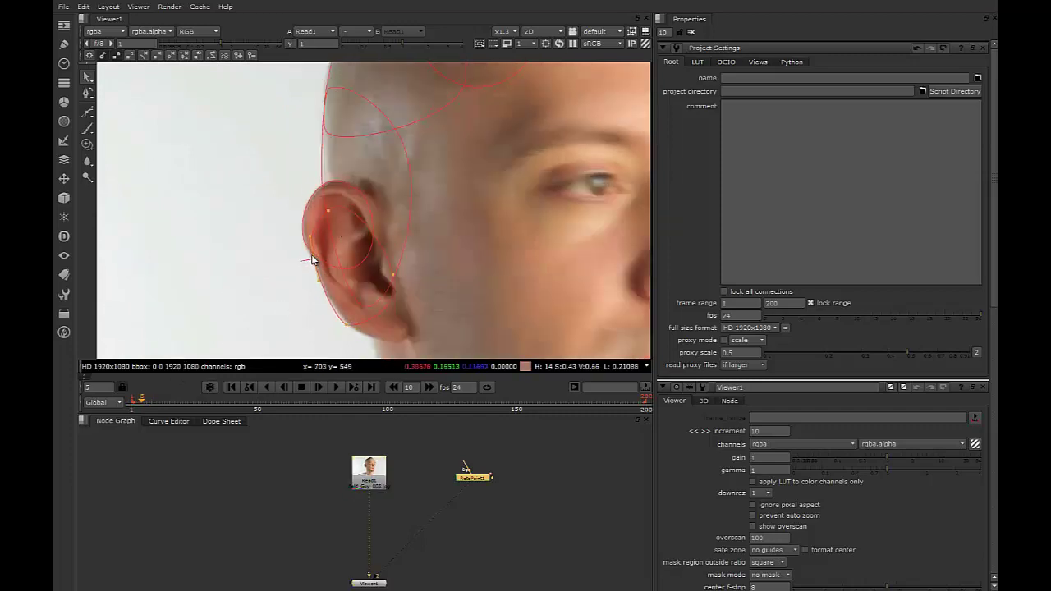
left_click(345, 328)
left_click(326, 210)
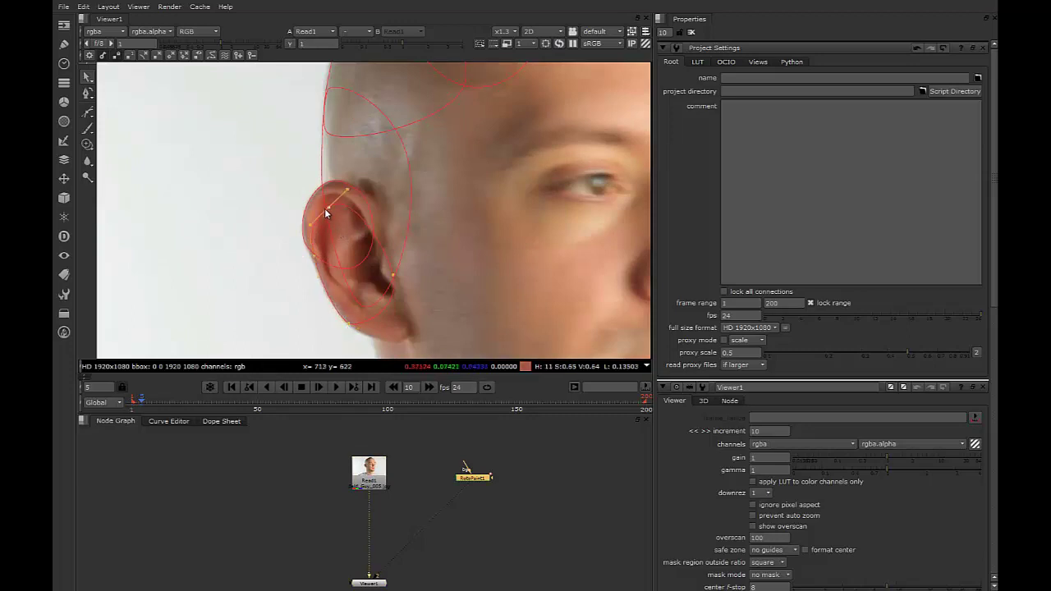
left_click(313, 258)
Shift the fourth Bezier to follow the upper ear at frames 6 and 7
scroll(337, 279, "down", 2)
key("Right")
key("Right")
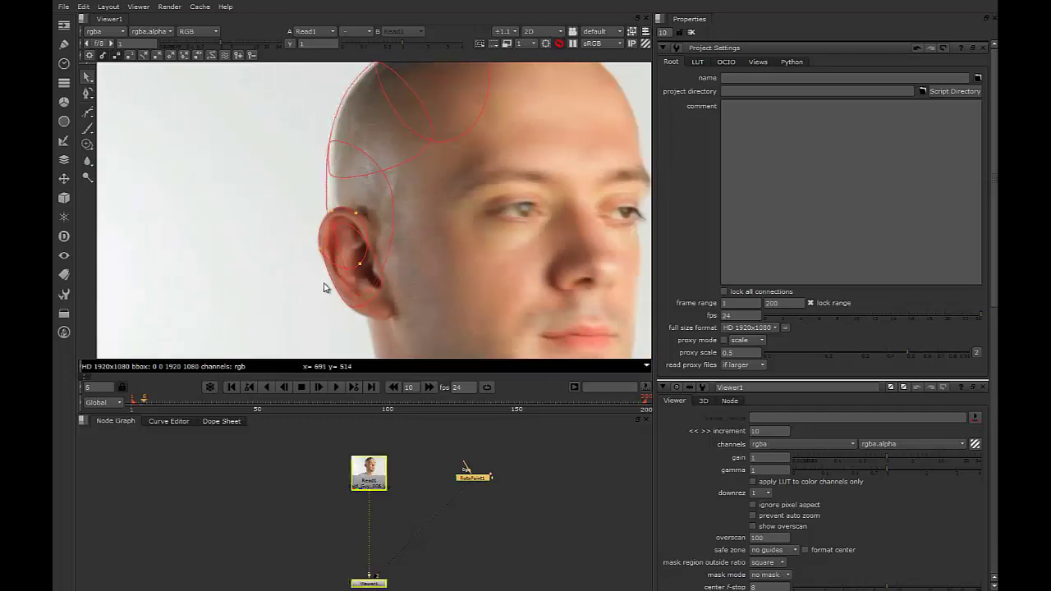
left_click_drag(318, 220, 440, 309)
left_click(284, 292)
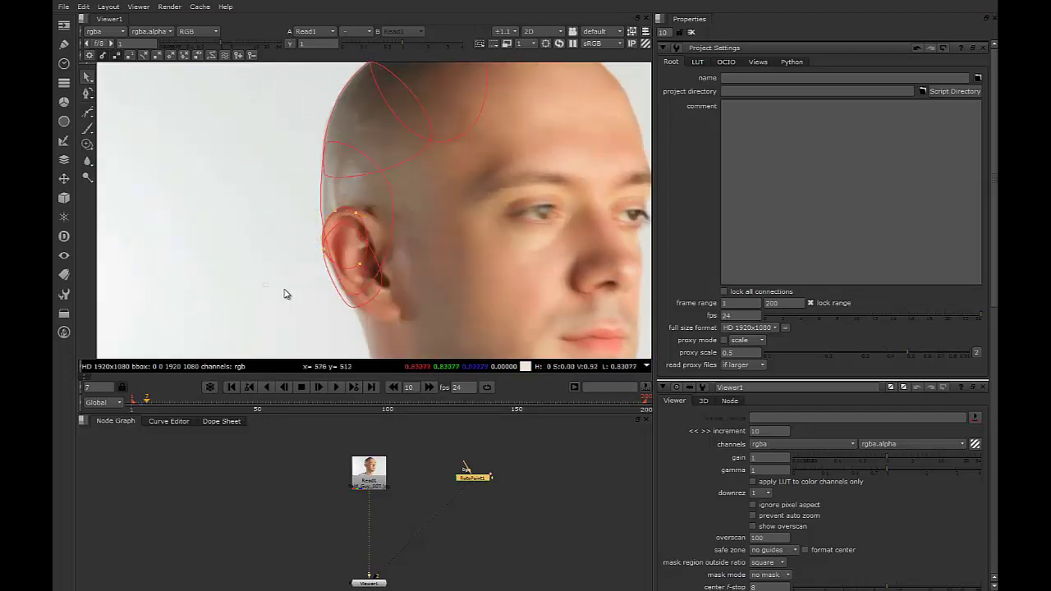
left_click_drag(243, 179, 447, 352)
left_click_drag(353, 268, 358, 263)
left_click(278, 269)
Move the fifth Bezier onto the lower ear at frame 8 and check its fit in the neighbouring frames
key("Right")
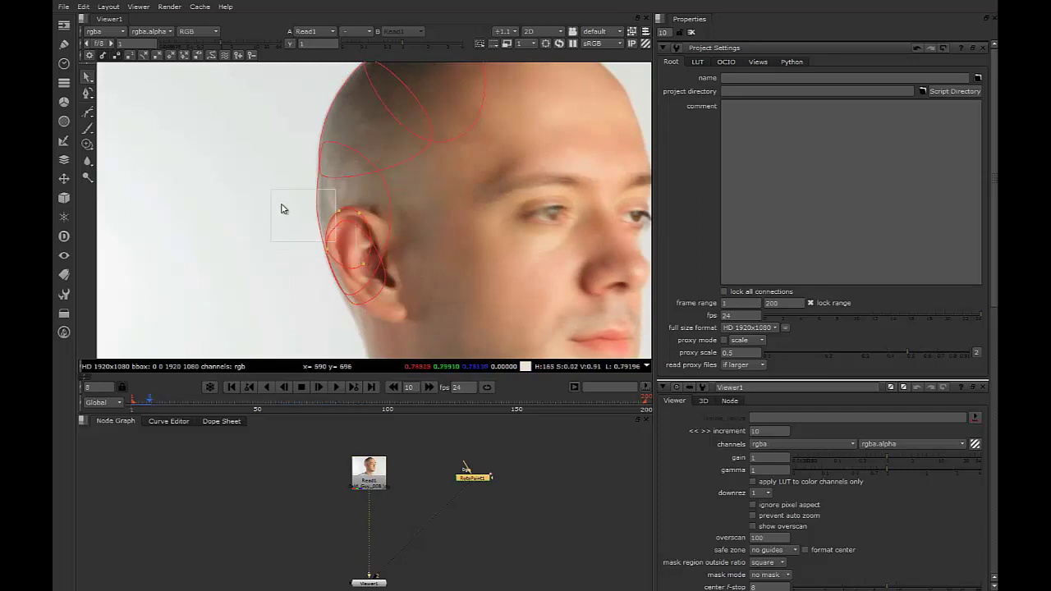
left_click_drag(269, 196, 435, 318)
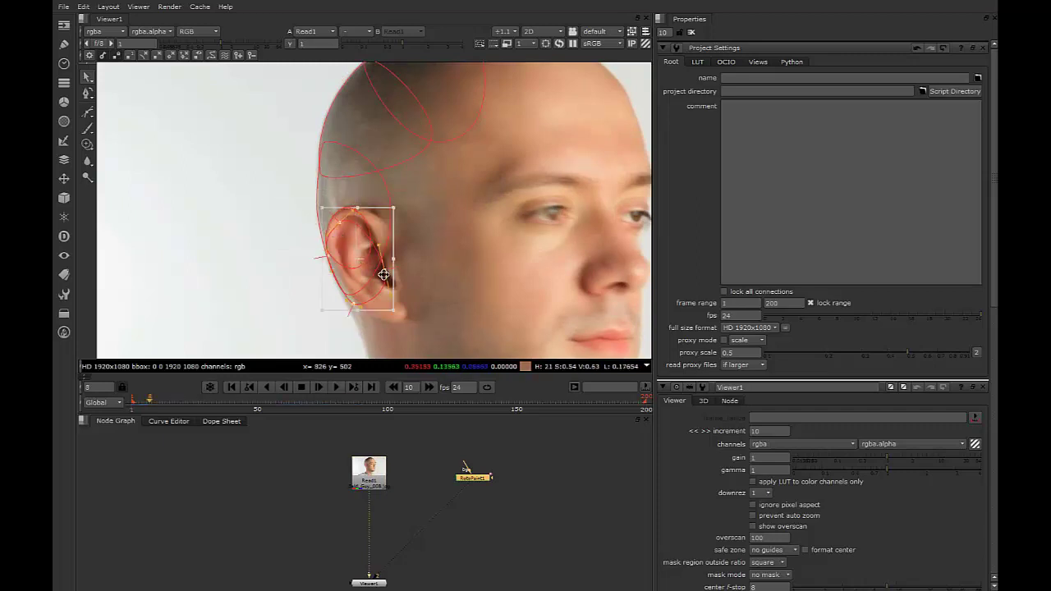
left_click_drag(376, 266, 380, 269)
key("Left")
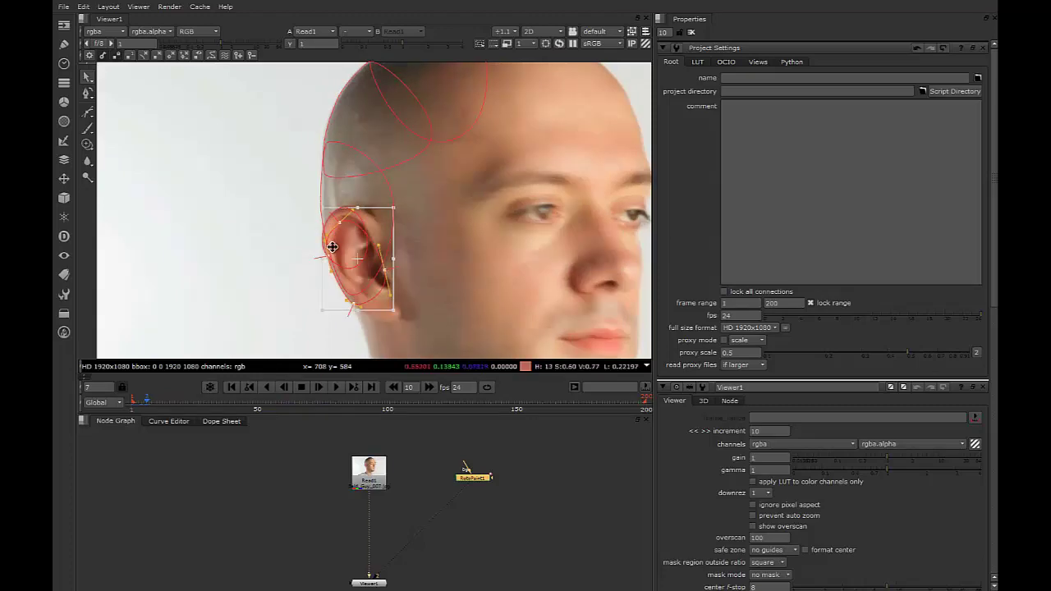
key("Left")
key("Left")
key("Right")
key("Right")
key("Right")
key("Right")
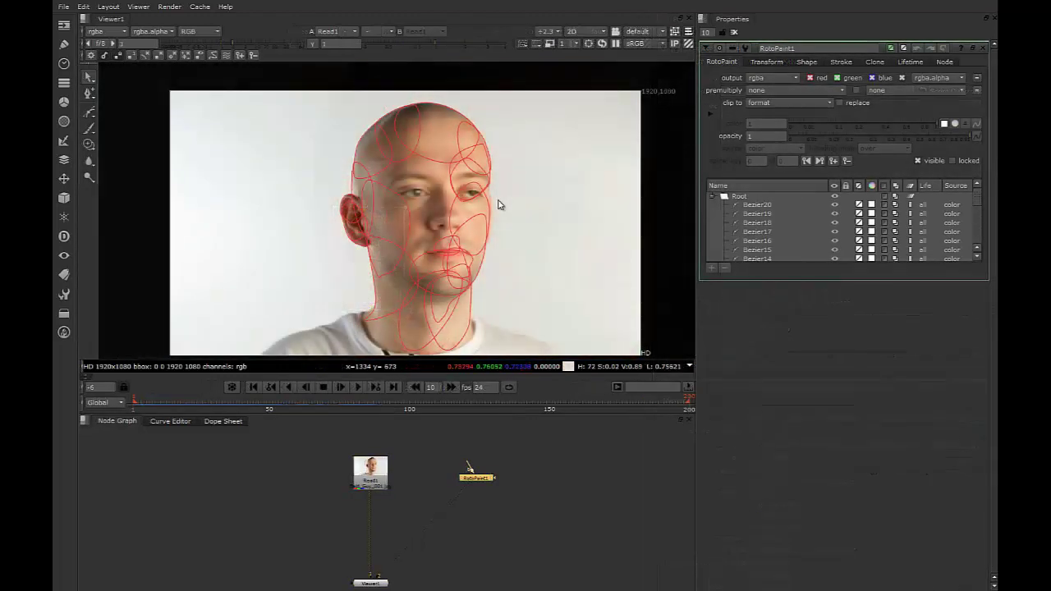
Select Bezier20 at the forehead edge and shift the whole shape onto the forehead outline at frame 14
scroll(439, 260, "up", 3)
middle_click_drag(469, 253, 435, 359)
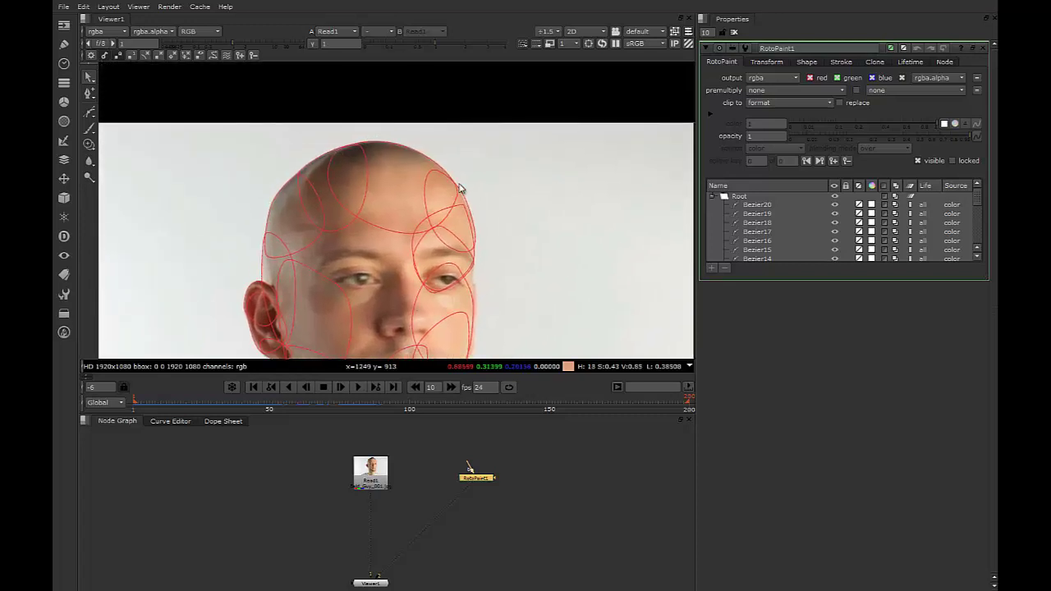
left_click(464, 198)
scroll(476, 221, "up", 3)
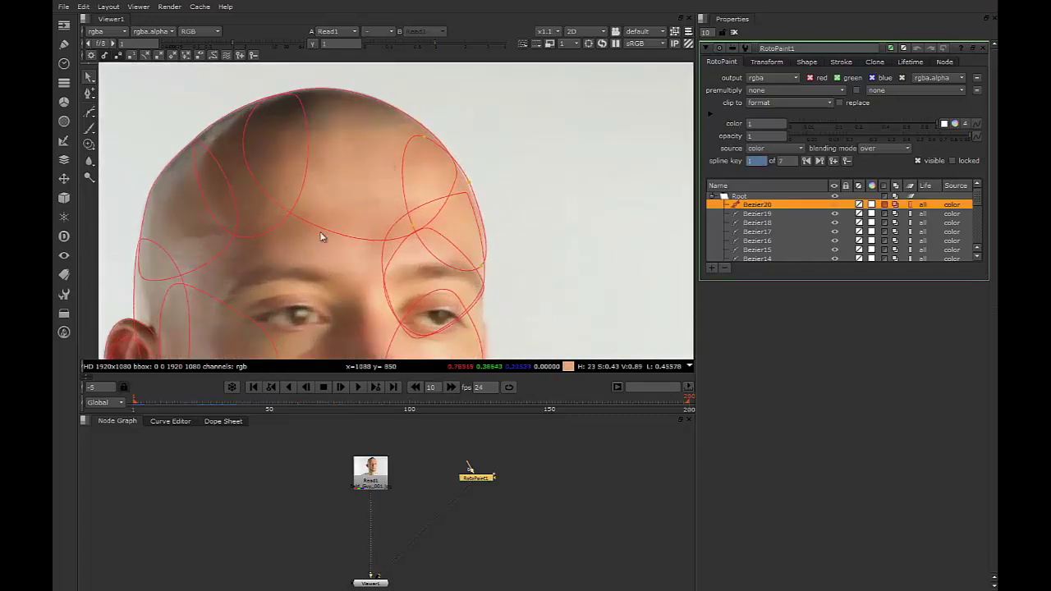
left_click_drag(135, 405, 170, 408)
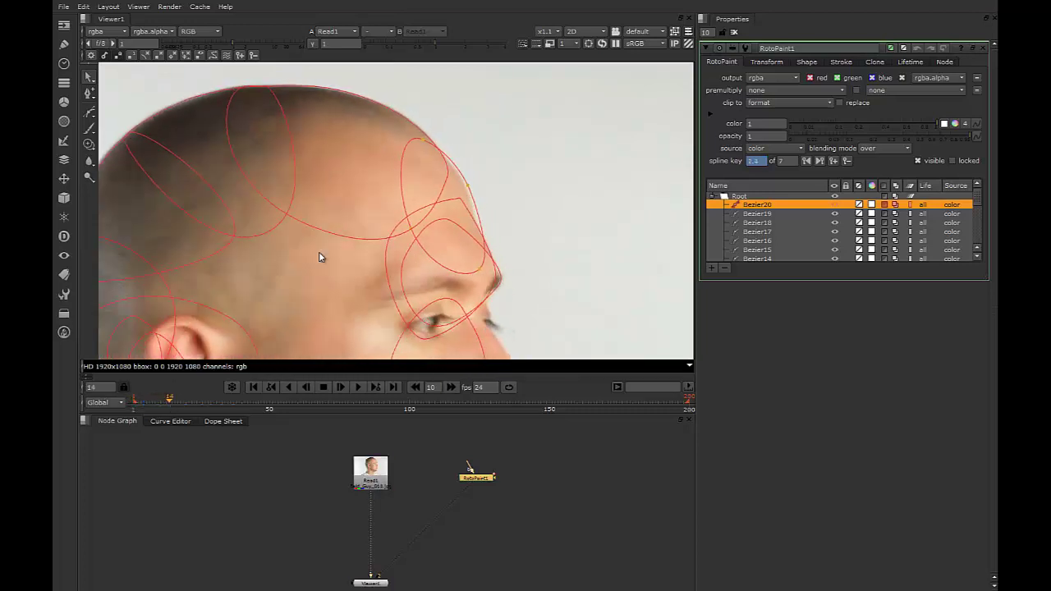
left_click_drag(445, 216, 441, 218)
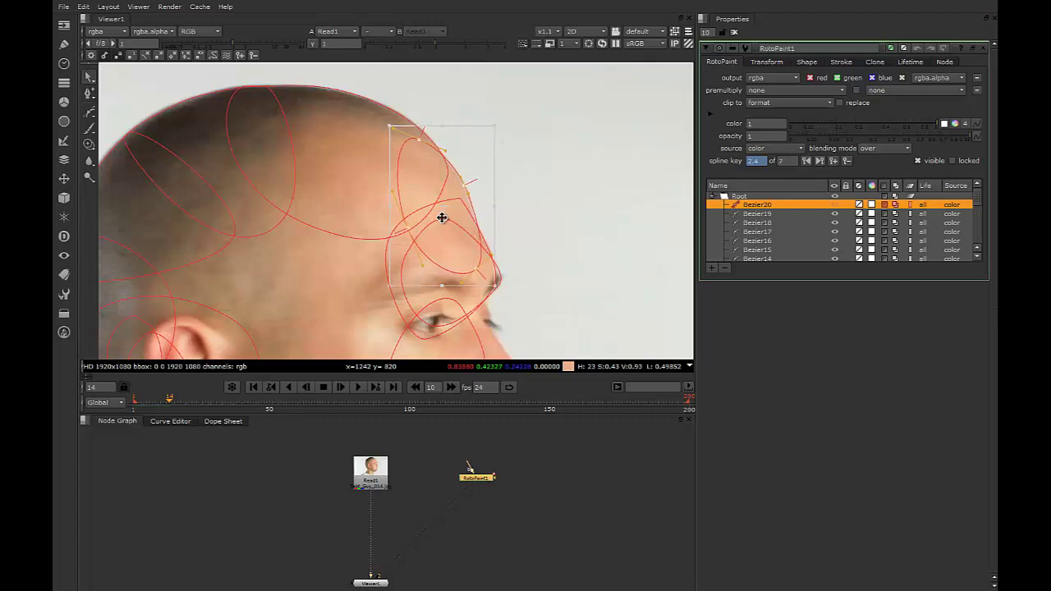
Examine how the shapes follow the face profile between frames 1 and 21, ending at frame 1
middle_click_drag(423, 307, 425, 167)
scroll(425, 168, "down", 2)
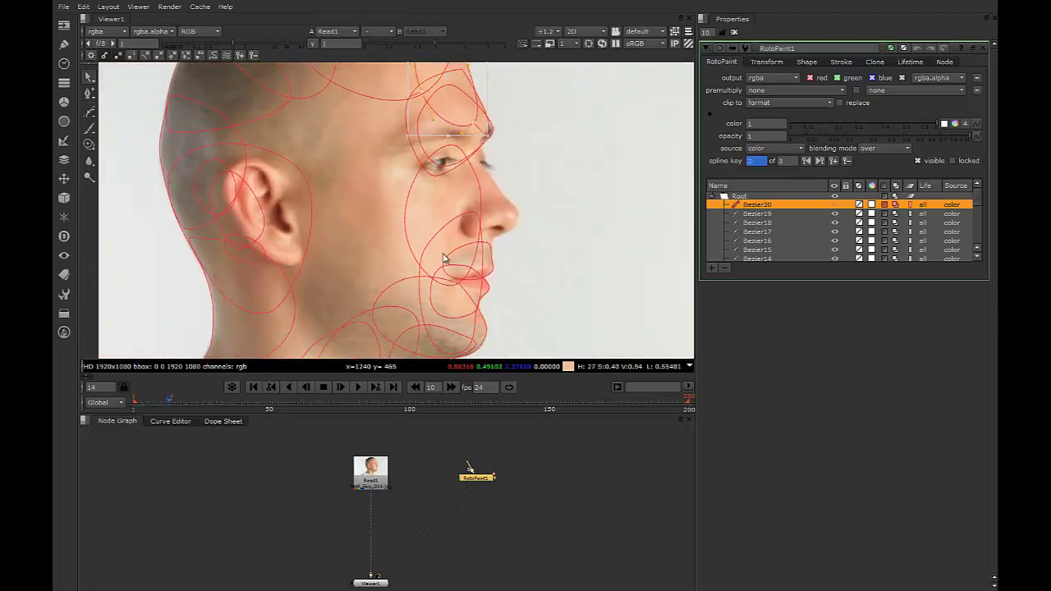
key("Left")
key("Left")
key("Left")
key("Left")
key("Left")
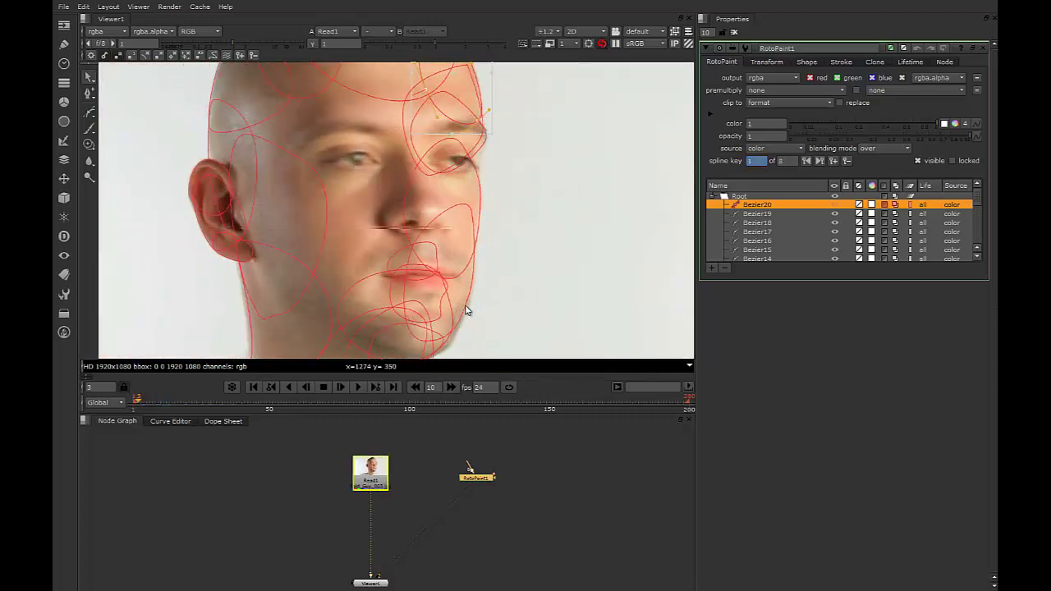
key("Right")
key("Right")
key("Right")
key("Right")
key("Right")
key("Right")
key("Right")
key("Right")
key("Right")
key("Right")
key("Right")
key("Right")
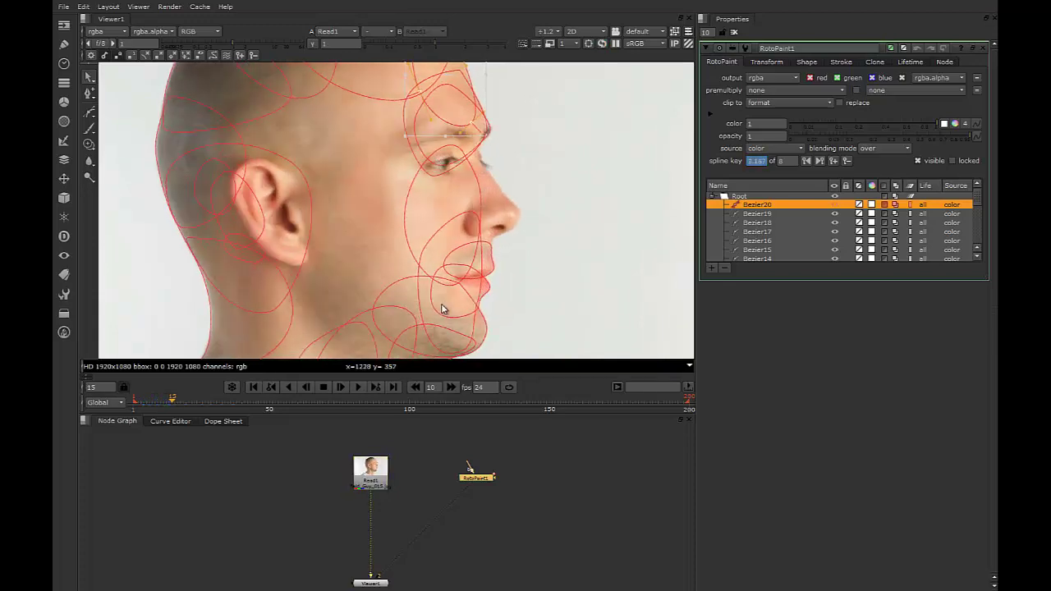
key("Left")
key("Left")
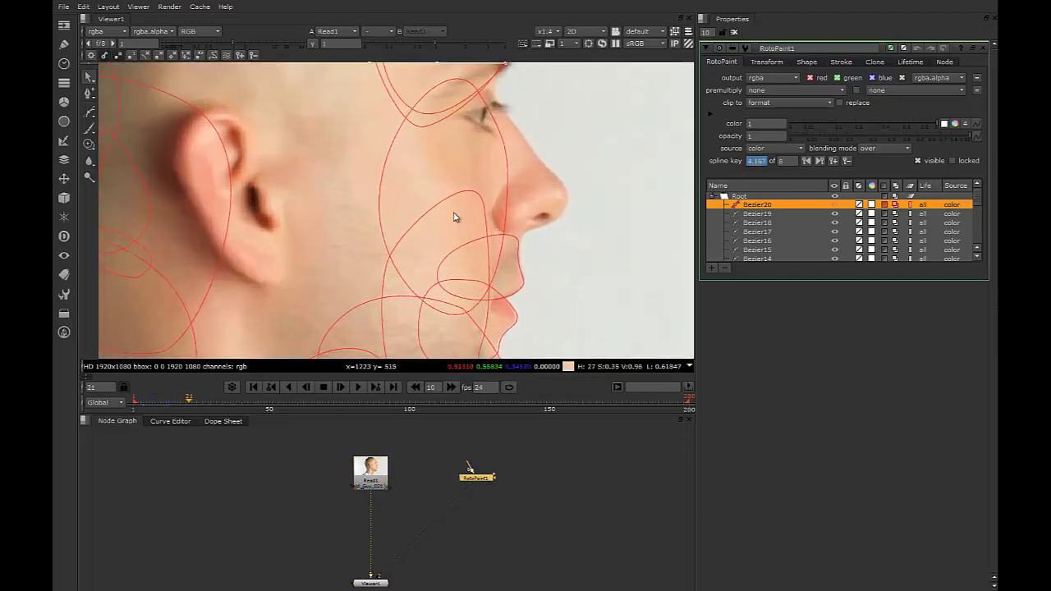
key("Left")
key("Left")
key("Left")
key("Left")
key("Left")
key("Left")
key("Left")
key("Left")
key("Left")
key("Left")
key("Left")
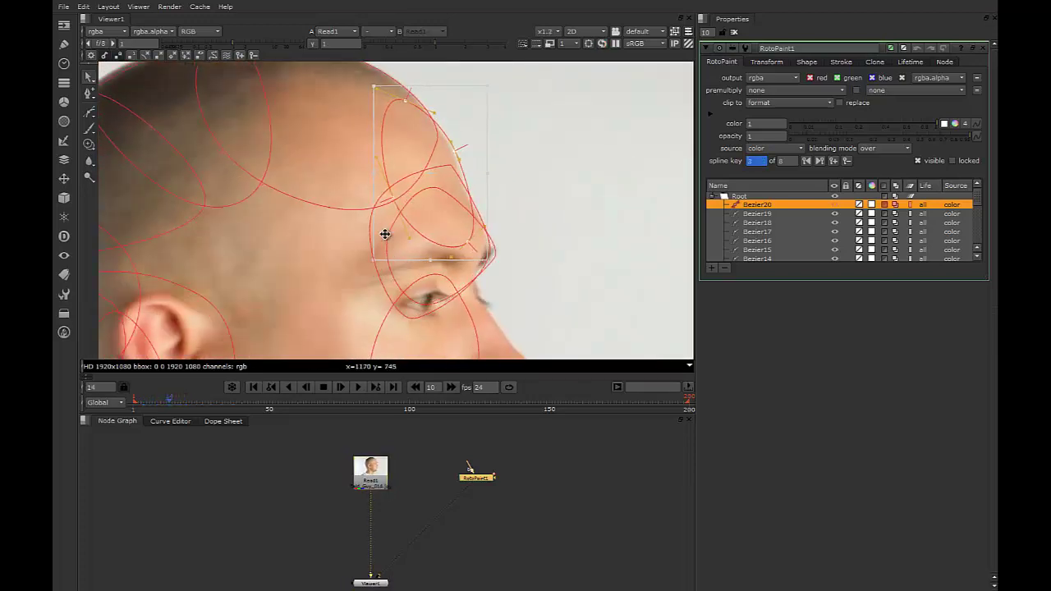
key("Left")
key("Left")
key("Left")
key("Left")
key("Left")
key("Left")
key("Left")
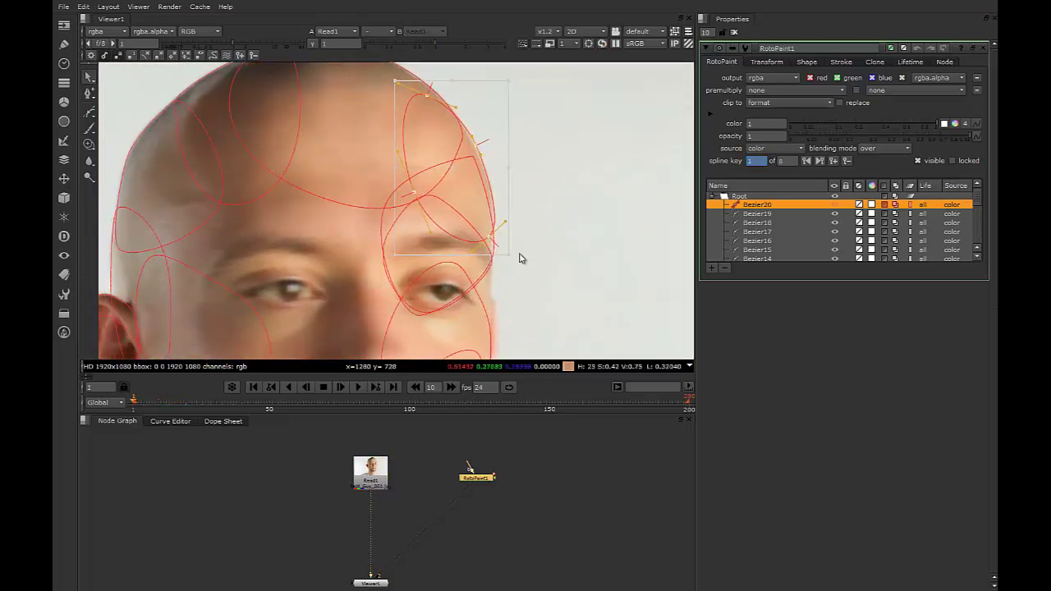
Refine the tangent of Bezier20's lower outer point to fit the brow edge at frame 1 and play the result
left_click_drag(546, 255, 482, 227)
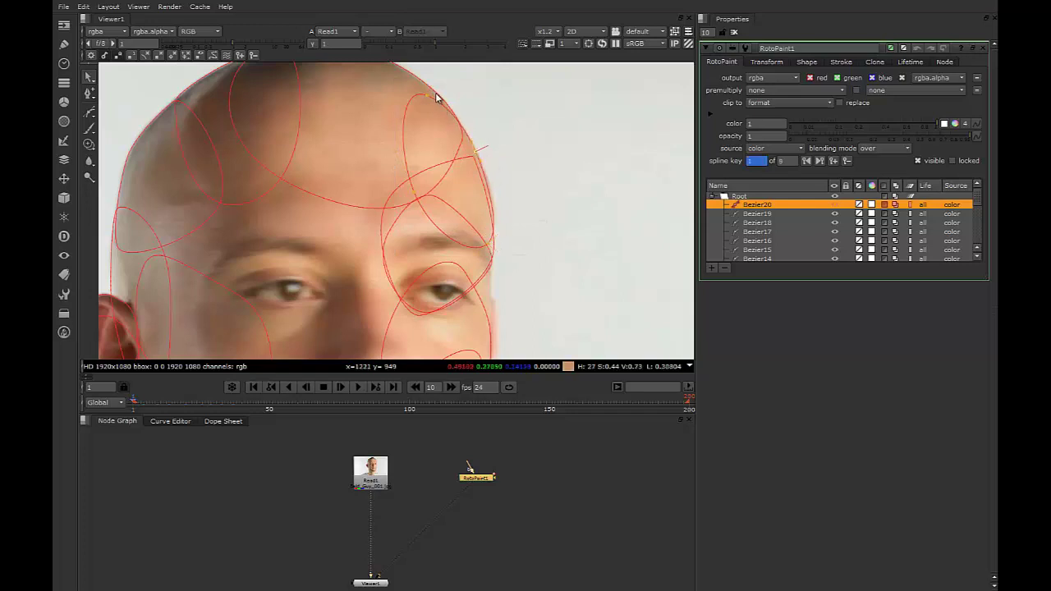
key("Right")
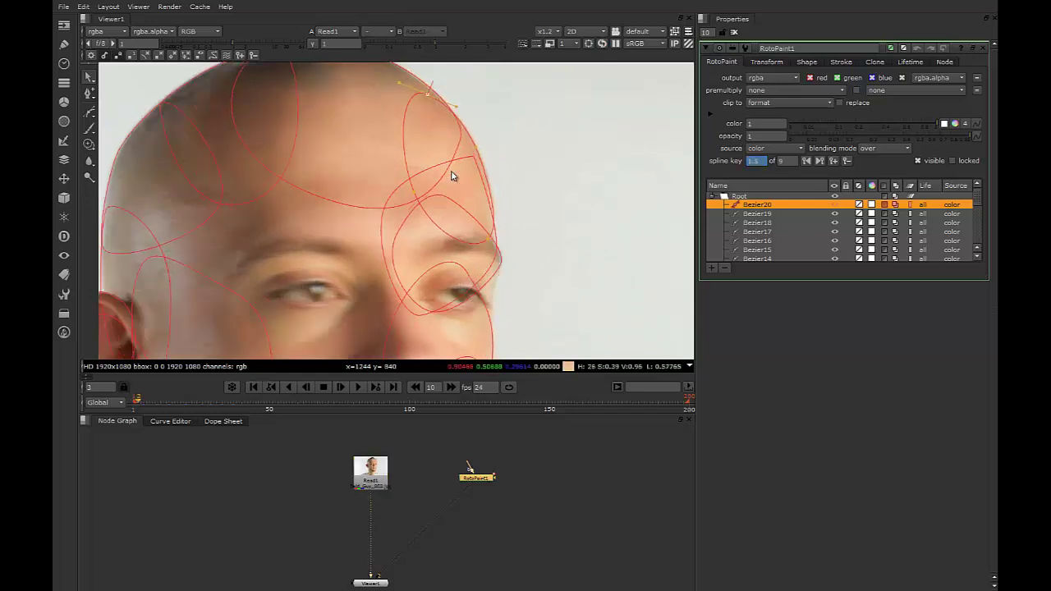
key("Left")
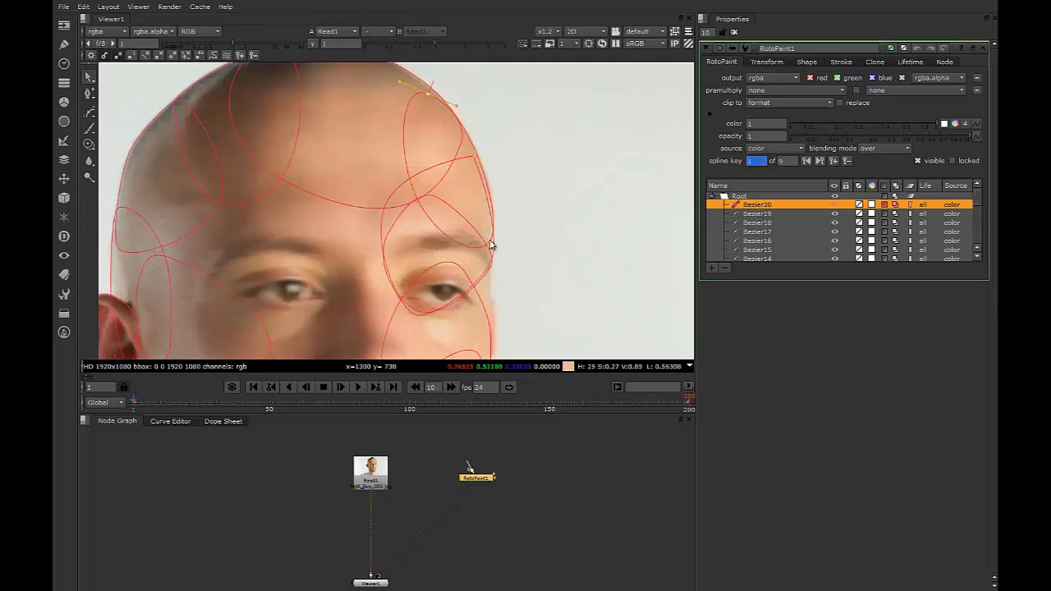
left_click_drag(488, 244, 504, 211)
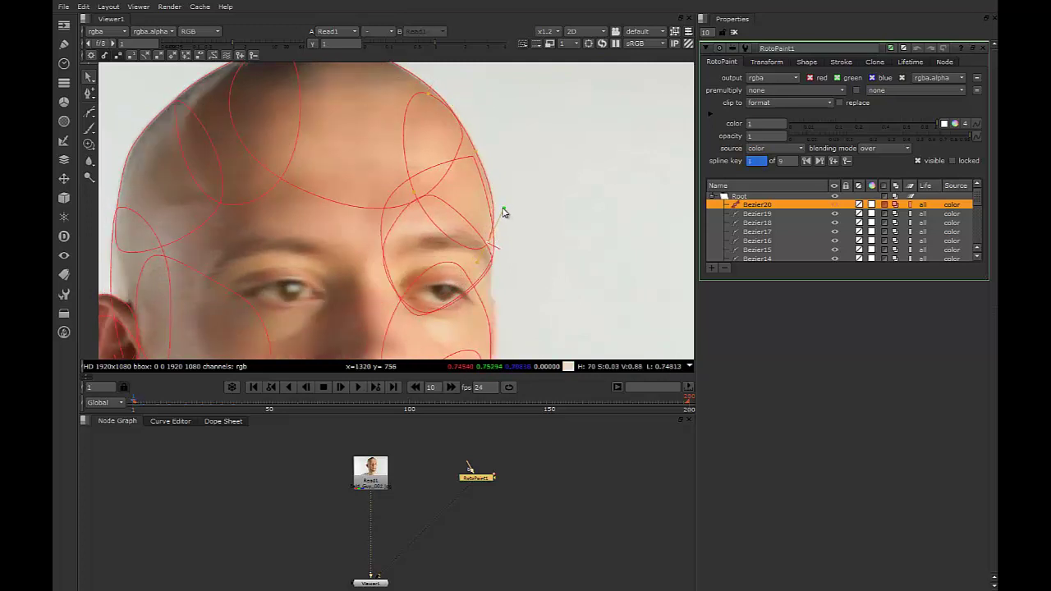
key("l")
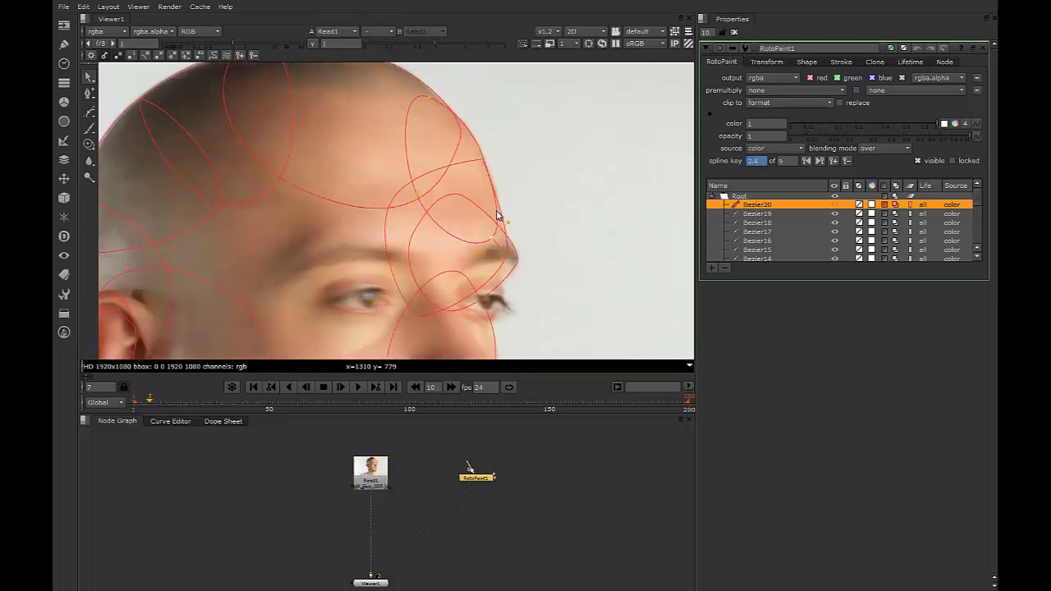
Adjust Bezier20's brow tangent at frame 5 and move its outer forehead point onto the head edge at frame 18
key("Left")
key("Left")
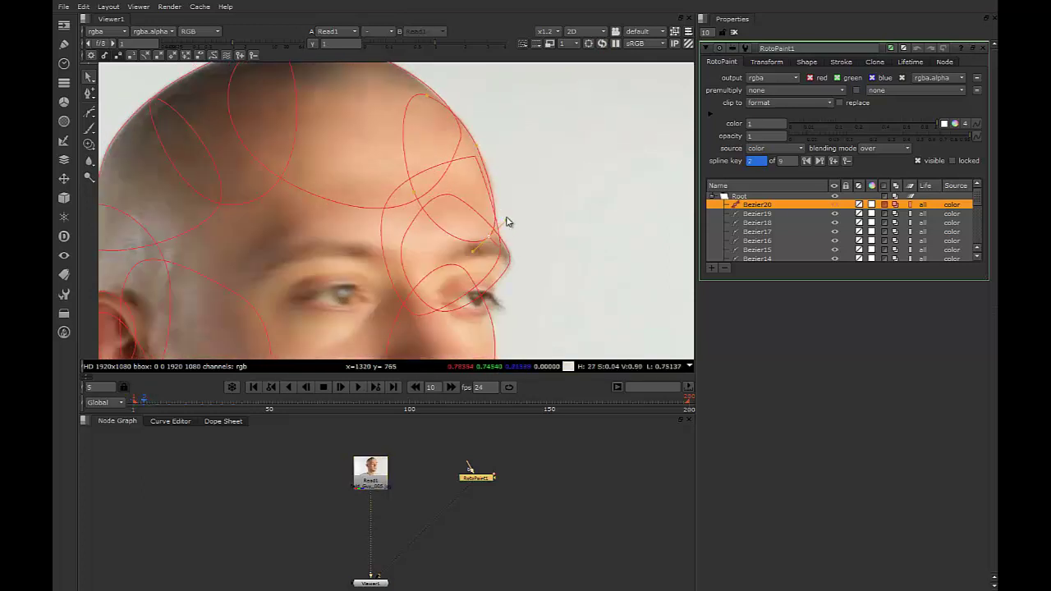
left_click_drag(506, 218, 502, 209)
key("l")
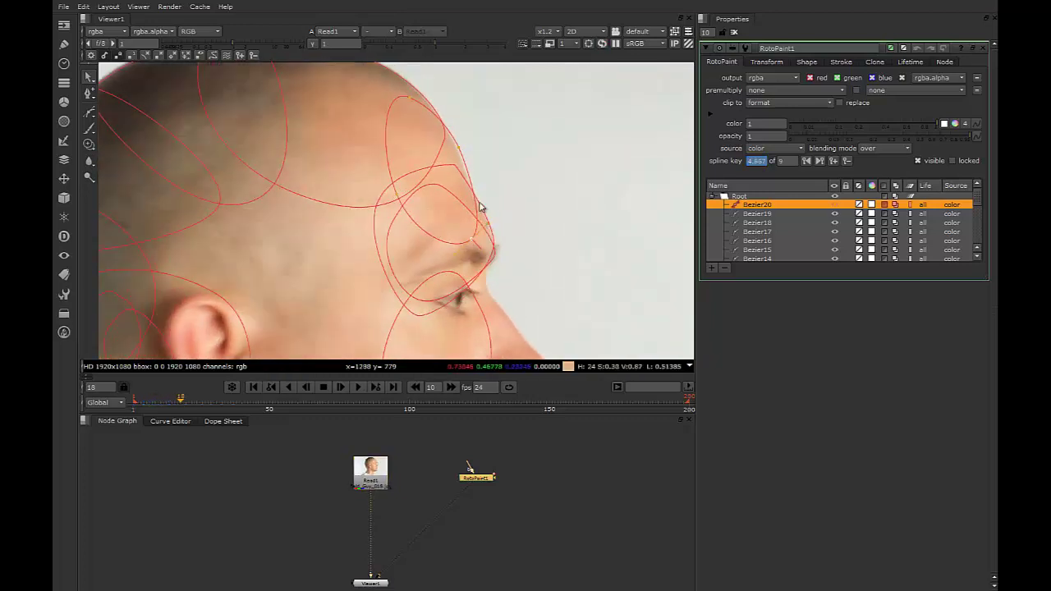
left_click(457, 151)
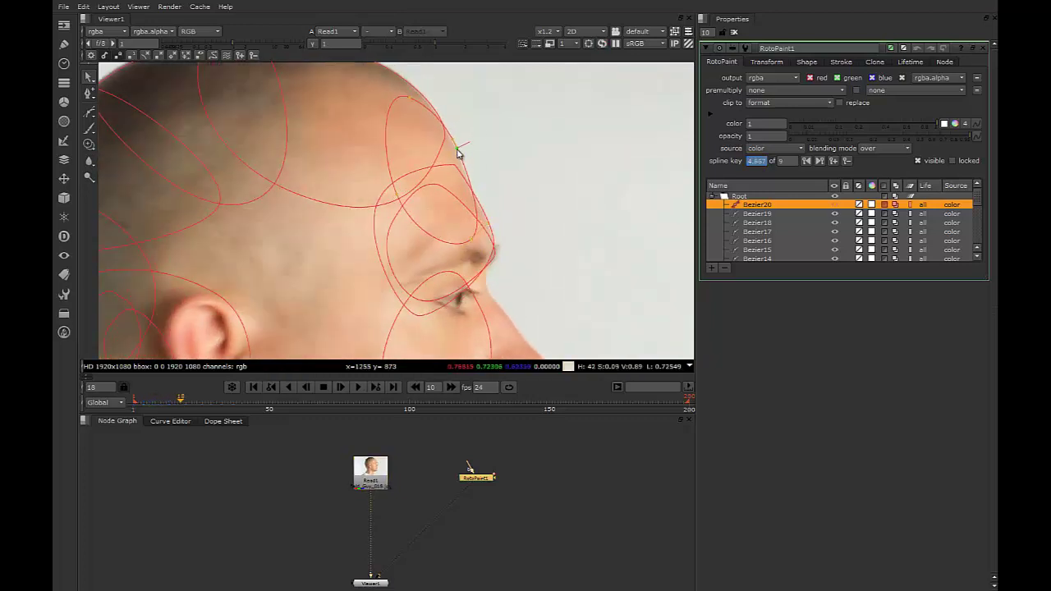
left_click_drag(457, 150, 458, 149)
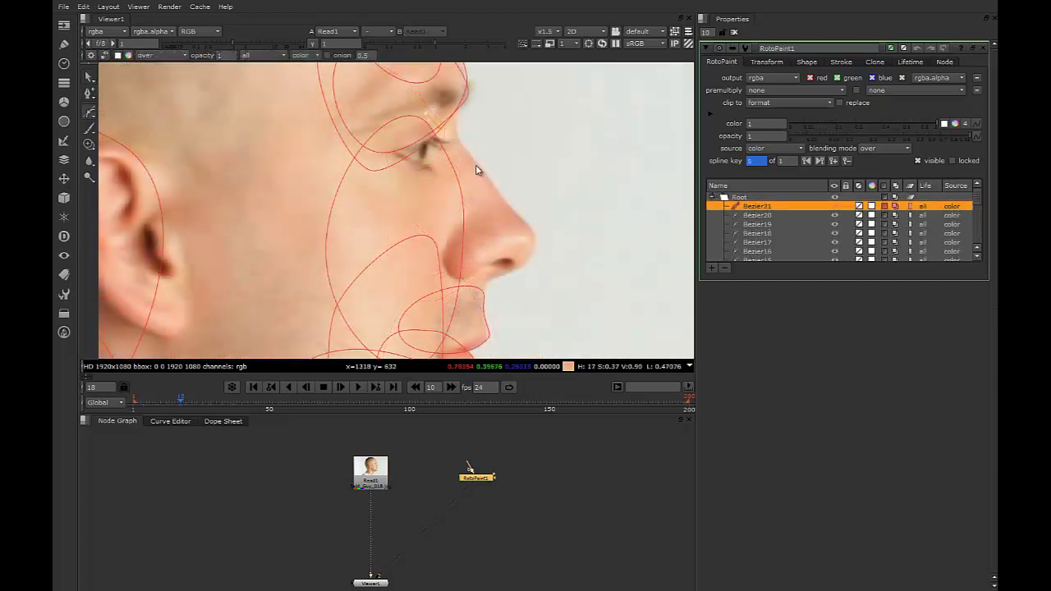
Draw a new Bezier around the nose bridge and inner eye at frame 18, fitting its outer side to the nose edge
left_click_drag(481, 170, 487, 180)
left_click(488, 239, "ctrl")
left_click_drag(383, 174, 379, 151)
left_click_drag(428, 114, 444, 151)
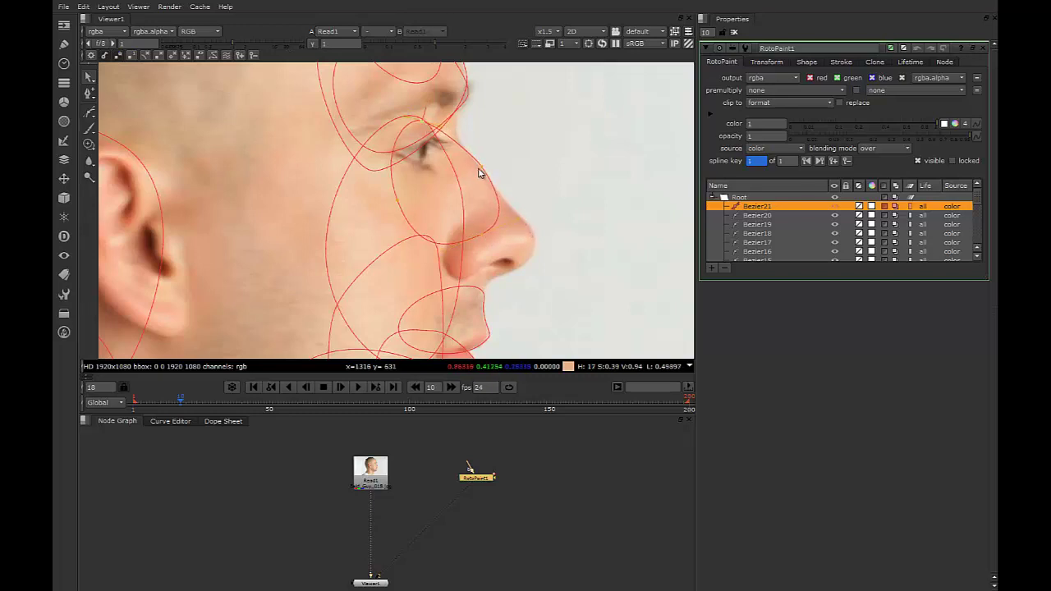
Shift the whole nose-bridge Bezier onto the nose edge at frame 17
key("Left")
key("Left")
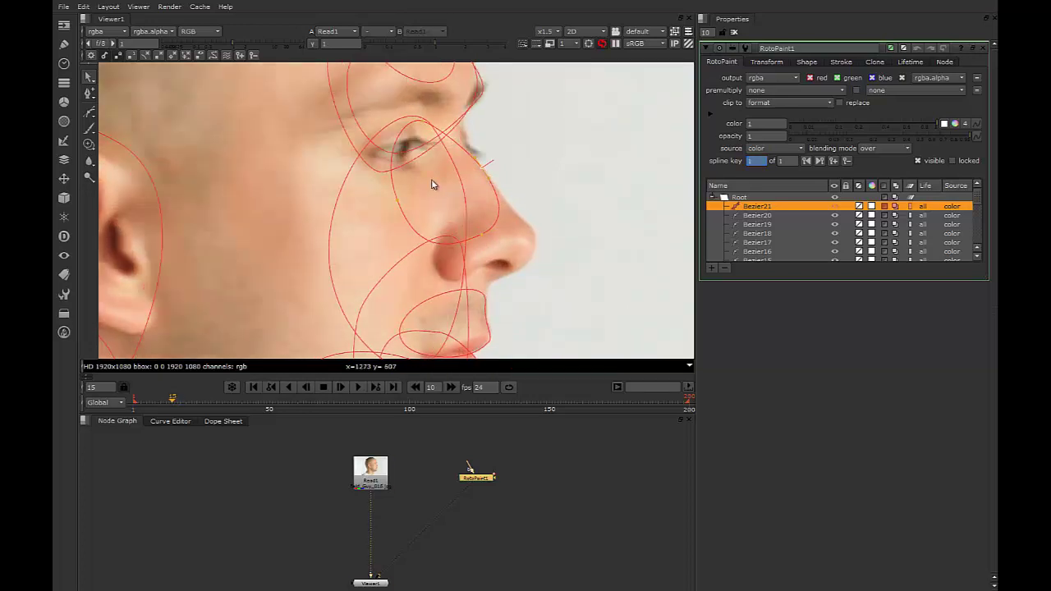
key("Right")
key("Right")
key("Right")
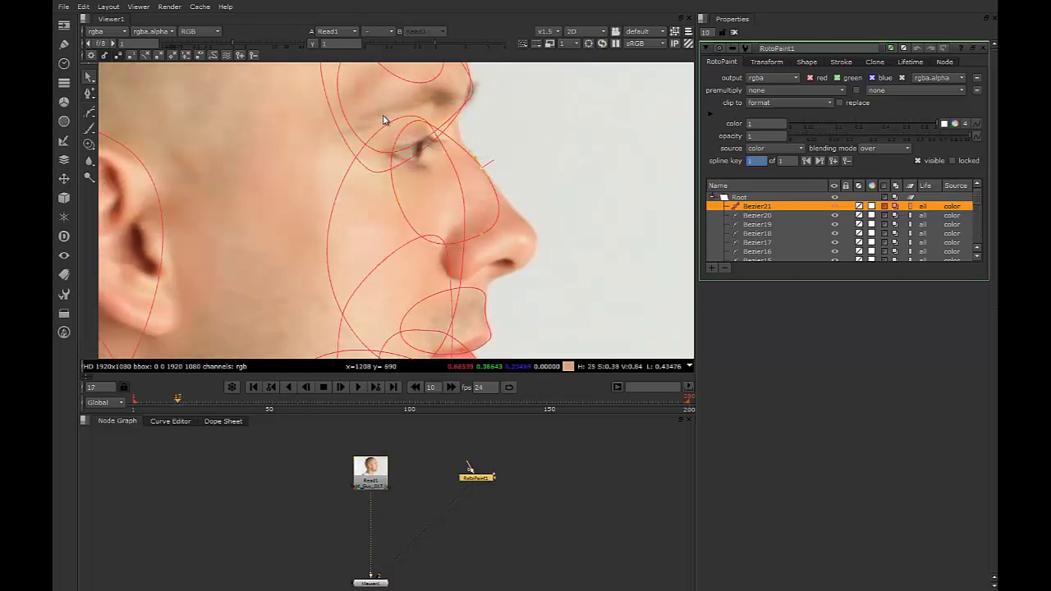
left_click_drag(469, 202, 473, 206)
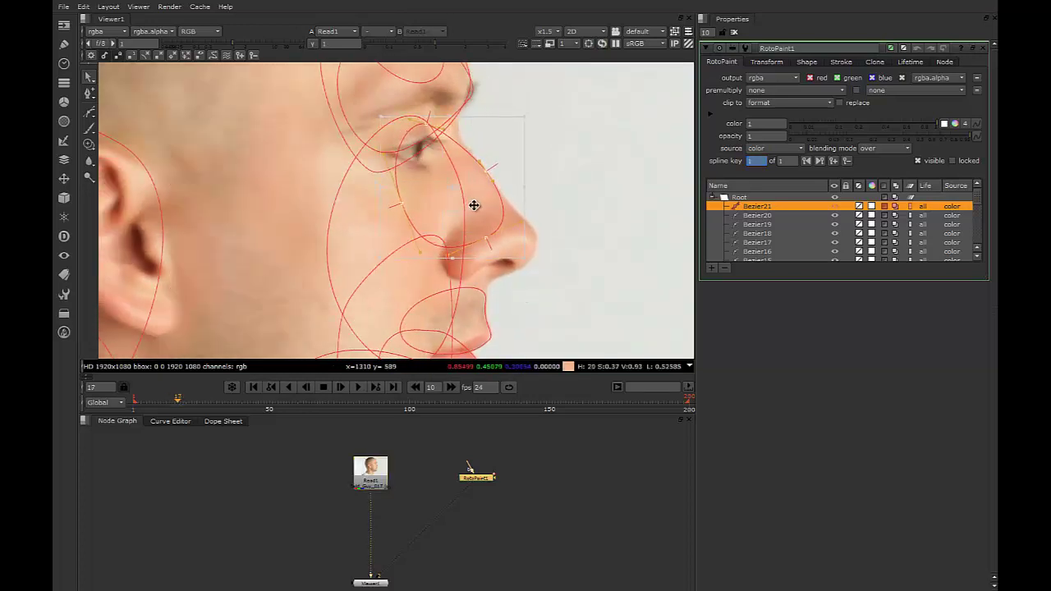
Move the nose-bridge Bezier onto the nose at frame 12 and fit its lower outer point to the edge
key("Left")
key("Left")
key("Left")
key("Left")
key("Left")
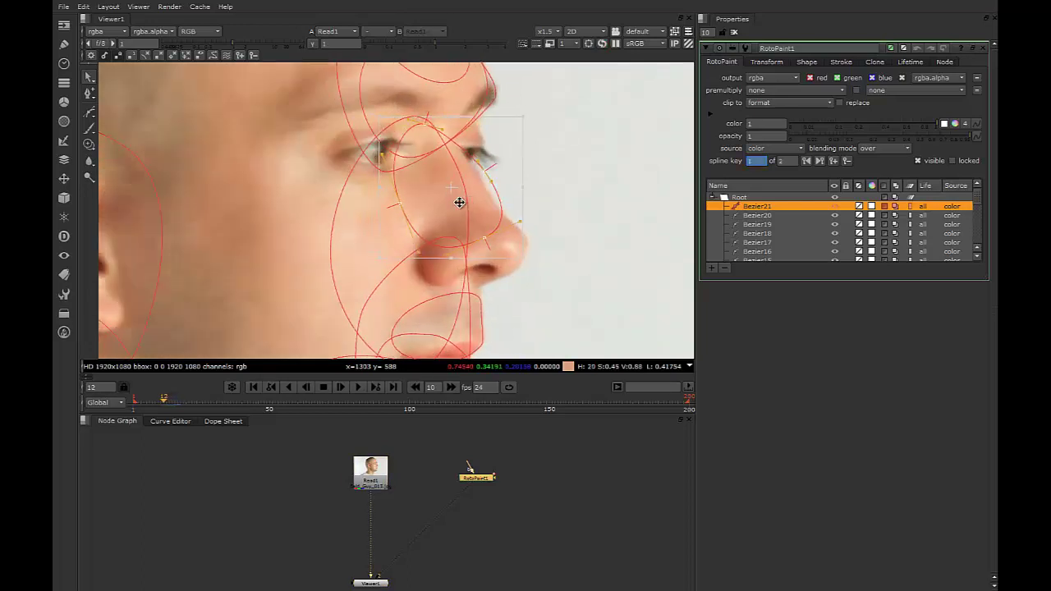
left_click_drag(455, 205, 457, 207)
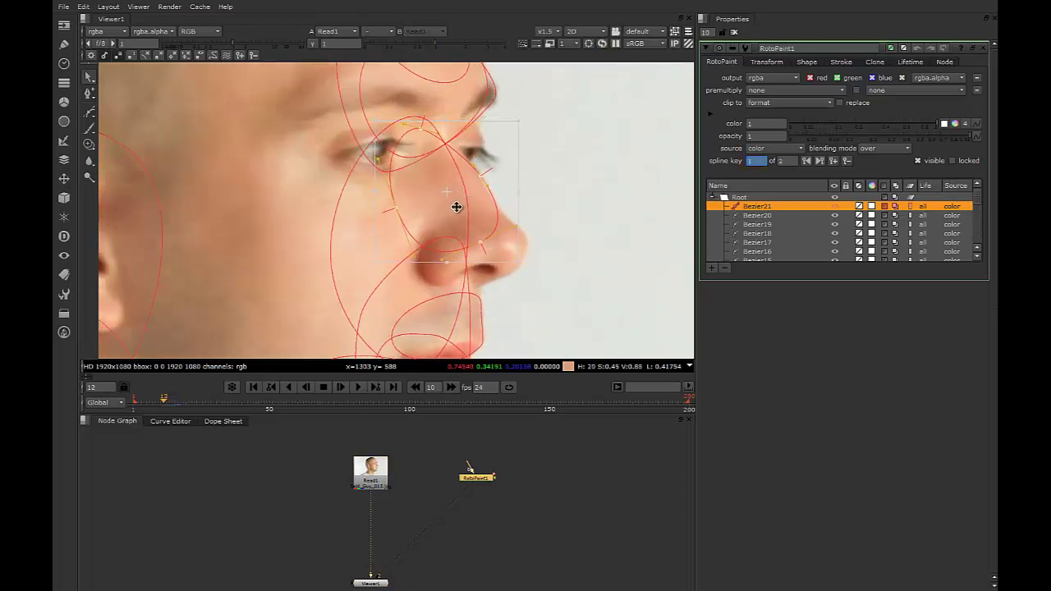
left_click(536, 230)
left_click_drag(480, 243, 475, 247)
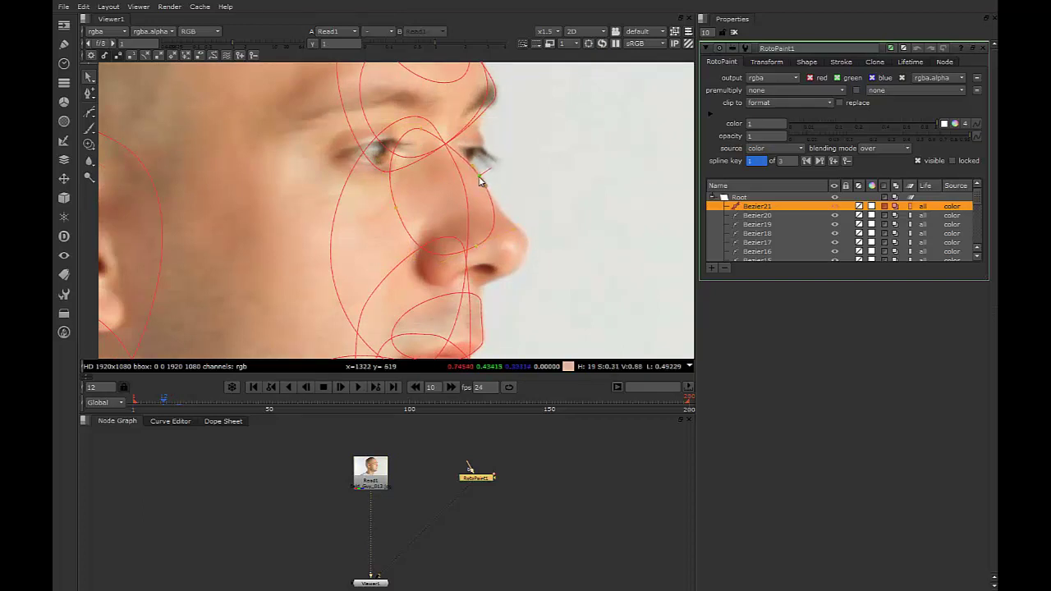
Select all points of the nose-bridge Bezier at frame 8 and move the shape inside the nose outline
key("Left")
key("Left")
key("Left")
key("Left")
left_click_drag(522, 349, 378, 71)
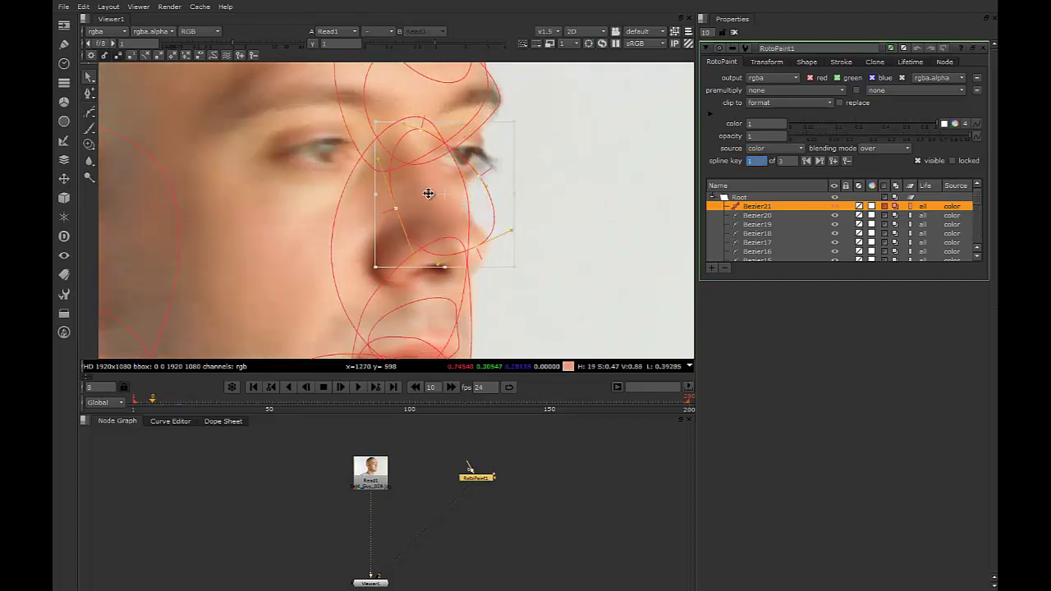
left_click_drag(433, 194, 408, 194)
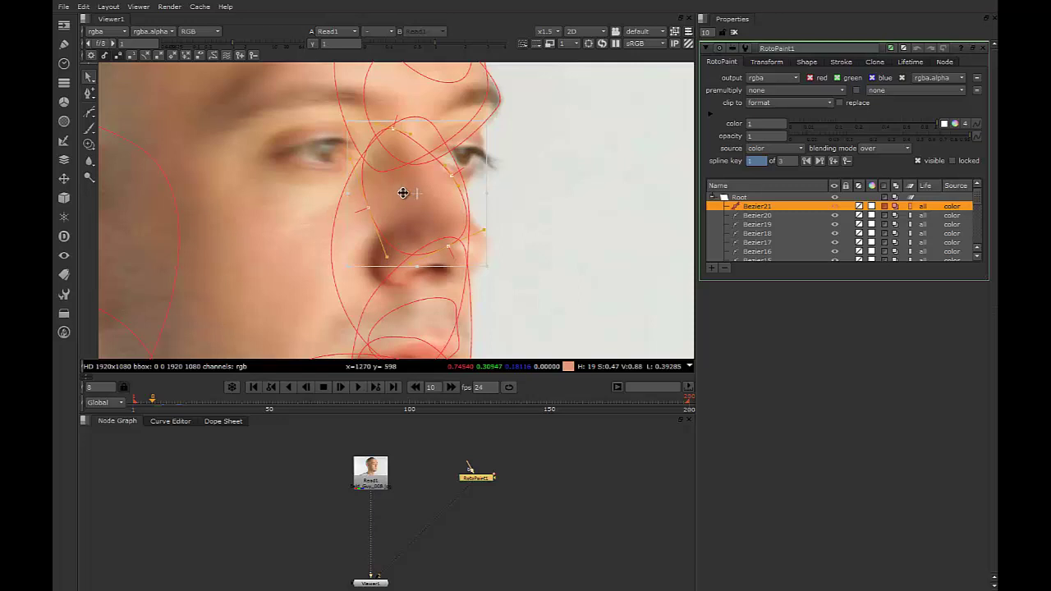
Reposition the nose-bridge Bezier to follow the nose in the frames before frame 11
key("Right")
key("Right")
key("Right")
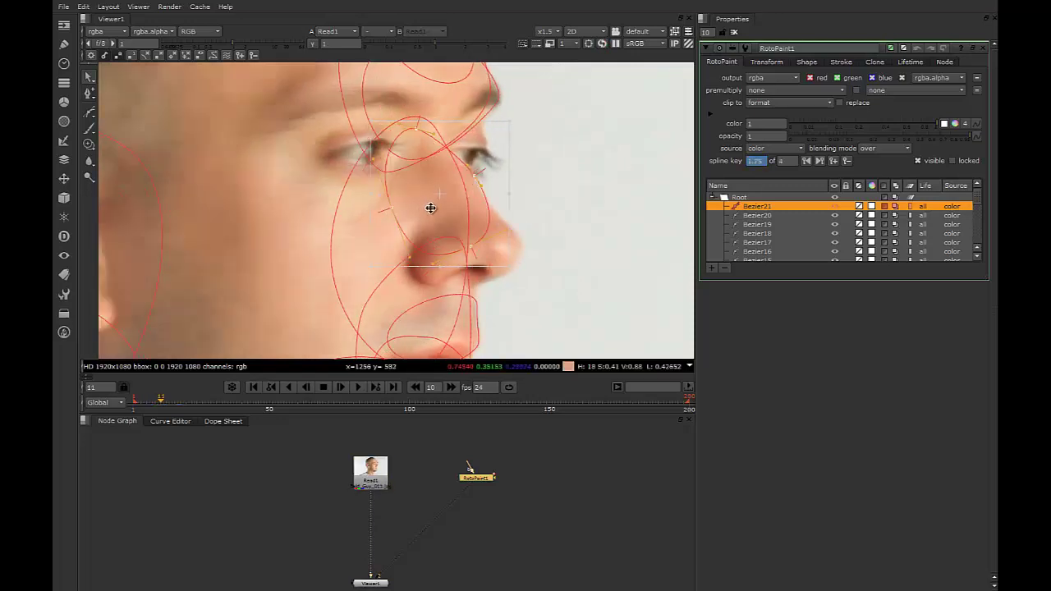
key("Left")
left_click_drag(453, 211, 401, 210)
key("Left")
key("Left")
key("Left")
Step forward to frame 18 to examine how the nose-bridge Bezier follows the nose
key("Right")
key("Right")
key("Right")
key("Right")
key("Right")
key("Right")
key("Right")
key("Right")
key("Right")
key("Right")
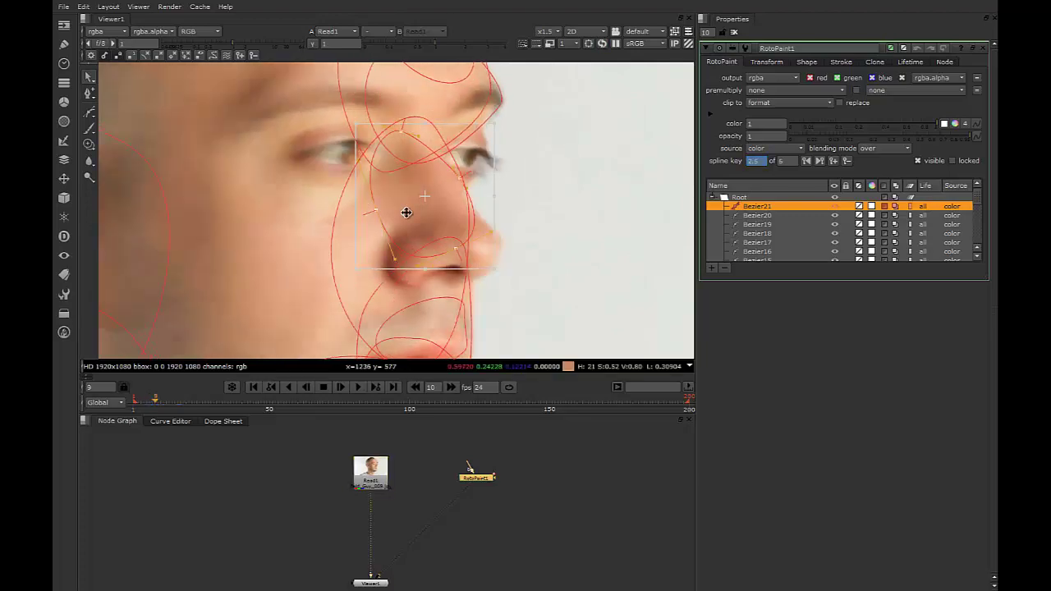
key("Right")
key("Right")
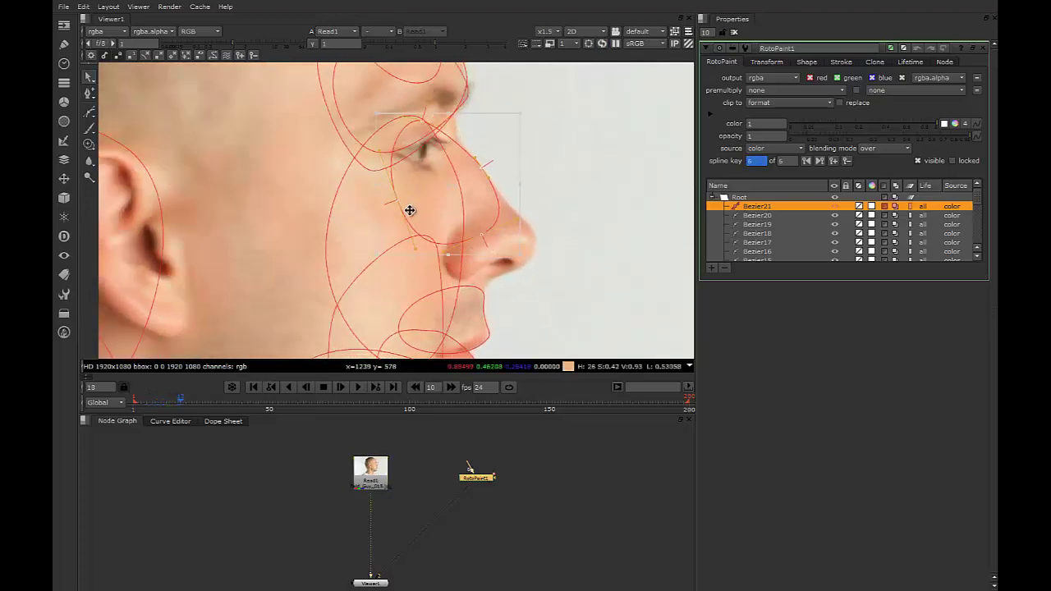
Move the nose-bridge Bezier's points back inside the nose outline at frame 13
left_click_drag(418, 210, 406, 217)
key("Right")
key("Right")
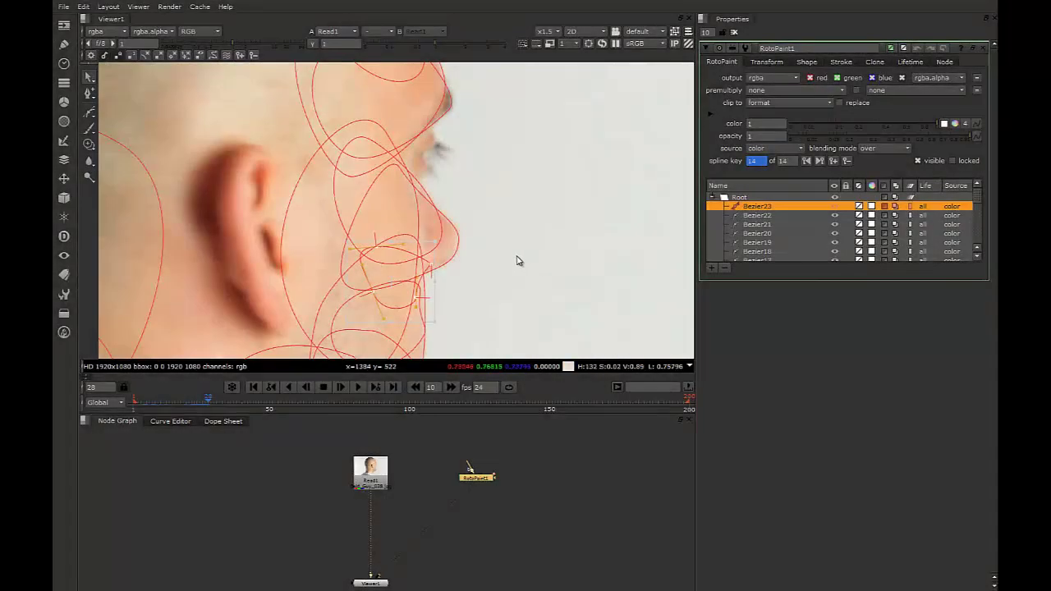
Display the RotoPaint matte with the shape overlays hidden and scrub the frames to examine the head silhouette
scroll(492, 259, "down", 3)
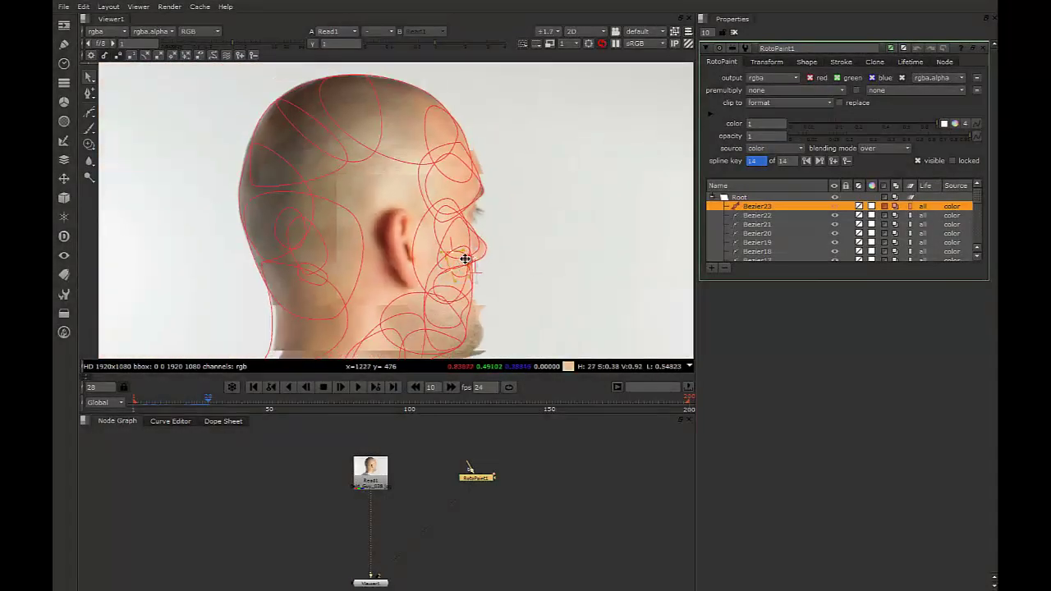
scroll(465, 258, "down", 5)
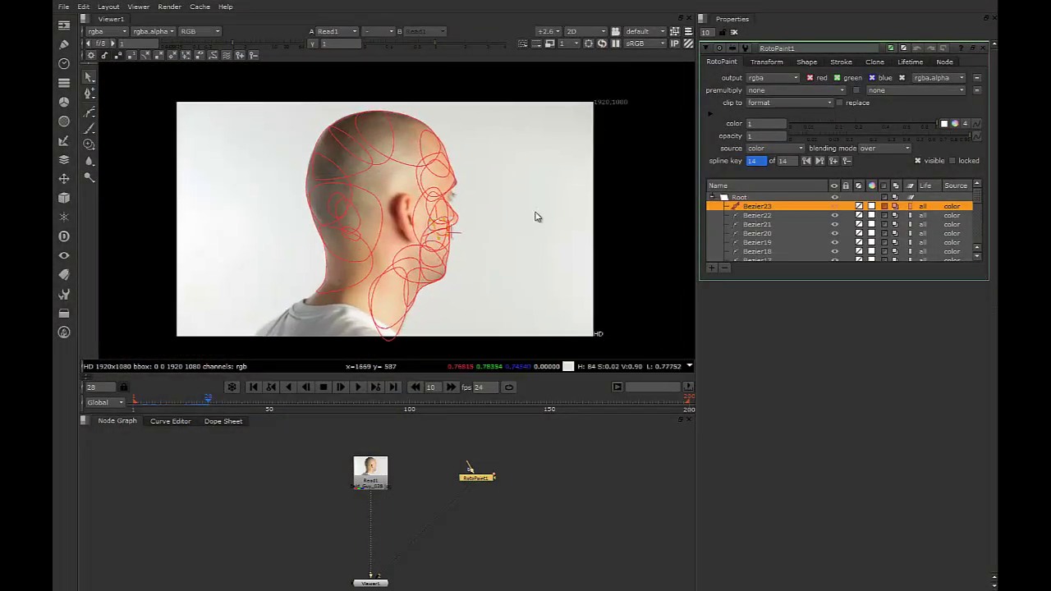
left_click(484, 92)
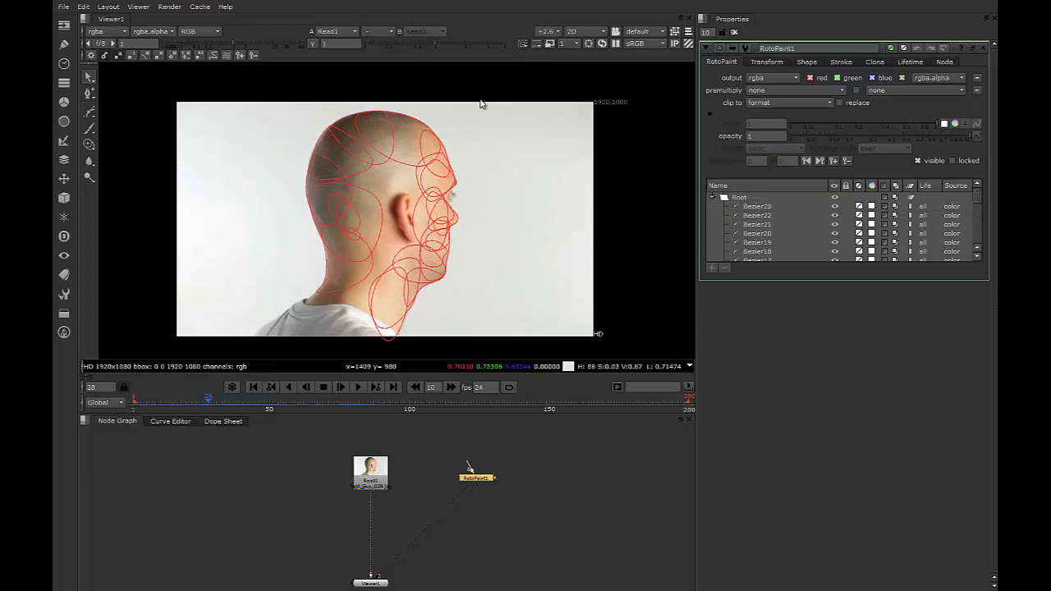
key("2")
scroll(469, 208, "up", 3)
key("Right")
key("Right")
key("Right")
key("Right")
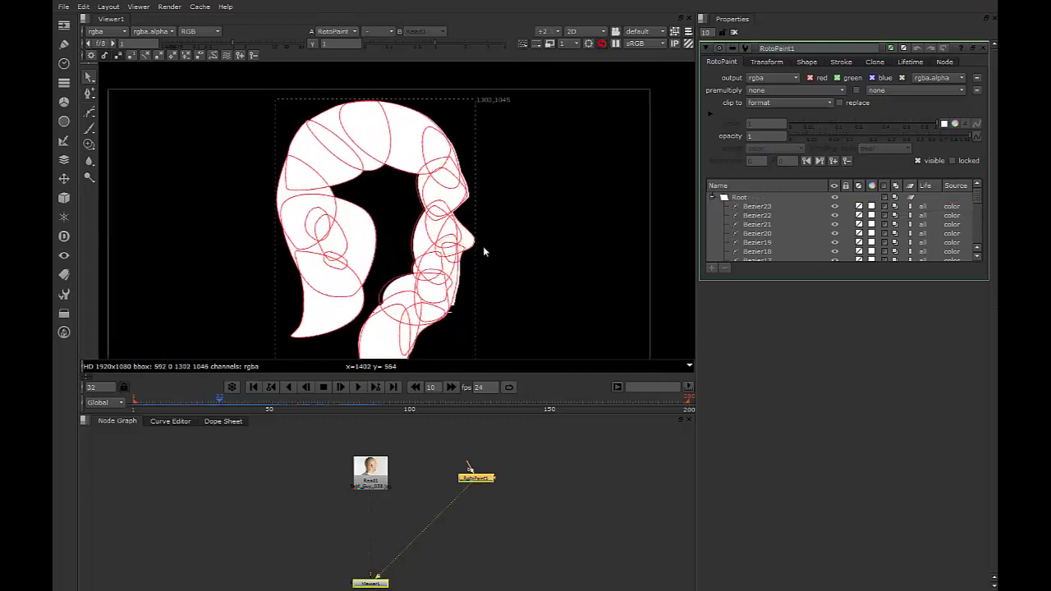
key("Right")
key("o")
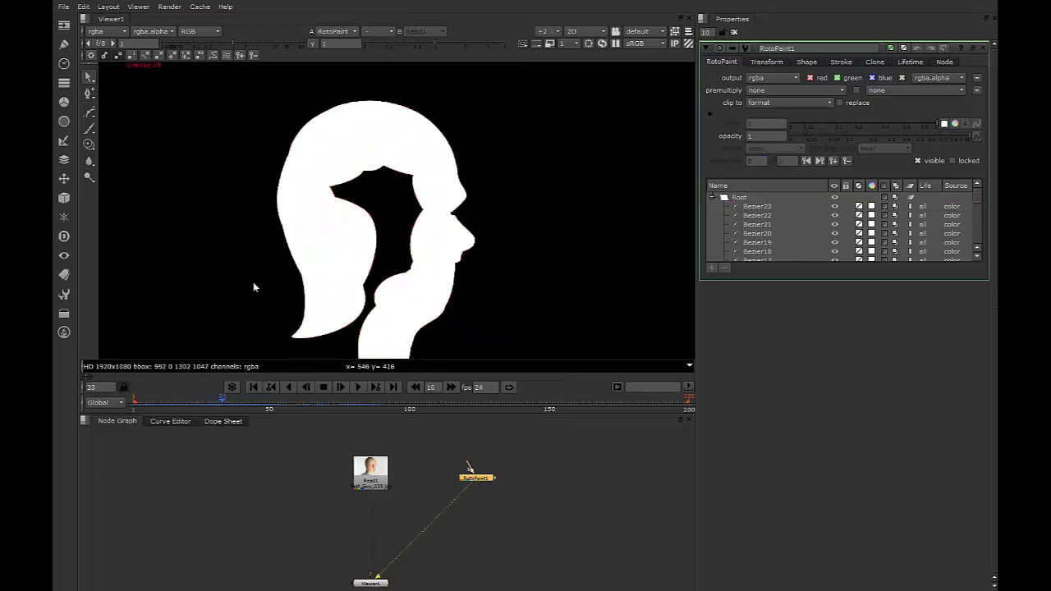
left_click_drag(221, 403, 186, 370)
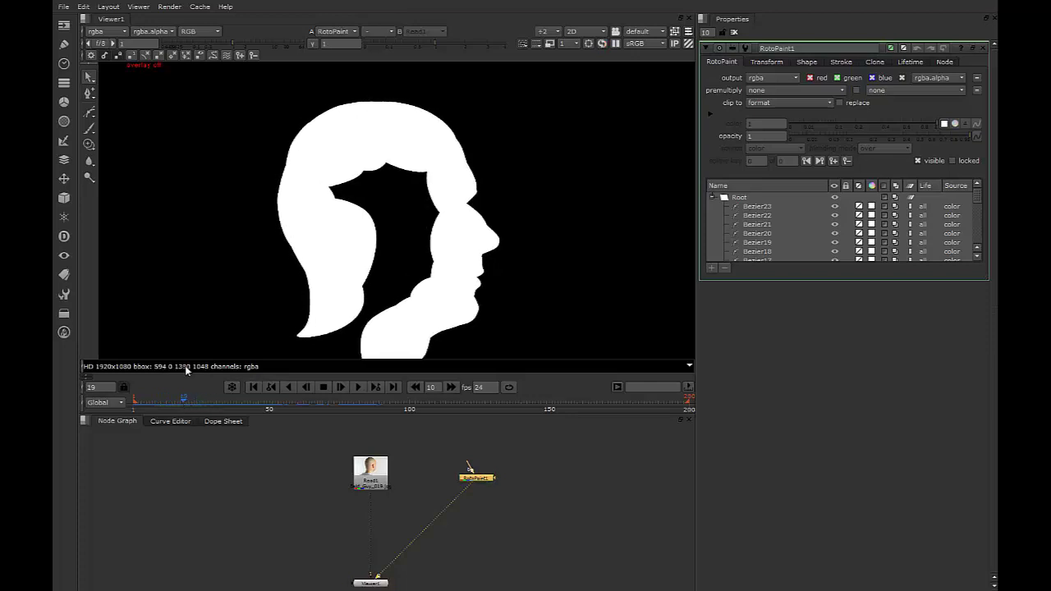
Draw a large Bezier across the interior of the head at frame 19 to fill the hole in the matte
key("o")
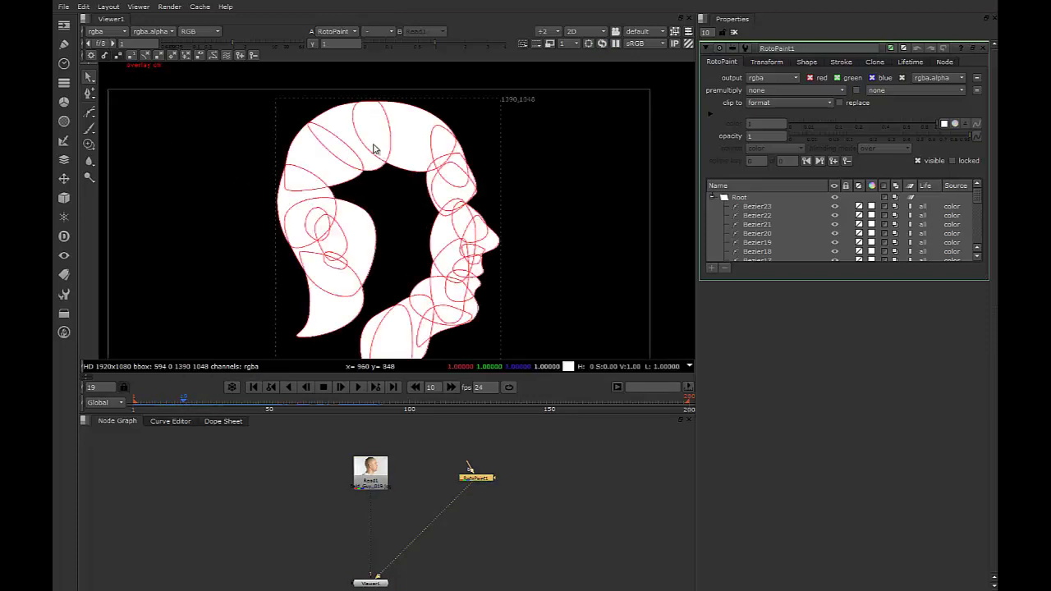
left_click(91, 115)
left_click_drag(338, 143, 306, 157)
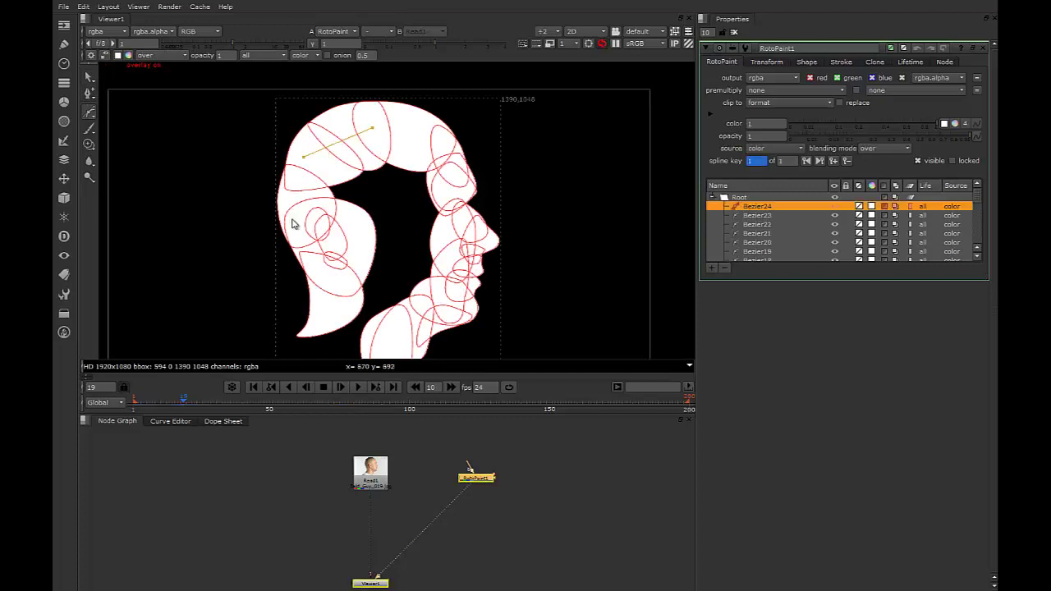
left_click_drag(290, 211, 293, 233)
left_click_drag(316, 331, 312, 342)
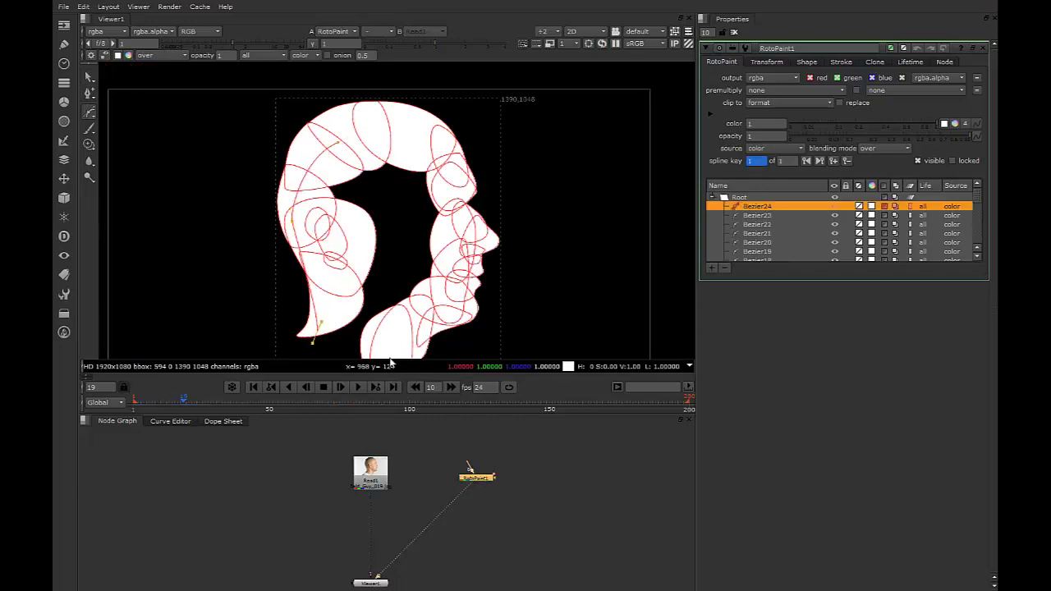
left_click_drag(458, 159, 390, 146)
left_click(339, 145)
middle_click_drag(376, 155, 355, 189, "alt")
left_click(510, 222)
Hide the overlays and step back to frame 3 to examine the filled head matte
key("q")
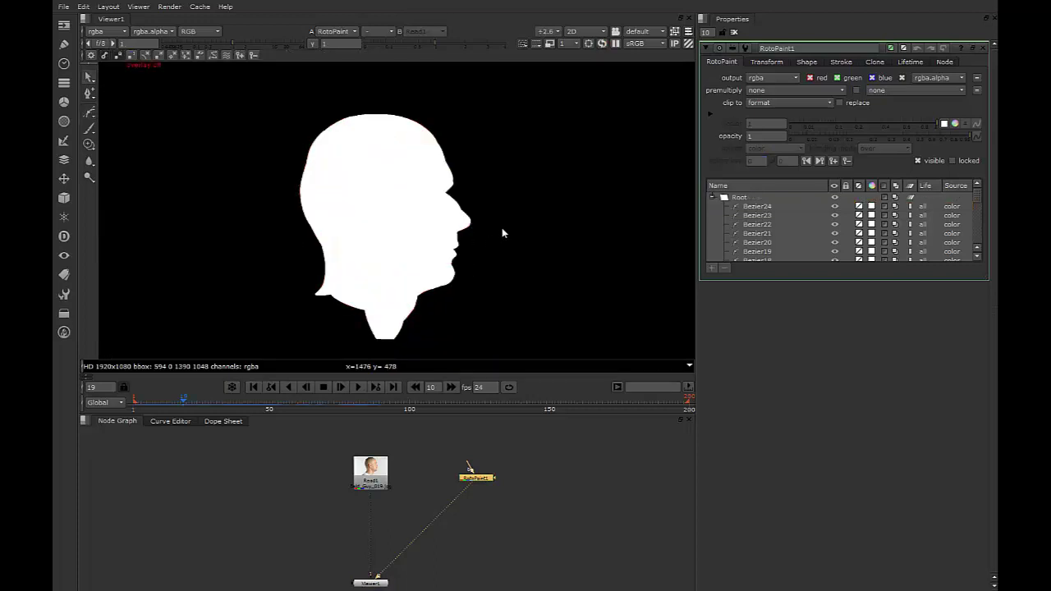
key("Left")
key("Left")
key("Left")
key("Left")
key("Left")
key("Left")
key("Left")
key("Left")
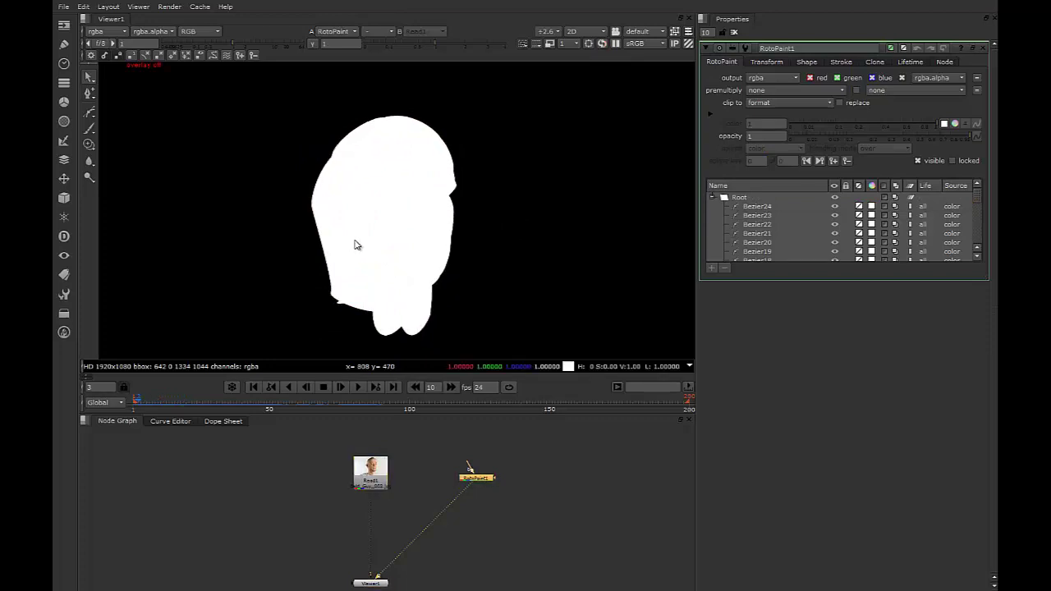
Select all points of the interior fill Bezier over the footage at frame 3 and move the shape inside the head outline
key("1")
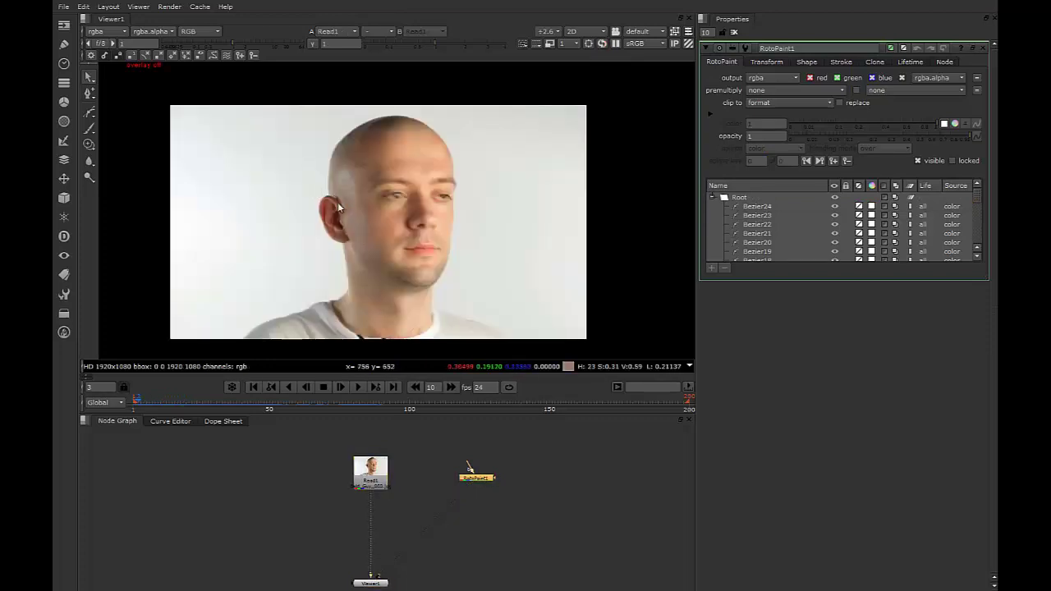
left_click(312, 193)
left_click_drag(287, 134, 364, 304)
left_click_drag(369, 257, 384, 258)
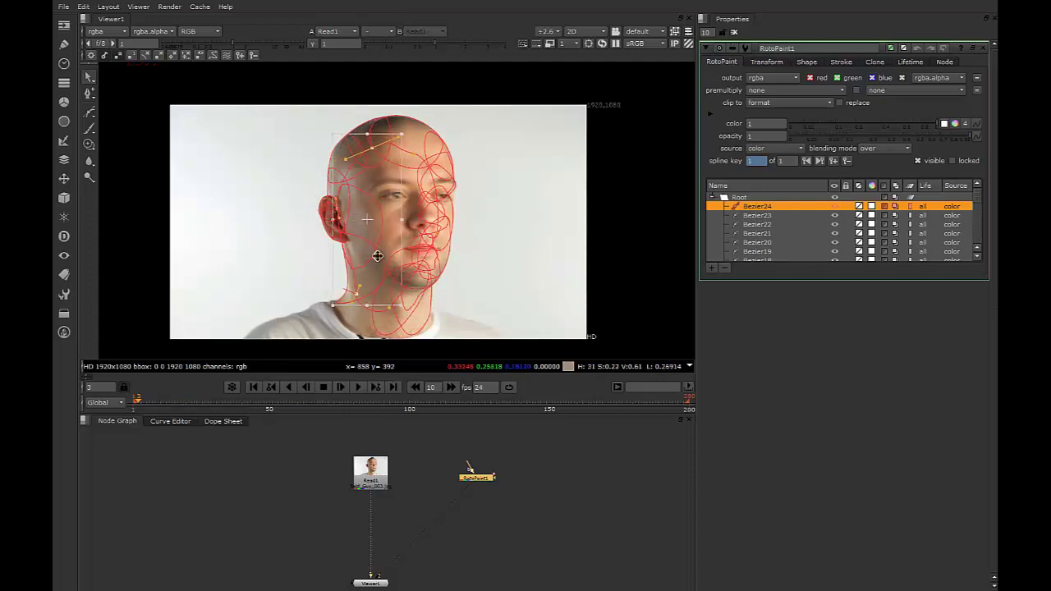
Step through the frames up to 20 and back to frame 1 to examine how the interior fill Bezier follows the head
key("Right")
key("Right")
key("Right")
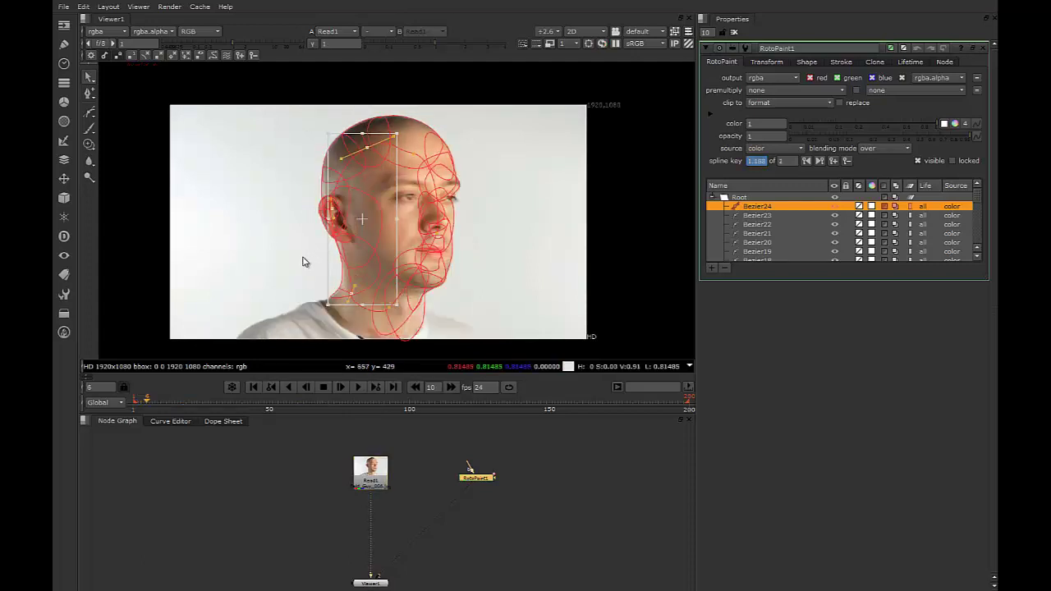
key("Right")
key("Right")
key("Right")
key("Right")
key("Right")
key("Right")
key("Right")
key("Right")
key("Right")
key("Right")
key("Right")
key("Right")
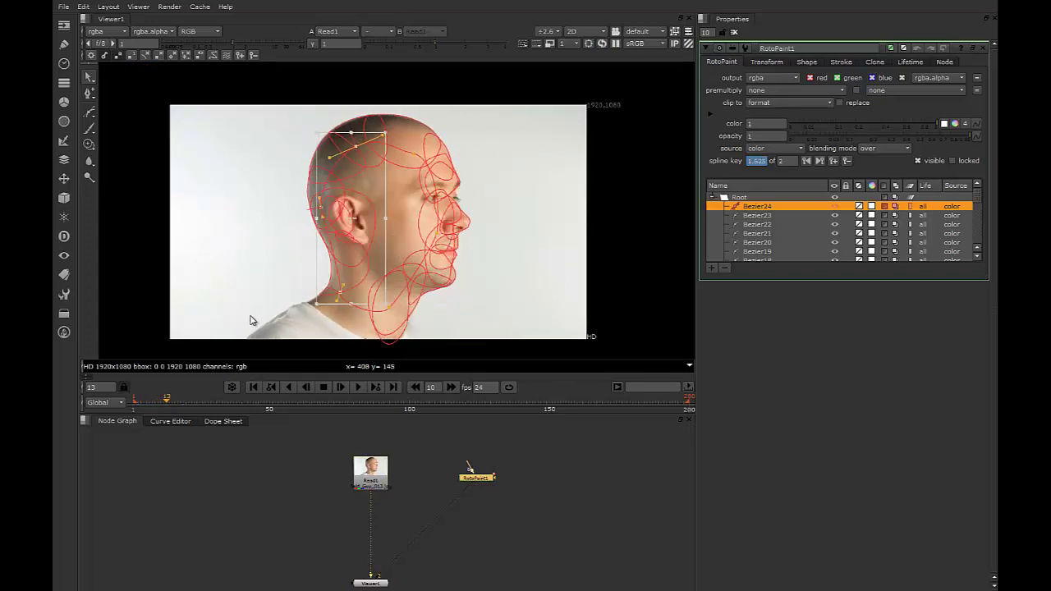
key("Left")
key("Left")
key("Left")
key("Left")
key("Left")
key("Left")
key("Left")
key("Left")
key("Left")
key("Left")
key("Left")
key("Left")
key("Left")
key("Left")
key("Left")
key("Left")
key("Left")
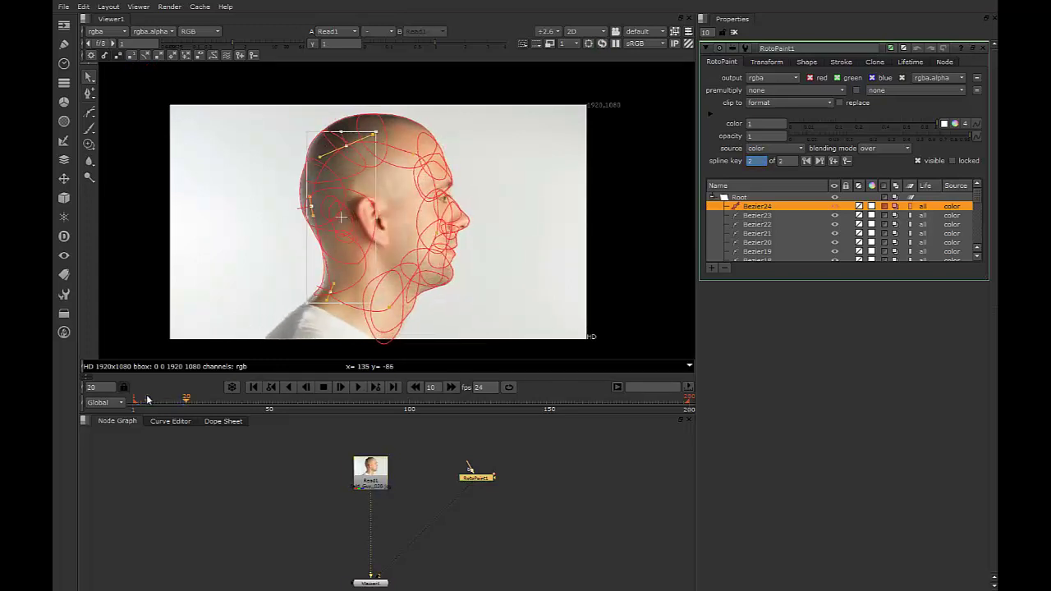
Reposition the interior fill Bezier at frame 1 and adjust its front upper point on the forehead
left_click_drag(372, 245, 373, 248)
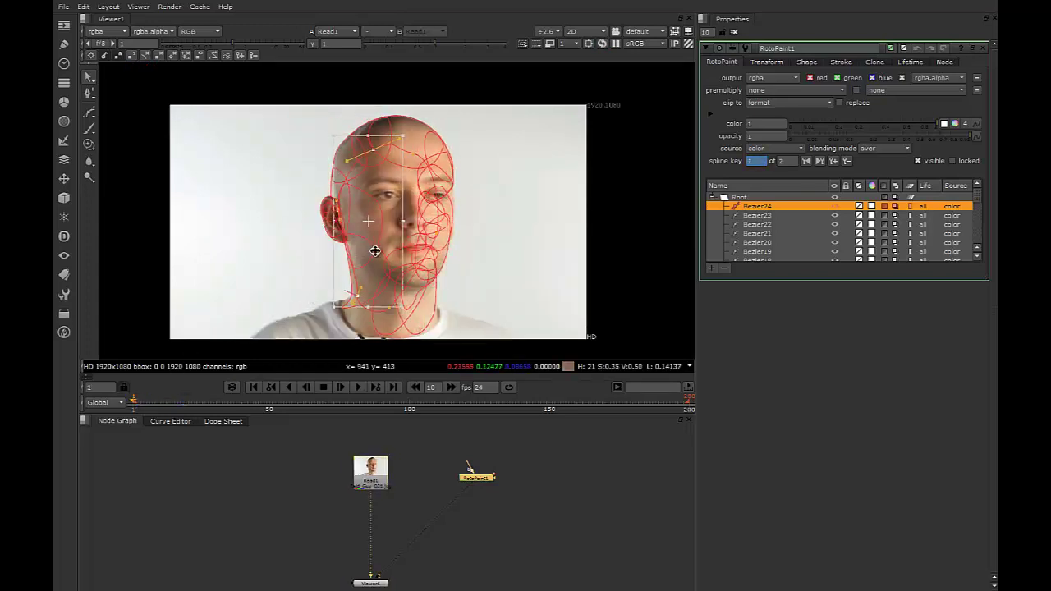
left_click(416, 154)
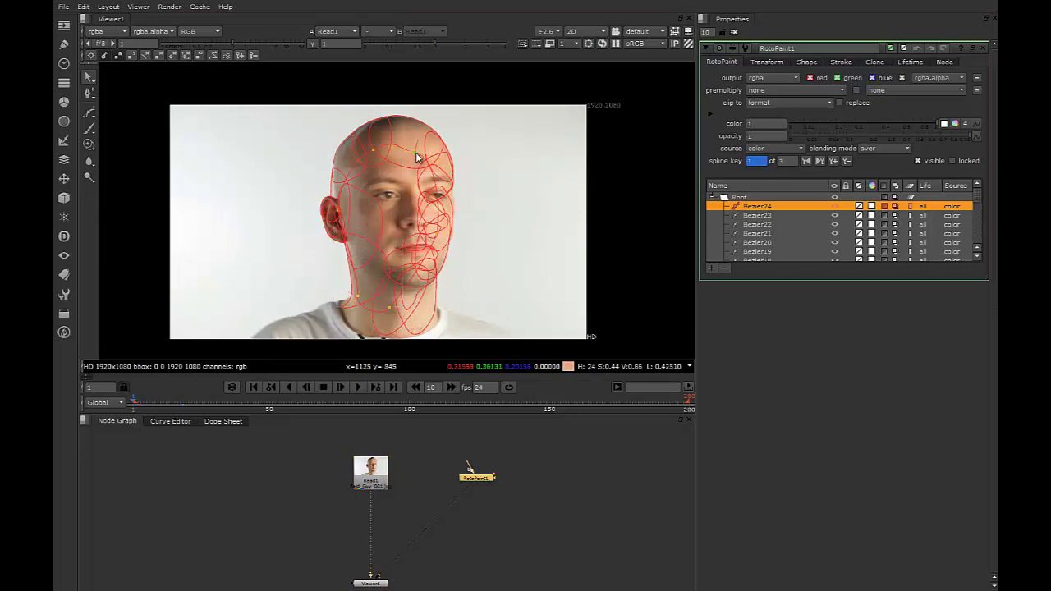
key("a")
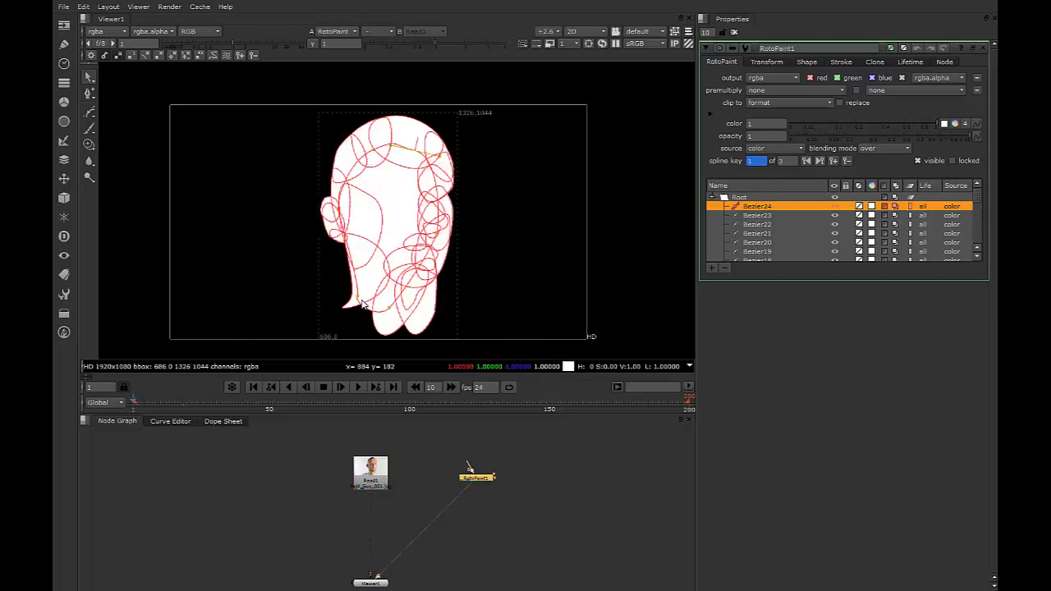
Scrub the RotoPaint matte from frame 1 to frame 17 to examine the filled silhouette, and return to the footage
key("a")
left_click_drag(131, 404, 169, 400)
key("1")
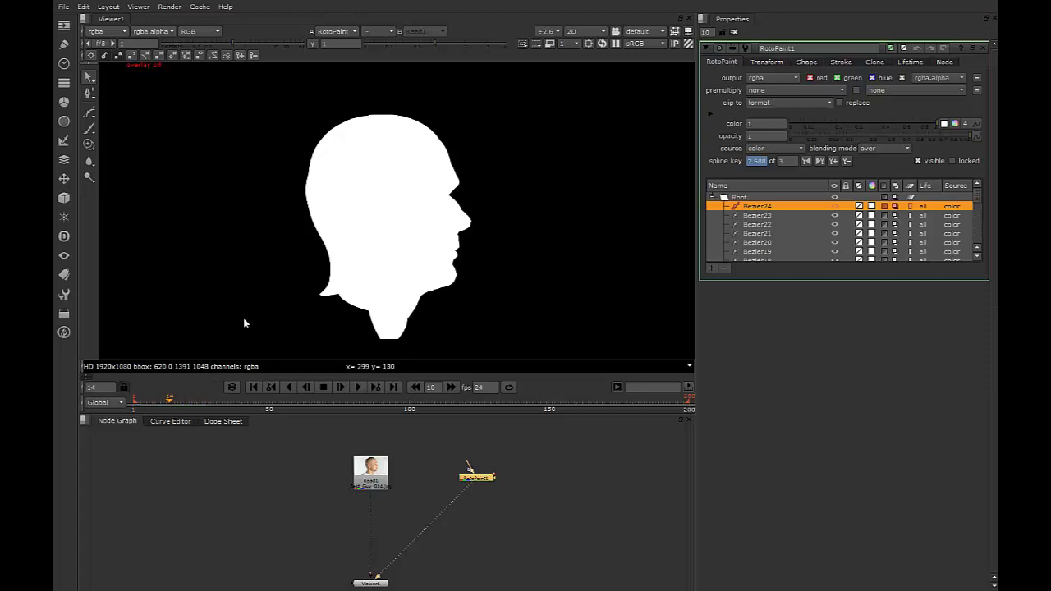
key("o")
left_click_drag(163, 400, 178, 366)
key("1")
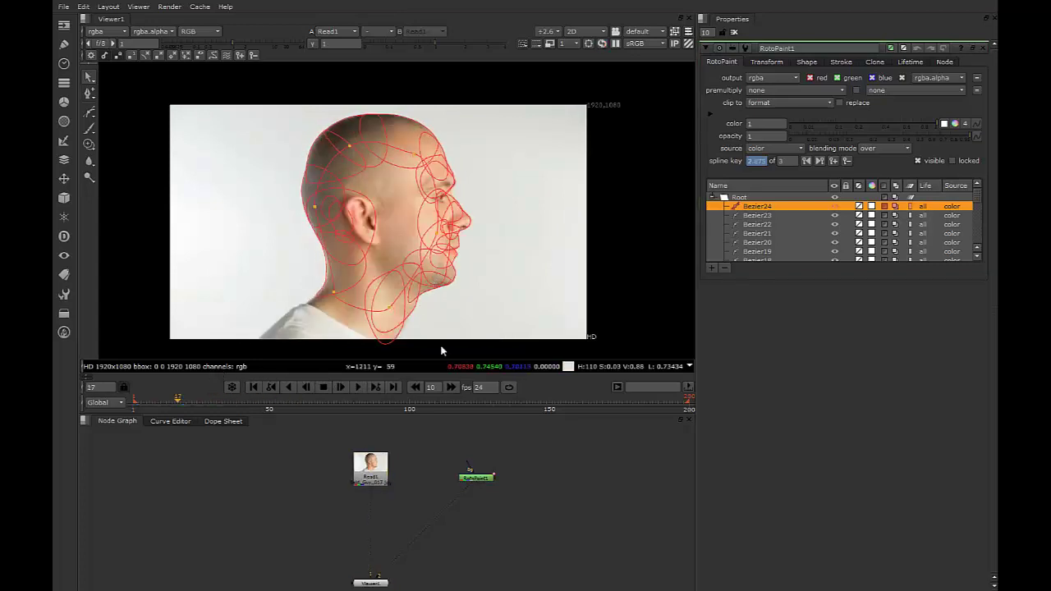
Move the Read1 node slightly and insert a Merge node directly after it
left_click(367, 471)
left_click_drag(367, 470, 367, 466)
left_click_drag(472, 478, 473, 477)
left_click(469, 470)
left_click_drag(372, 462, 375, 475)
left_click(321, 471)
left_click(265, 486)
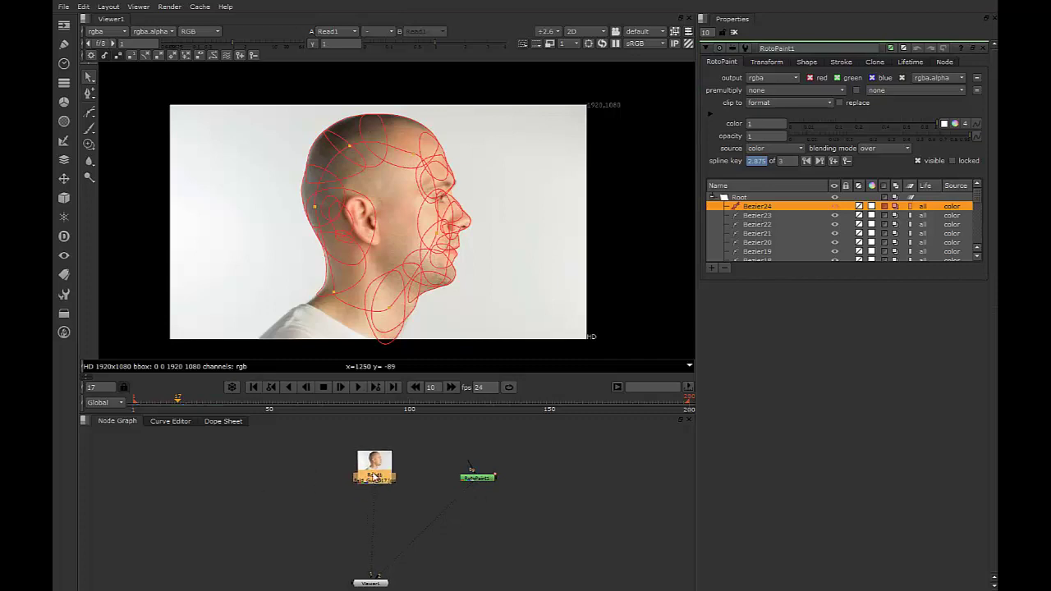
key("m")
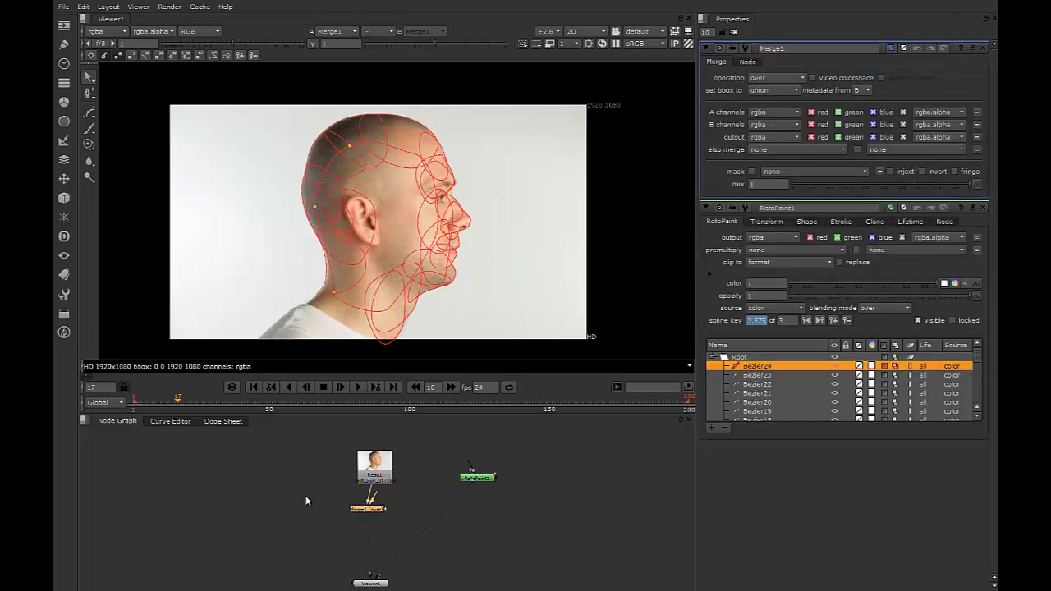
Add a Constant node as the Merge's background input and move Read1 closer to it
left_click(305, 495)
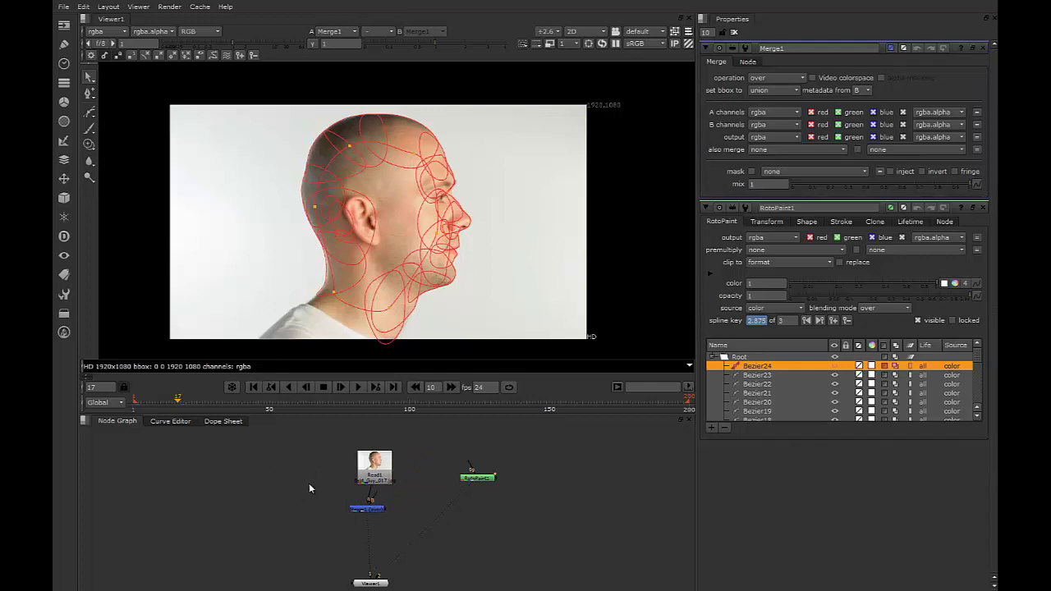
key("Tab")
type("con")
left_click(287, 494)
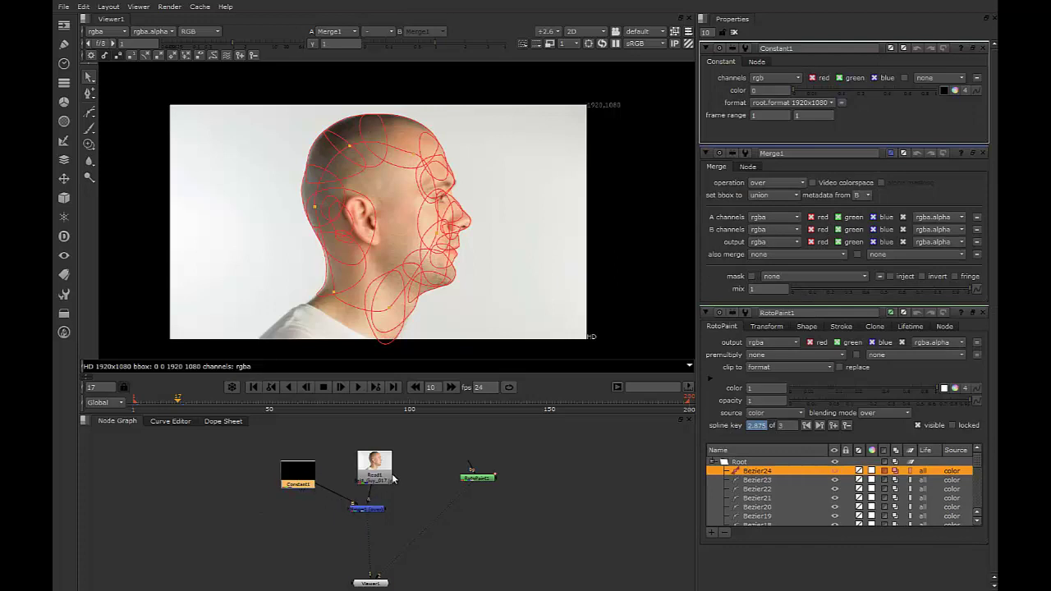
left_click_drag(393, 480, 378, 479)
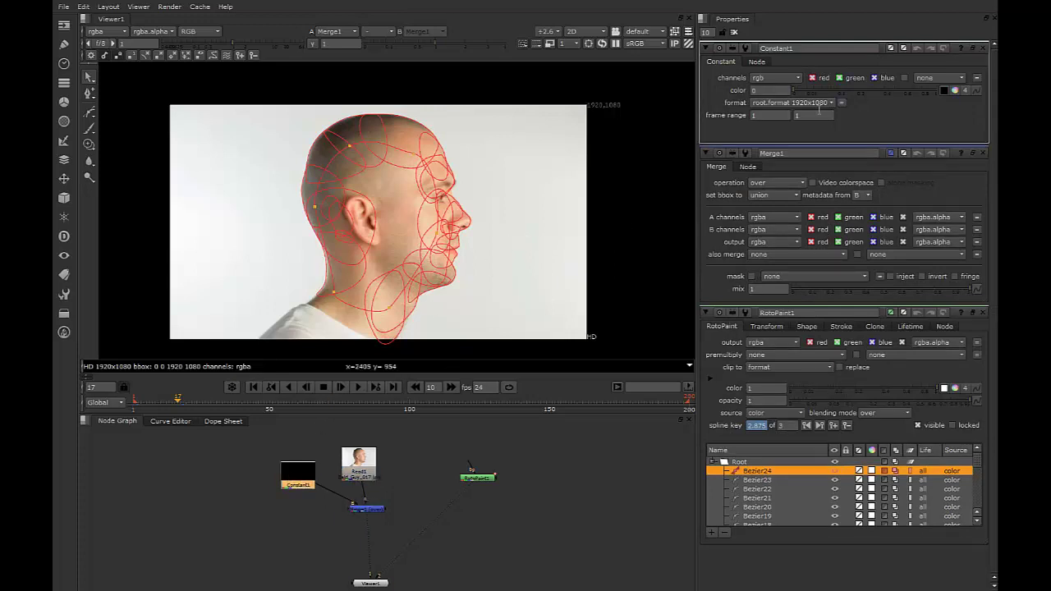
Set the Constant's color to red 0.37, green 0.28 and blue 0.34
left_click(944, 91)
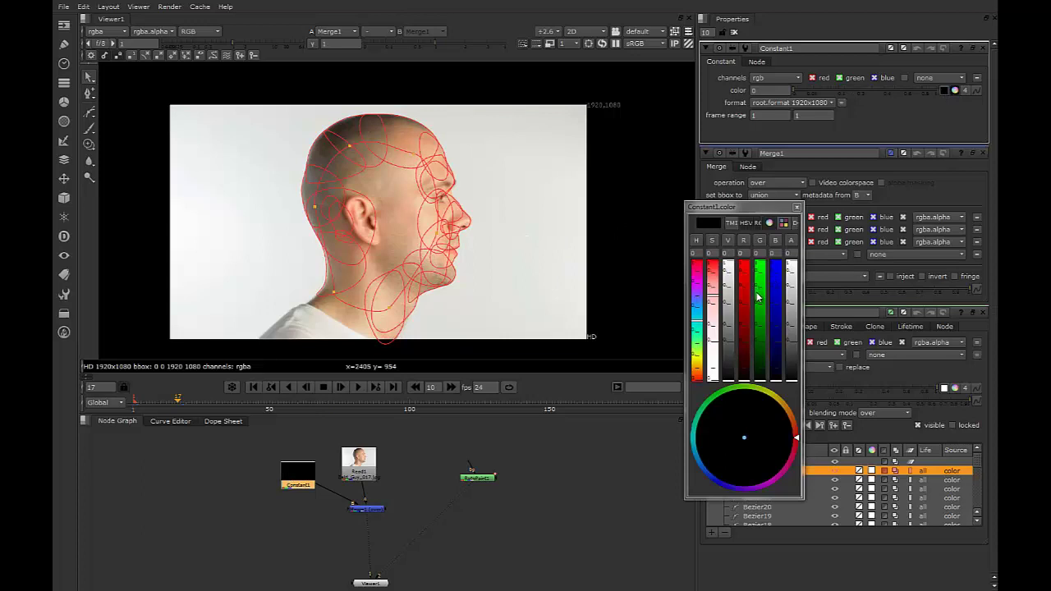
left_click(759, 279)
left_click(744, 289)
left_click(775, 285)
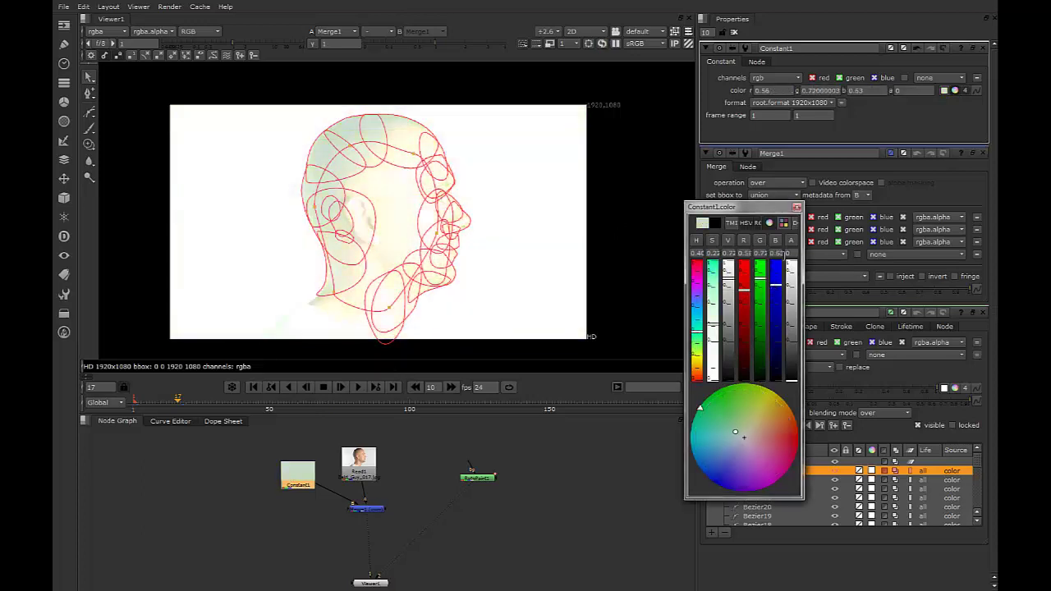
left_click(775, 311)
left_click(760, 312)
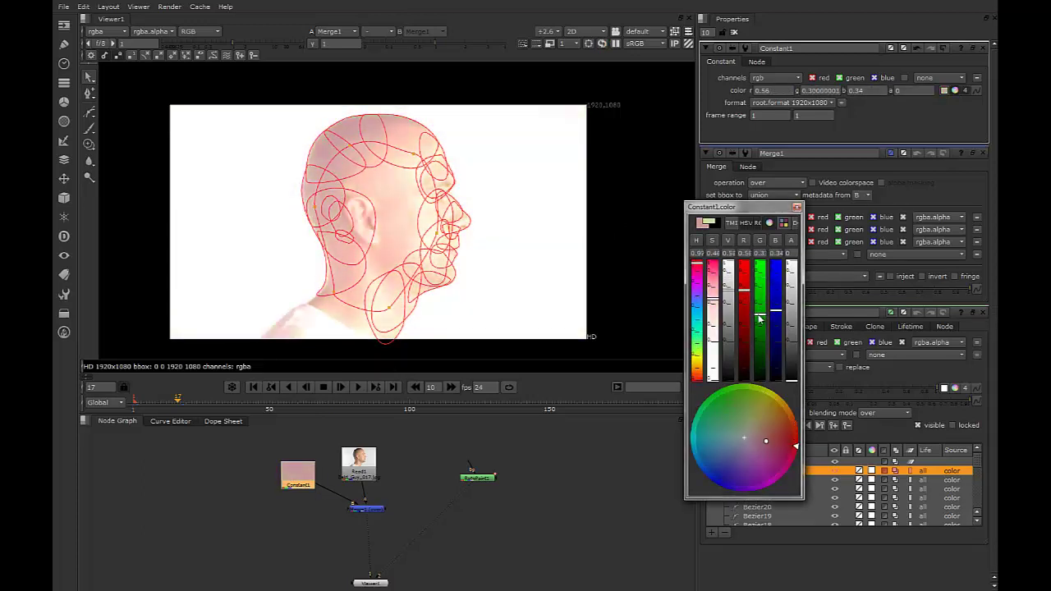
left_click_drag(759, 319, 743, 321)
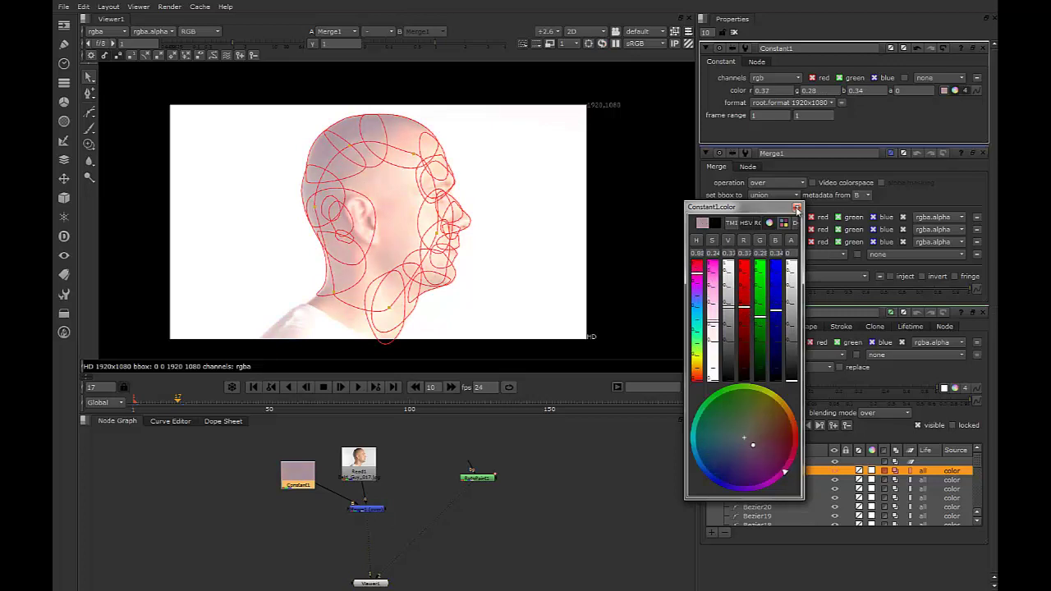
left_click(796, 207)
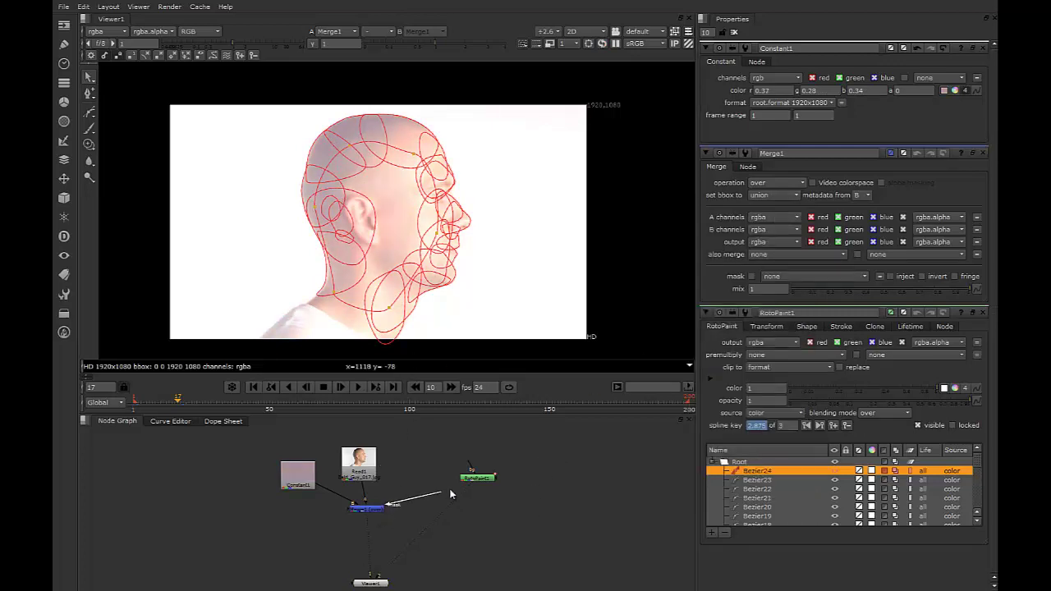
Connect RotoPaint1 to the Merge's mask input, enable auto alpha on Read1, and hide the shape overlays
mouse_move(450, 493)
left_mouse_down()
mouse_move(473, 478)
mouse_move(456, 489)
left_mouse_up()
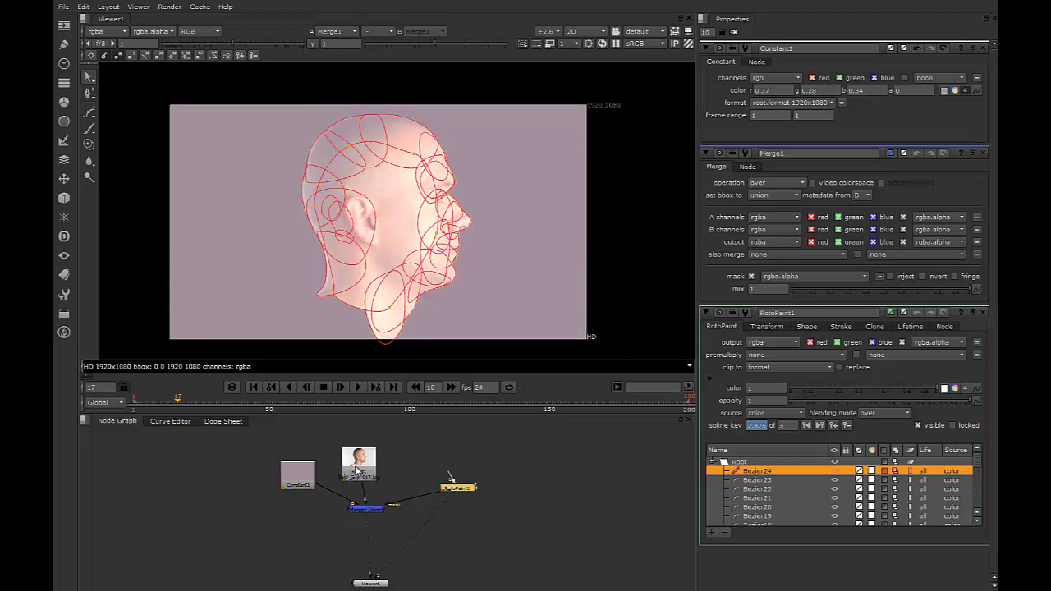
double_click(355, 471)
left_click(924, 191)
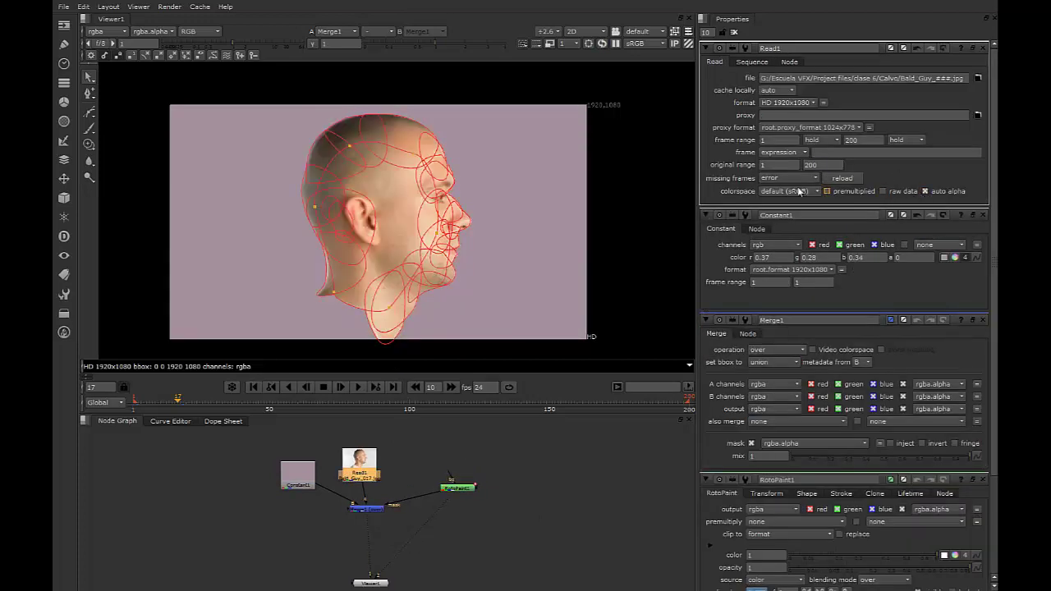
left_click(435, 450)
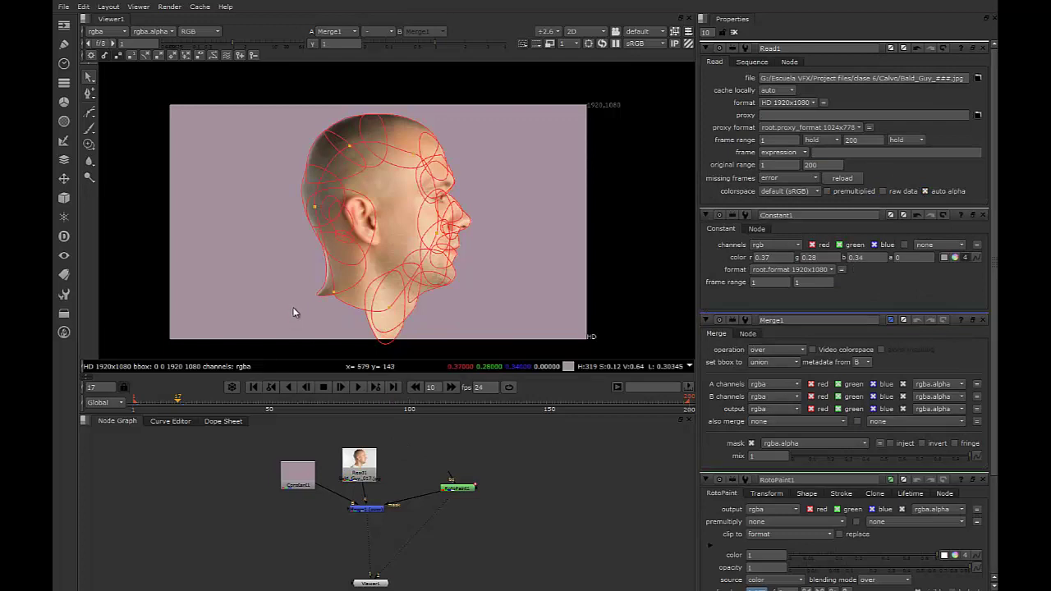
key("o")
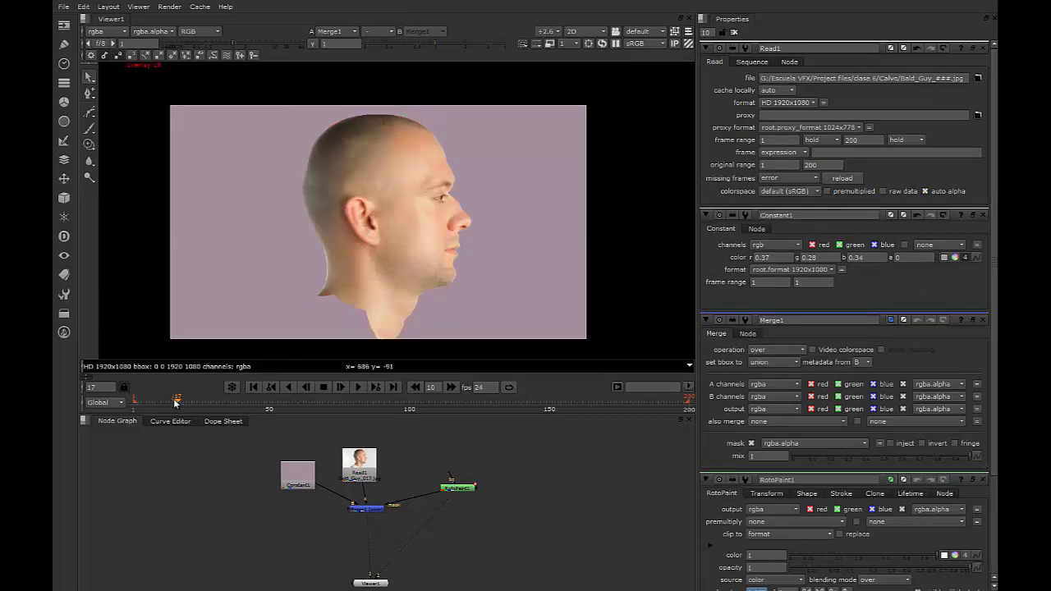